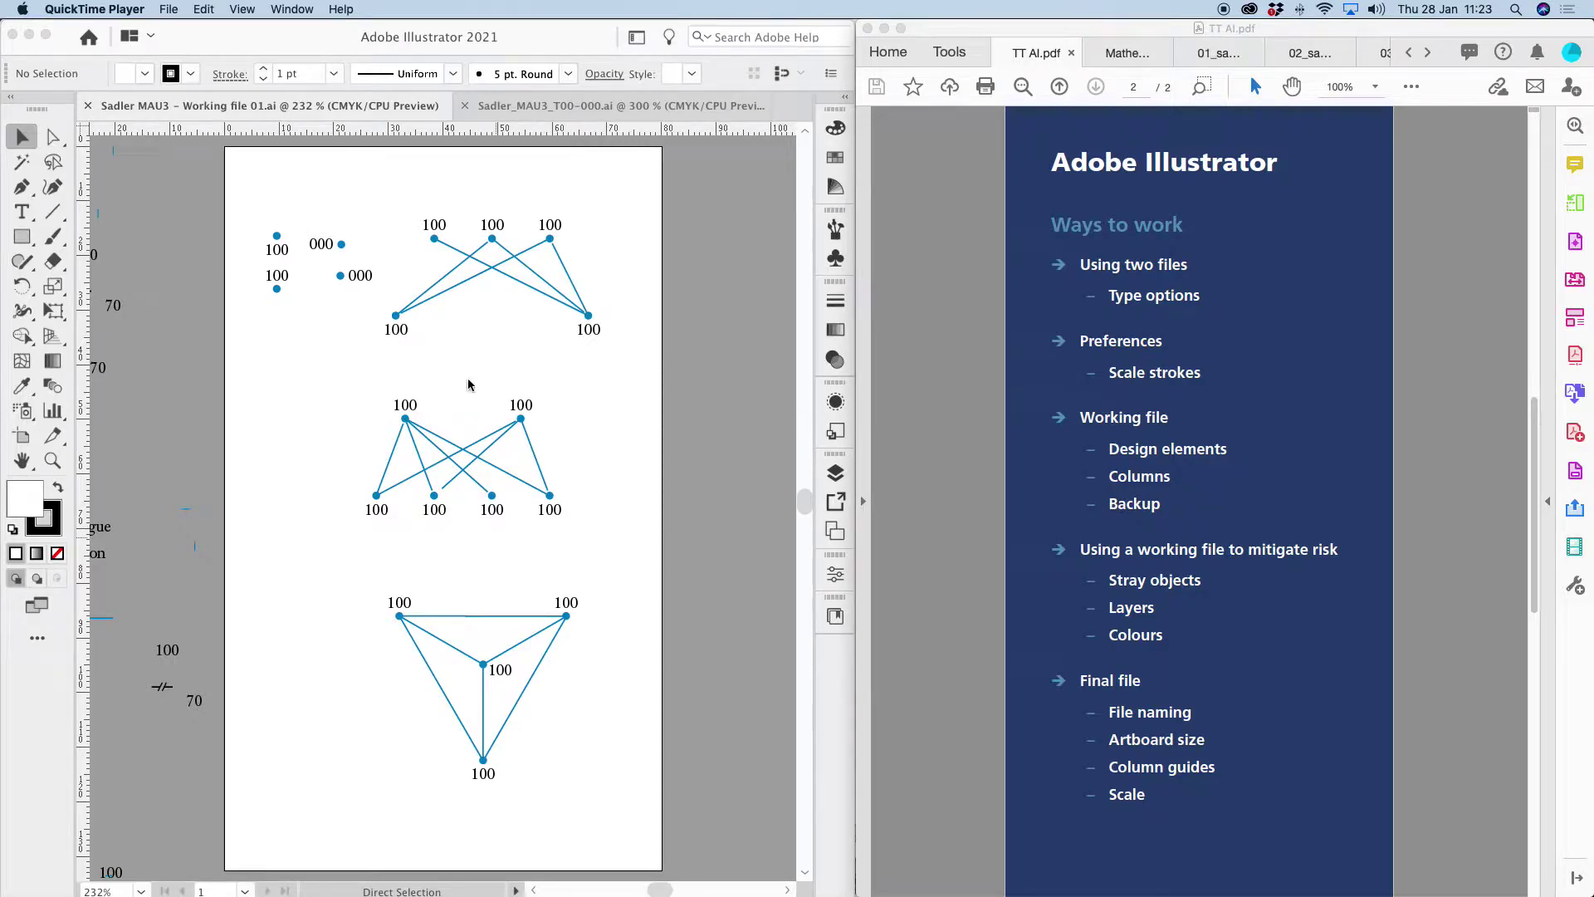
- Switch to Finder and close the Recents and Downloads windows to view the chapter folders and files in Technical artwork
key("super+Tab")
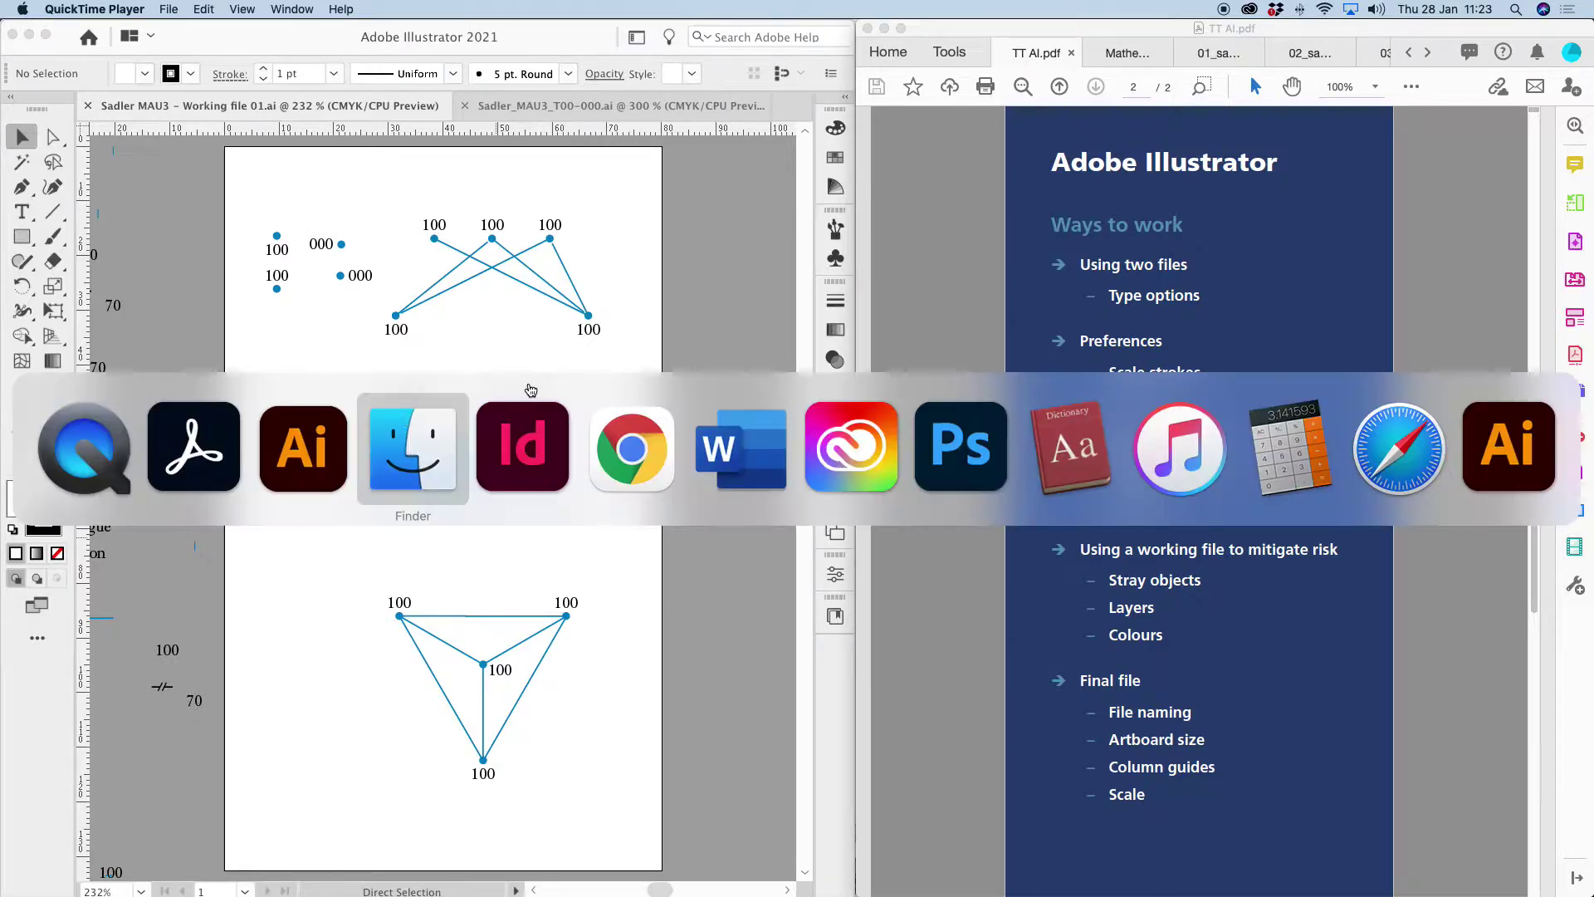
left_click(401, 444)
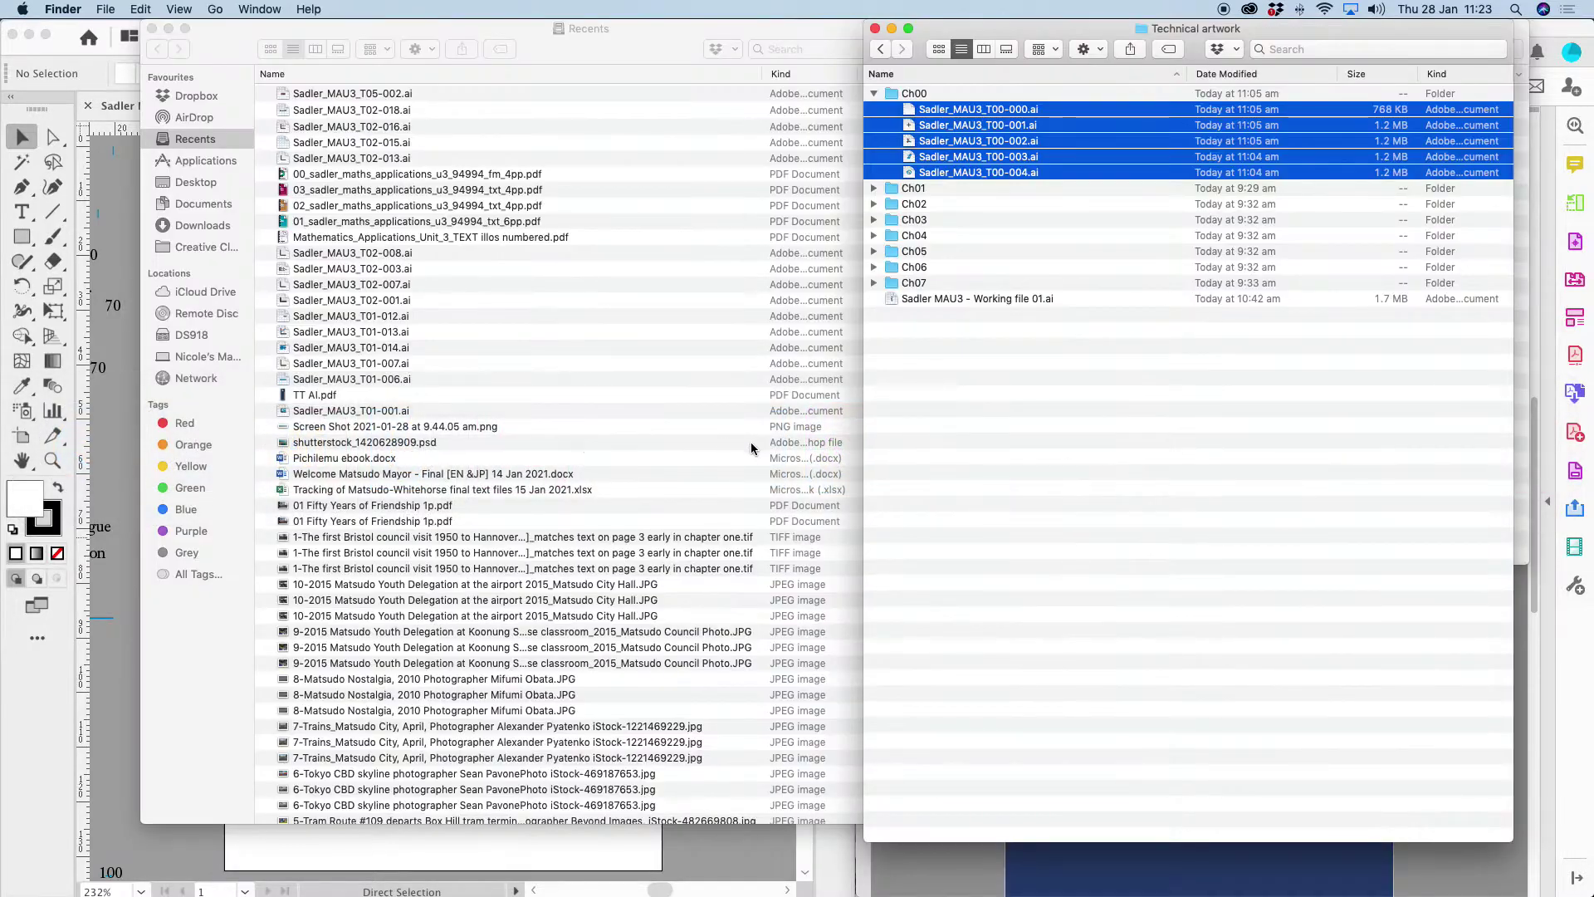
left_click(151, 29)
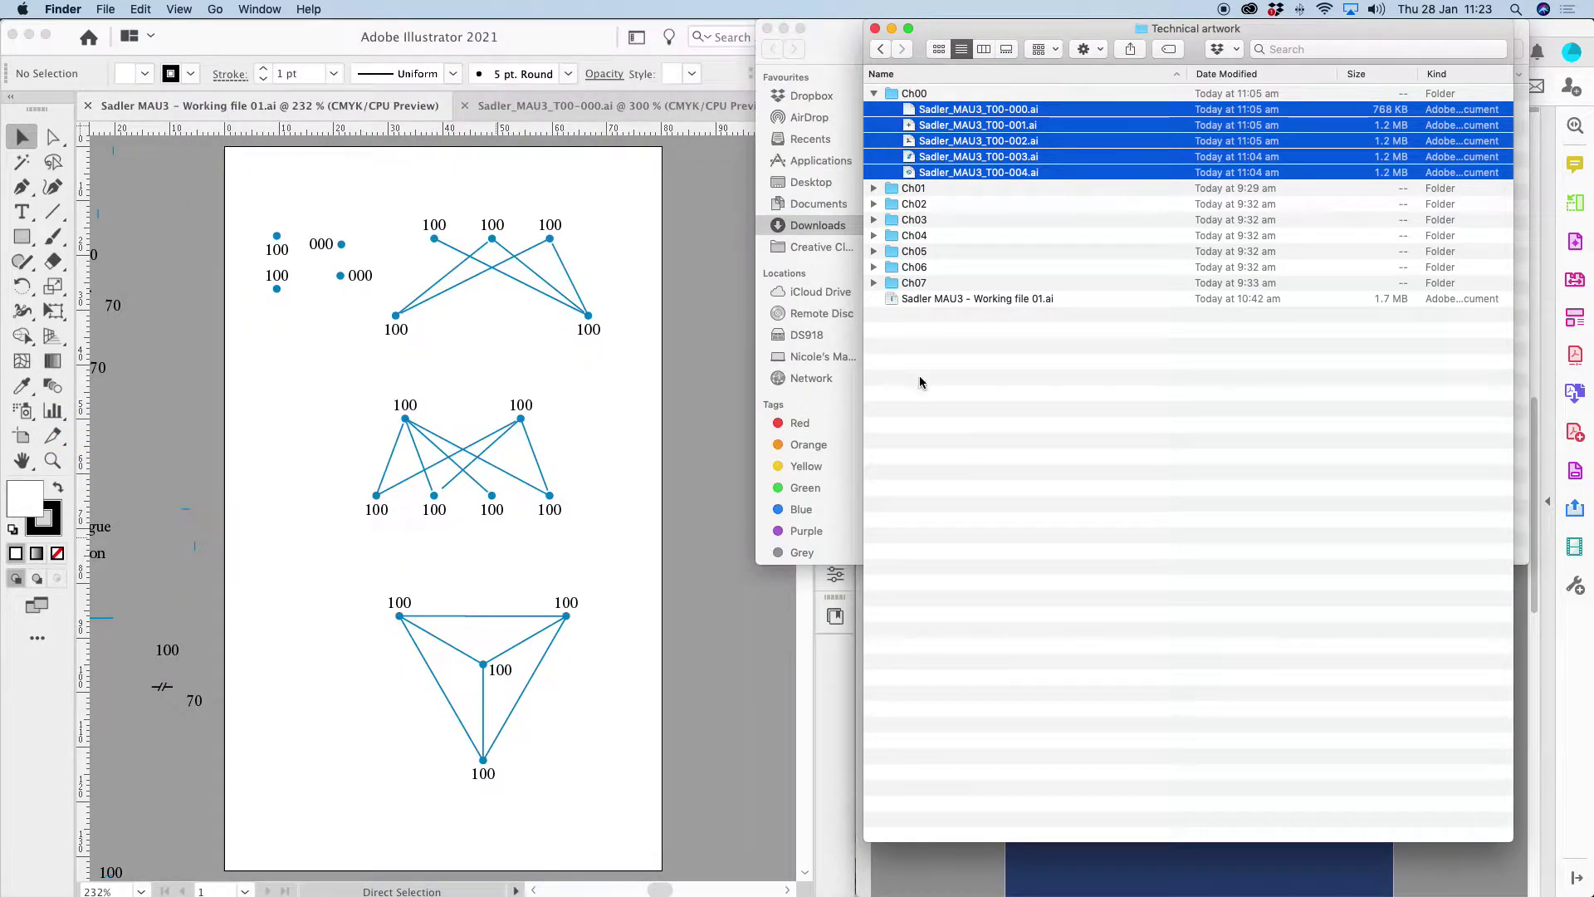
left_click(768, 28)
left_click(953, 434)
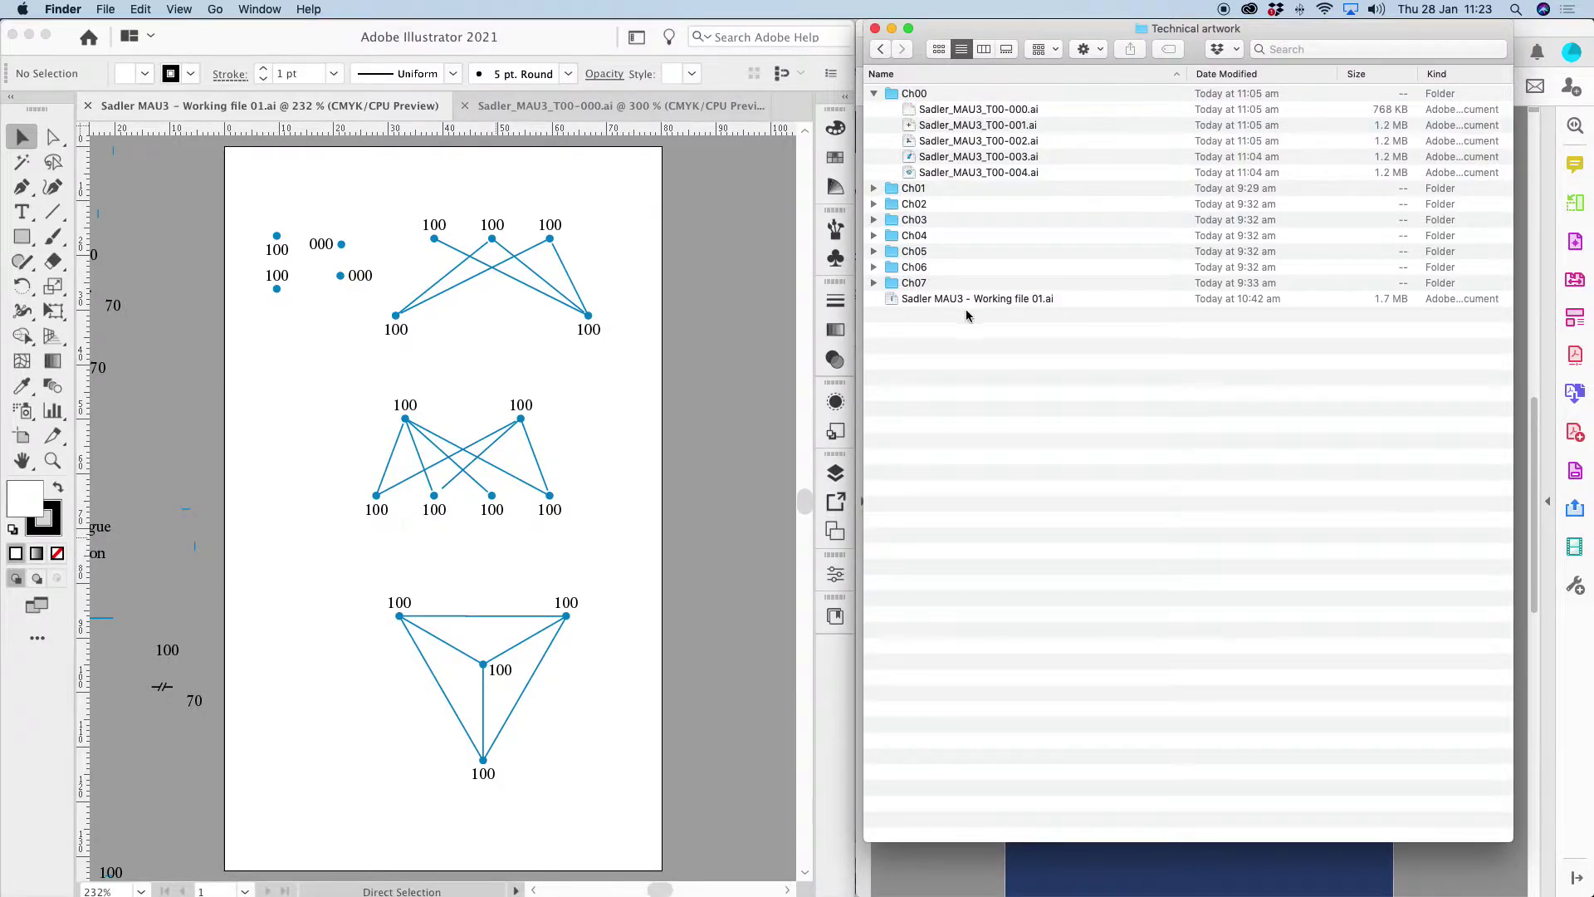
- Switch to Acrobat and examine the labelled illustrations on pages 10 to 18 of Mathematics_Applications_Unit_3_TEXT illos numbered.pdf
key("super+Tab")
left_click(301, 471)
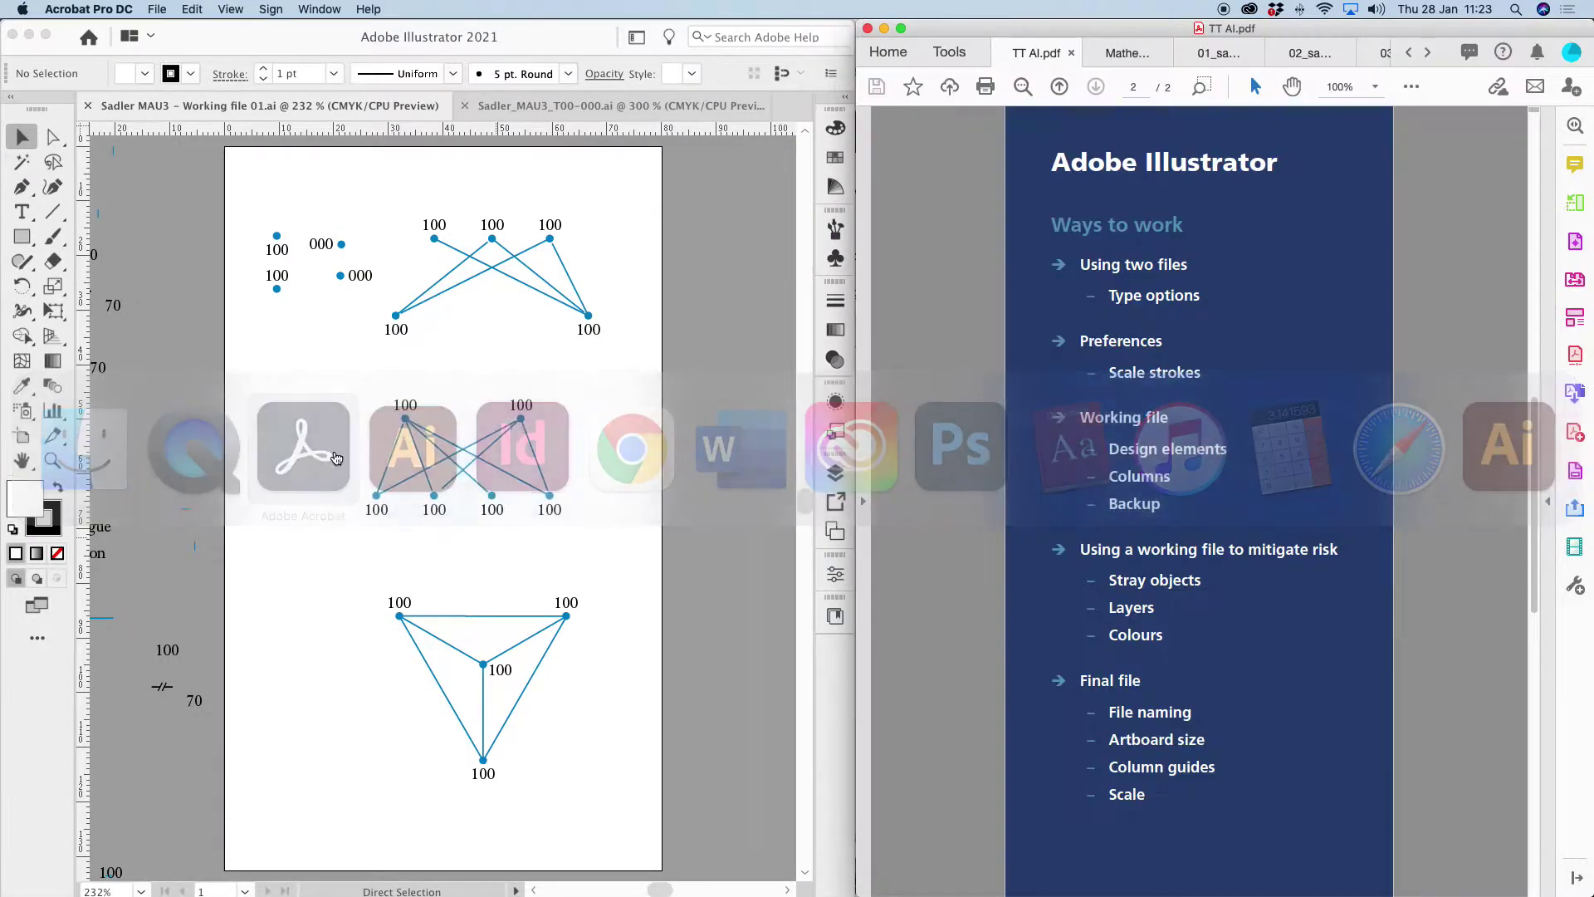
left_click(1123, 55)
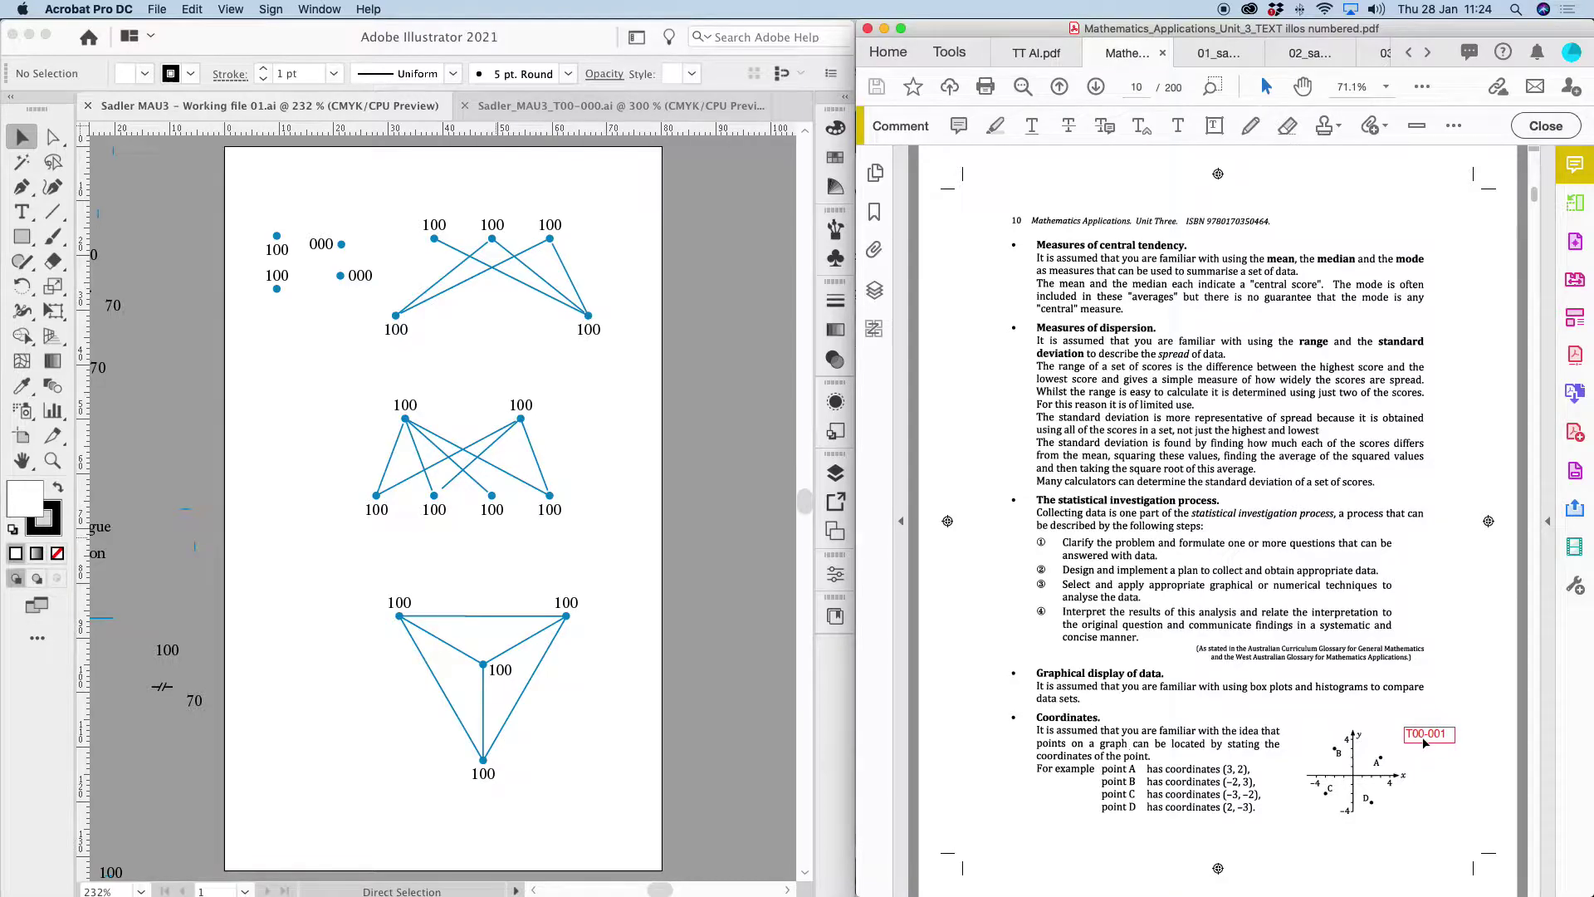
left_click(1096, 88)
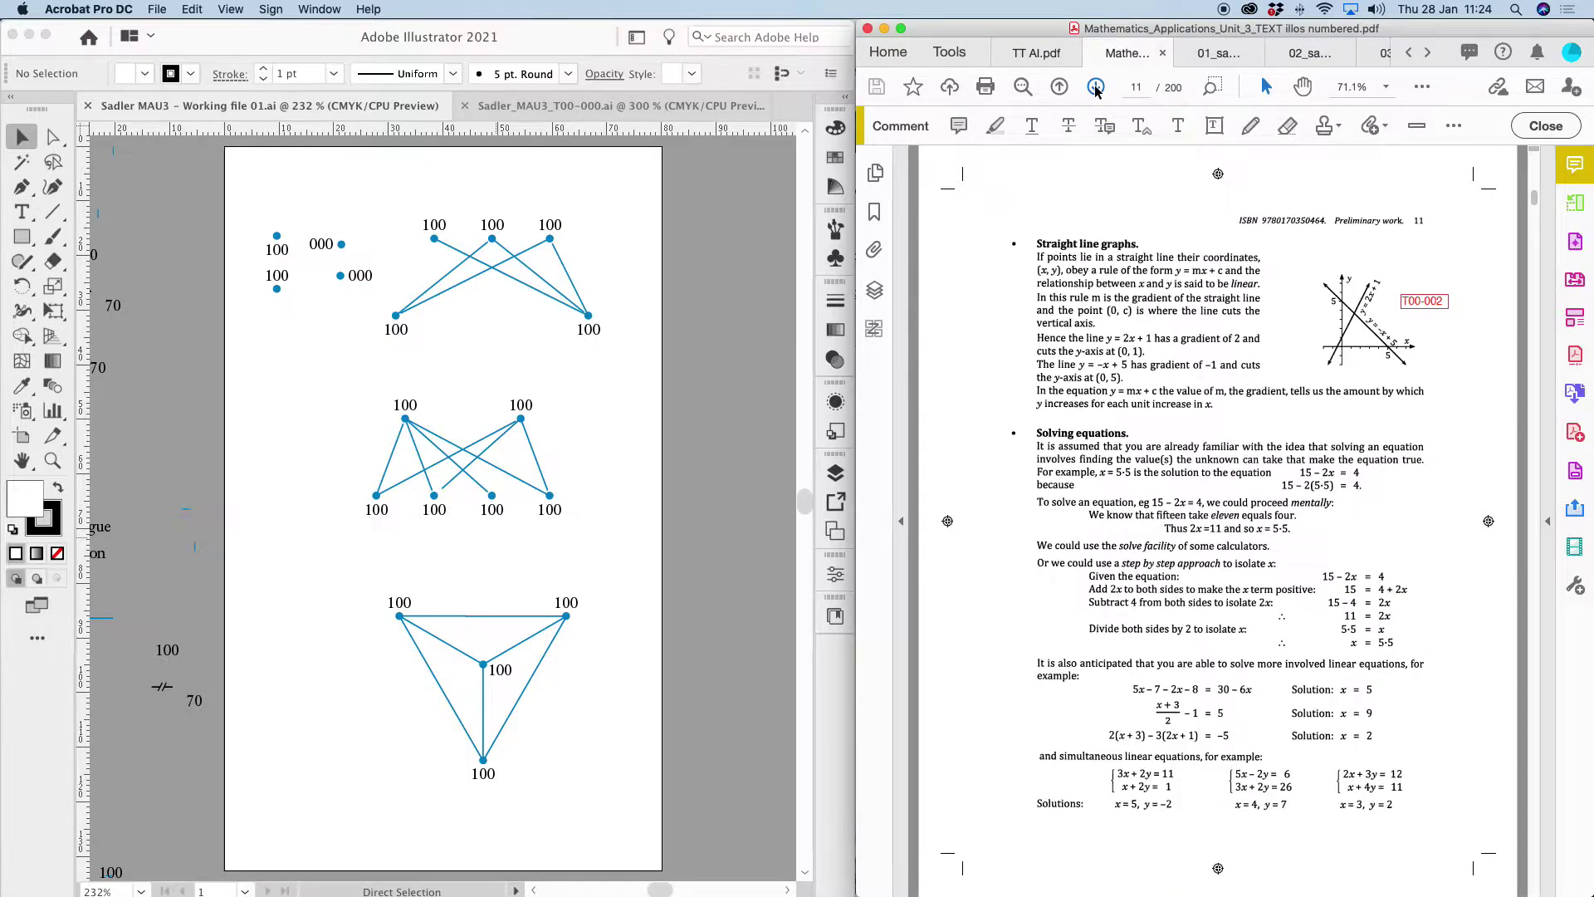
left_click(1096, 88)
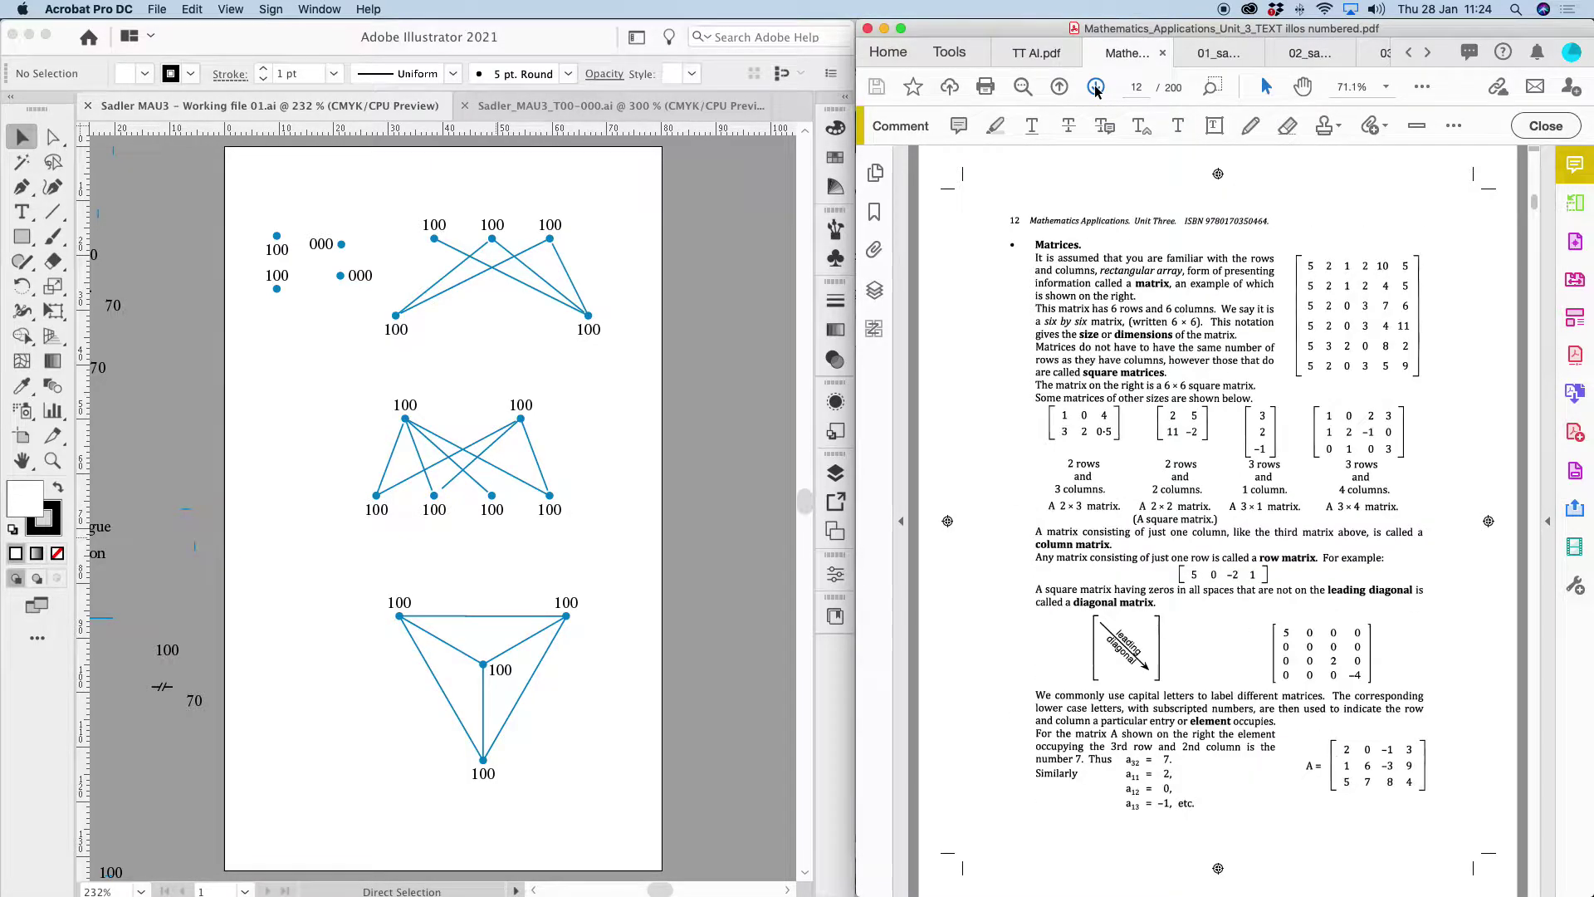
left_click(1096, 88)
left_click(1096, 88)
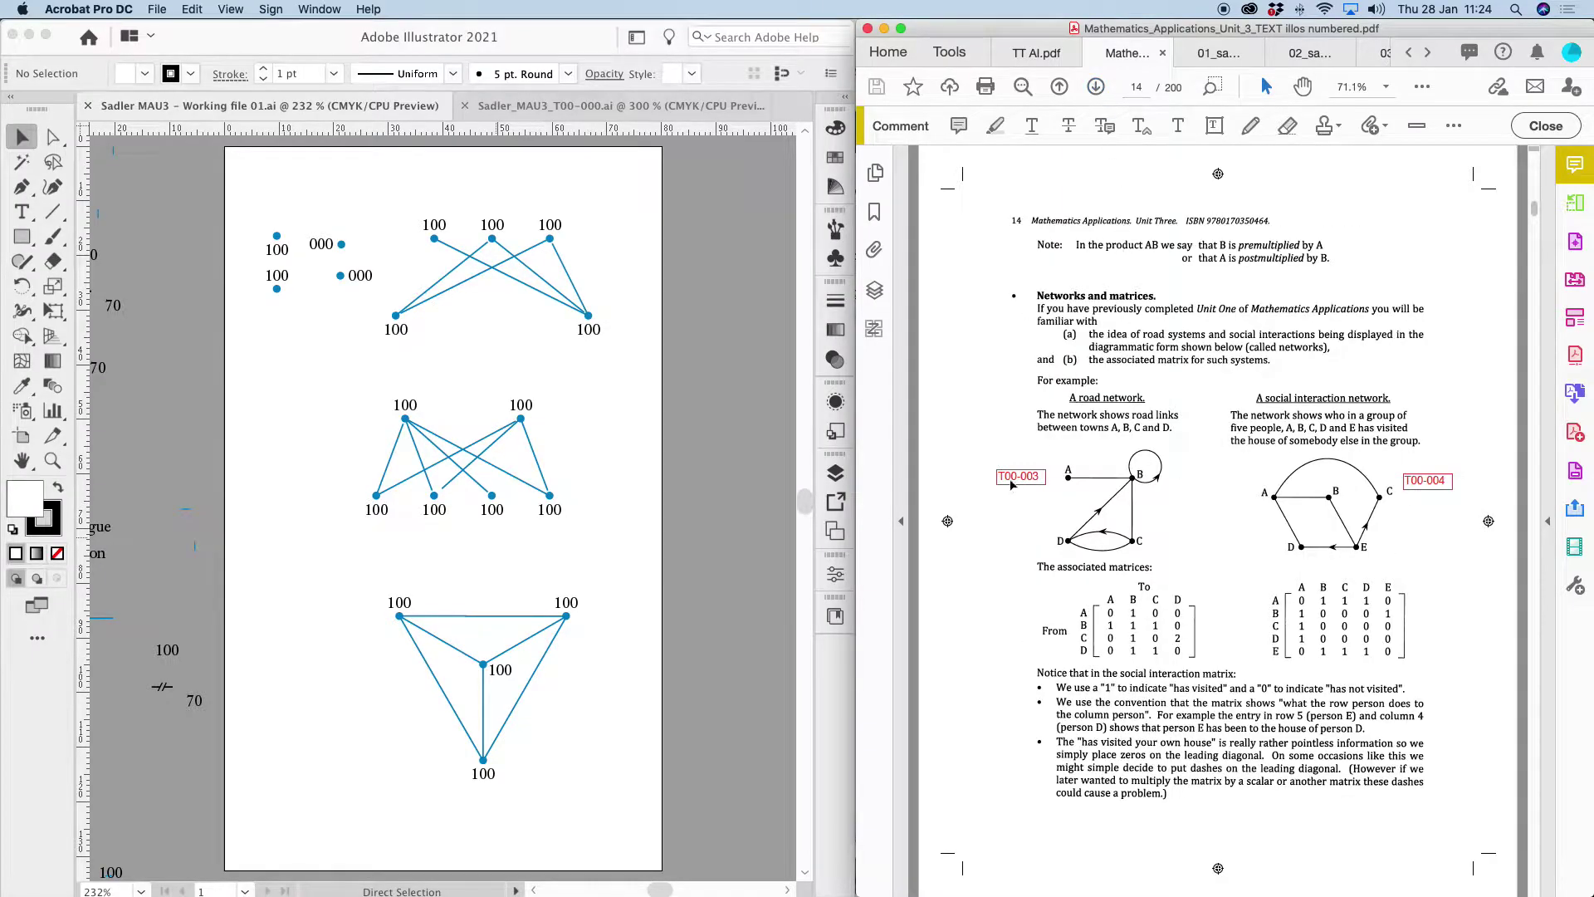
left_click(1094, 88)
left_click(1094, 88)
left_click(1094, 88)
left_click(1094, 88)
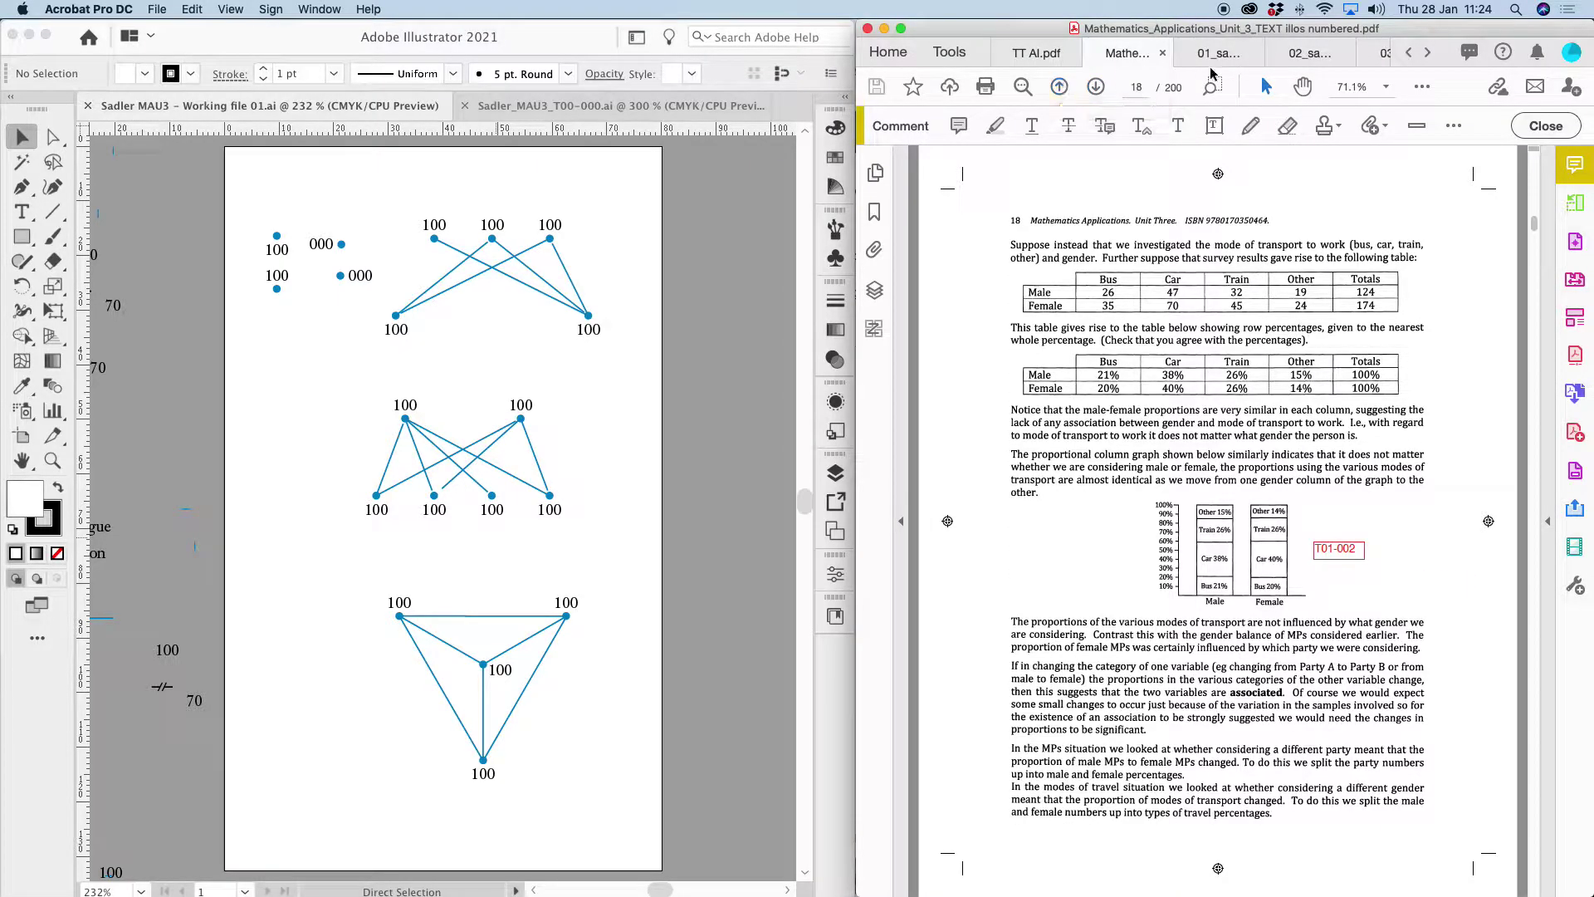
- Bring up 00_sadler_maths_applications_u3_94994_fm_4pp.pdf and look through pages vi to x, ending at the Coordinates graph
left_click(326, 9)
left_click(363, 264)
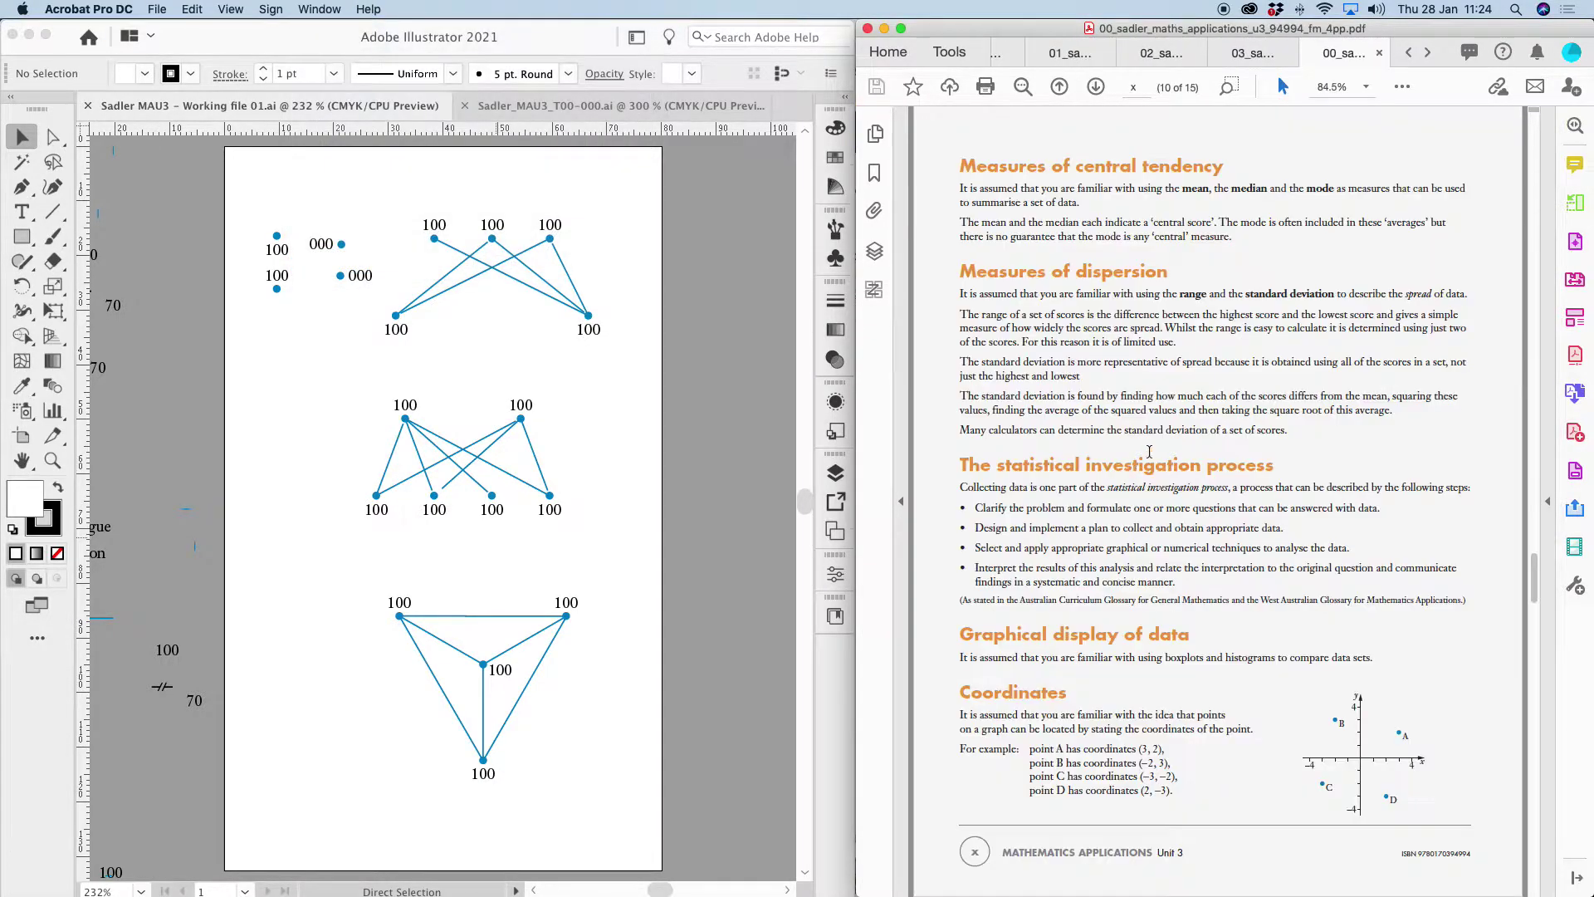
left_click(1058, 88)
left_click(1058, 87)
left_click(1058, 88)
left_click(1058, 88)
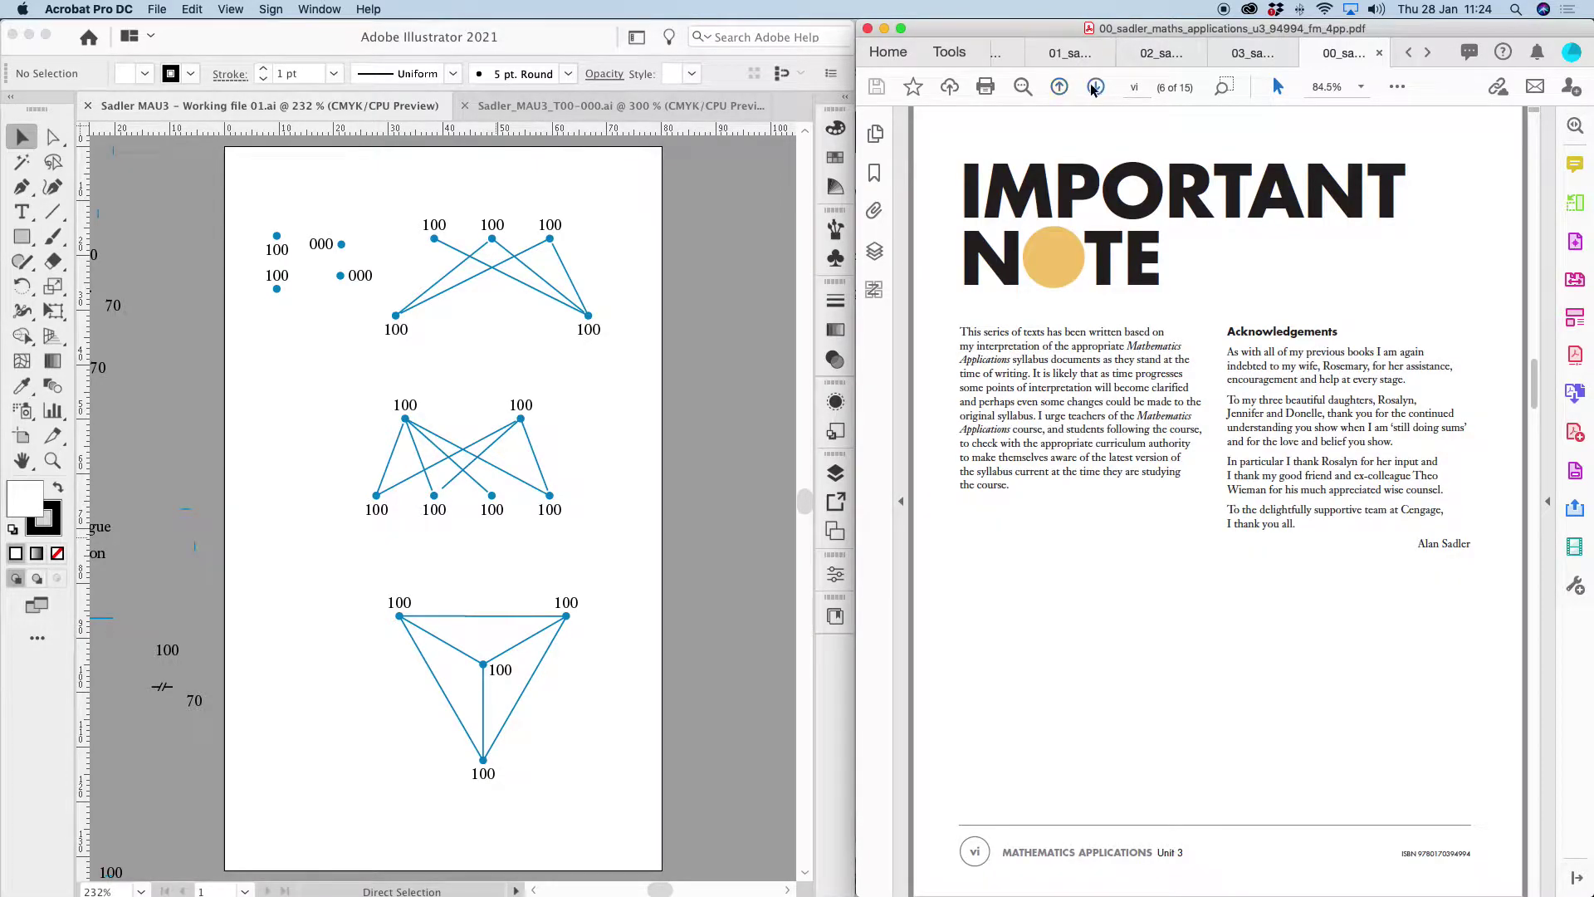
left_click(1095, 87)
left_click(1095, 87)
left_click(1095, 88)
left_click(1095, 88)
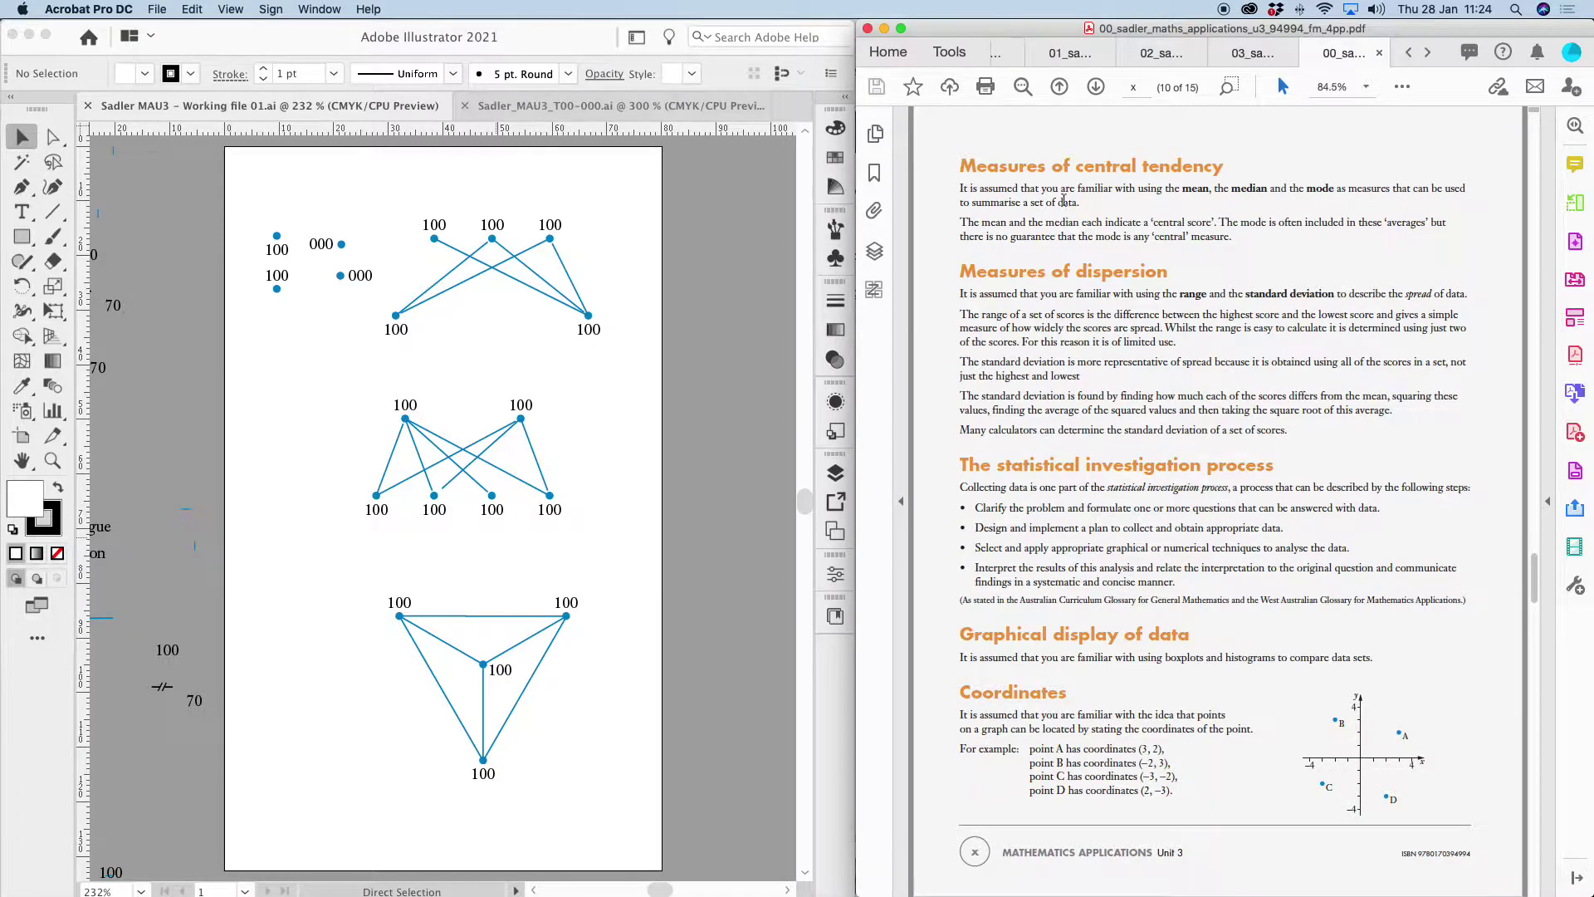
- Examine the typeset diagrams on the front-matter pages after page x, including the road and social interaction networks
left_click(1097, 87)
left_click(1097, 88)
left_click(1097, 88)
left_click(1097, 87)
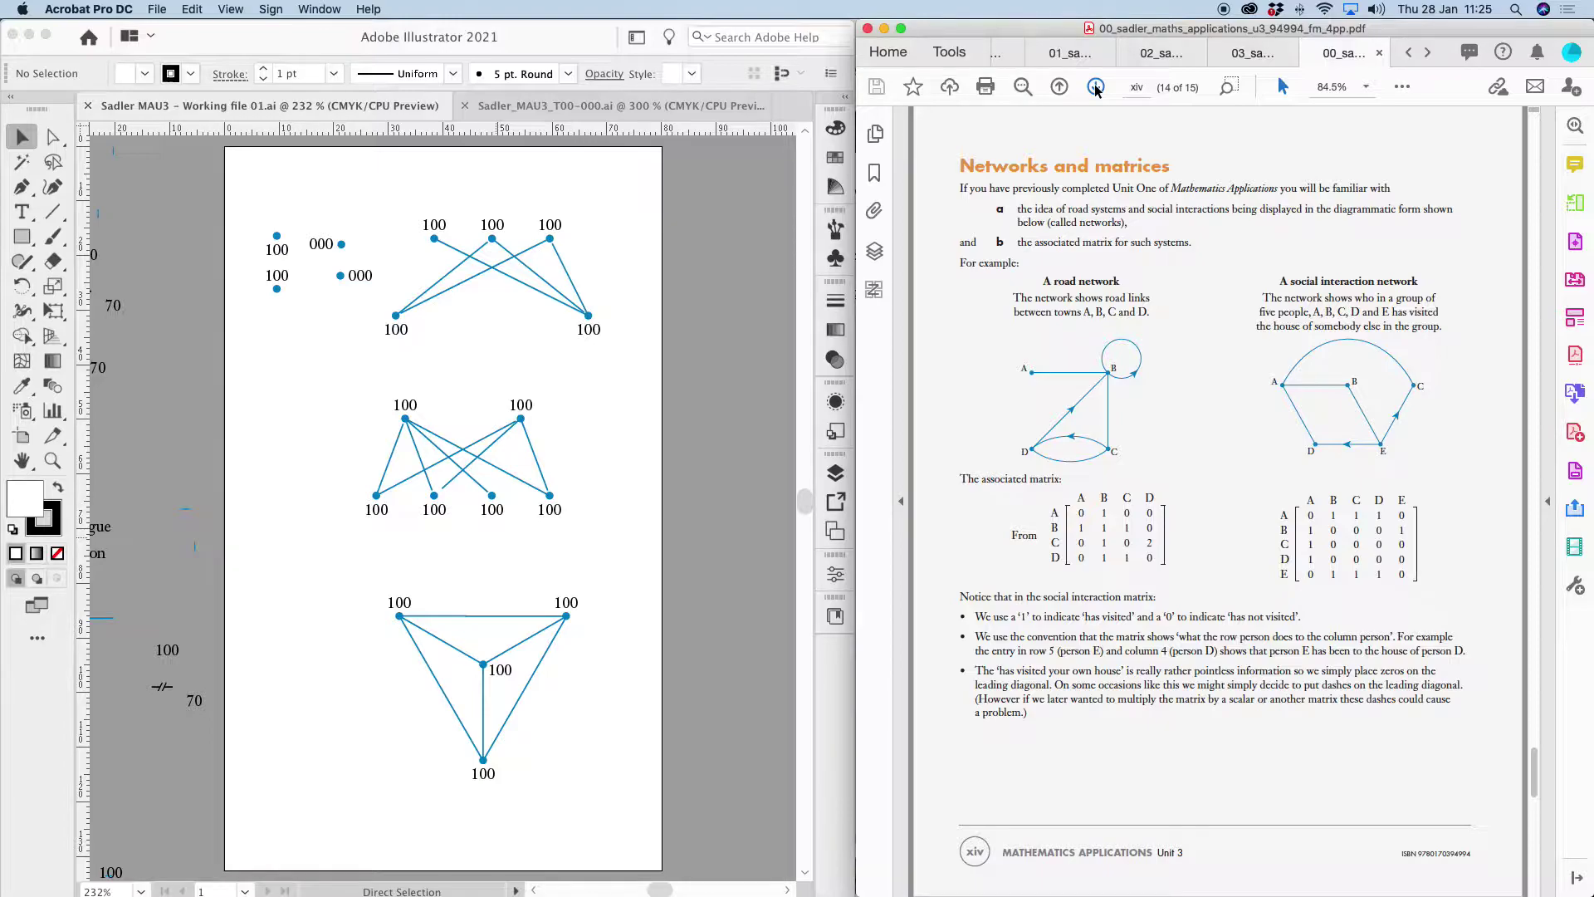
left_click(1096, 88)
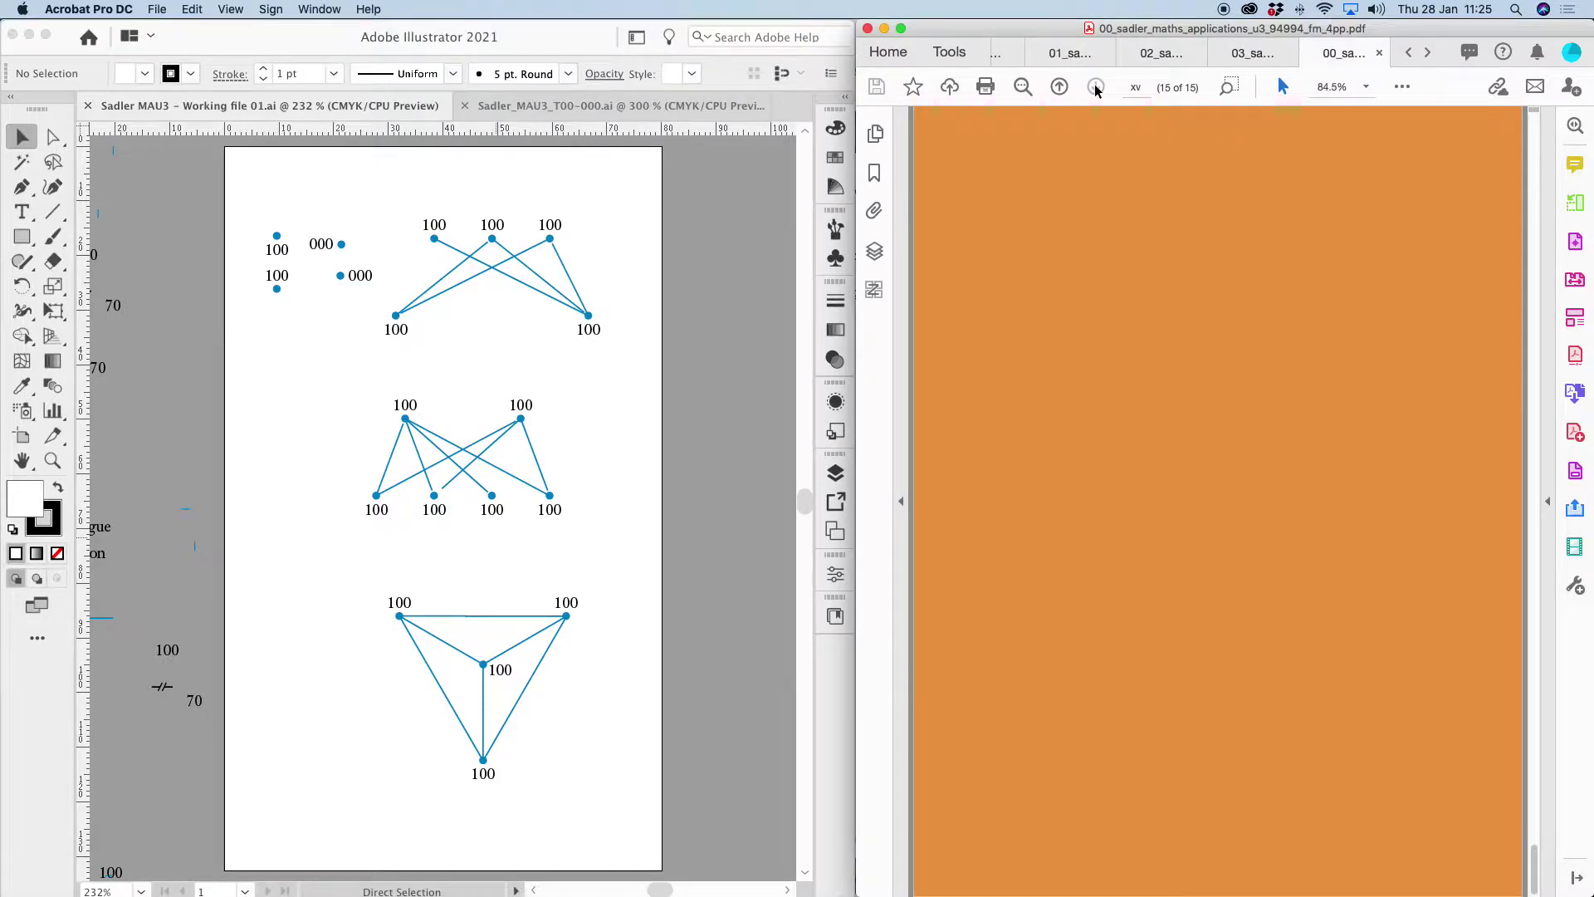
- Examine pages 26 to 28 of 01_sadler_maths_applications_u3_94994_txt_6pp.pdf, up to the graph of lines A to G
left_click(1069, 52)
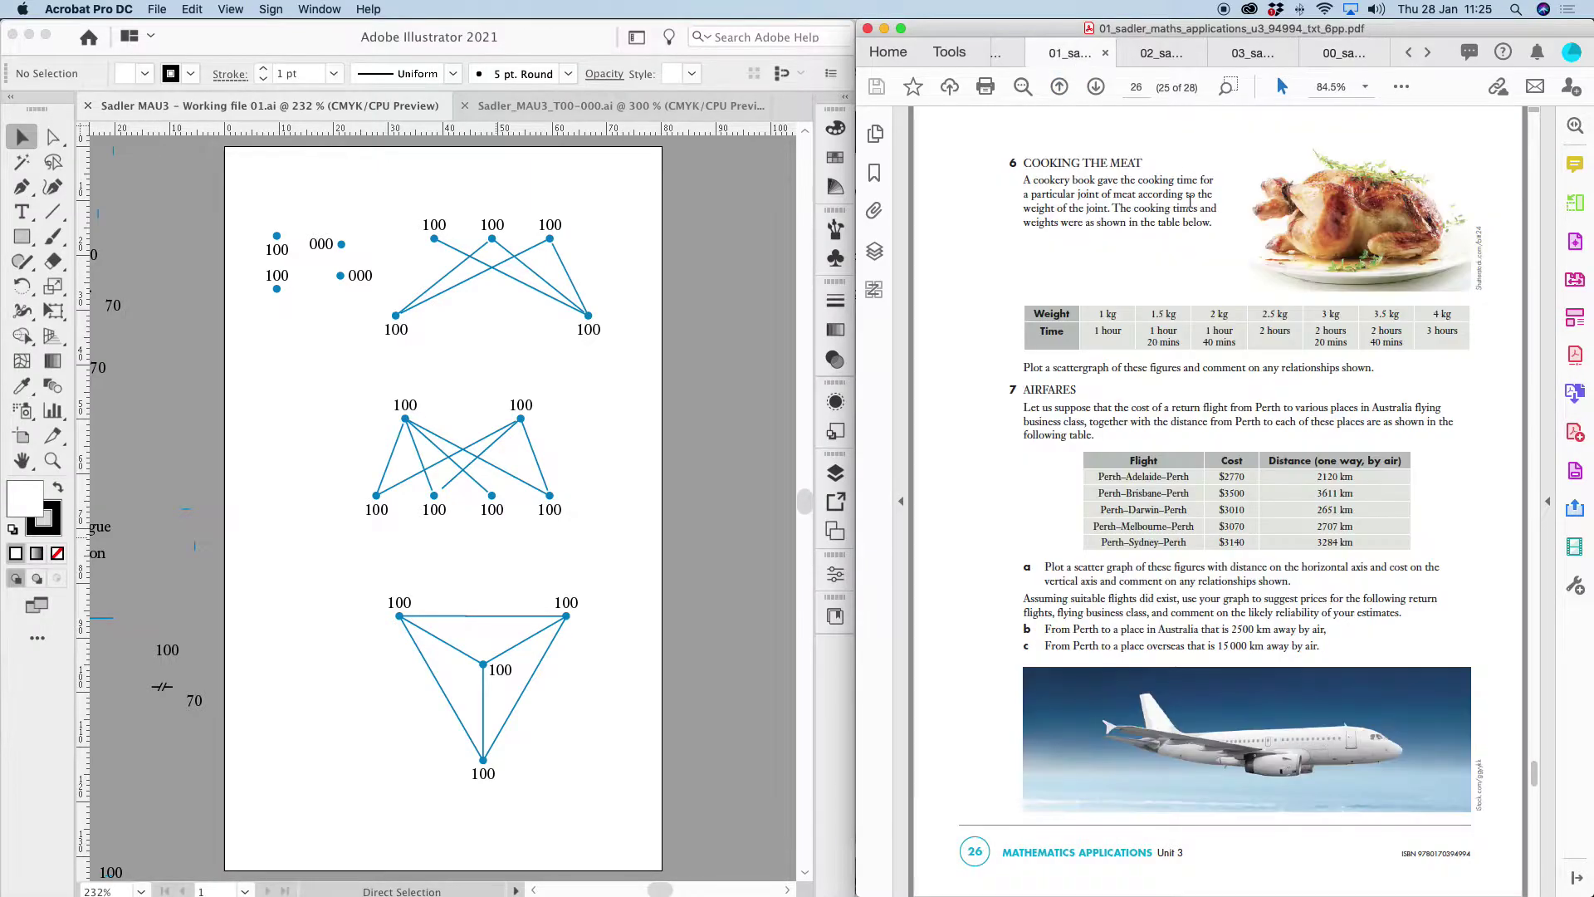
left_click(1096, 88)
left_click(1096, 88)
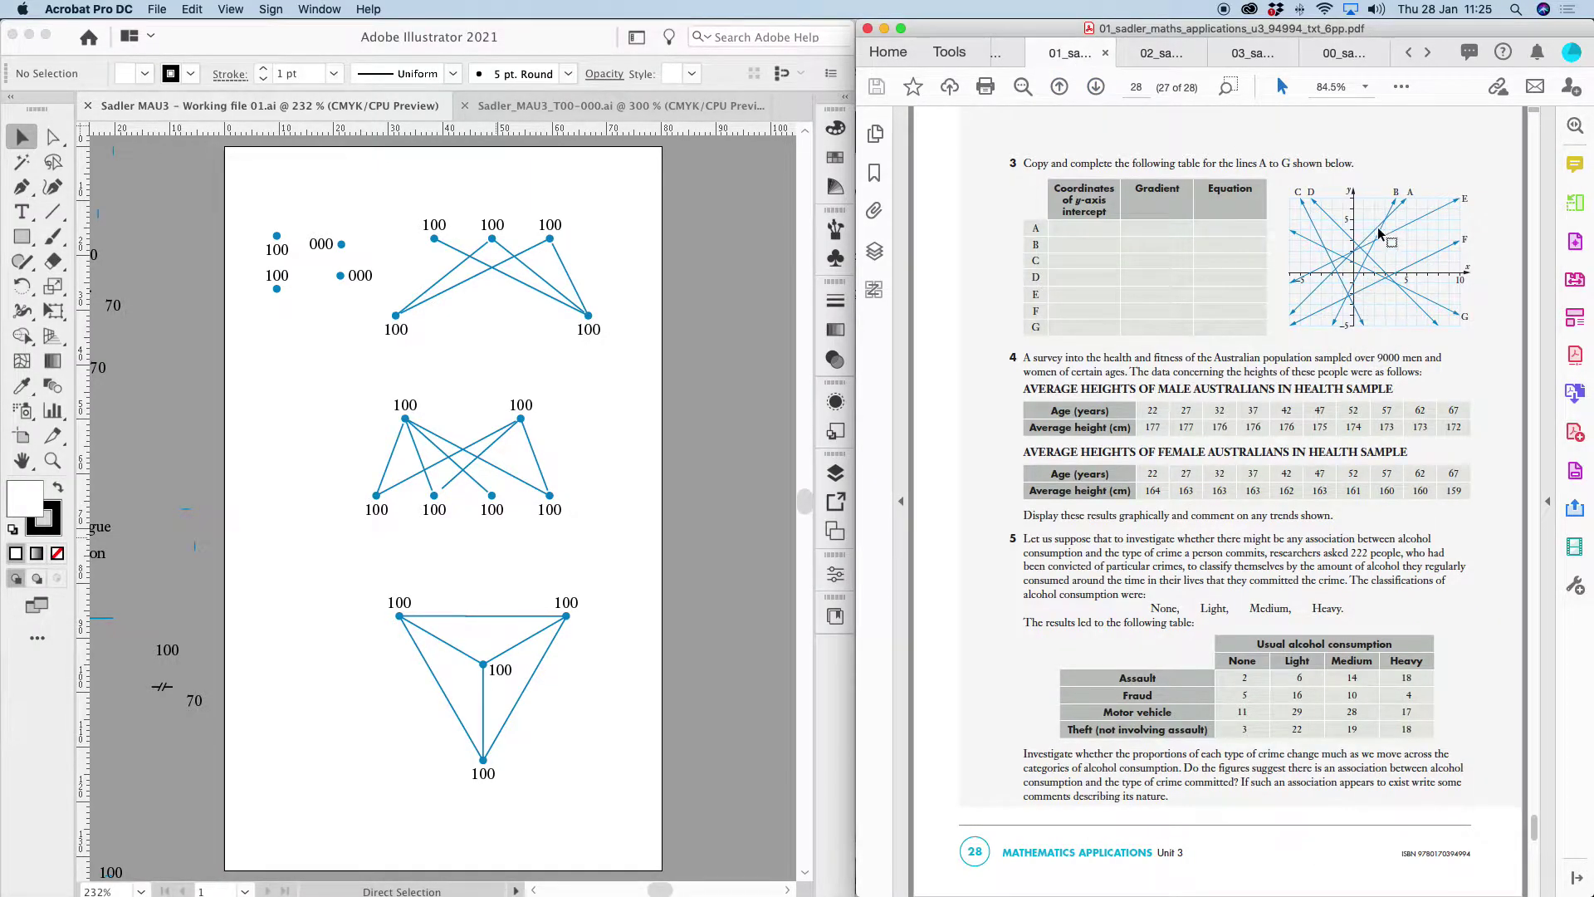
- Glance at the numbered illustrations PDF and return to the Ways to work outline in TT AI.pdf
left_click(996, 55)
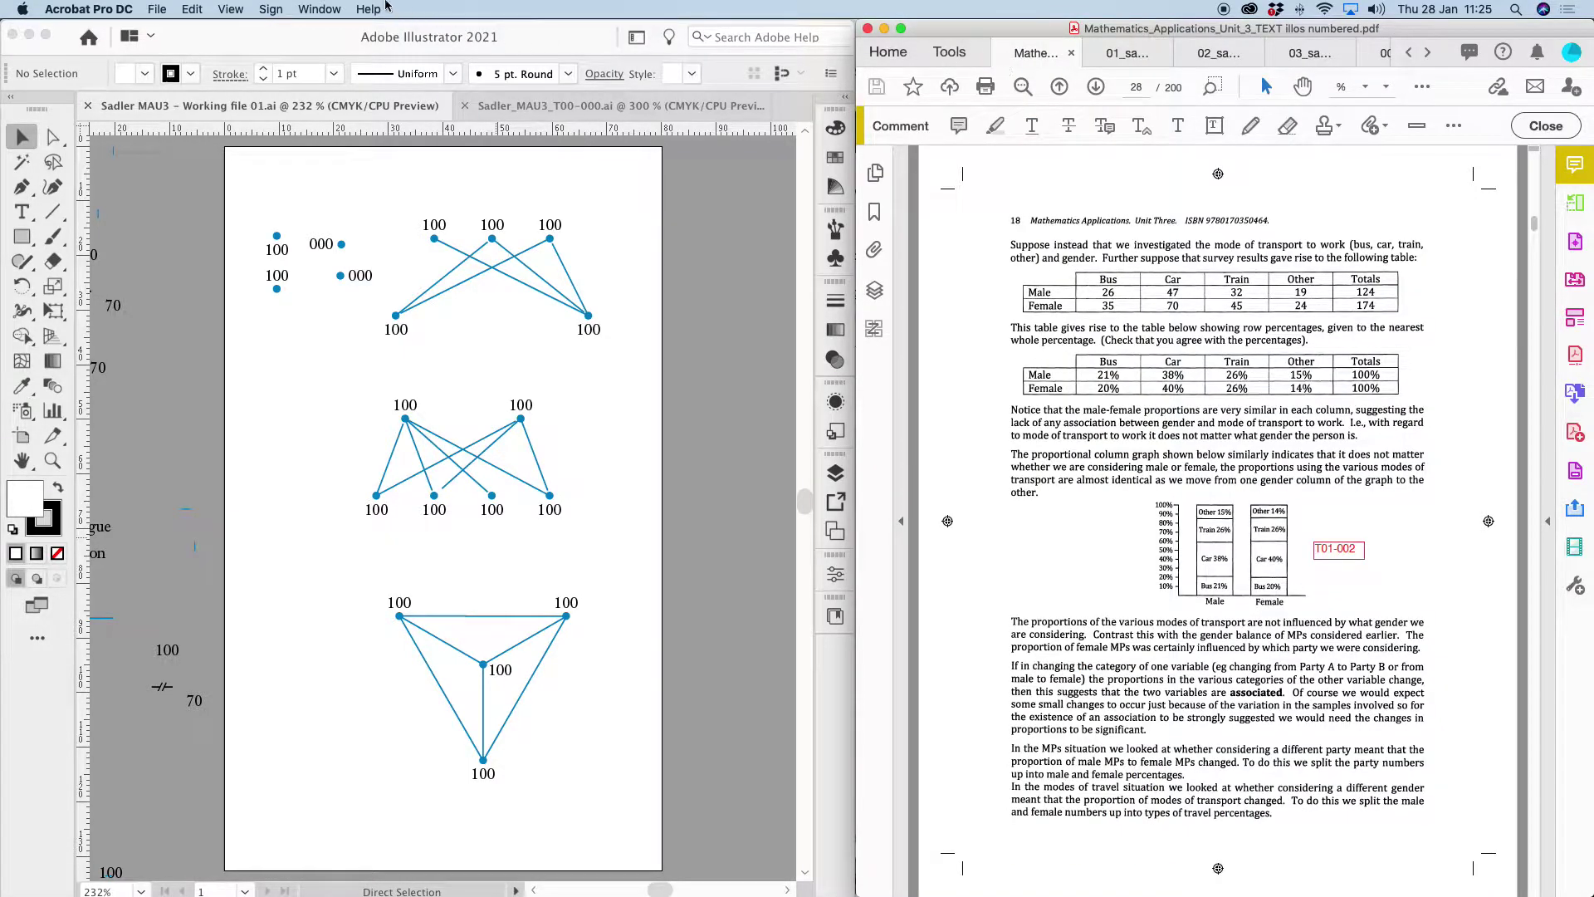
left_click(302, 6)
left_click(332, 185)
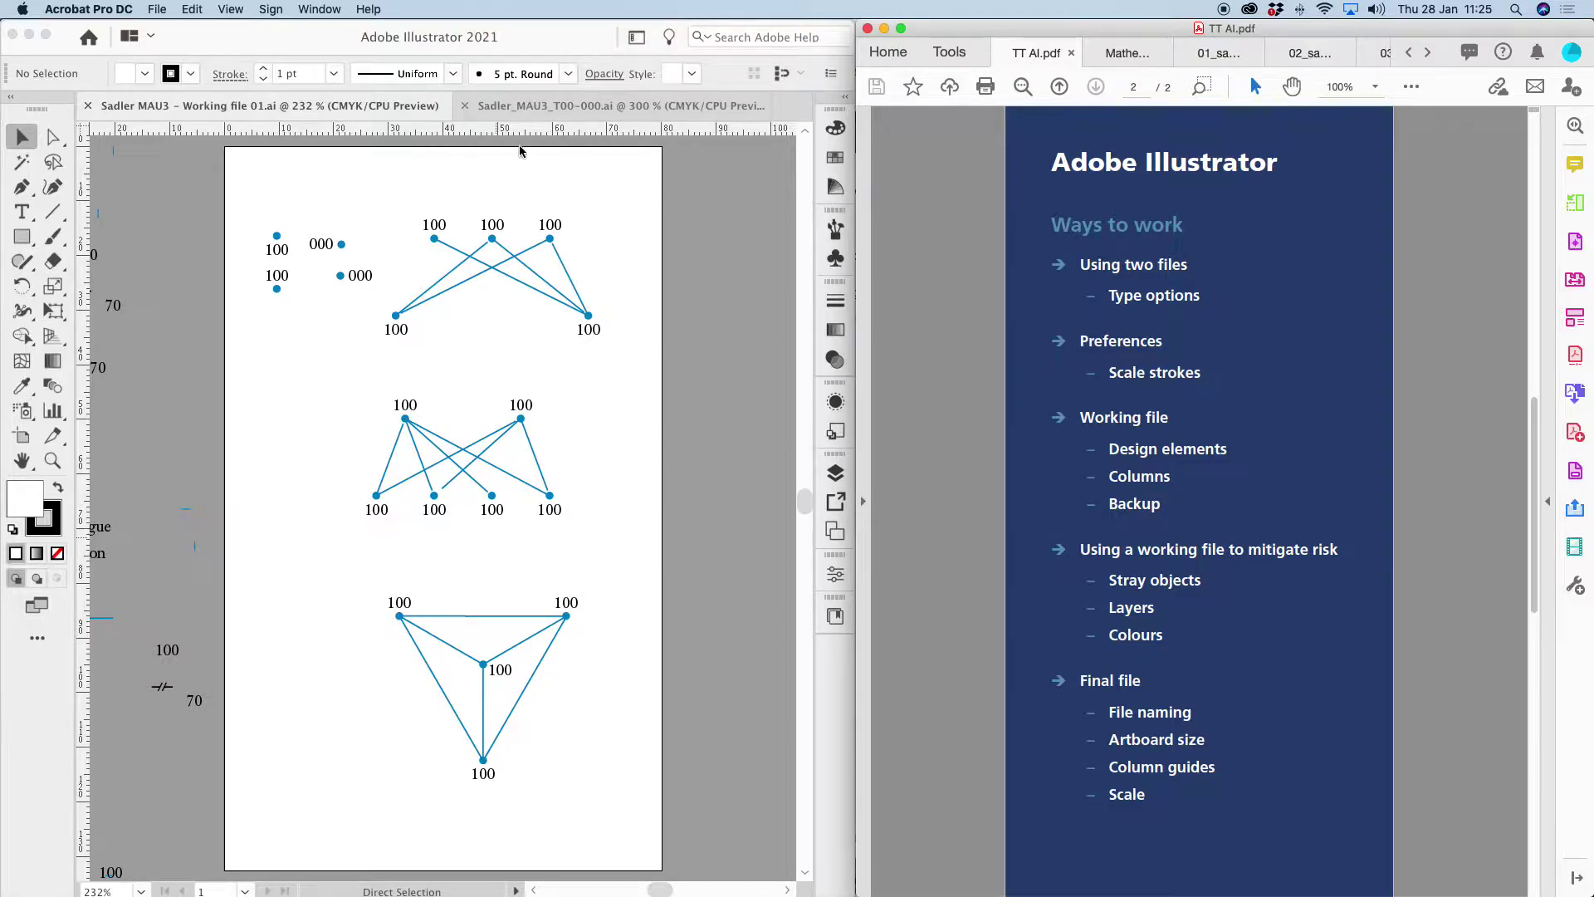
- Switch to Illustrator, review the Document Setup Type options of Sadler_MAU3_T00-000.ai alongside the 01_sadler PDF, and leave them unchanged
left_click(551, 111)
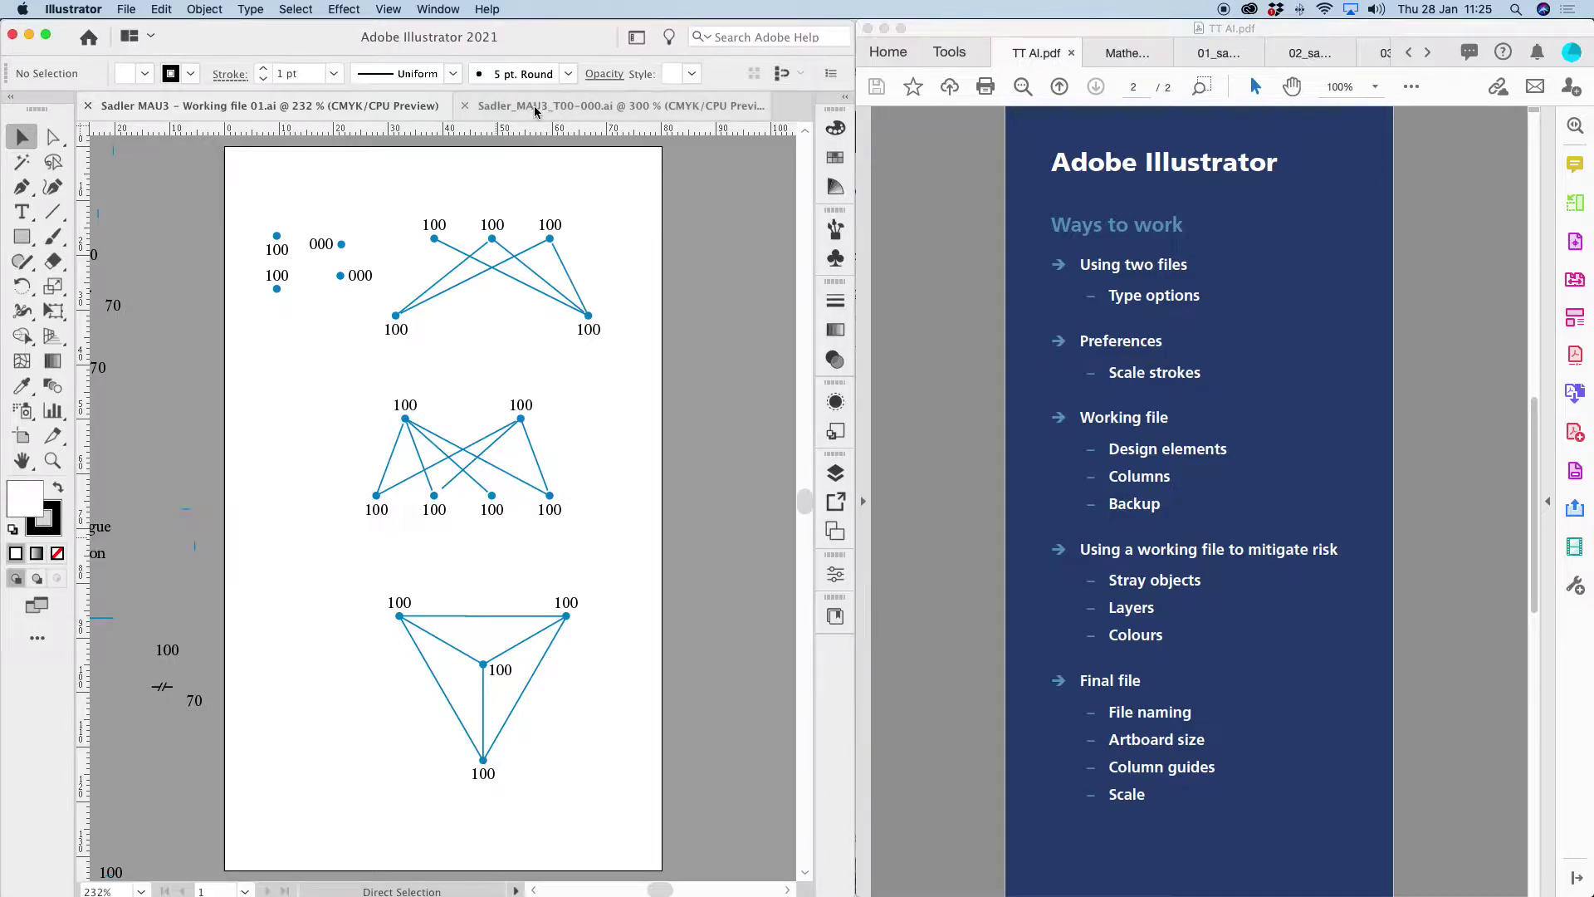
left_click(538, 105)
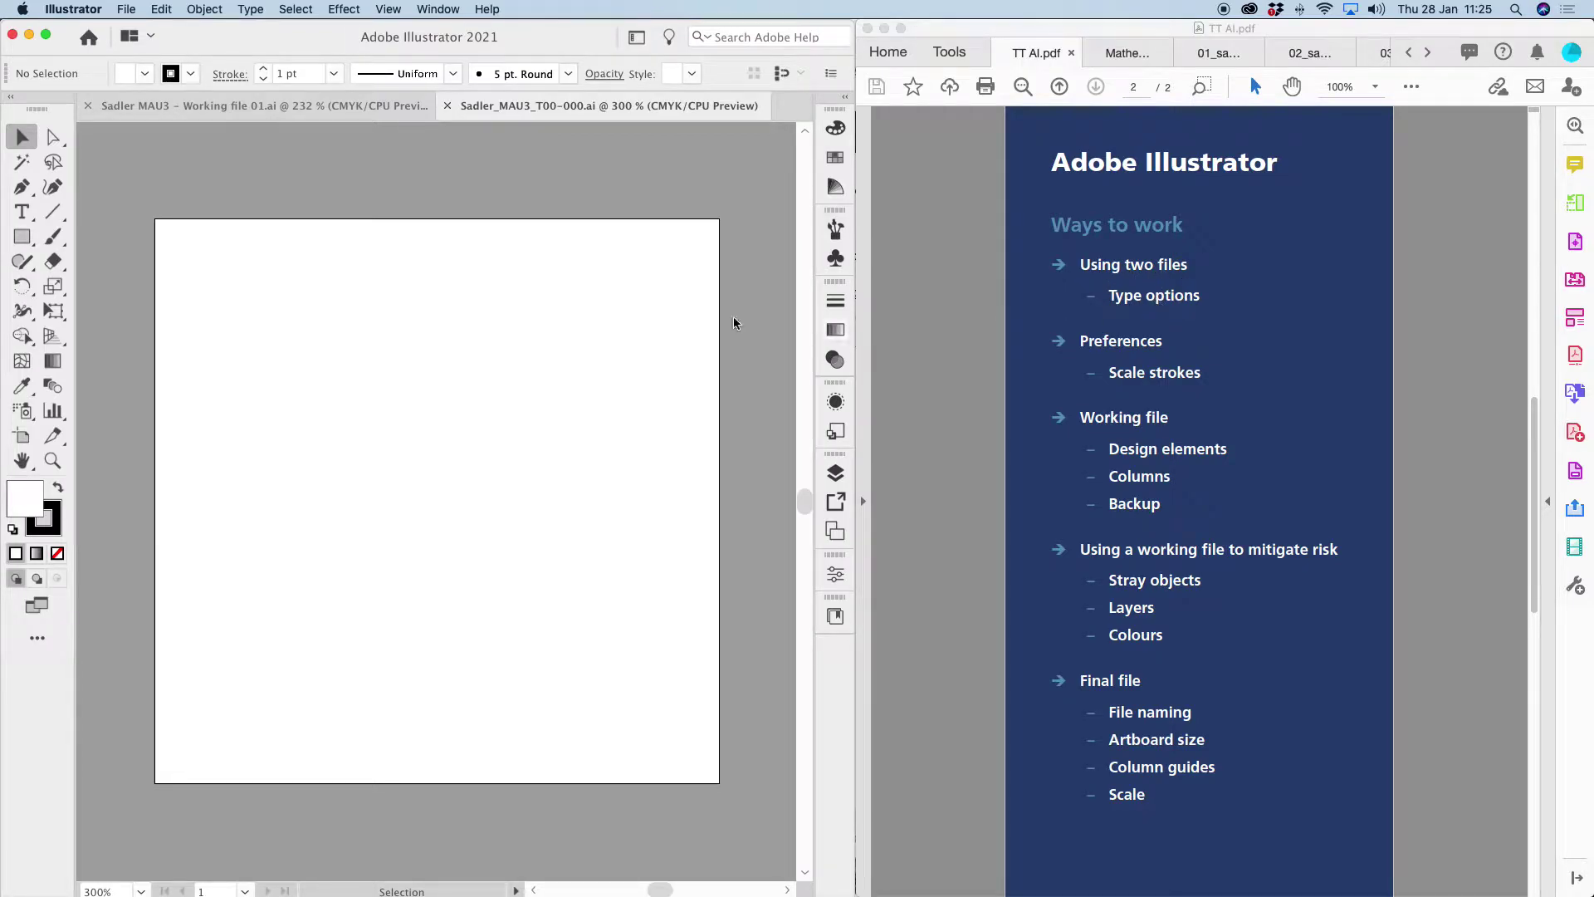
left_click(123, 12)
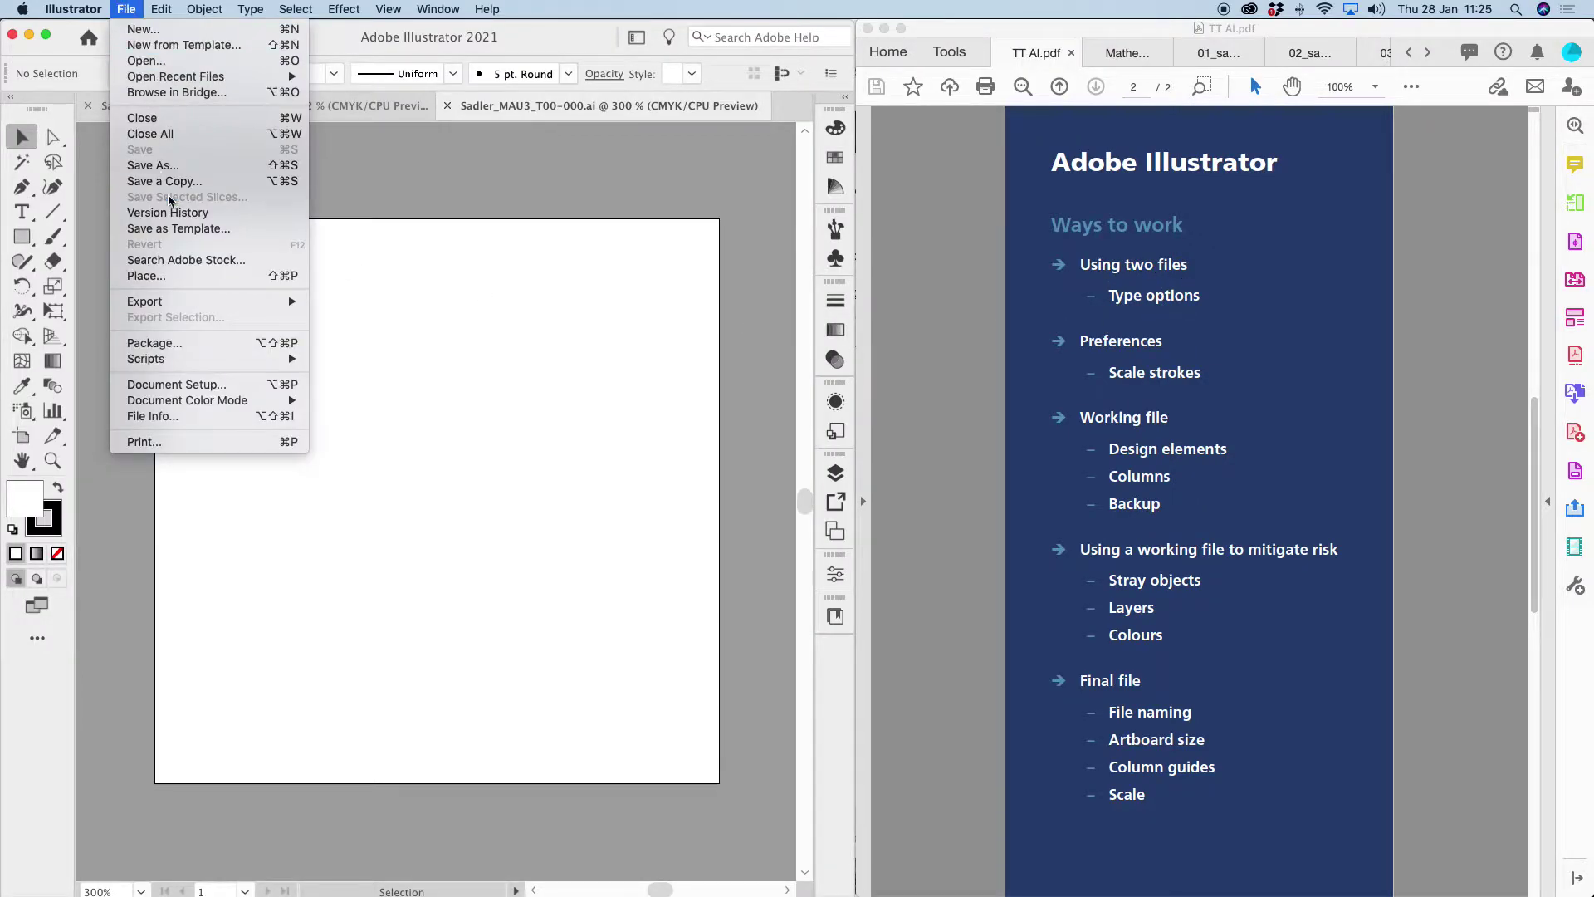
left_click(182, 384)
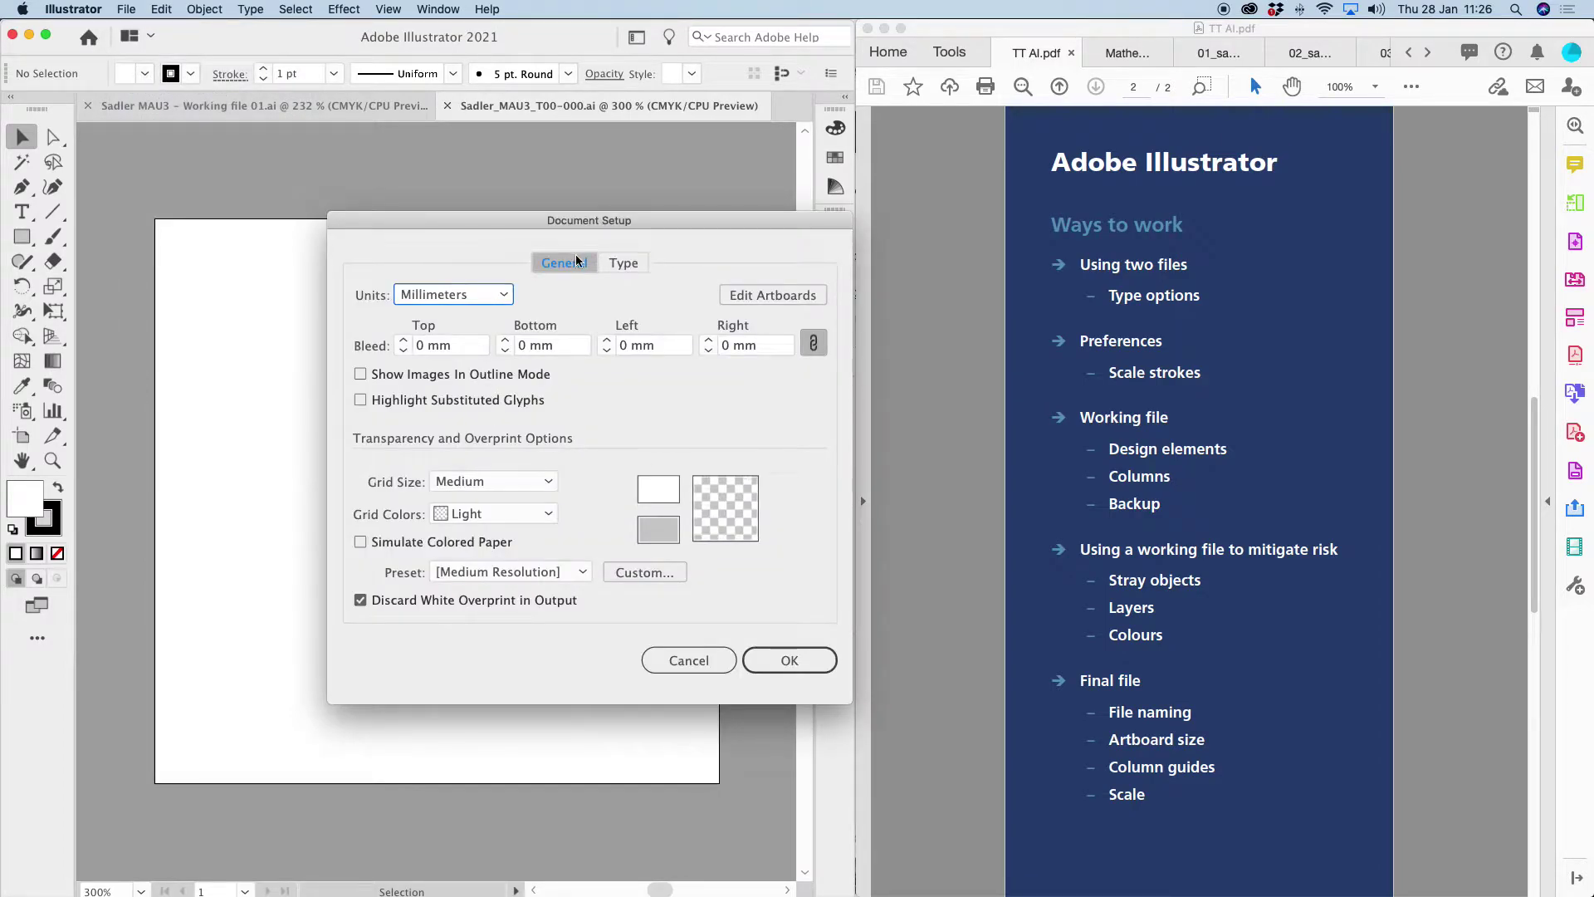
left_click(625, 264)
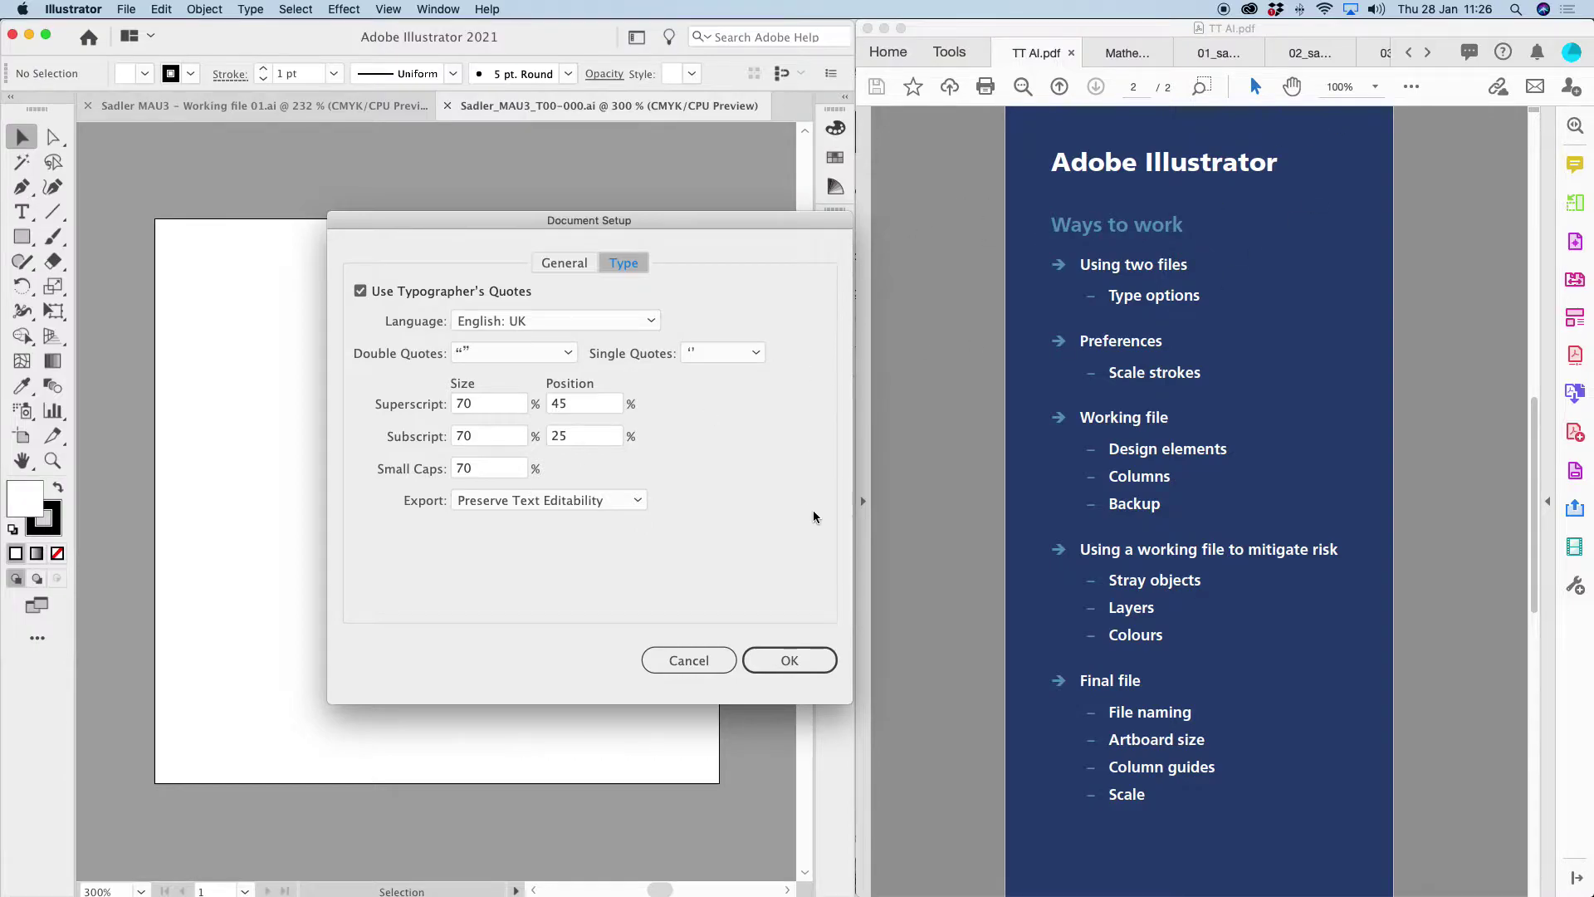
left_click(1217, 53)
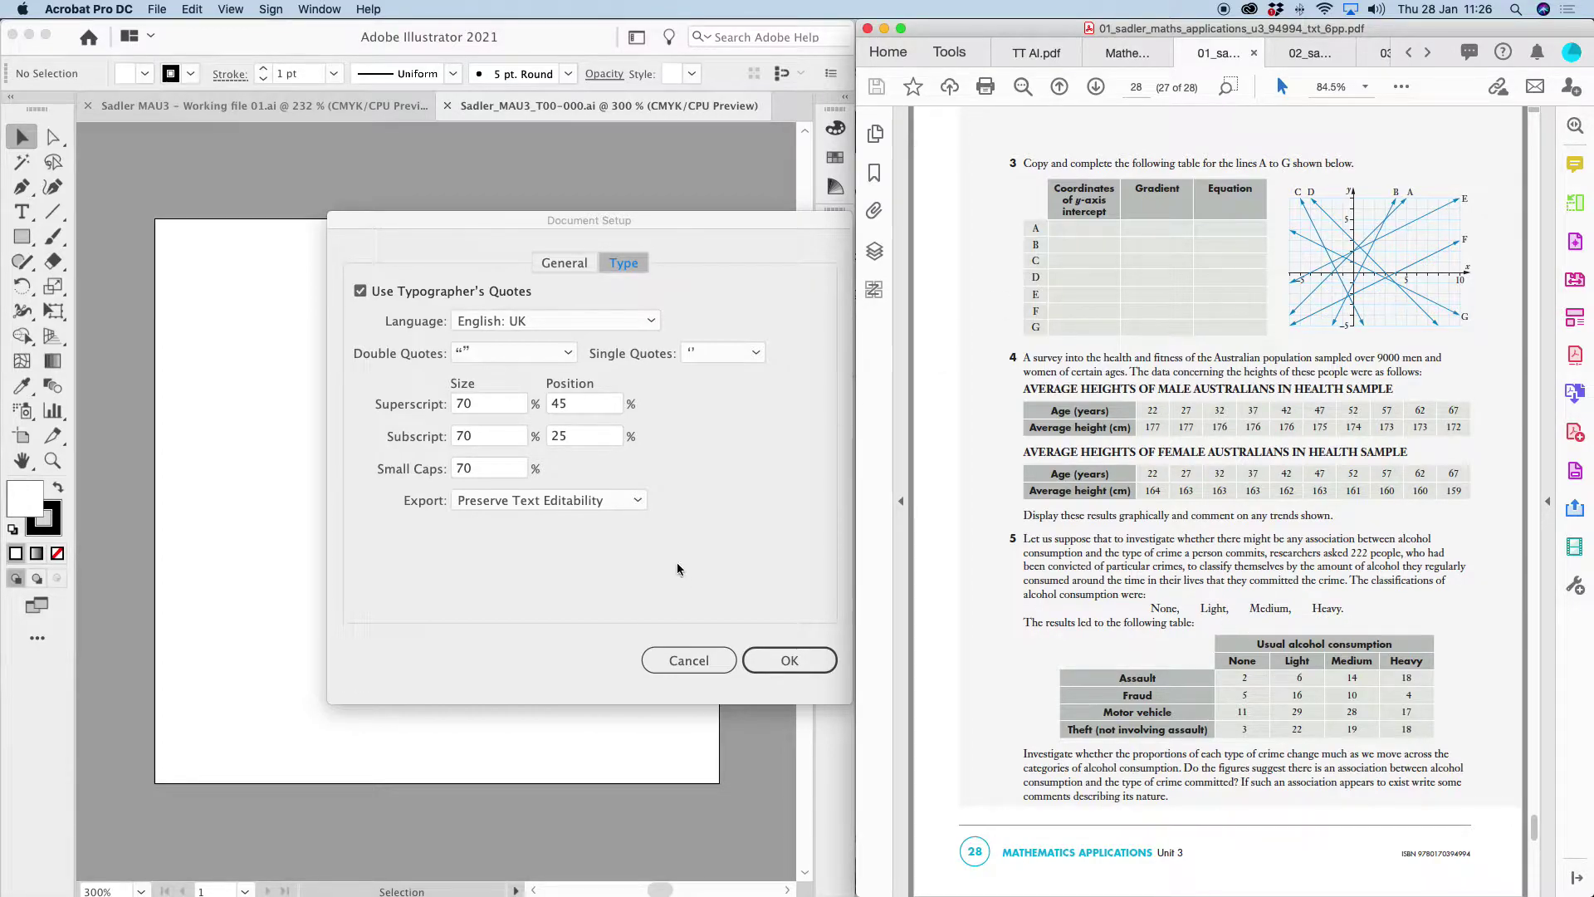
left_click(709, 595)
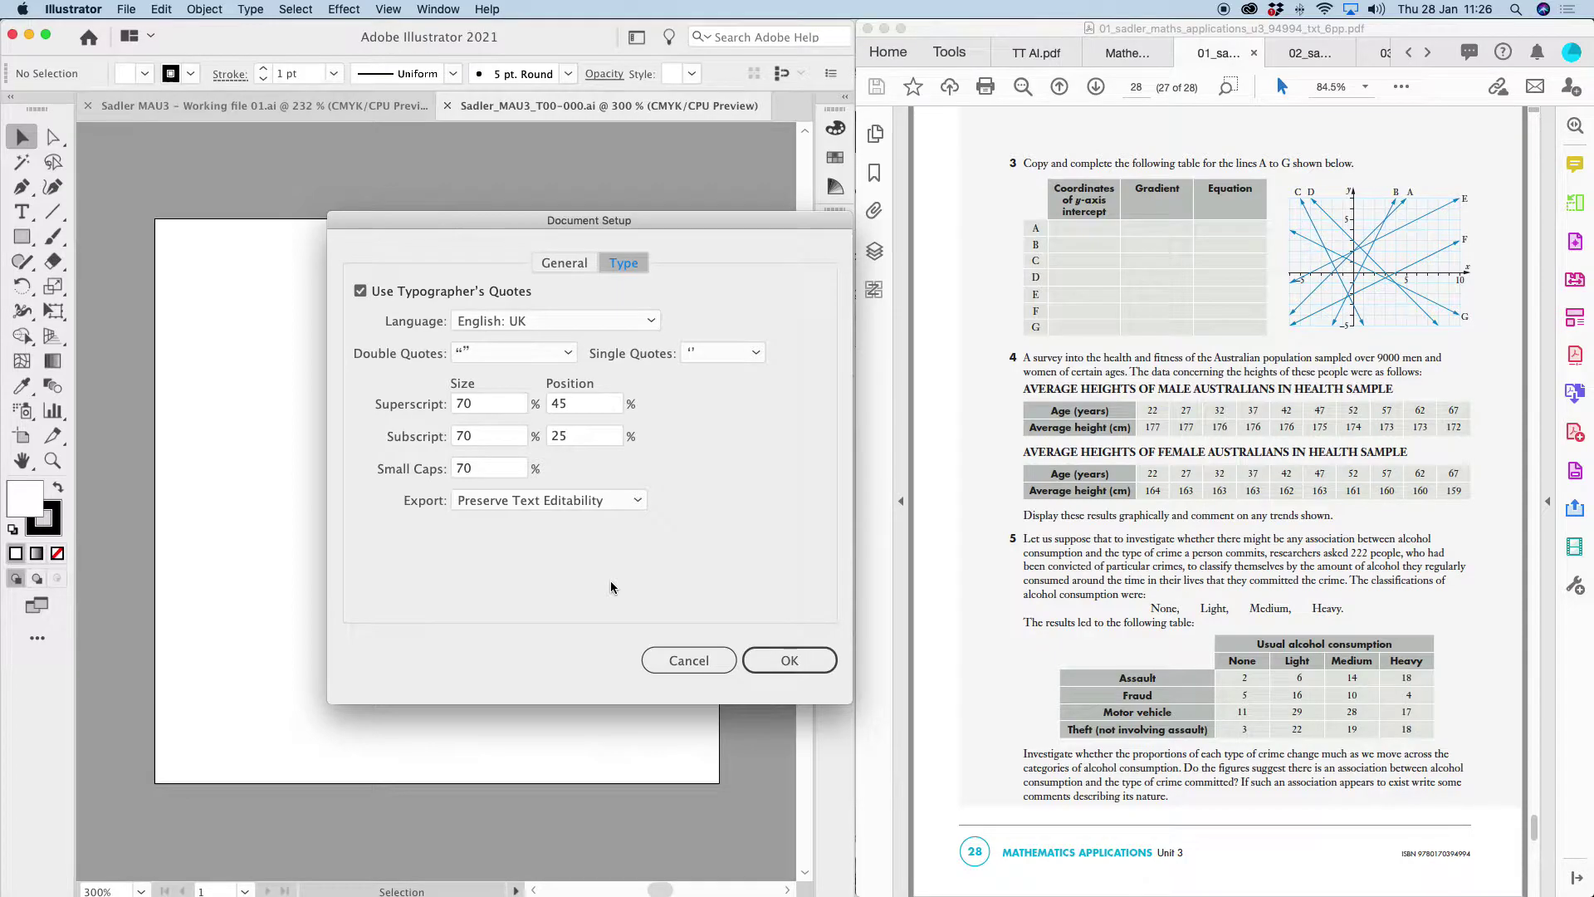
left_click(676, 658)
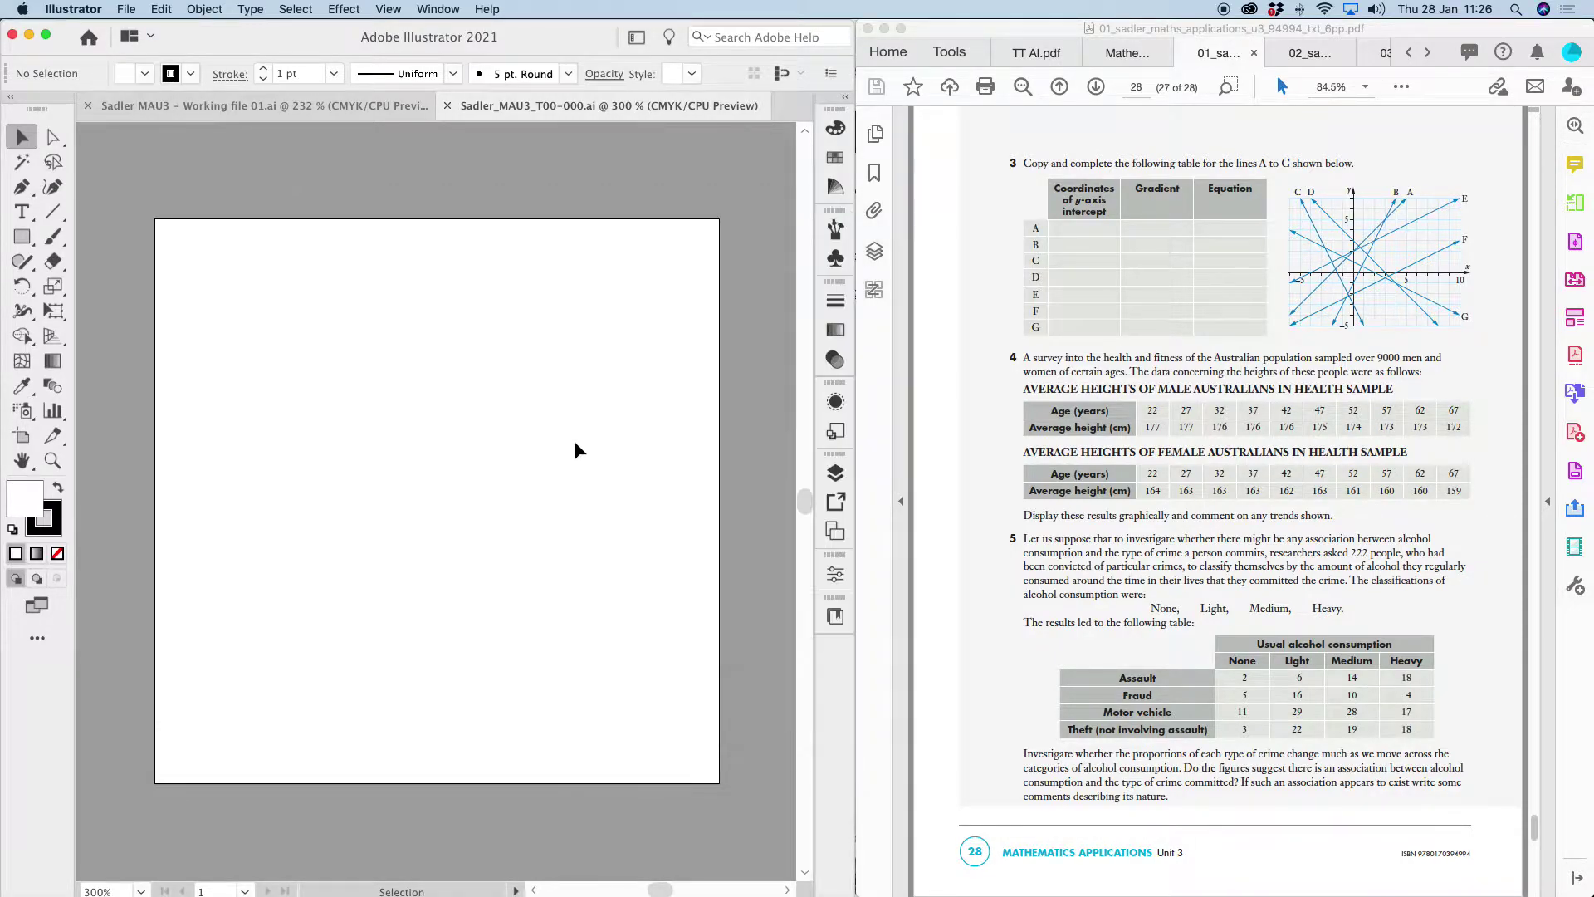
- Inspect the default Document Setup Type options in a temporary new A3 document, 297 x 420 mm, and close that document
key("super+n")
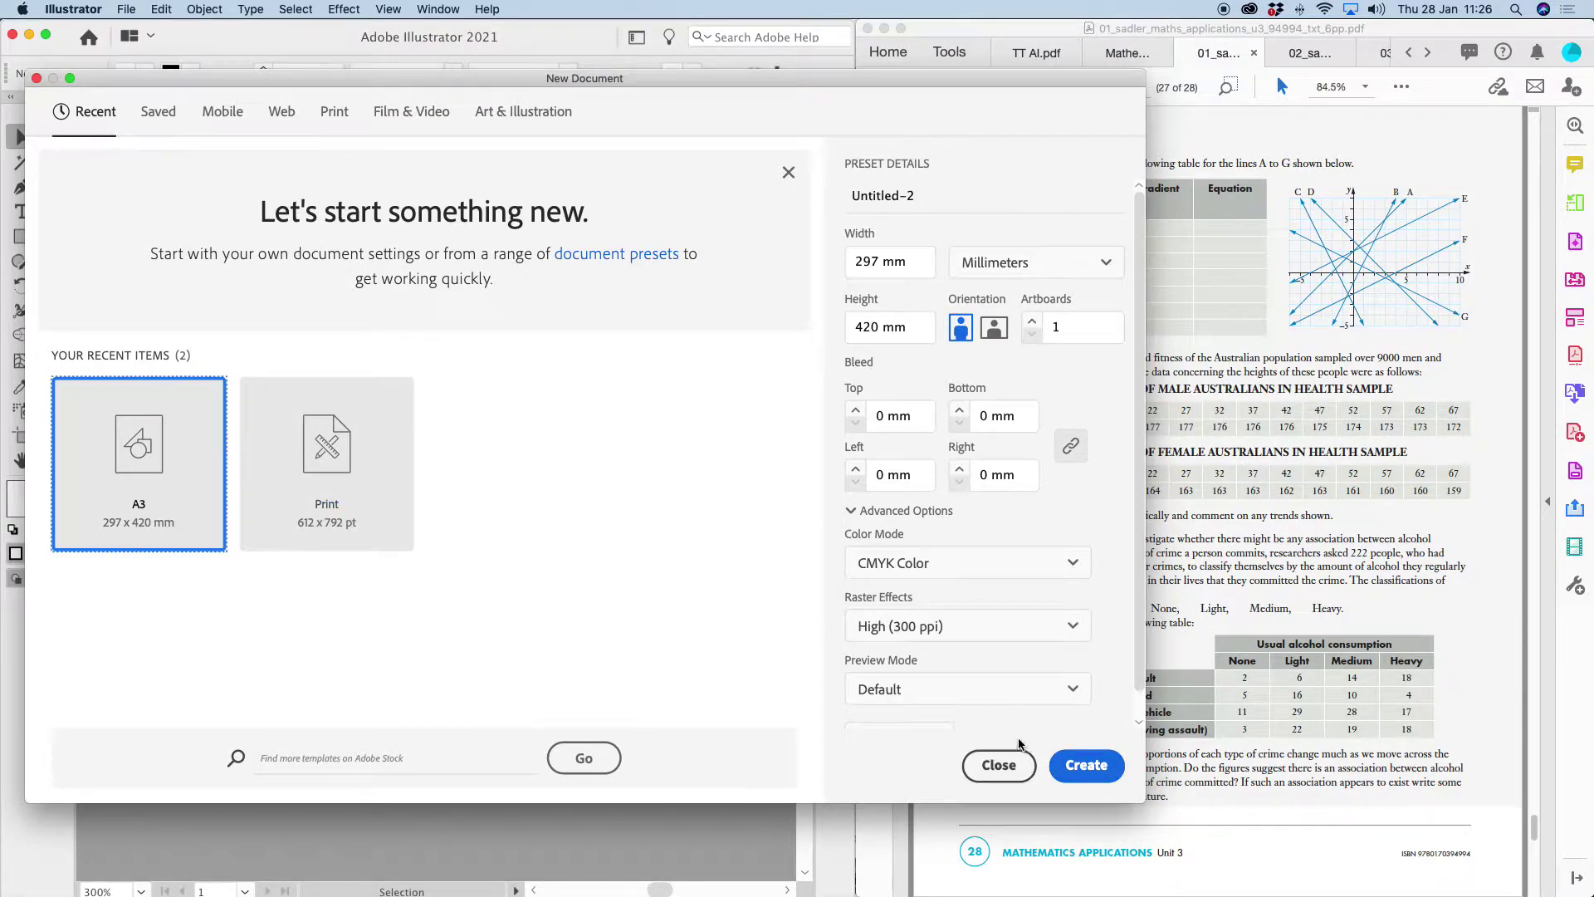
left_click(1103, 773)
left_click(126, 9)
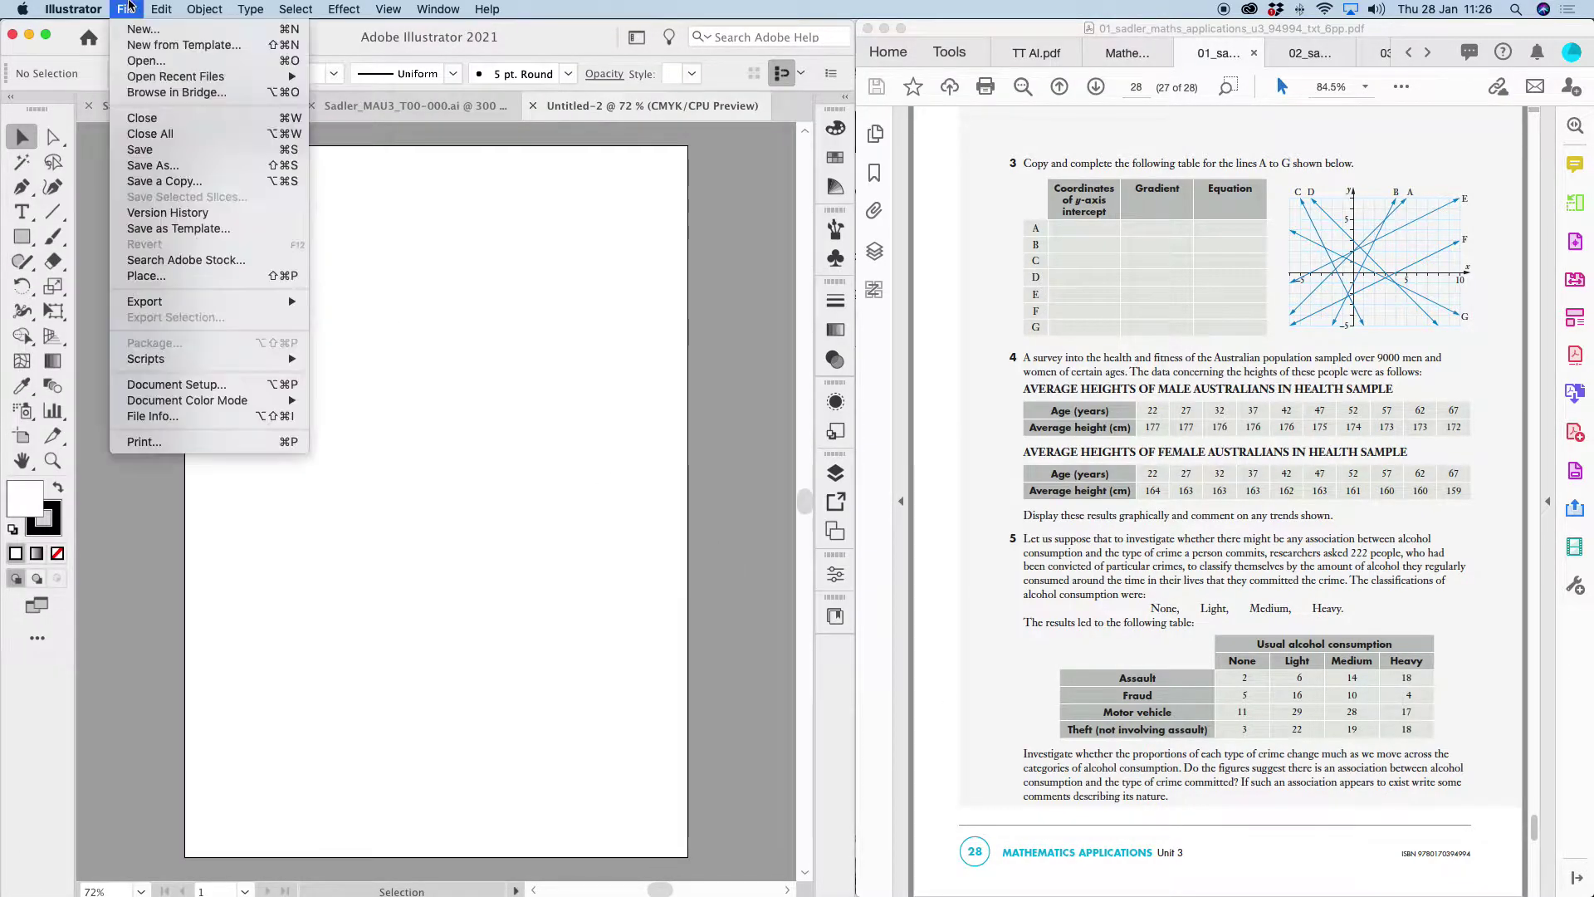
left_click(179, 384)
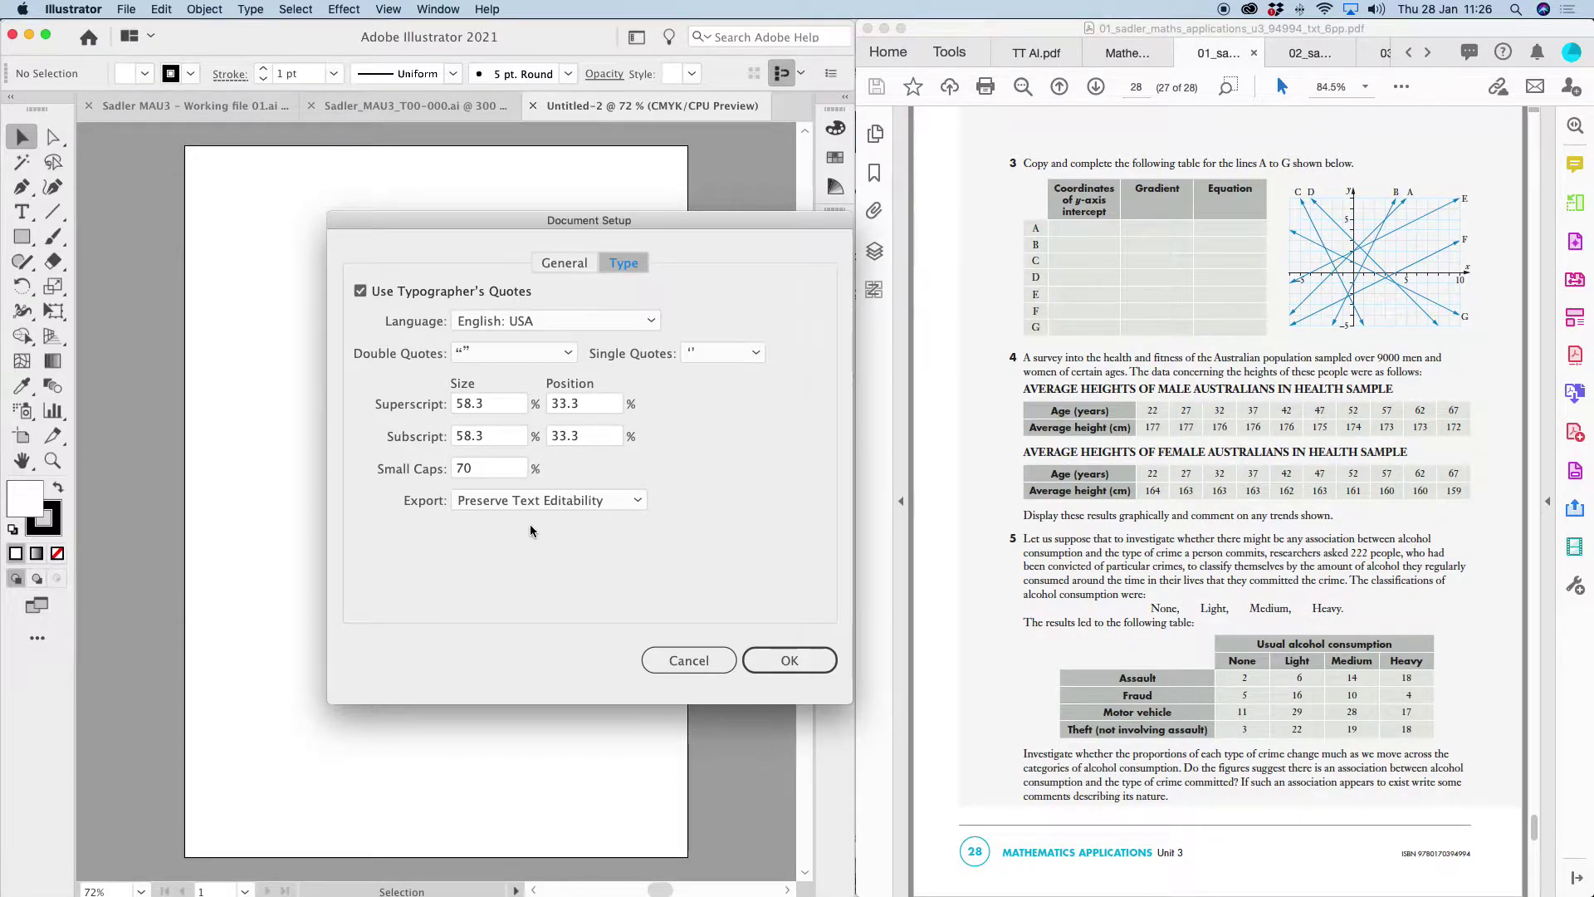
left_click(672, 658)
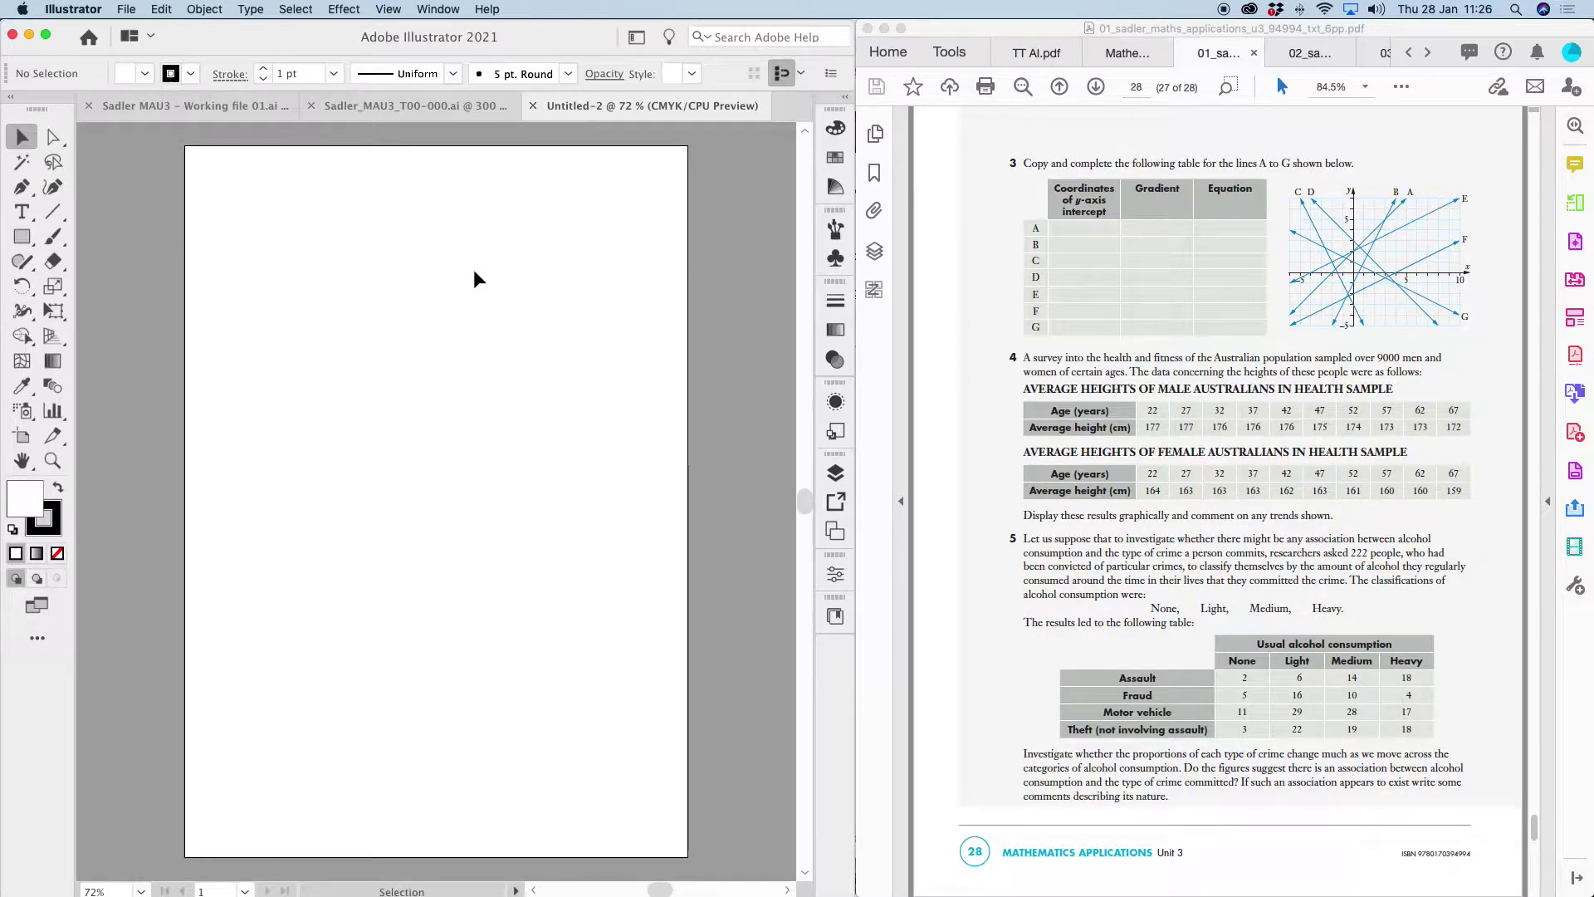
key("super+w")
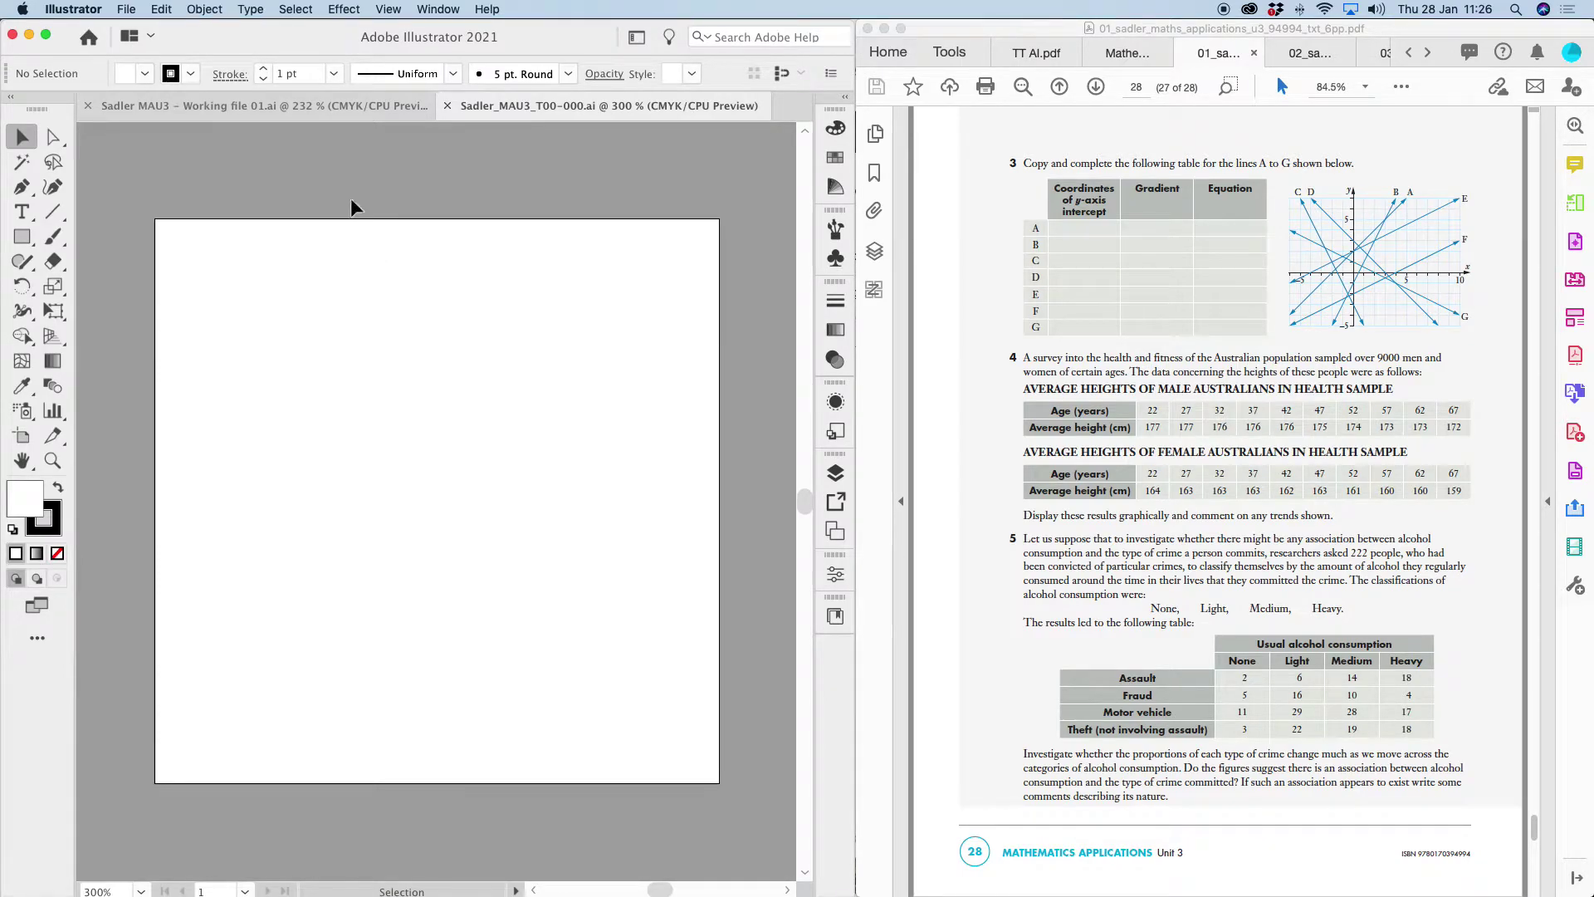
- Compare Sadler MAU3 - Working file 01.ai with Sadler_MAU3_T00-000.ai, ending on the working file
left_click(234, 108)
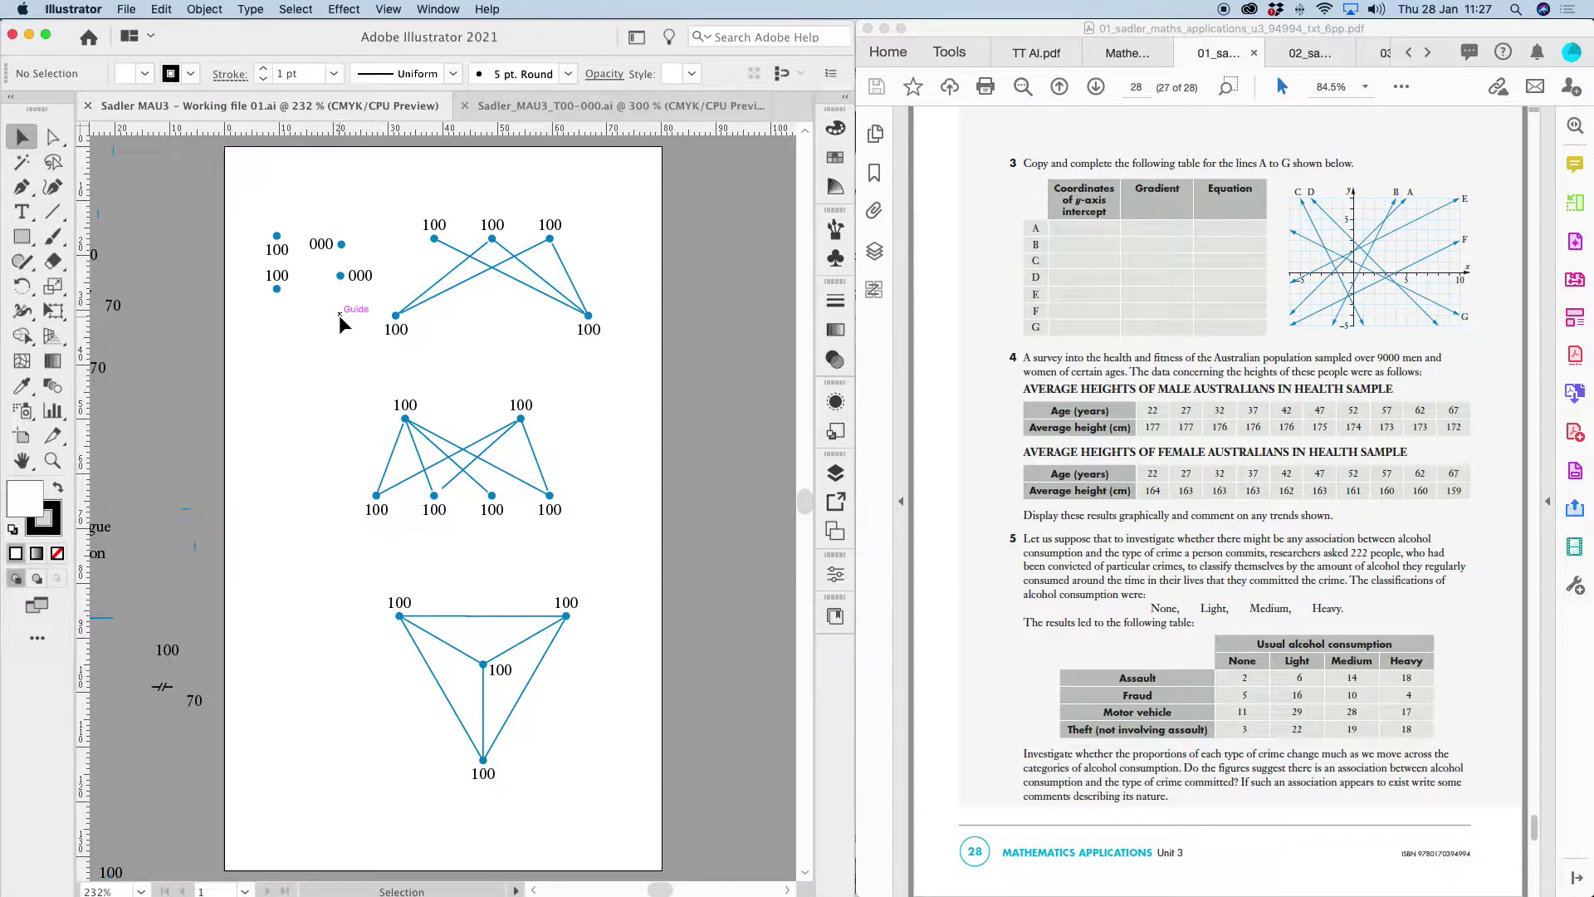
left_click(538, 109)
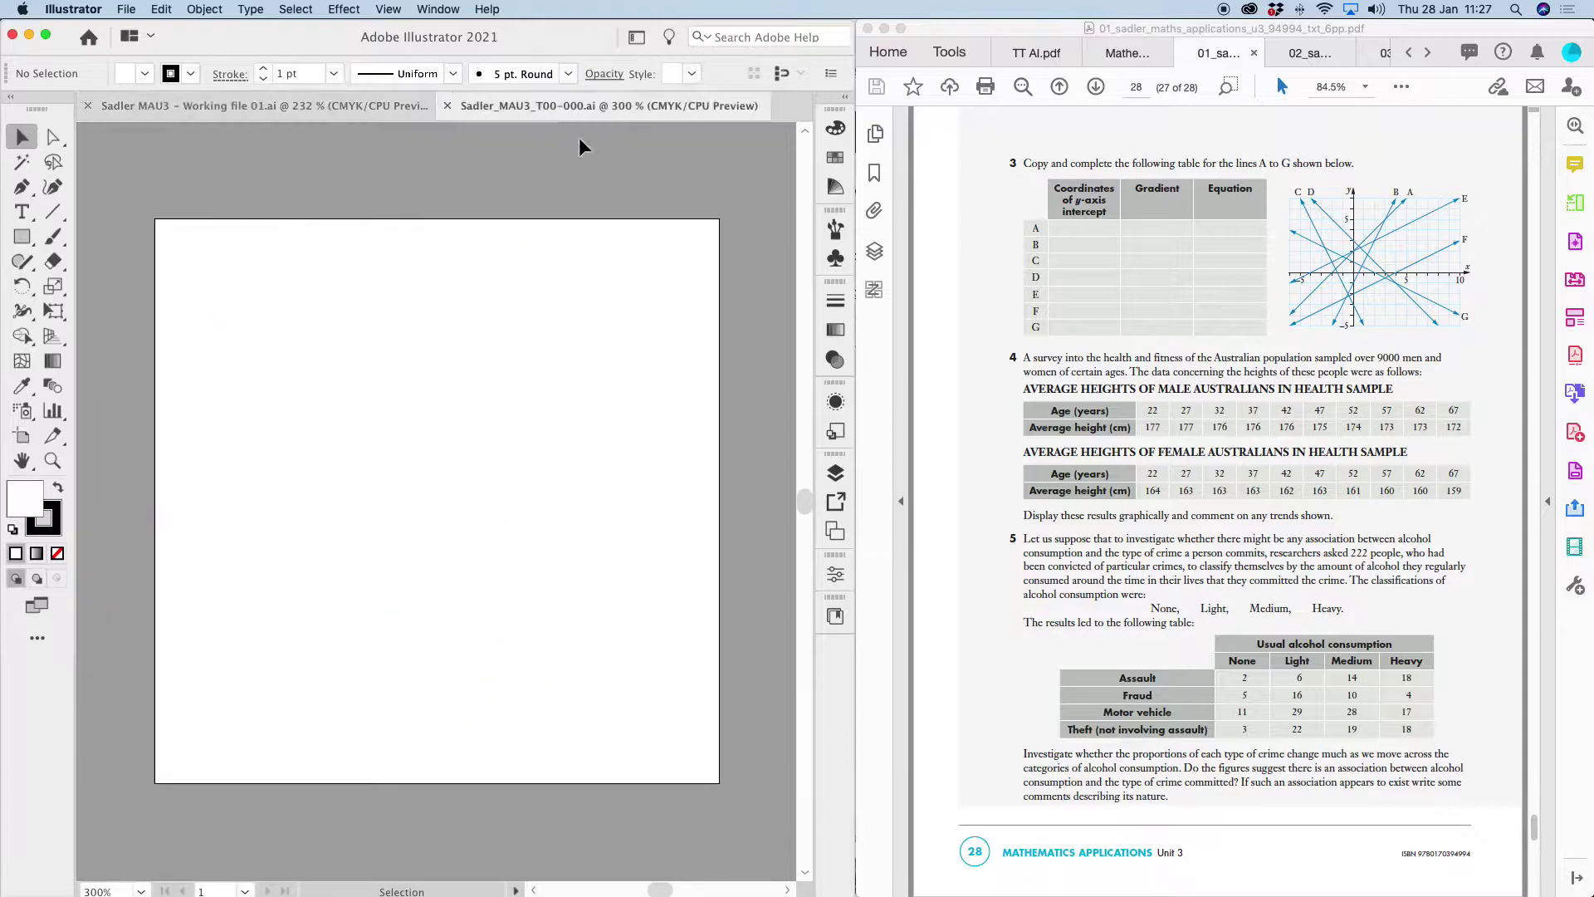
left_click(236, 107)
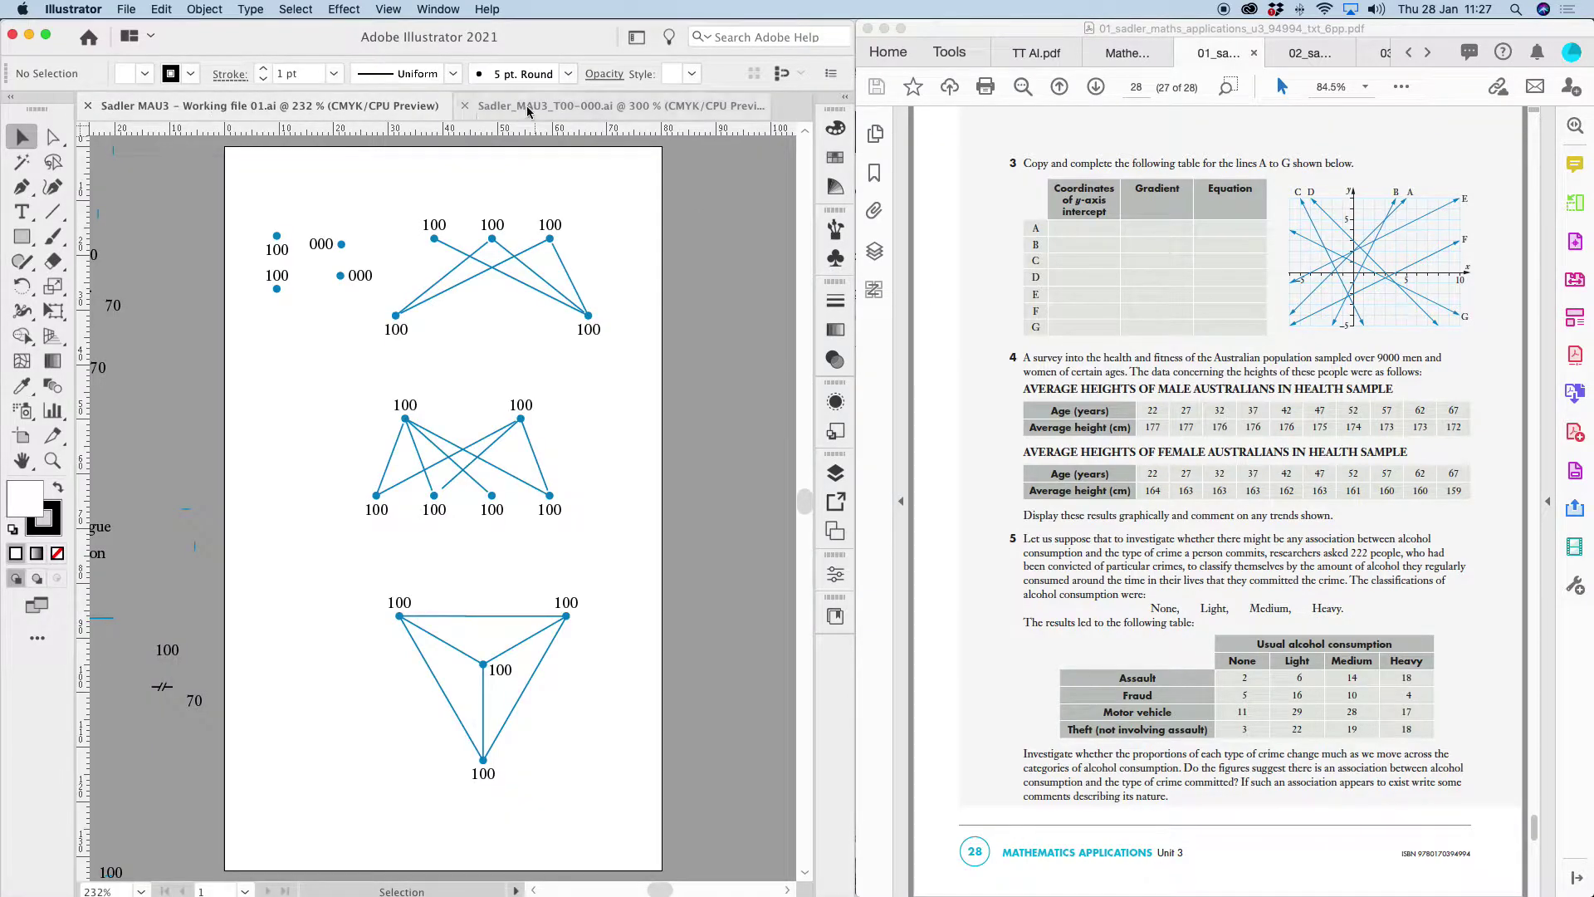
- Glance at Sadler_MAU3_T00-000.ai, return to the working file and review the Type options in its Document Setup
left_click(556, 108)
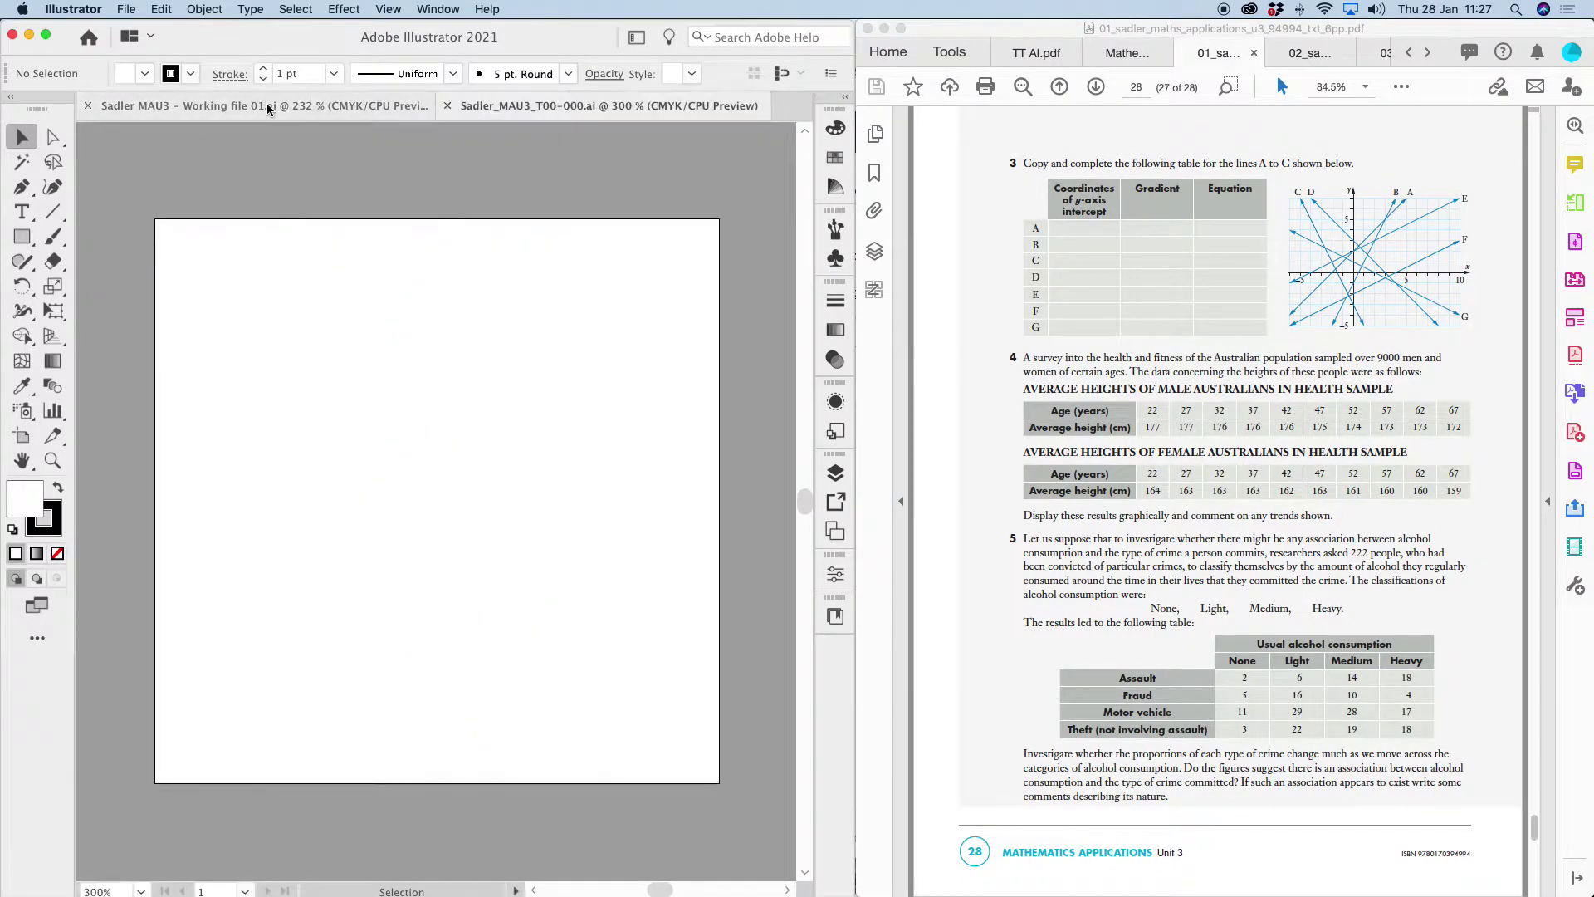
left_click(240, 107)
left_click(129, 9)
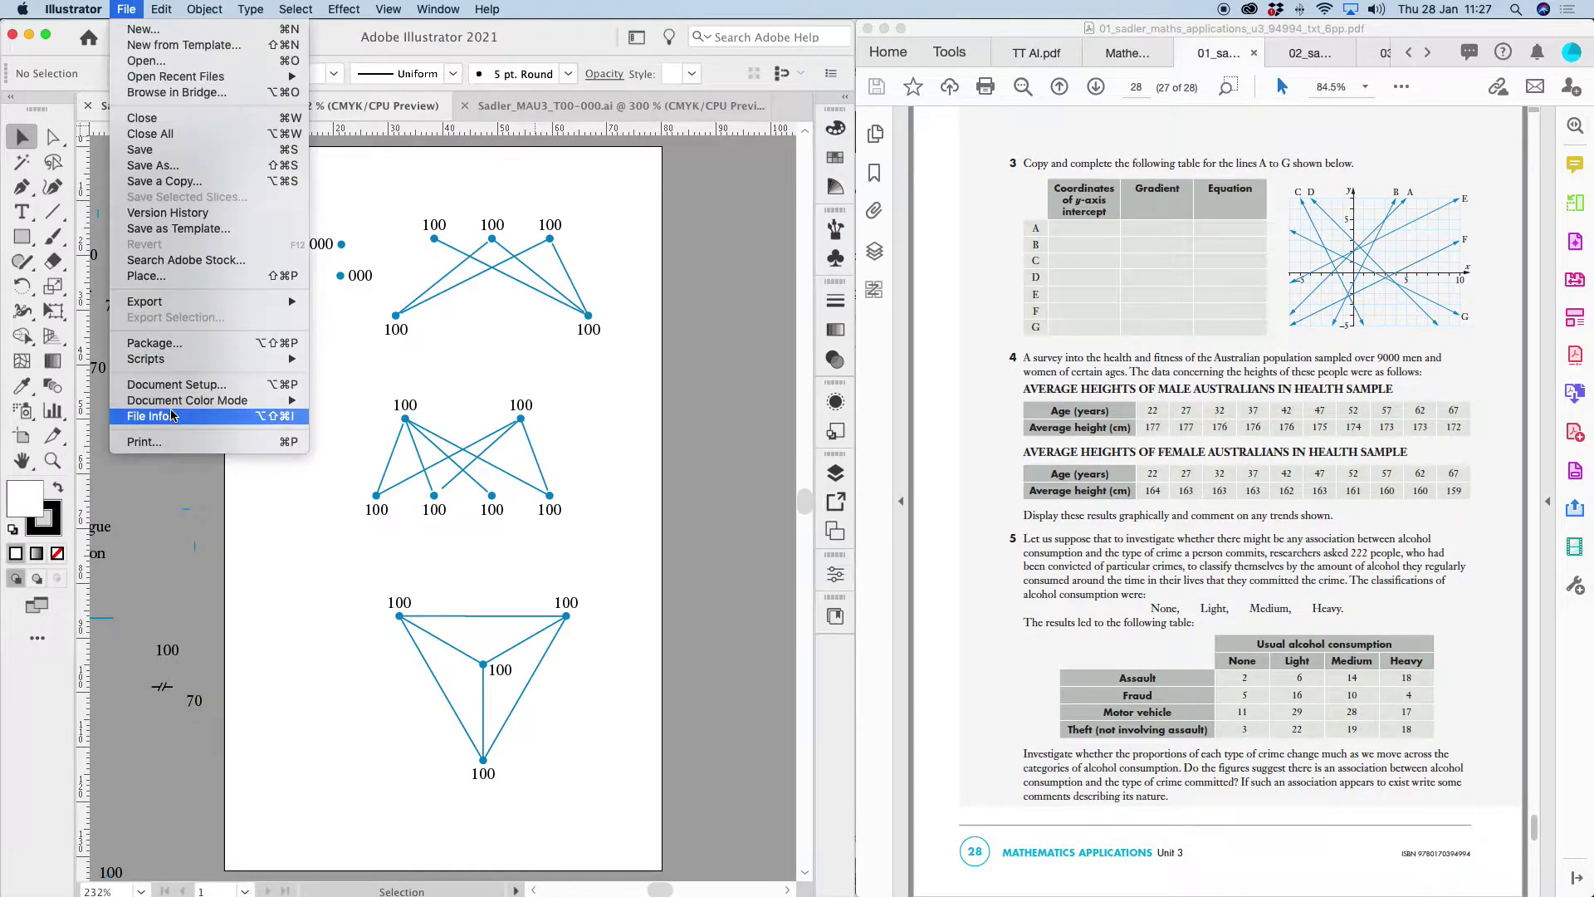
left_click(719, 620)
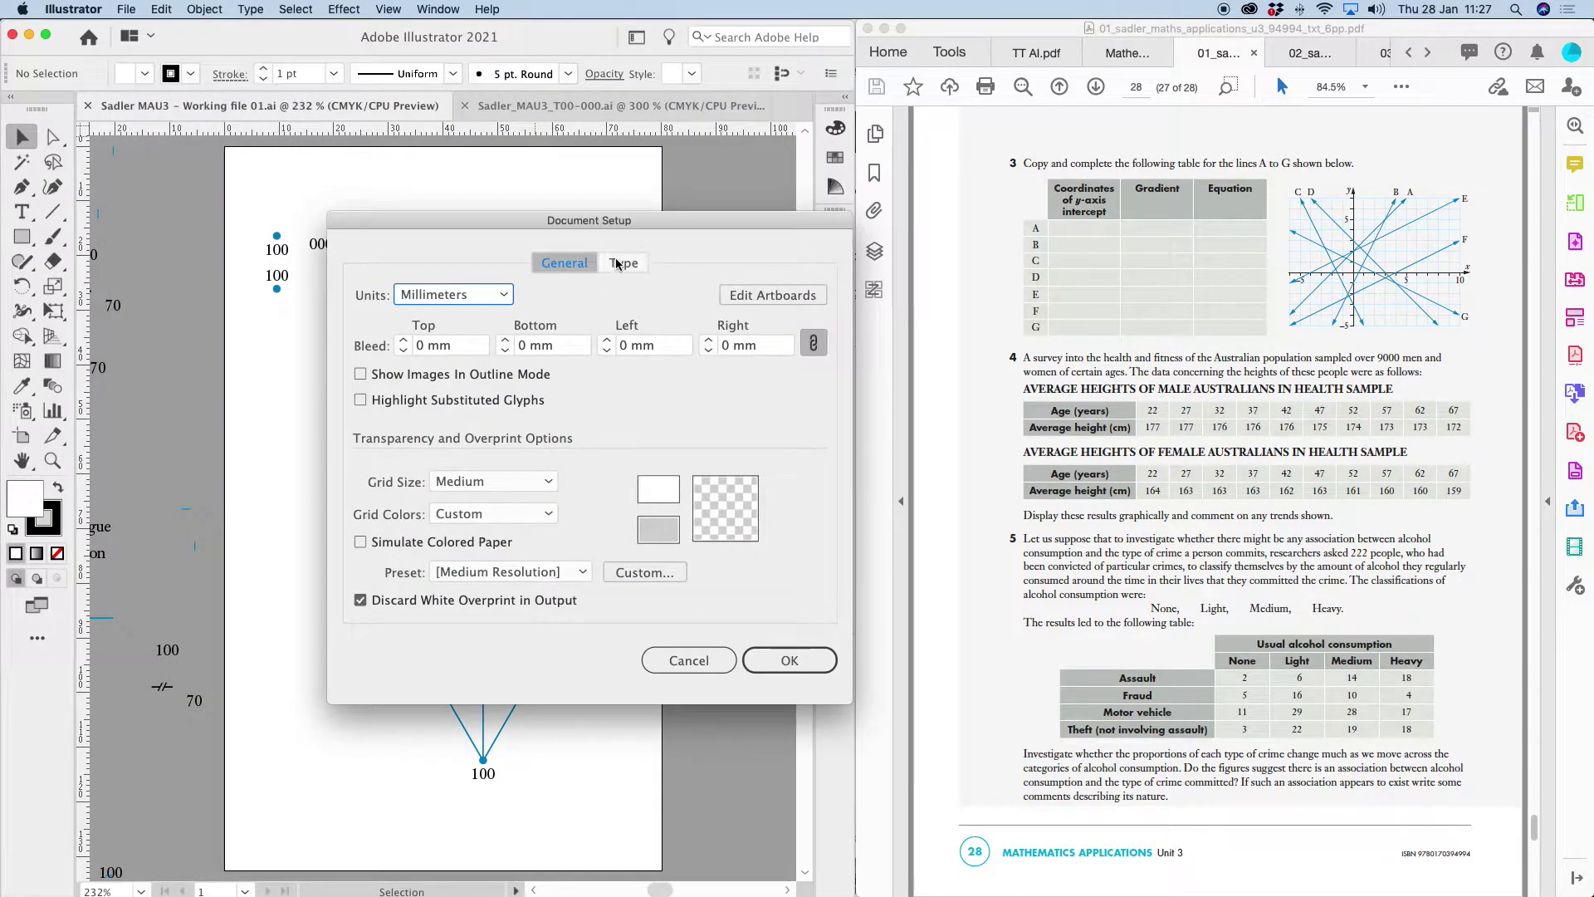
left_click(621, 264)
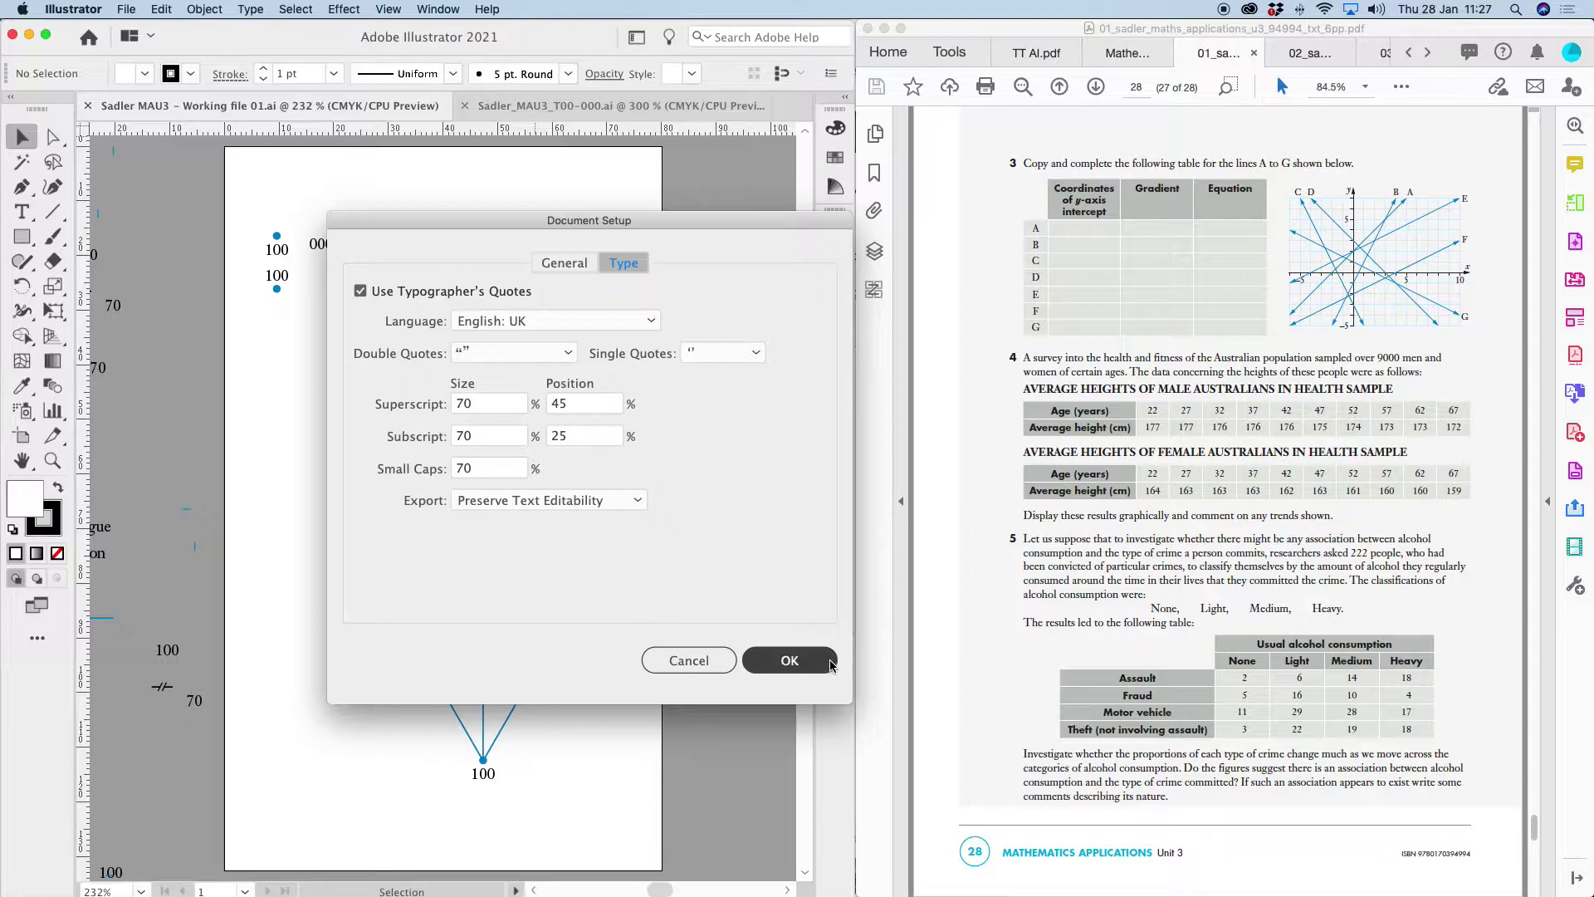
key("Return")
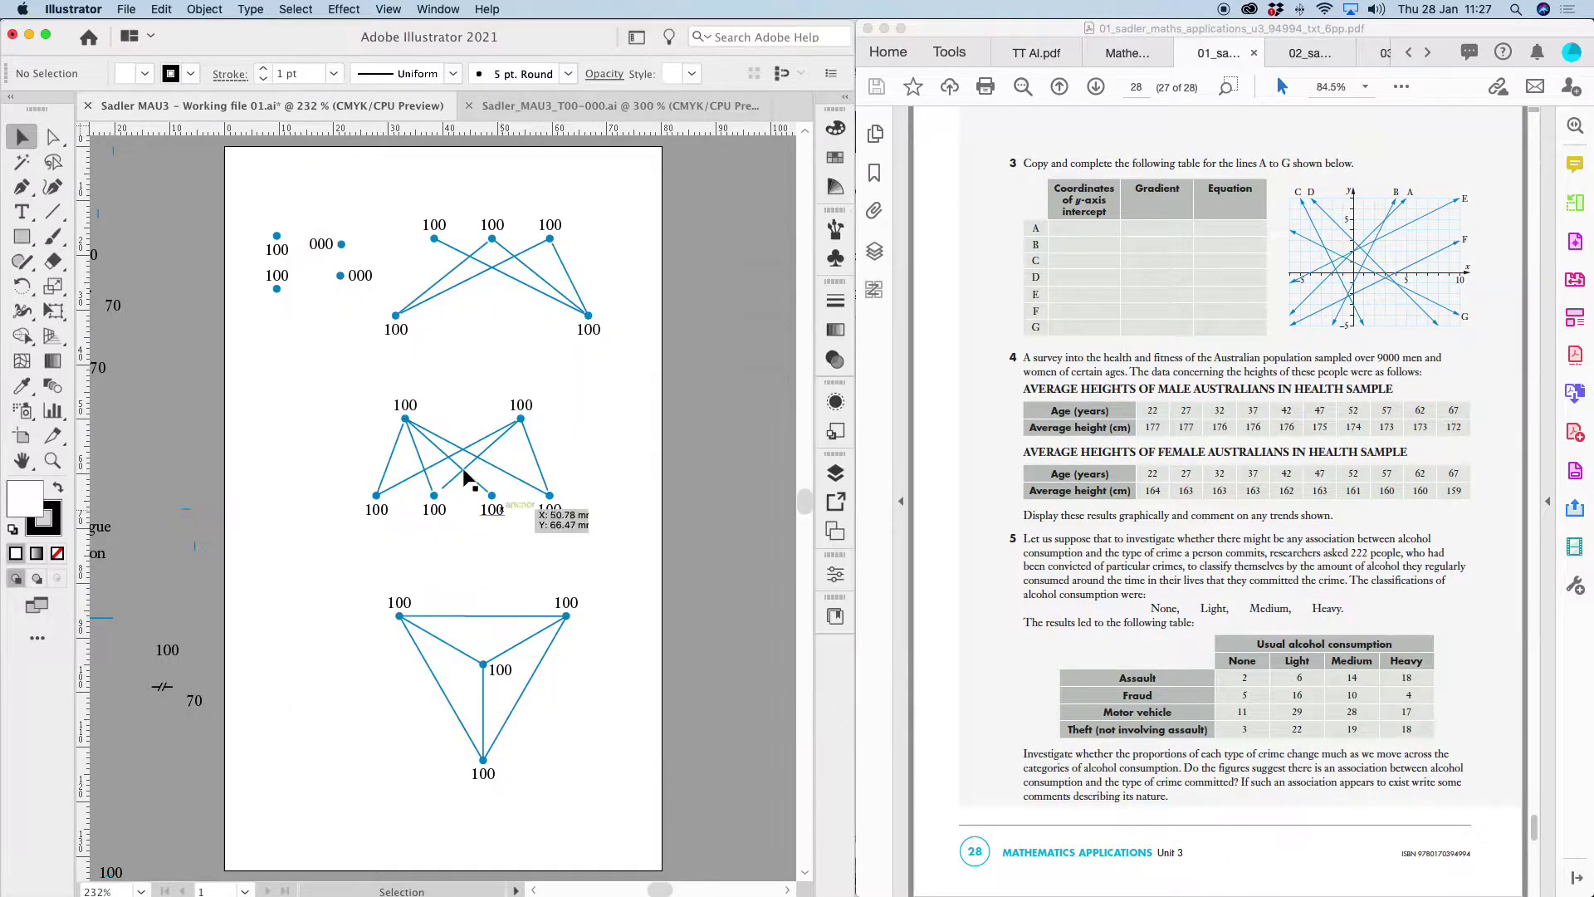
- Insert a "2" before the last zero of the lower-left "100" label on the artboard and select that character
double_click(278, 276)
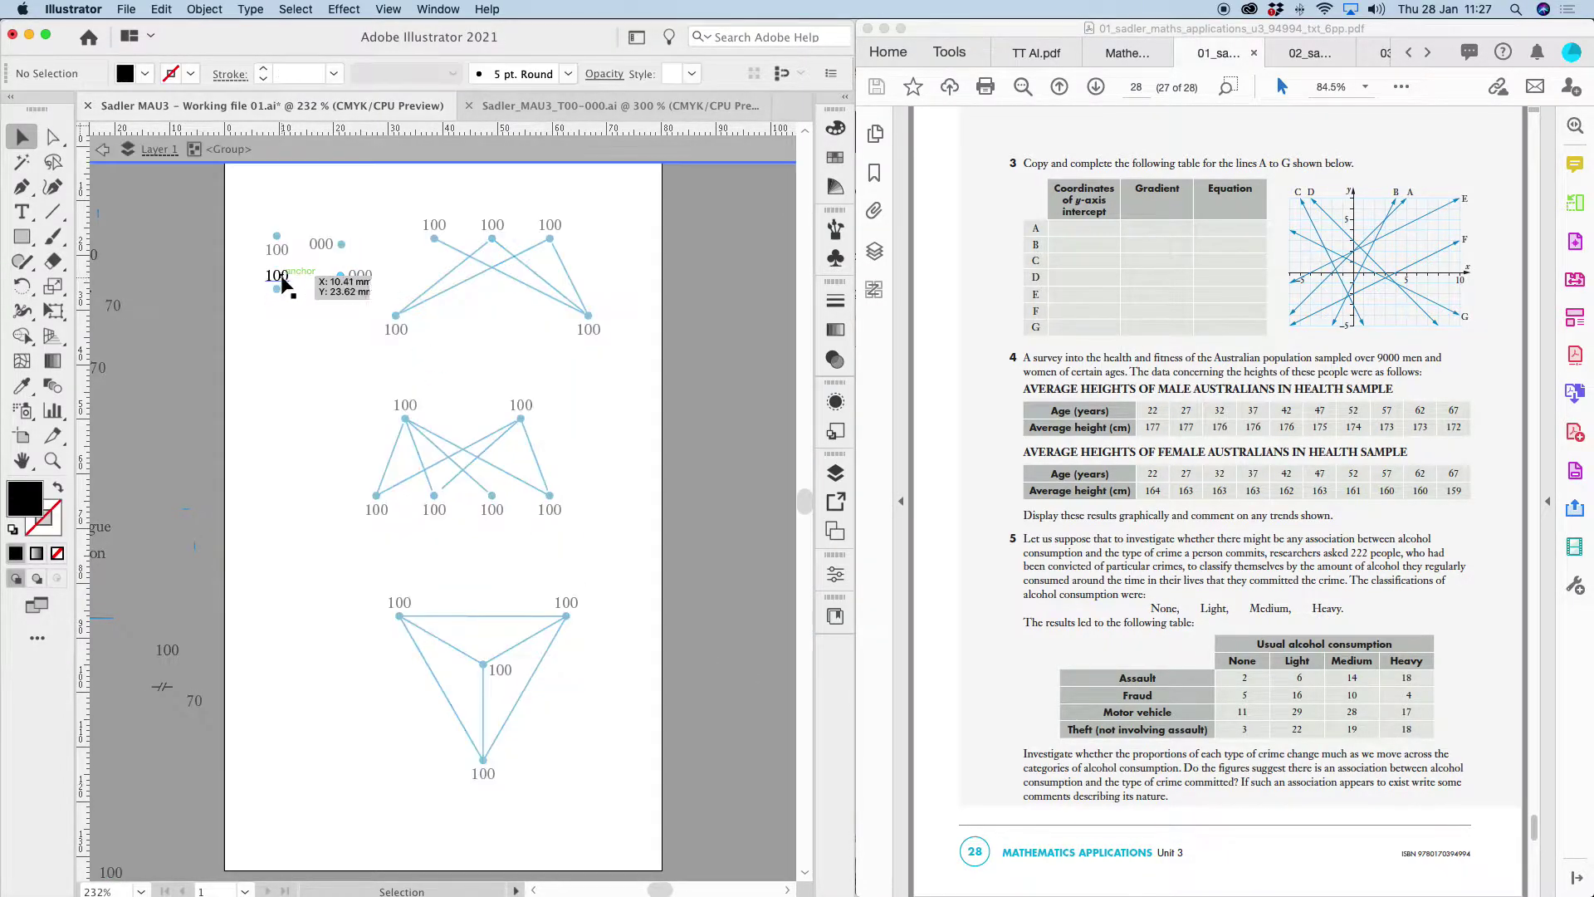
double_click(281, 275)
type("2")
left_click_drag(286, 275, 281, 275)
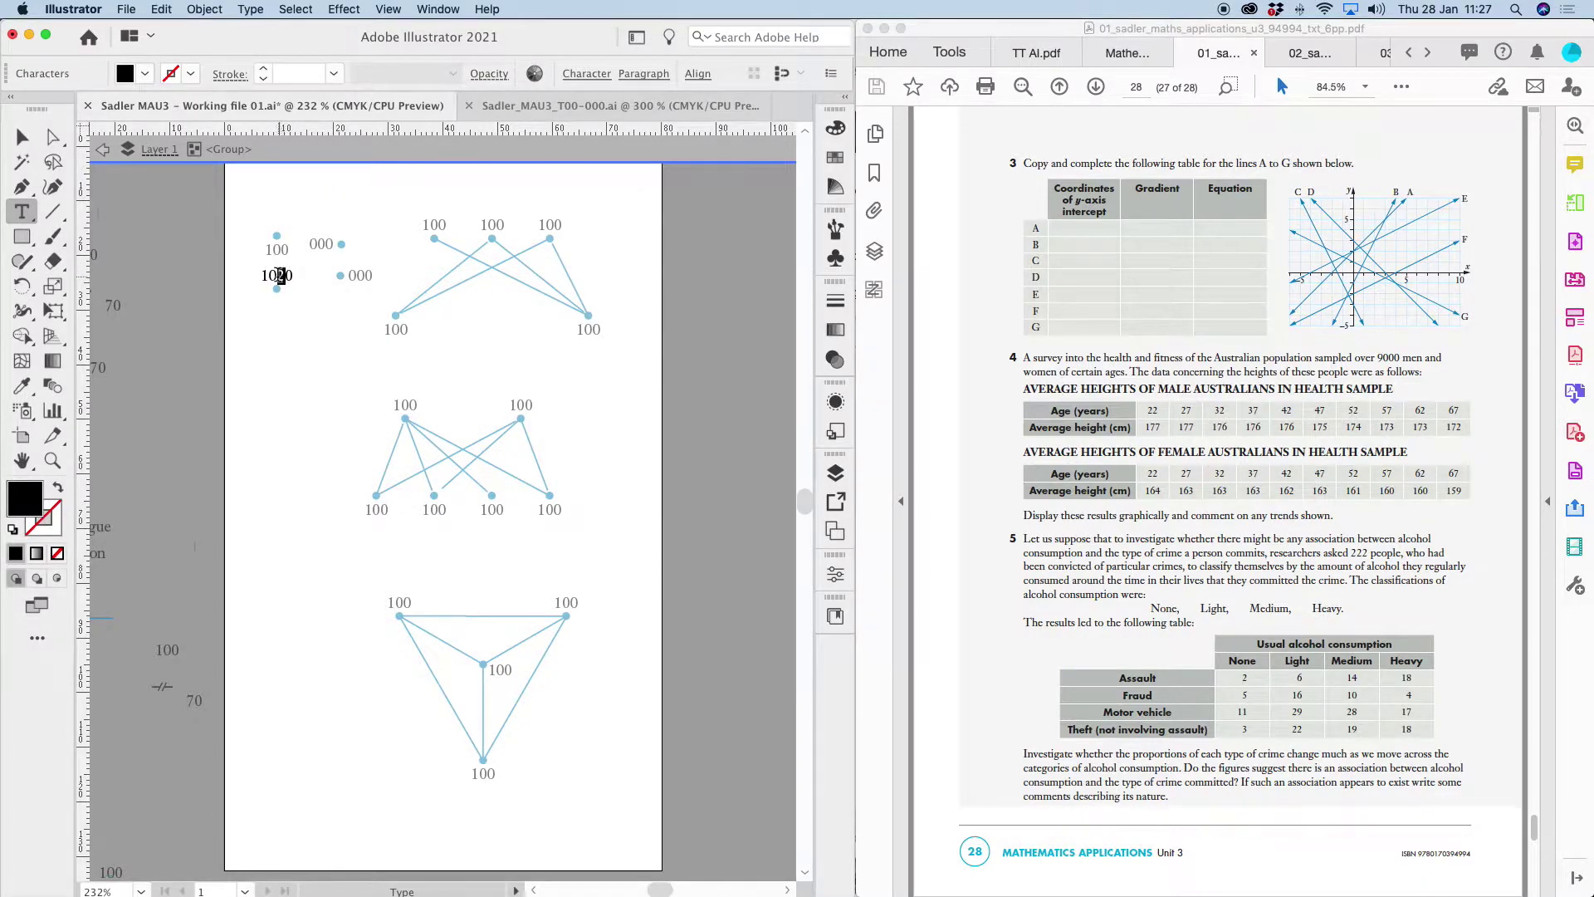
- Format the inserted 2 as superscript in the Character options and exit the label group's isolation mode
left_click(585, 74)
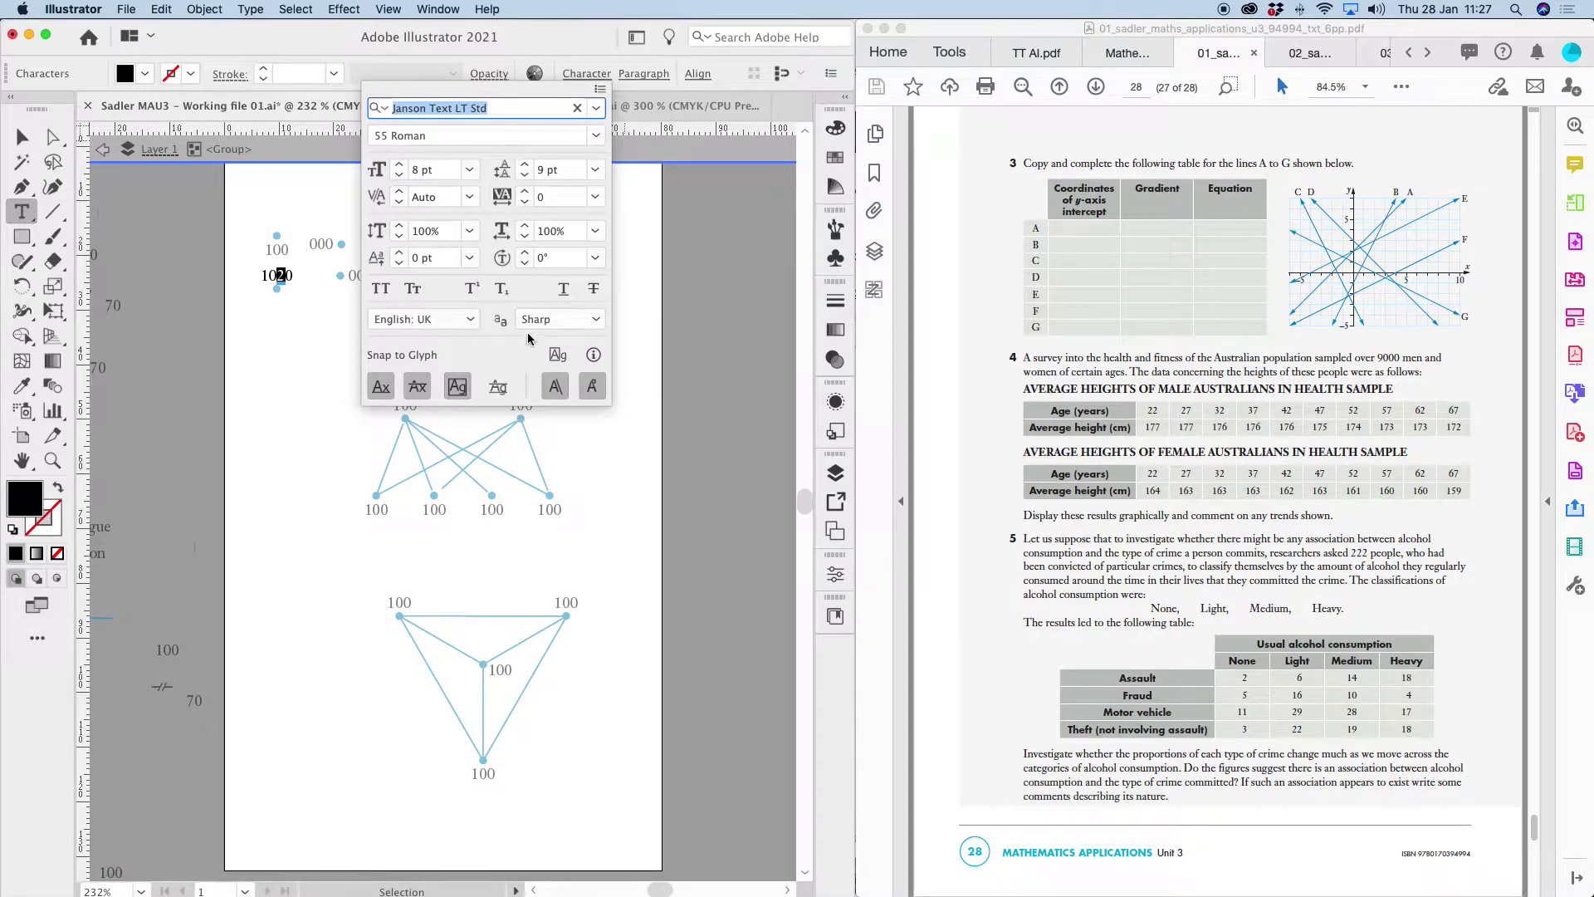
left_click(472, 288)
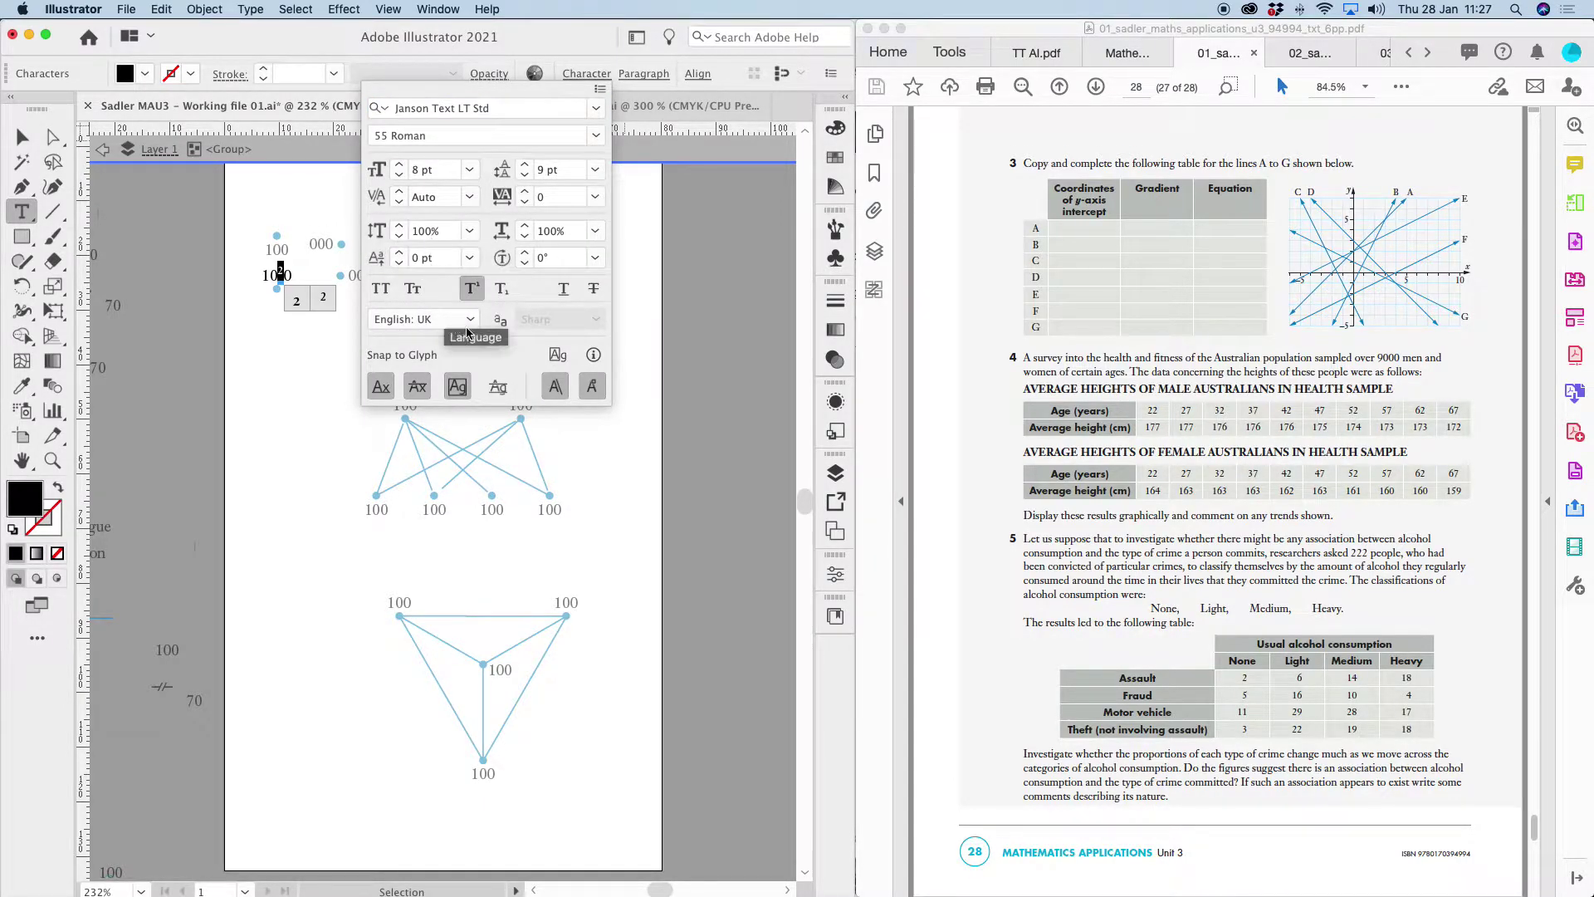
left_click(600, 89)
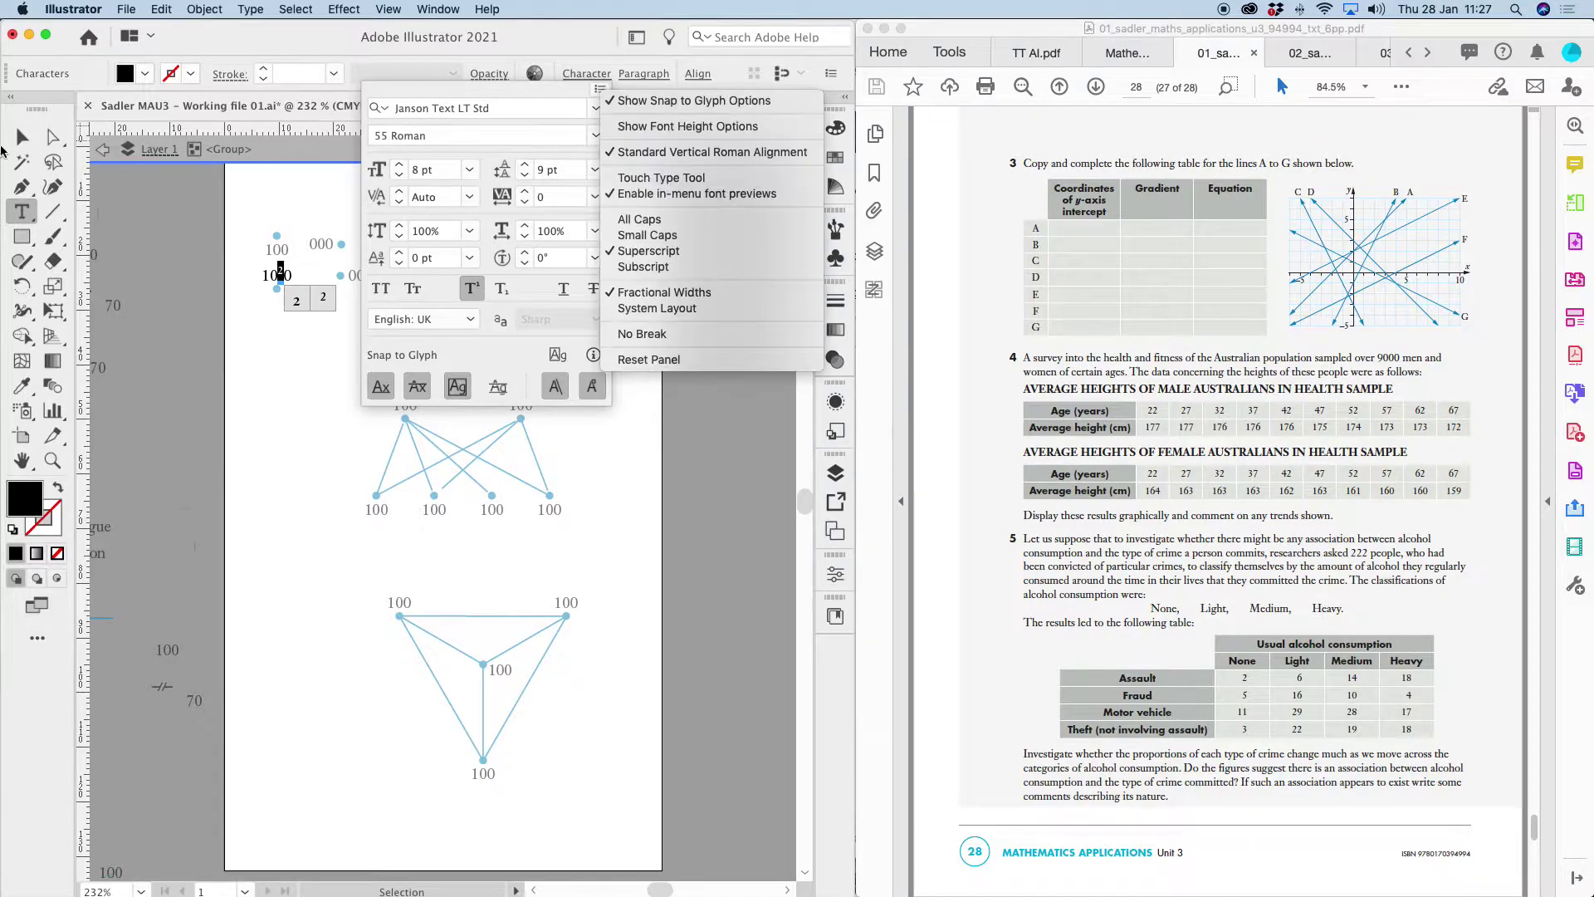
key("Escape")
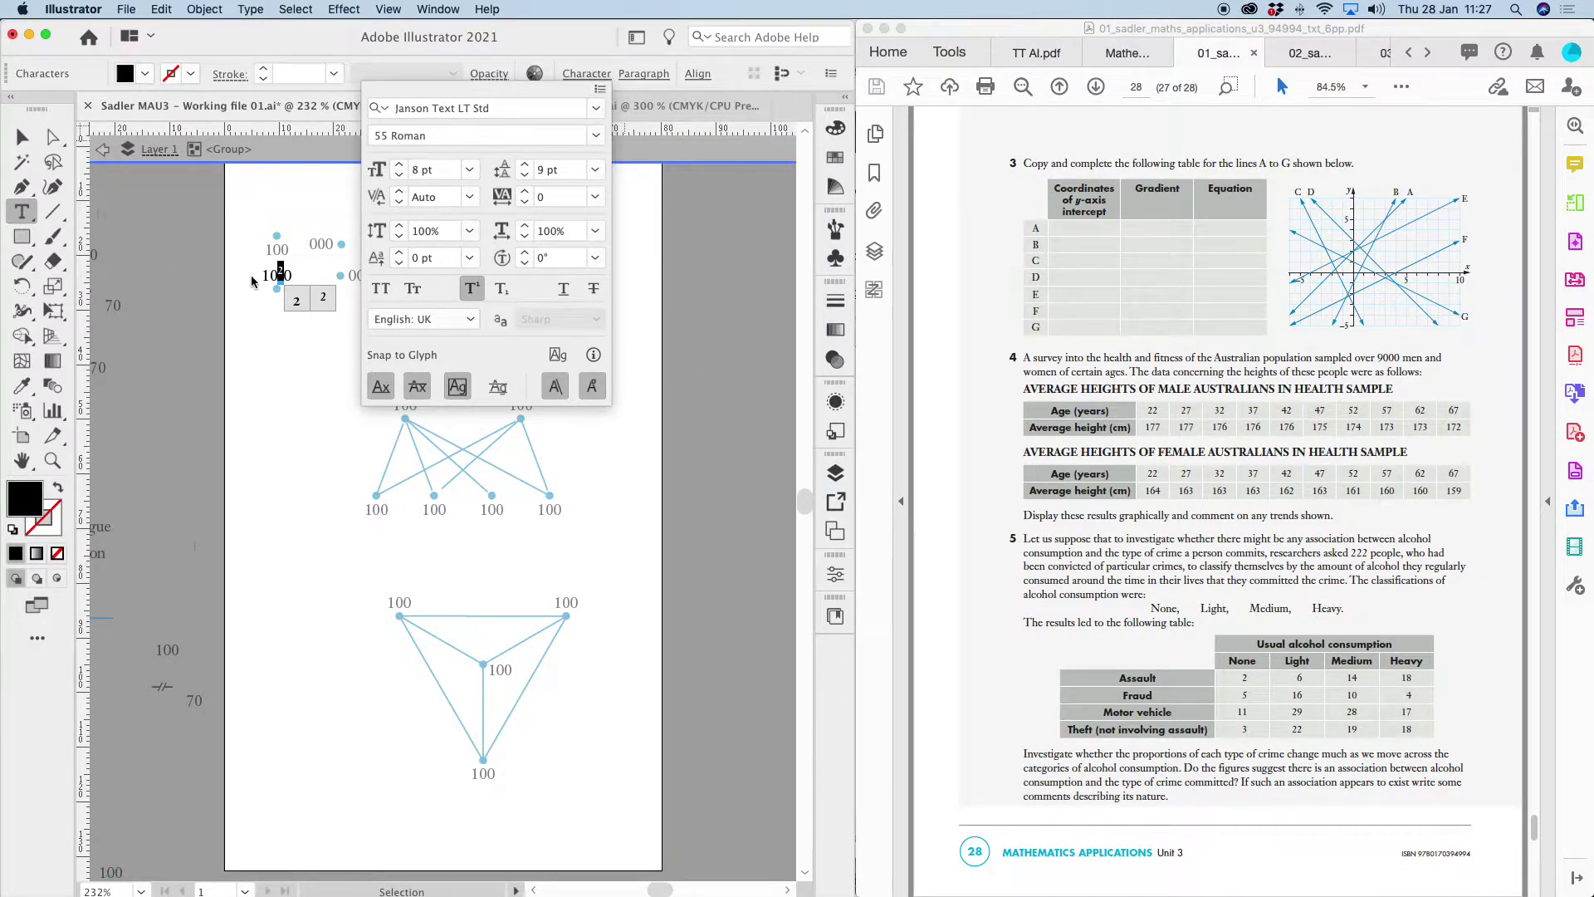
left_click(123, 276)
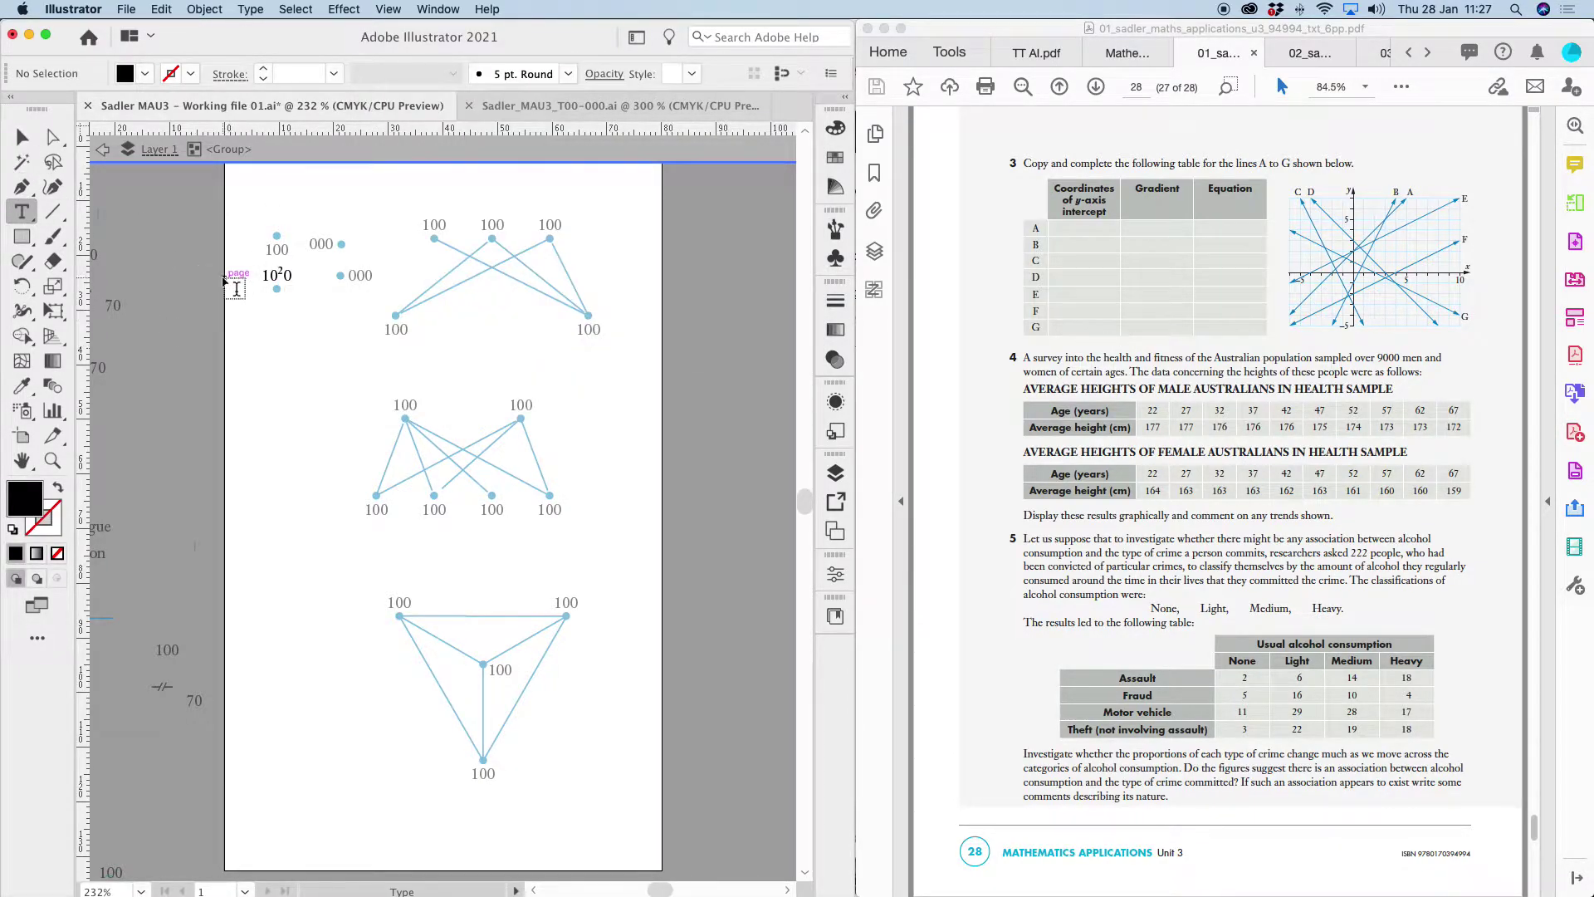
left_click(23, 134)
left_click(103, 150)
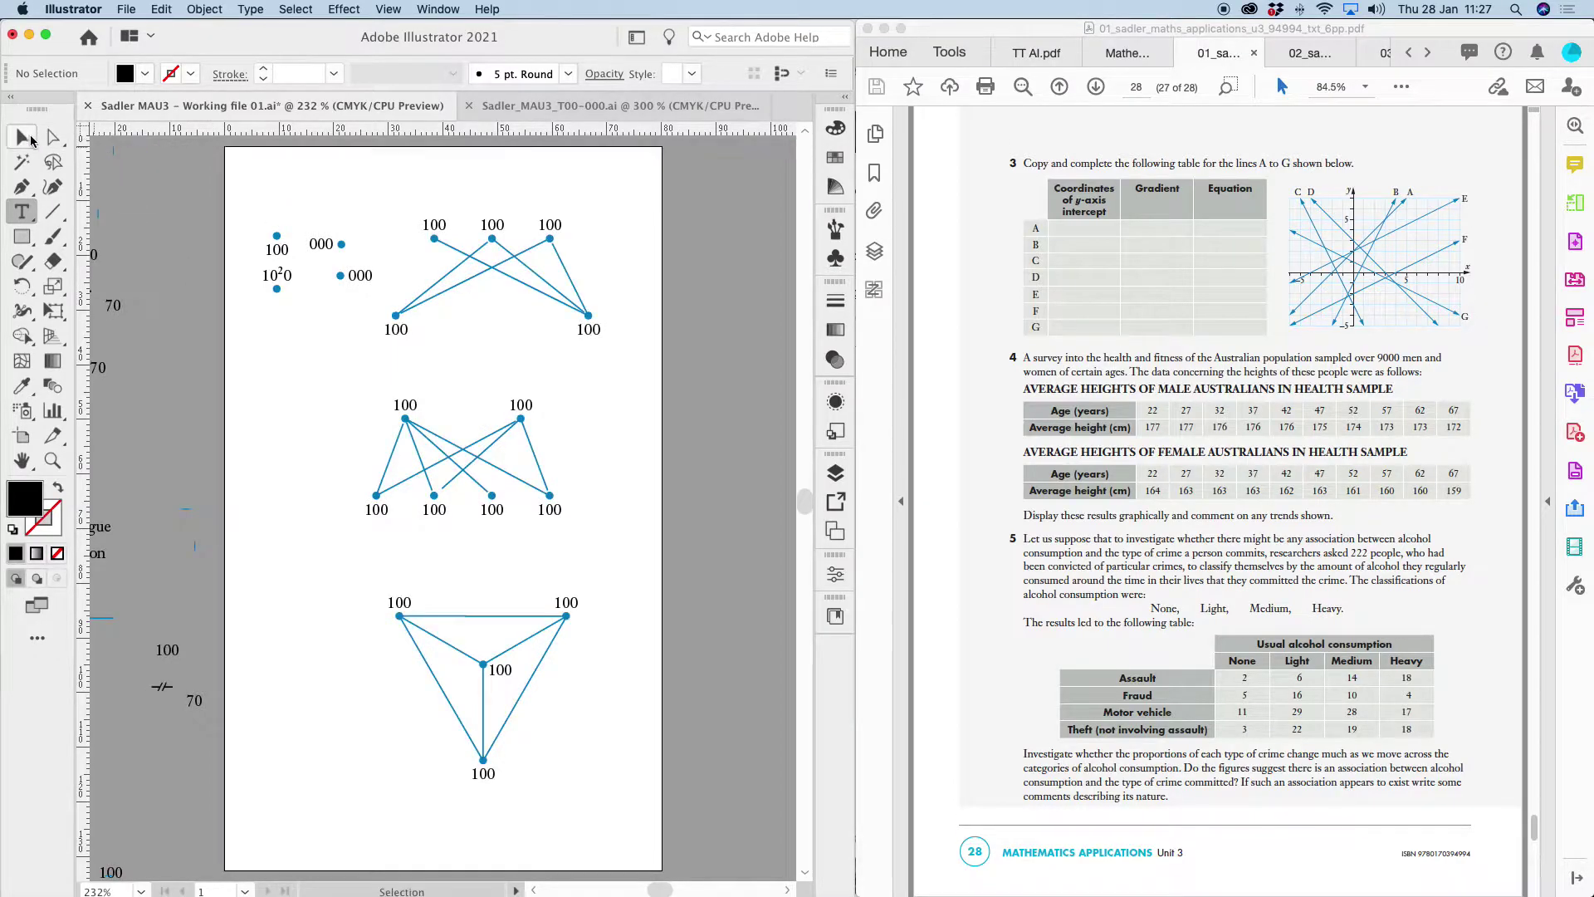
- Paste a copy of the superscripted label into Sadler_MAU3_T00-000.ai as a test, delete it there and return to the working file
left_click(278, 281)
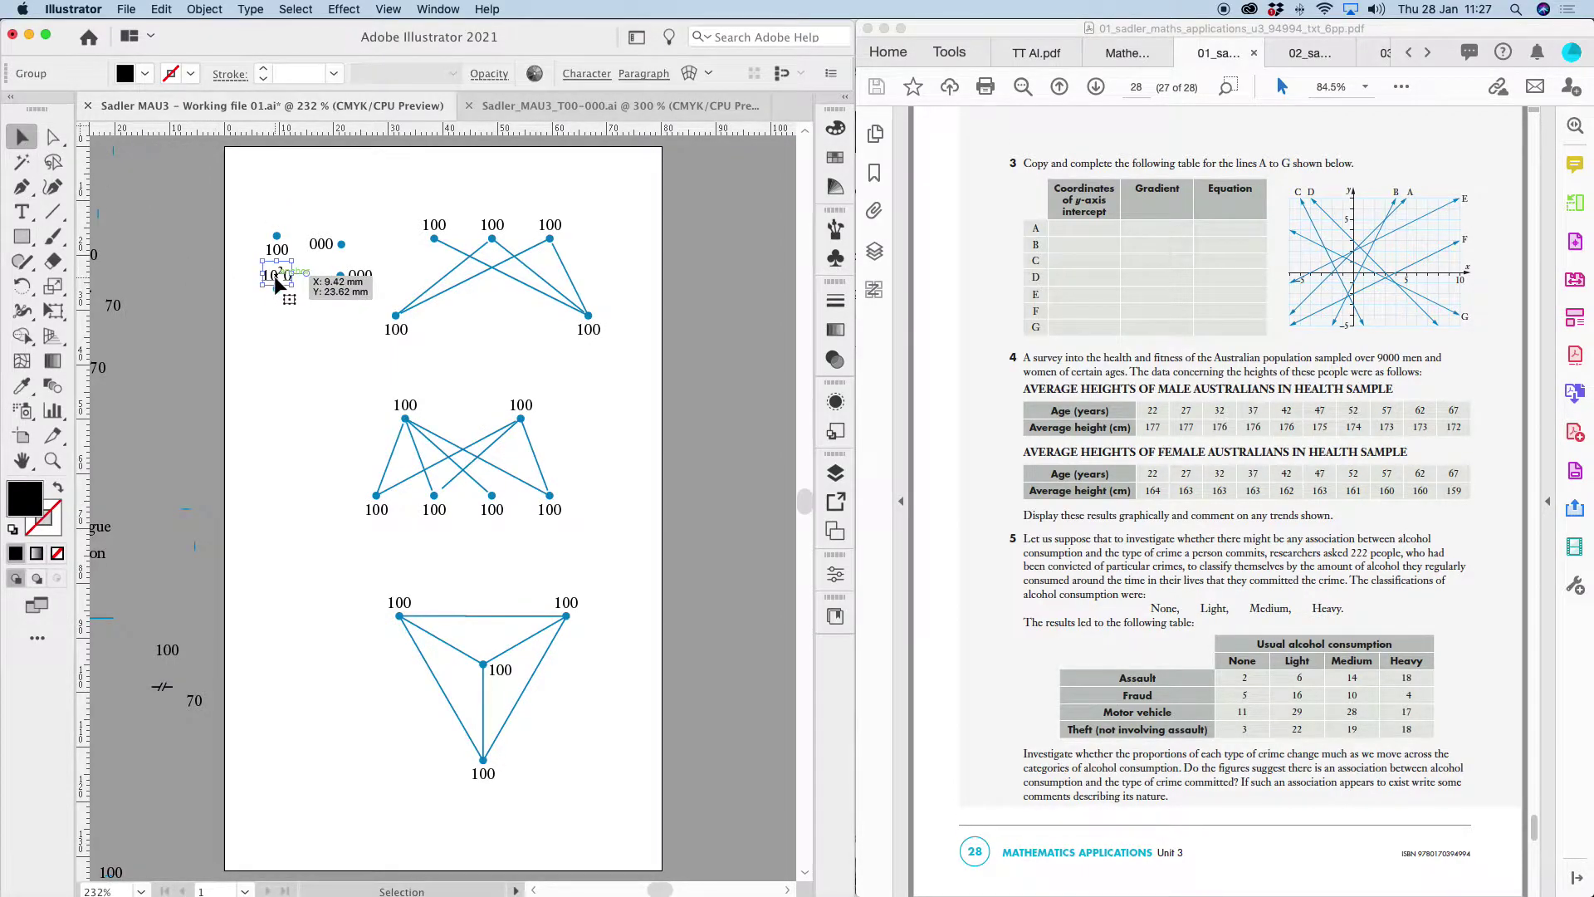
left_click(512, 112)
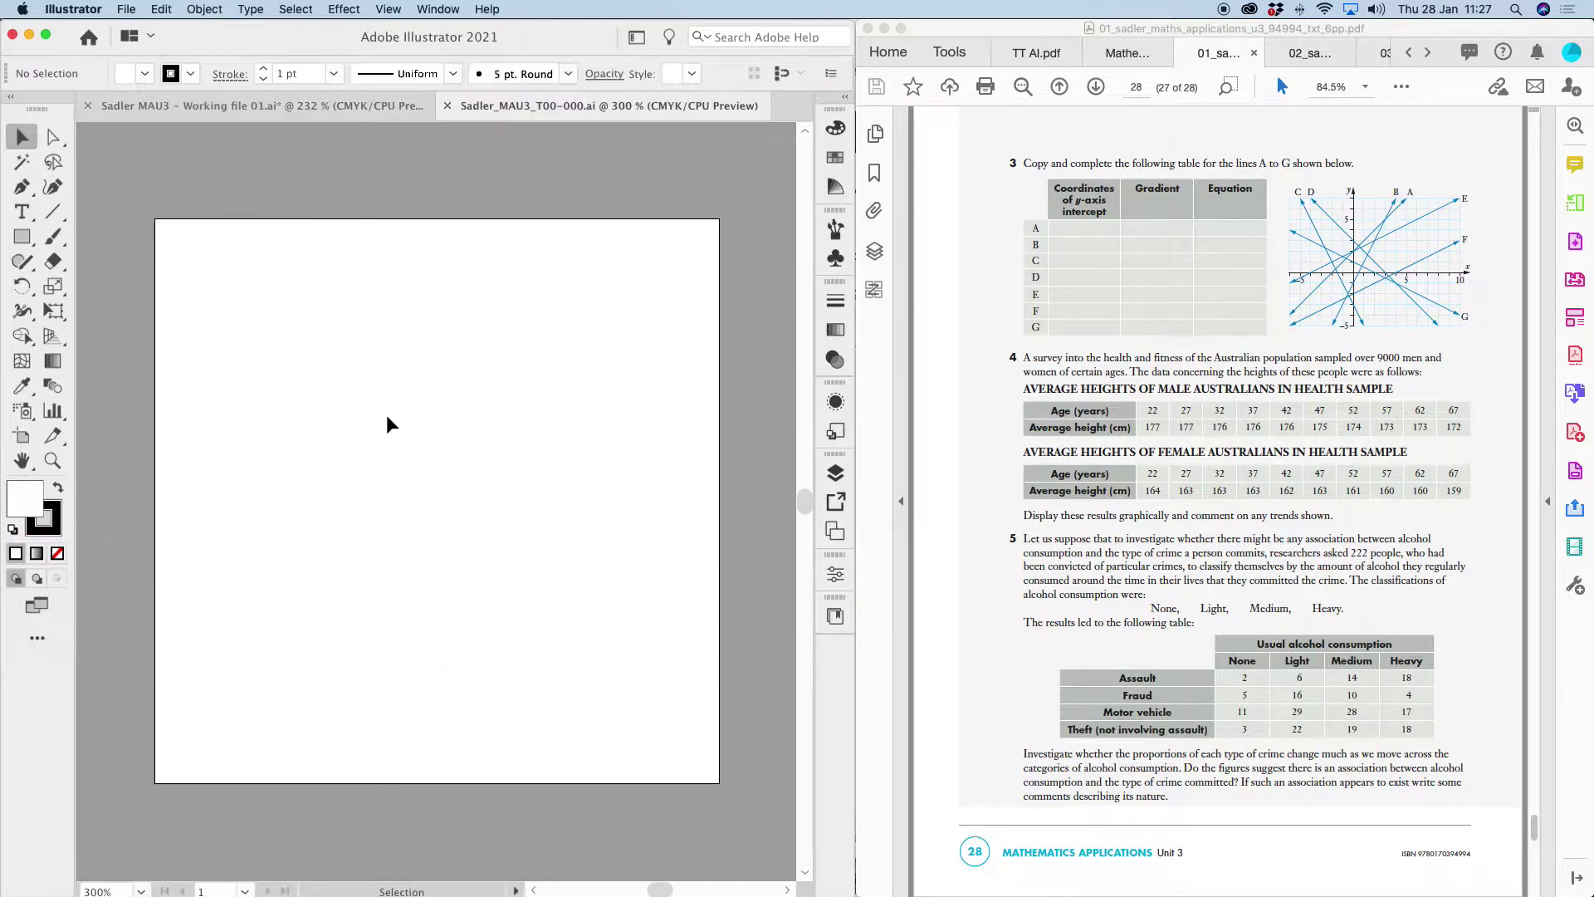
key("super+v")
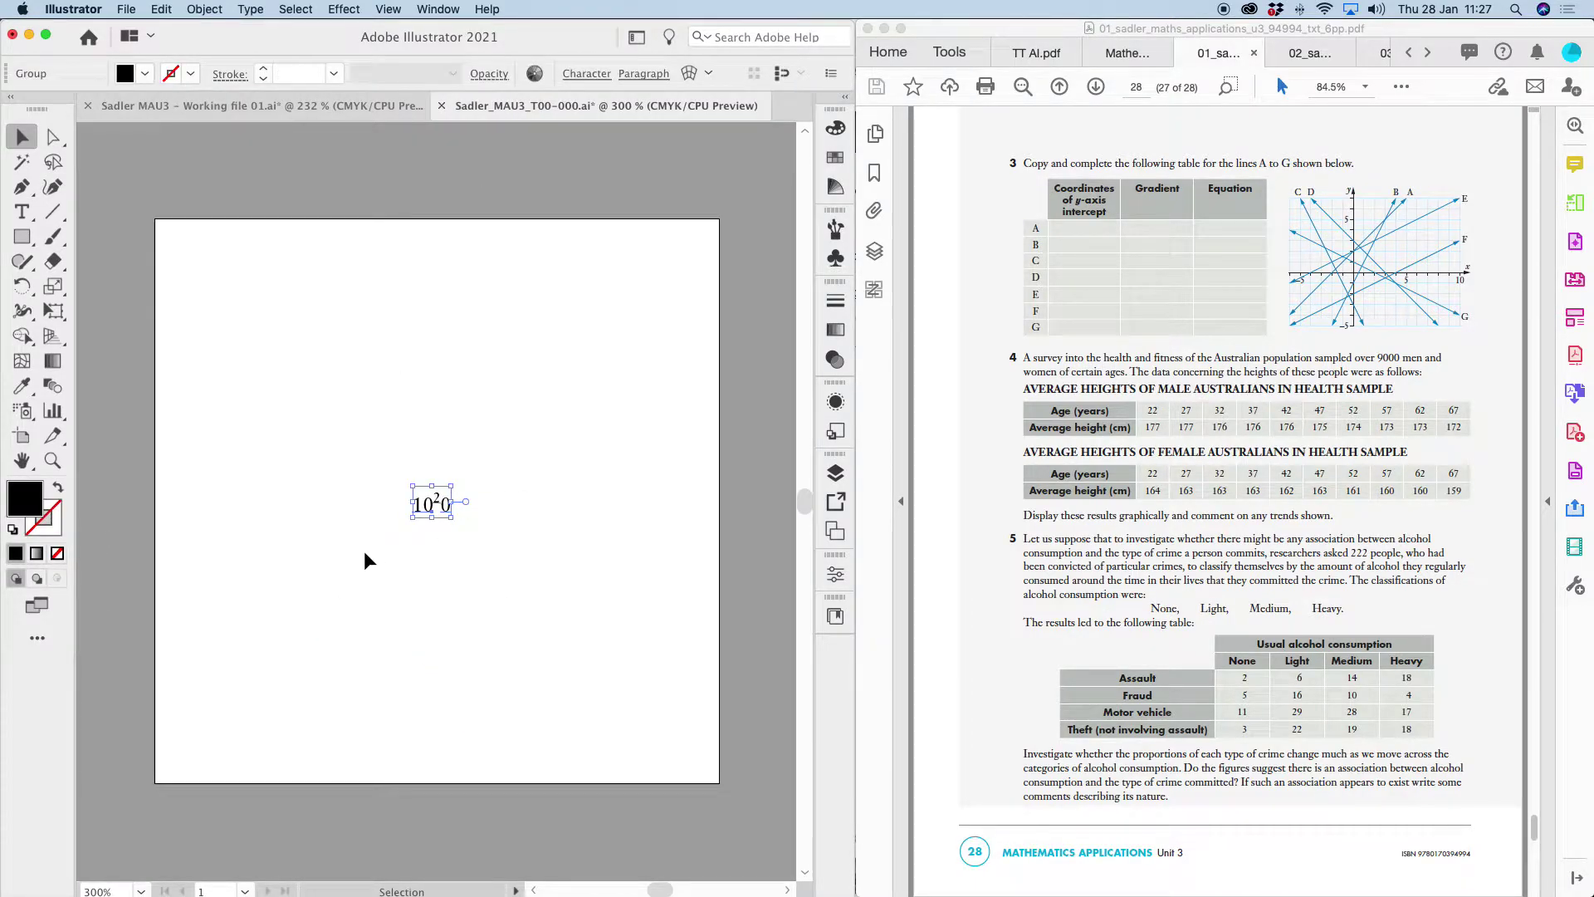
key("Delete")
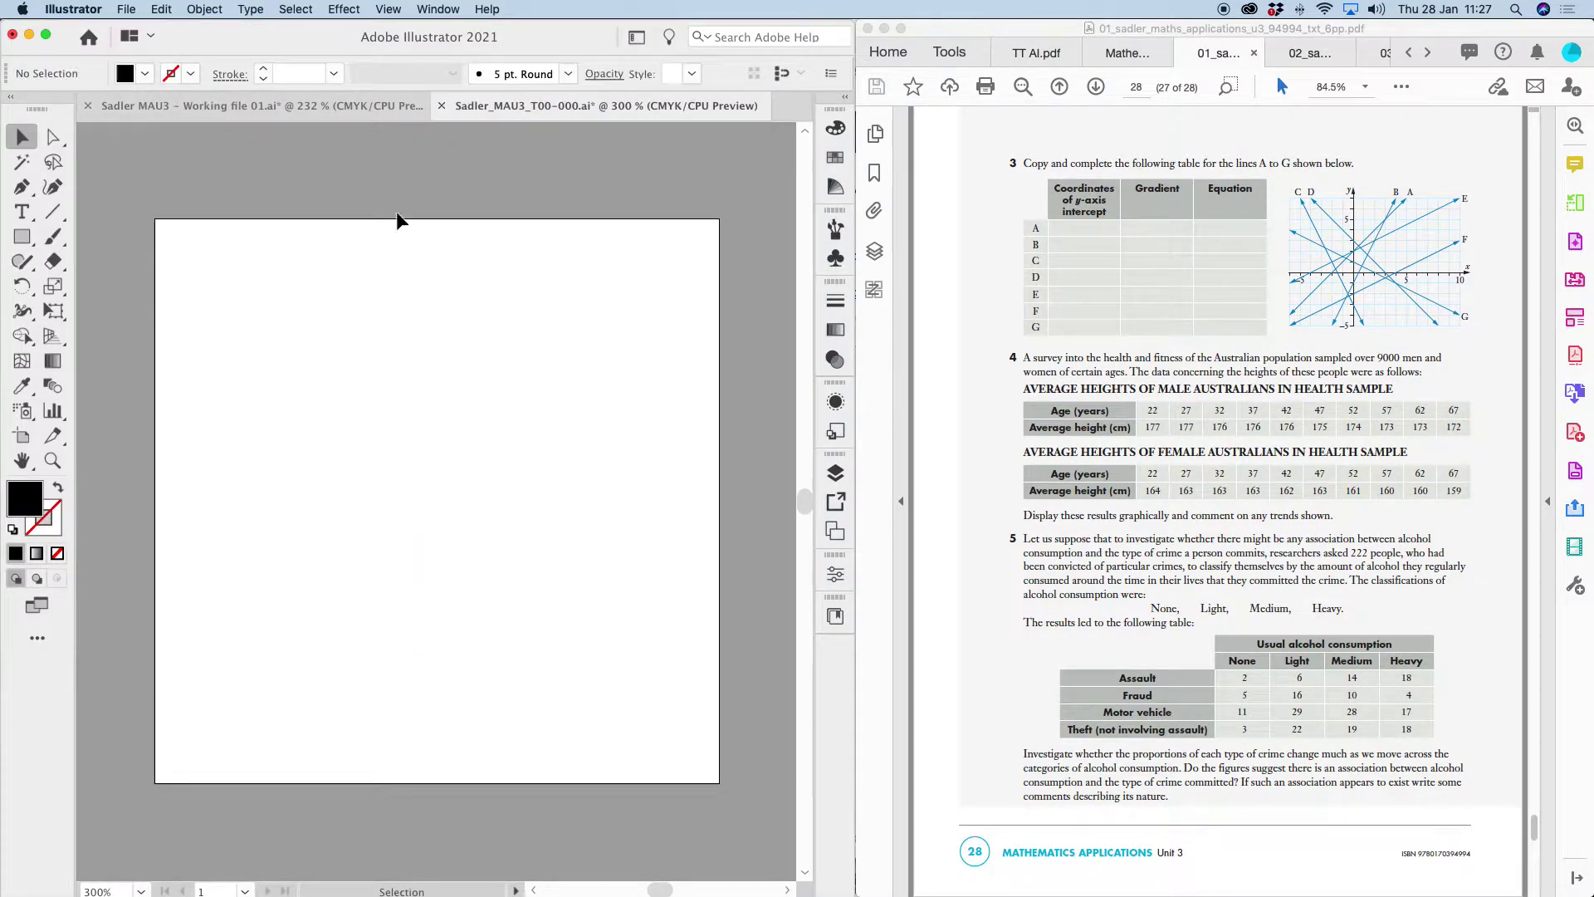
left_click(190, 106)
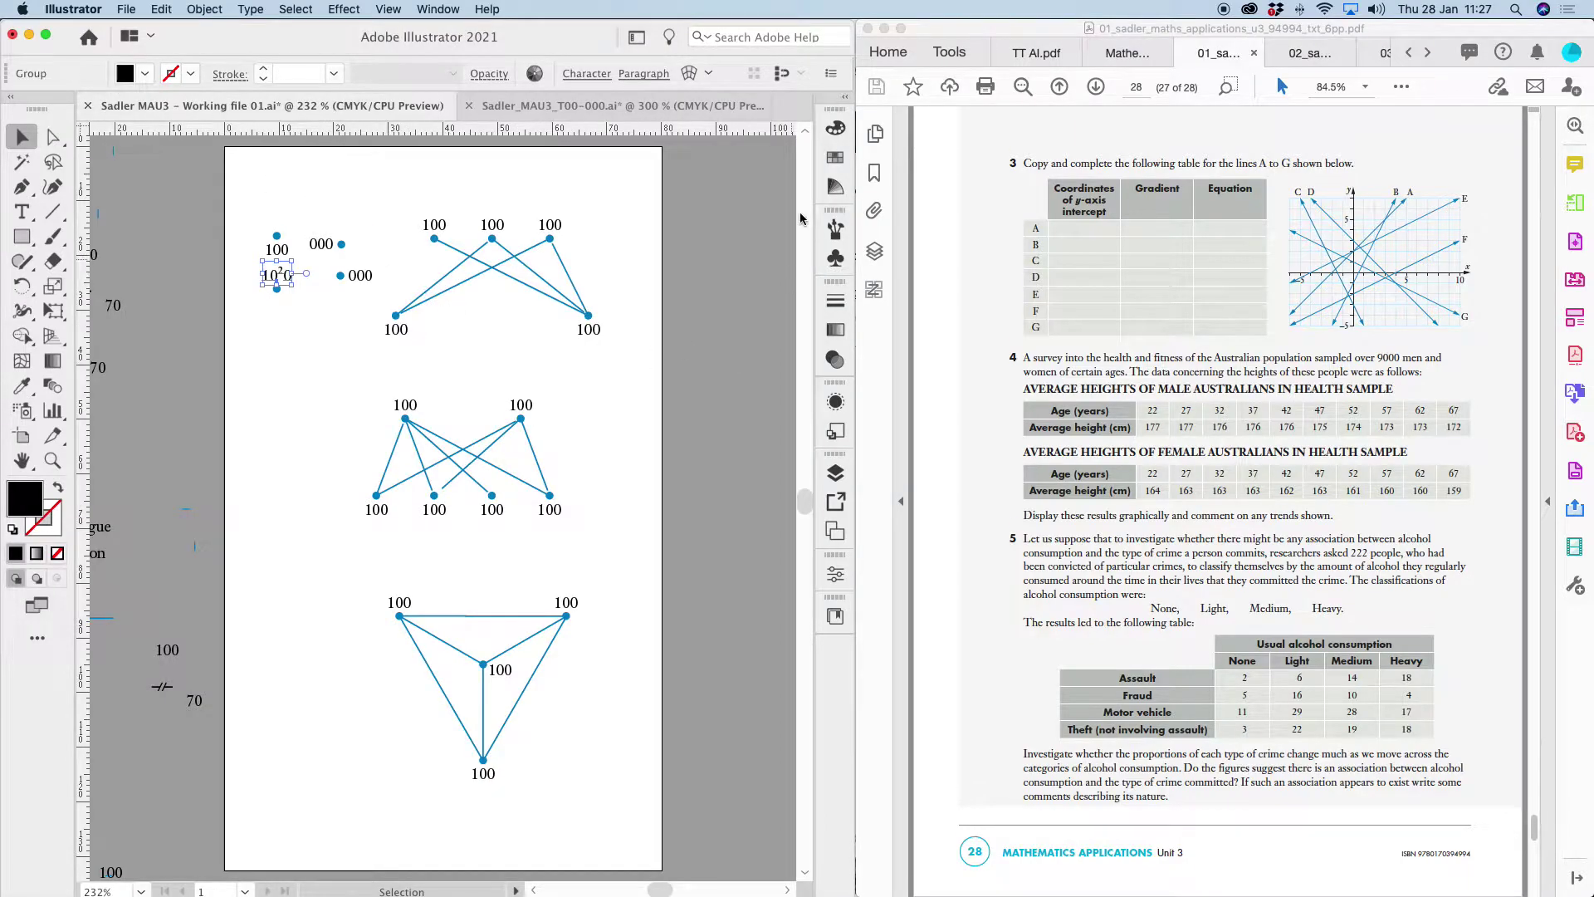
- Bring up the Ways to work outline in TT AI.pdf, switch back to Illustrator and deselect the label
left_click(1037, 53)
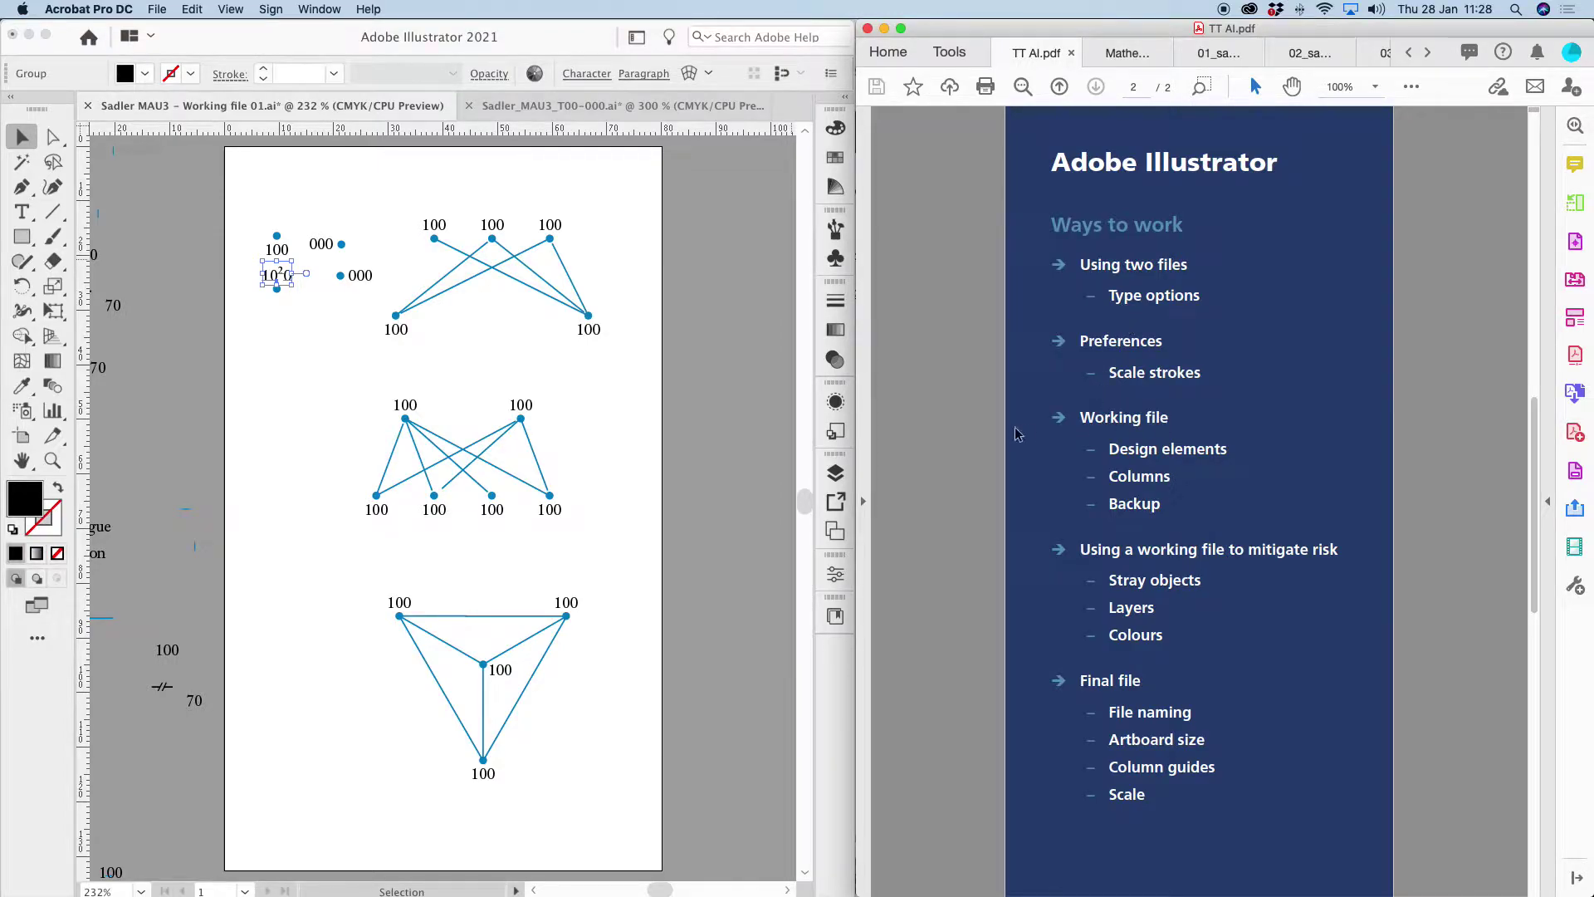
left_click(198, 379)
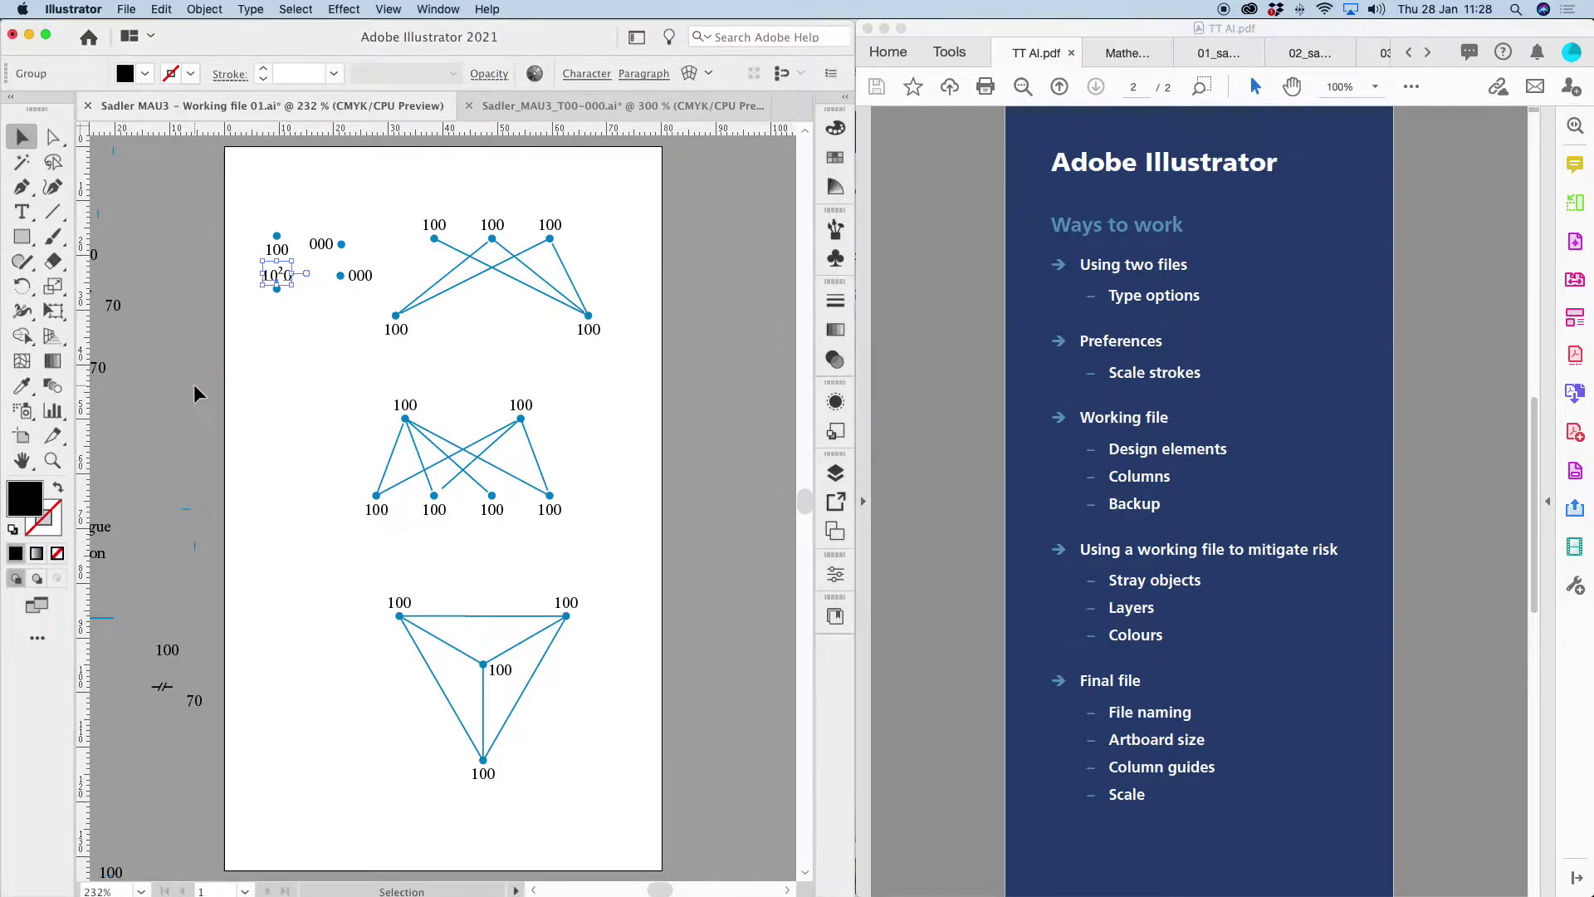
left_click(181, 314)
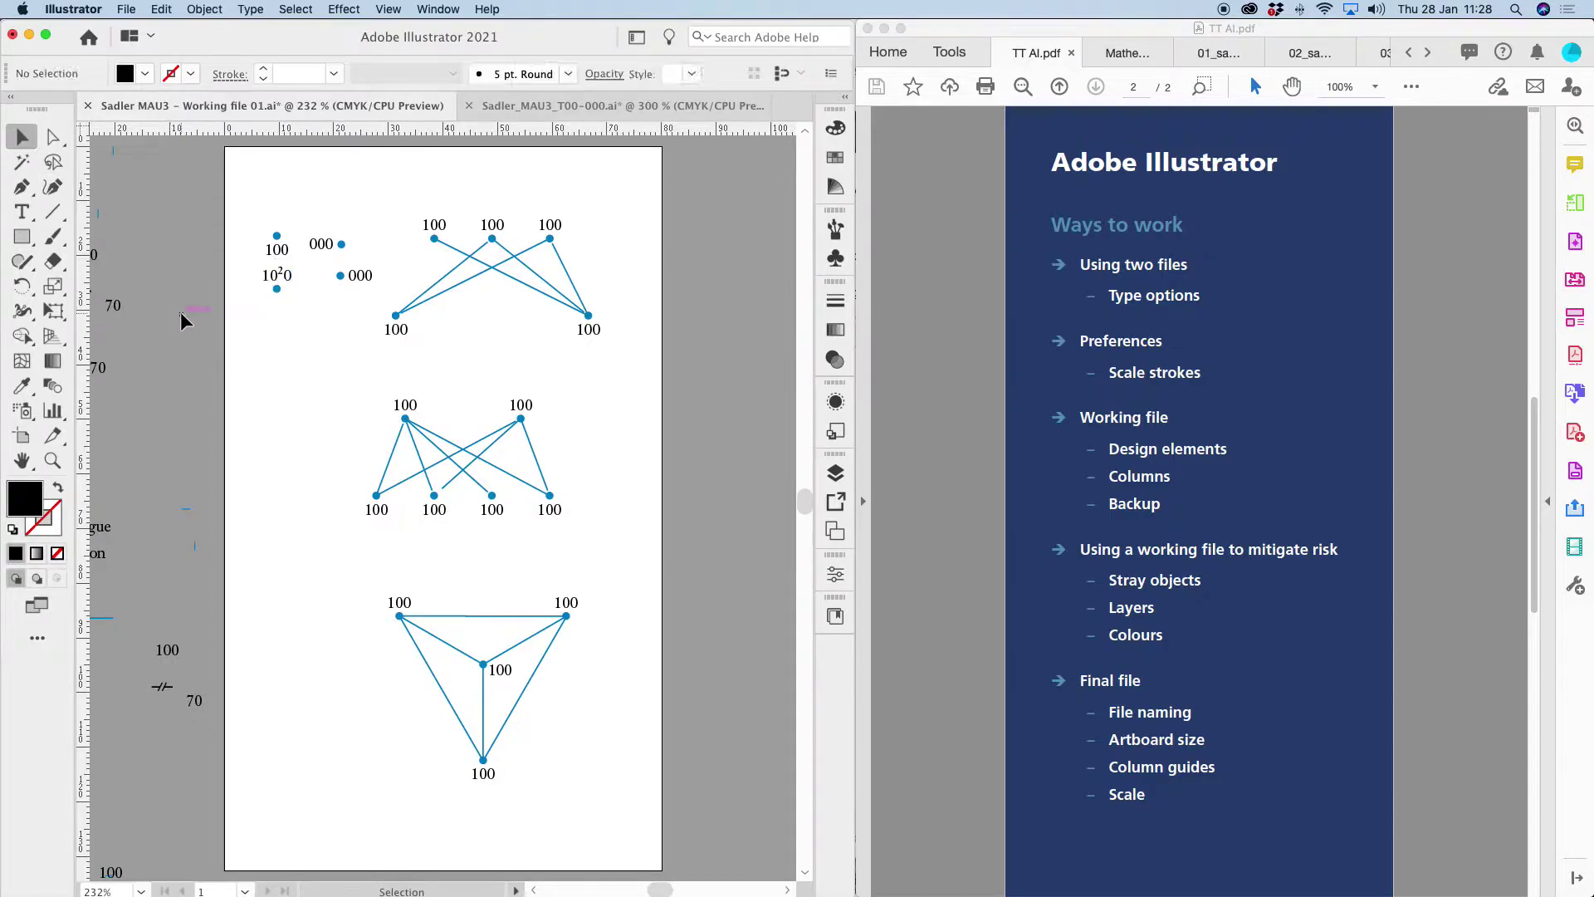
- Examine the General preferences, in particular the Scale Strokes & Effects option
left_click(85, 9)
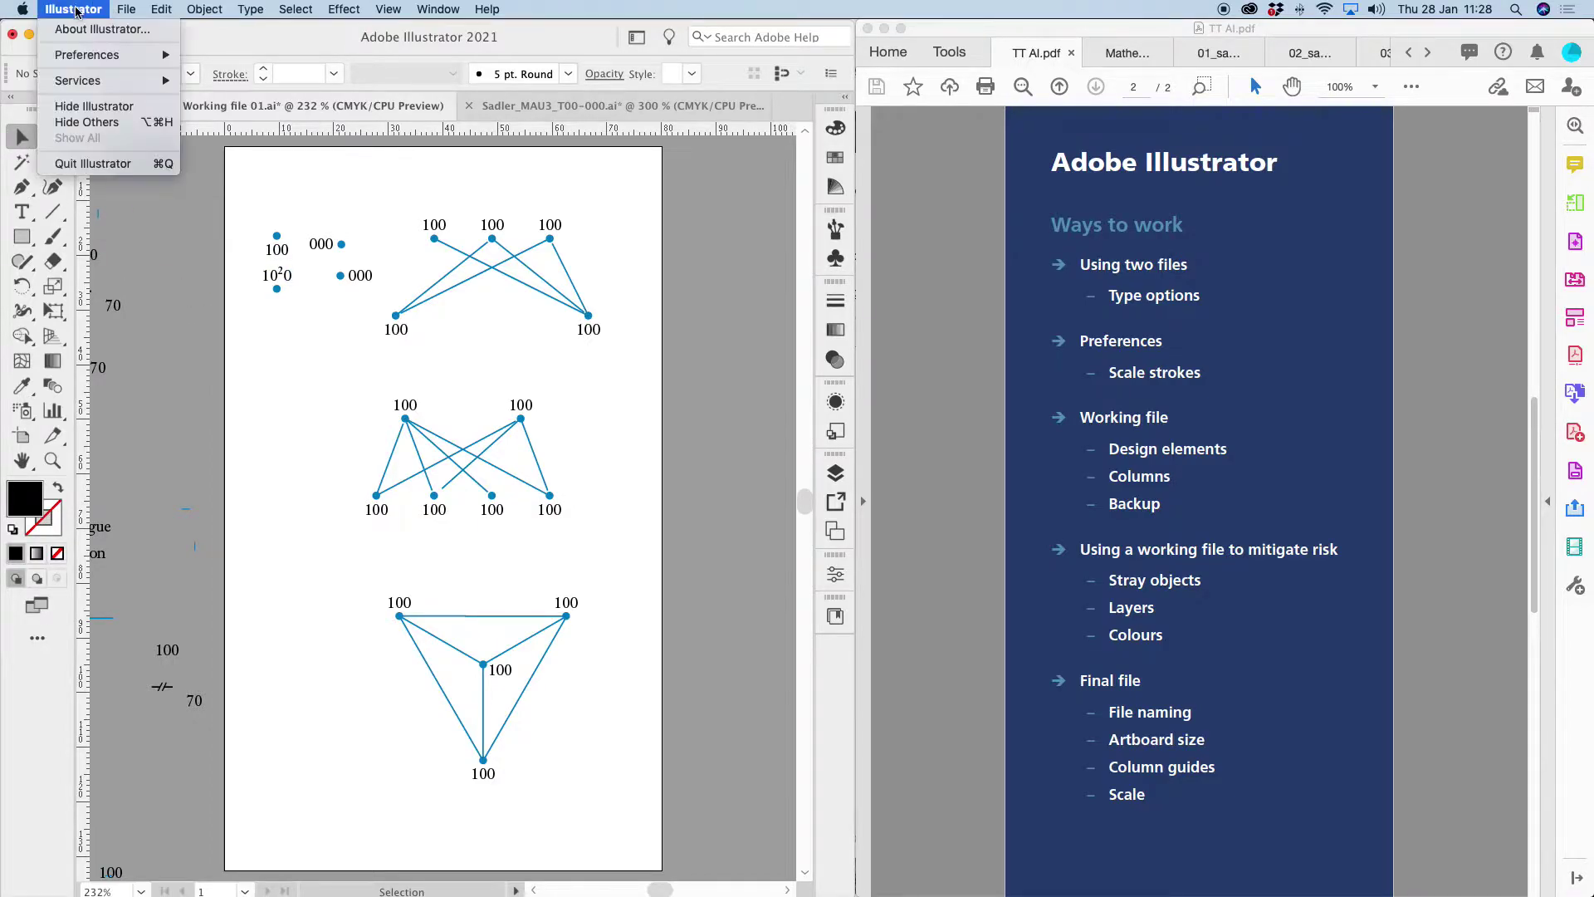
mouse_move(79, 55)
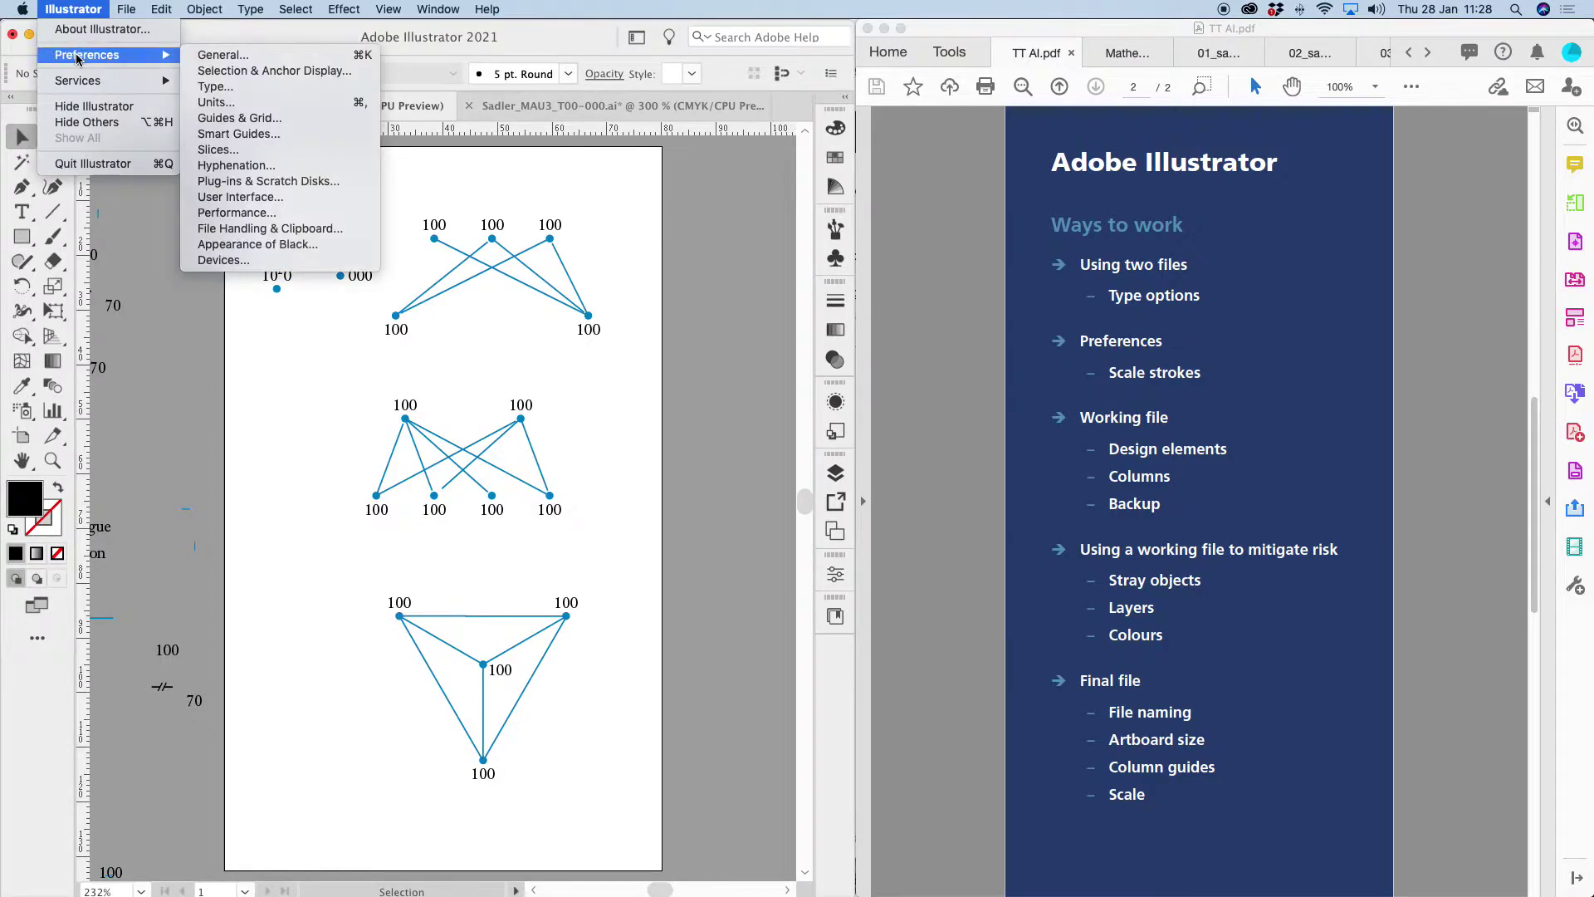
left_click(220, 54)
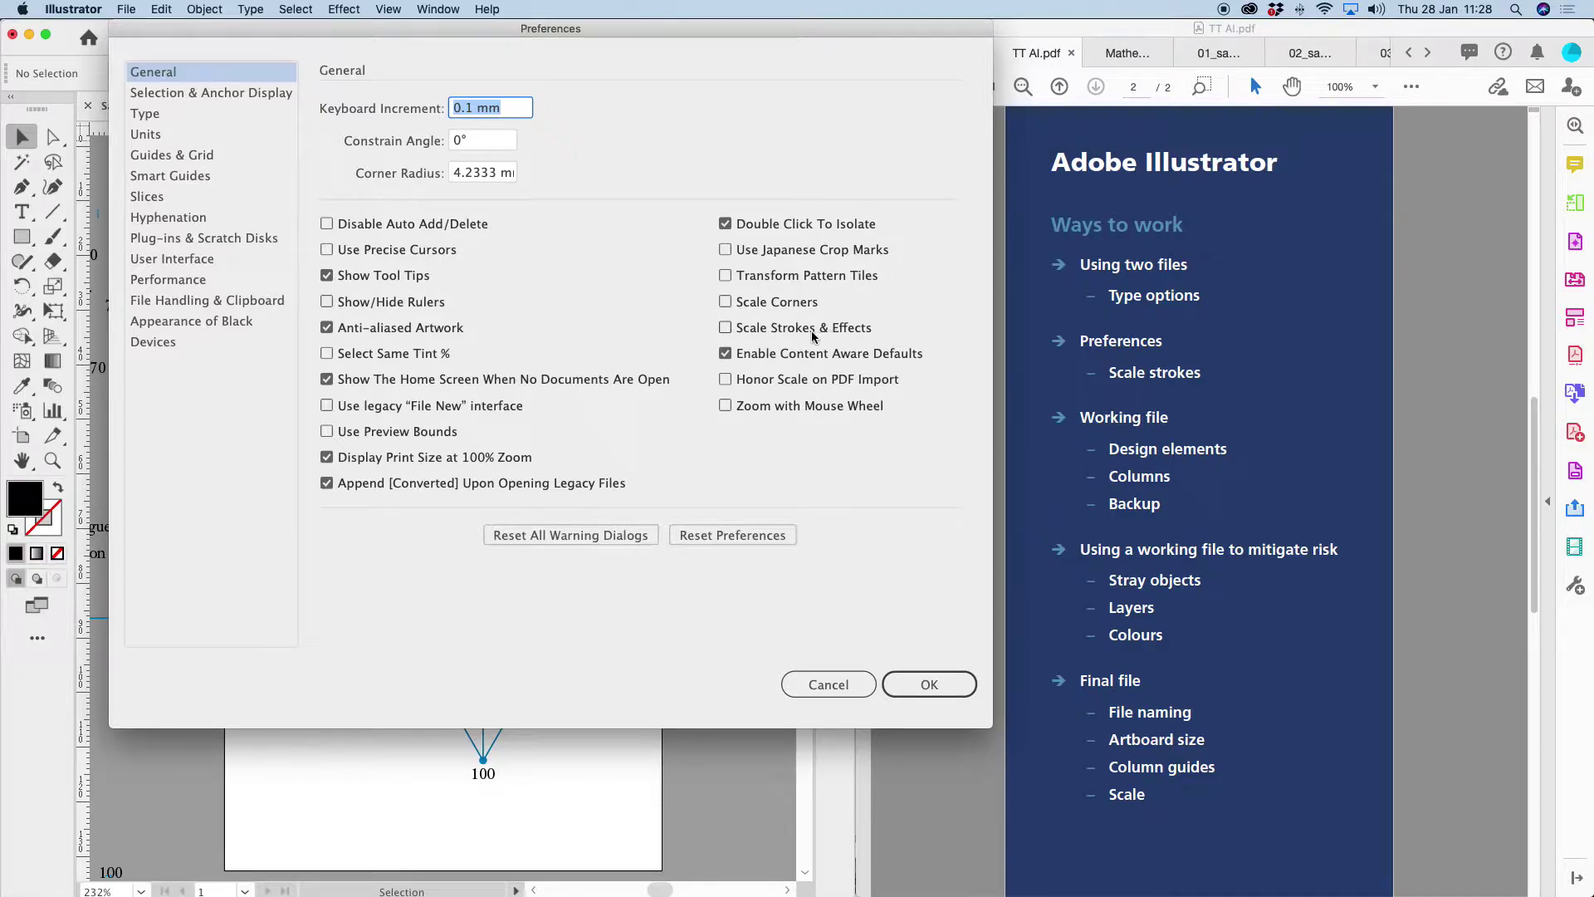
left_click(944, 692)
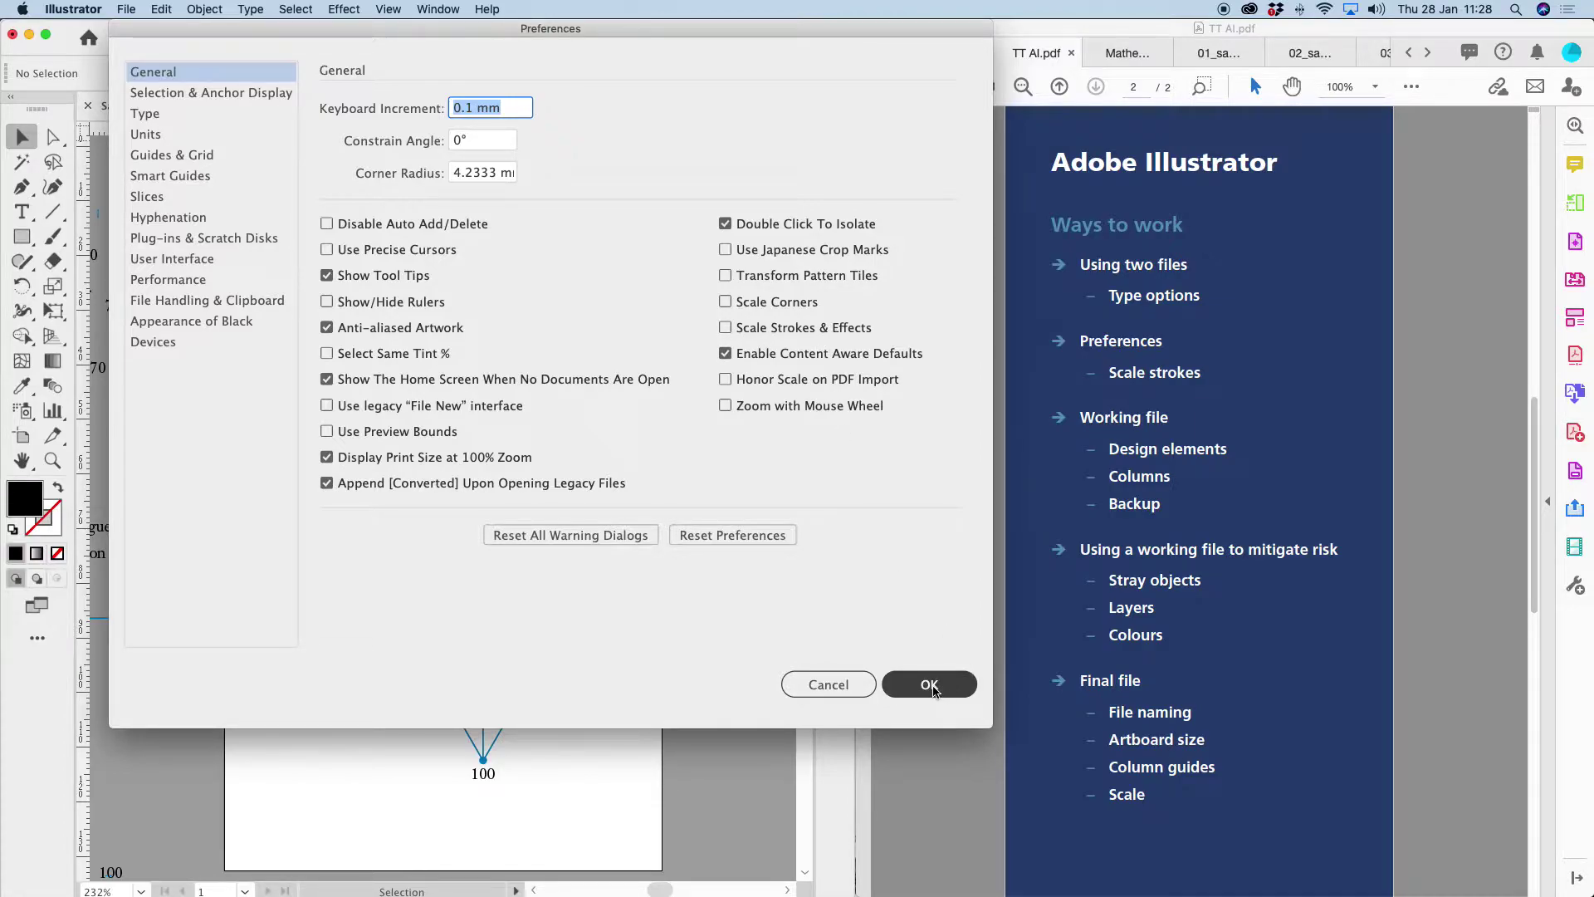
left_click(931, 687)
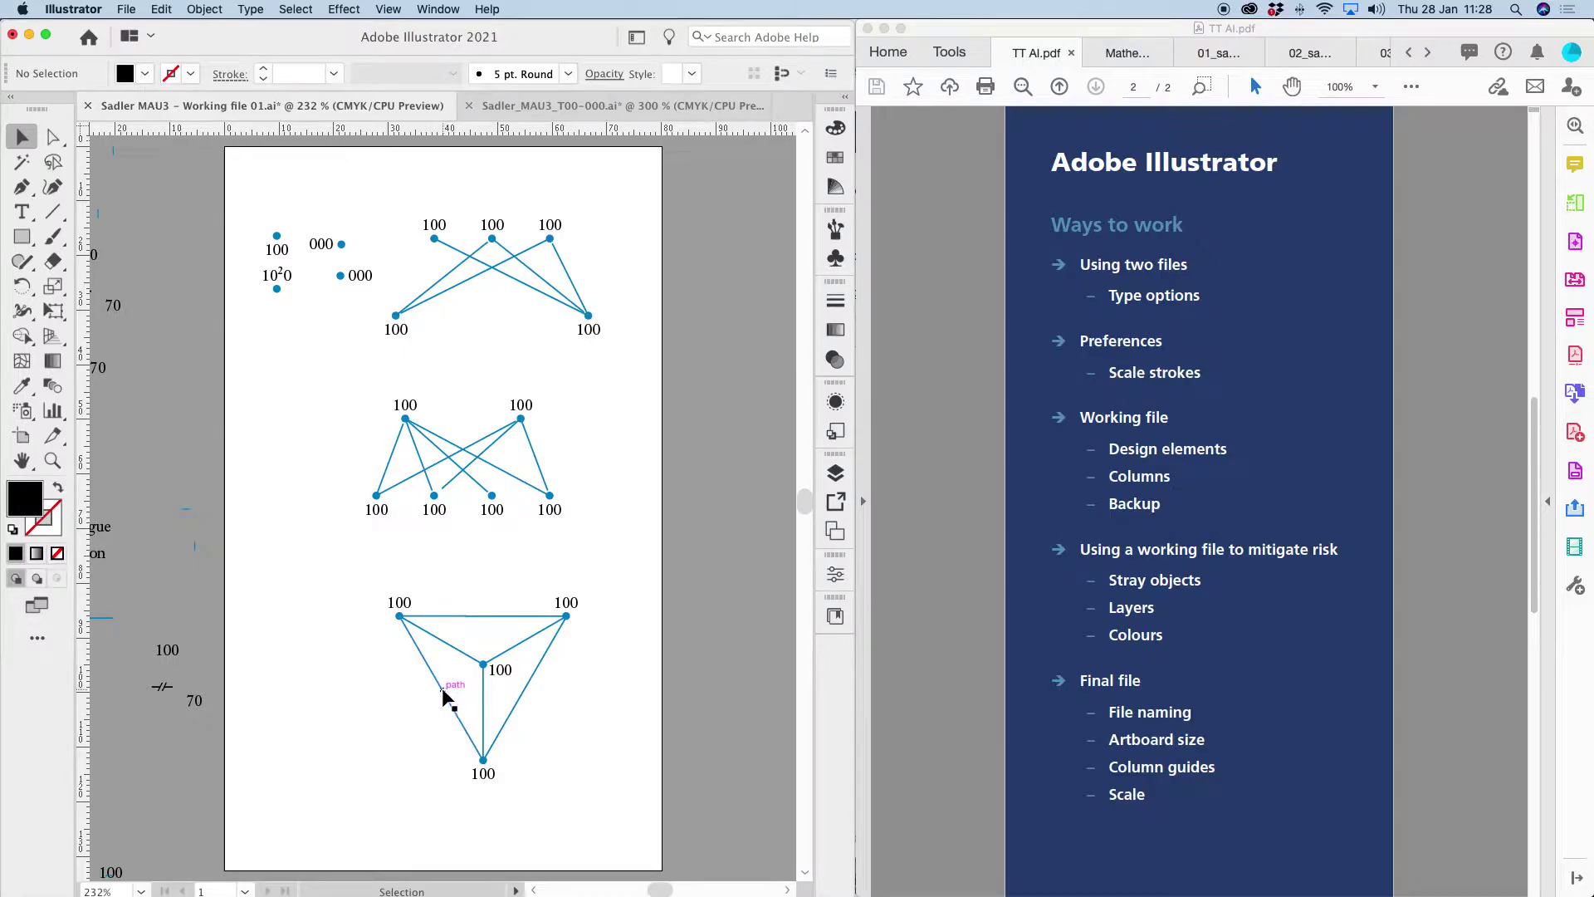
- Inspect the stroke weight of the left diagonal line in the bottom triangular figure and deselect the line
key("a")
left_click(444, 693)
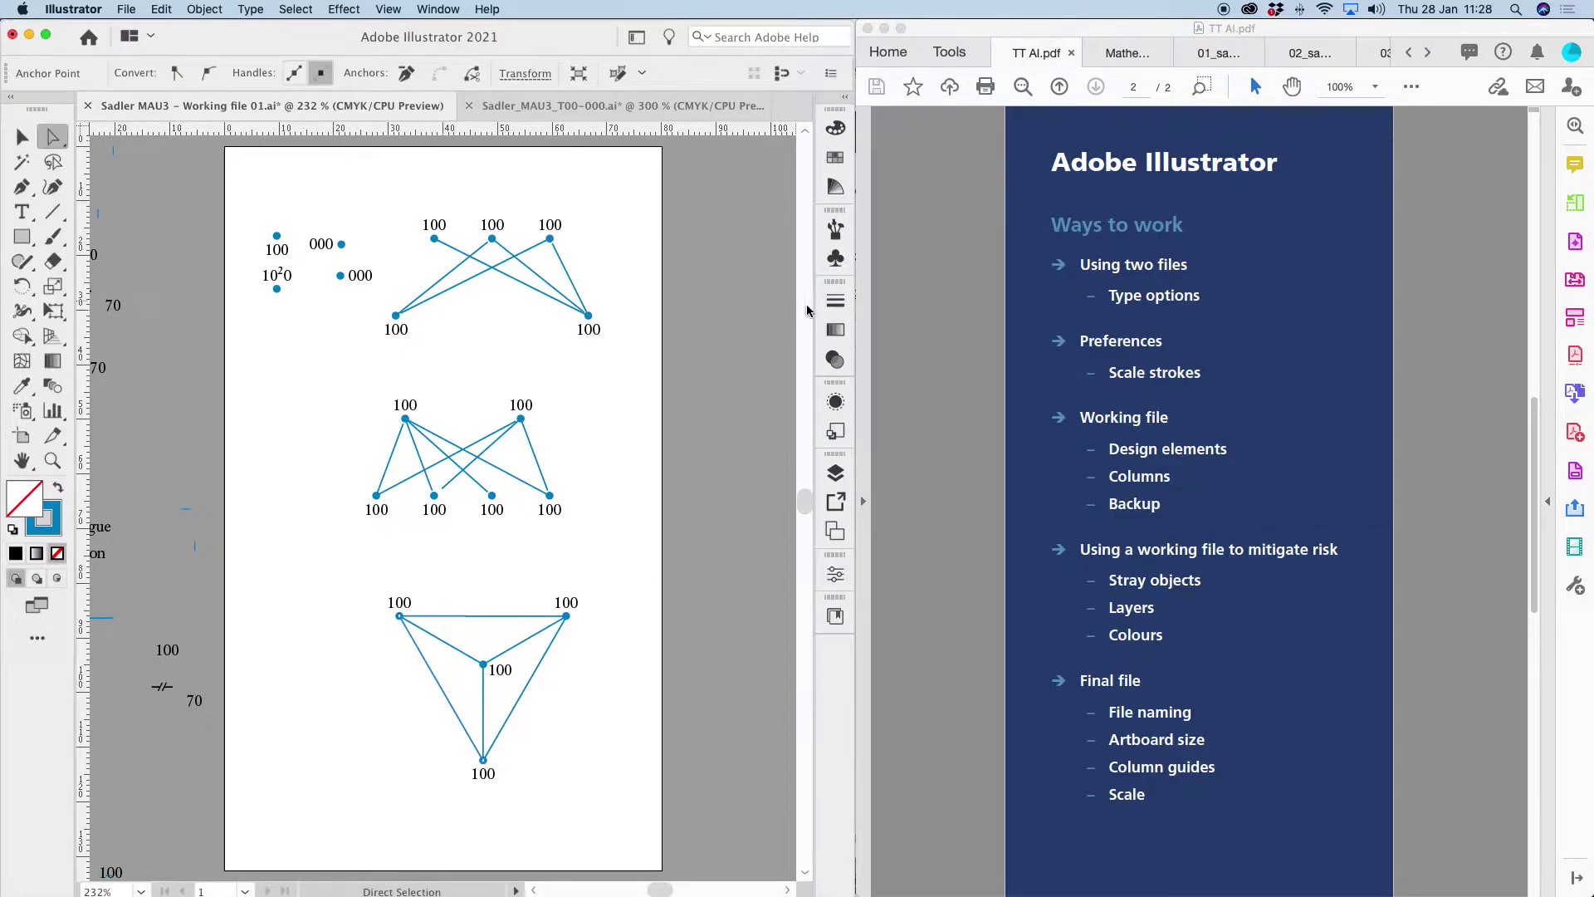
left_click(827, 304)
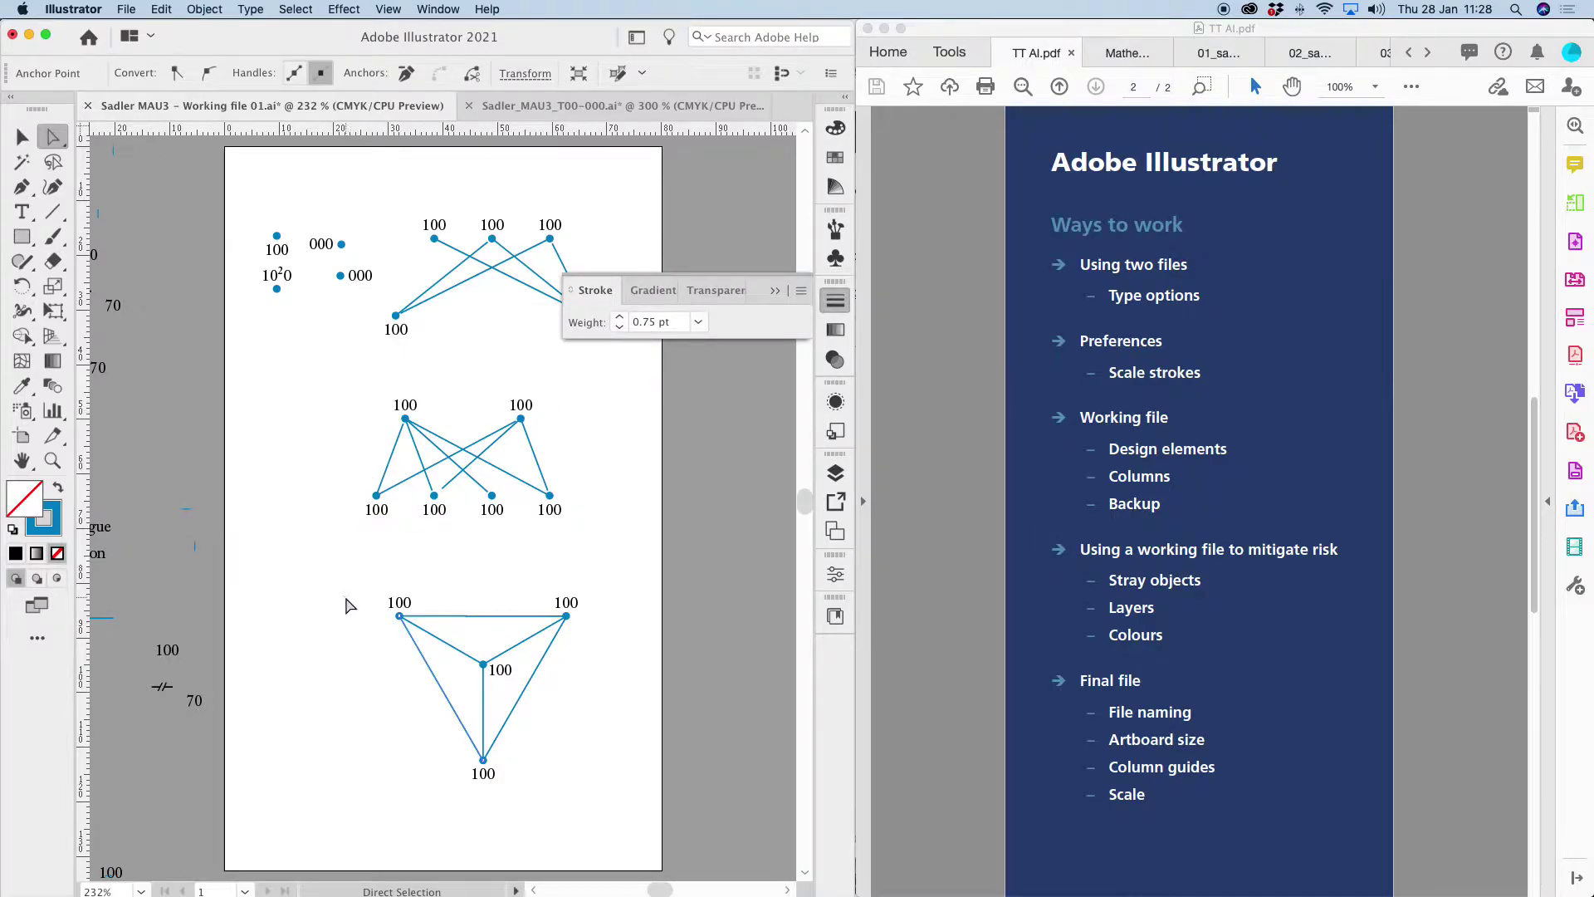
left_click(330, 541)
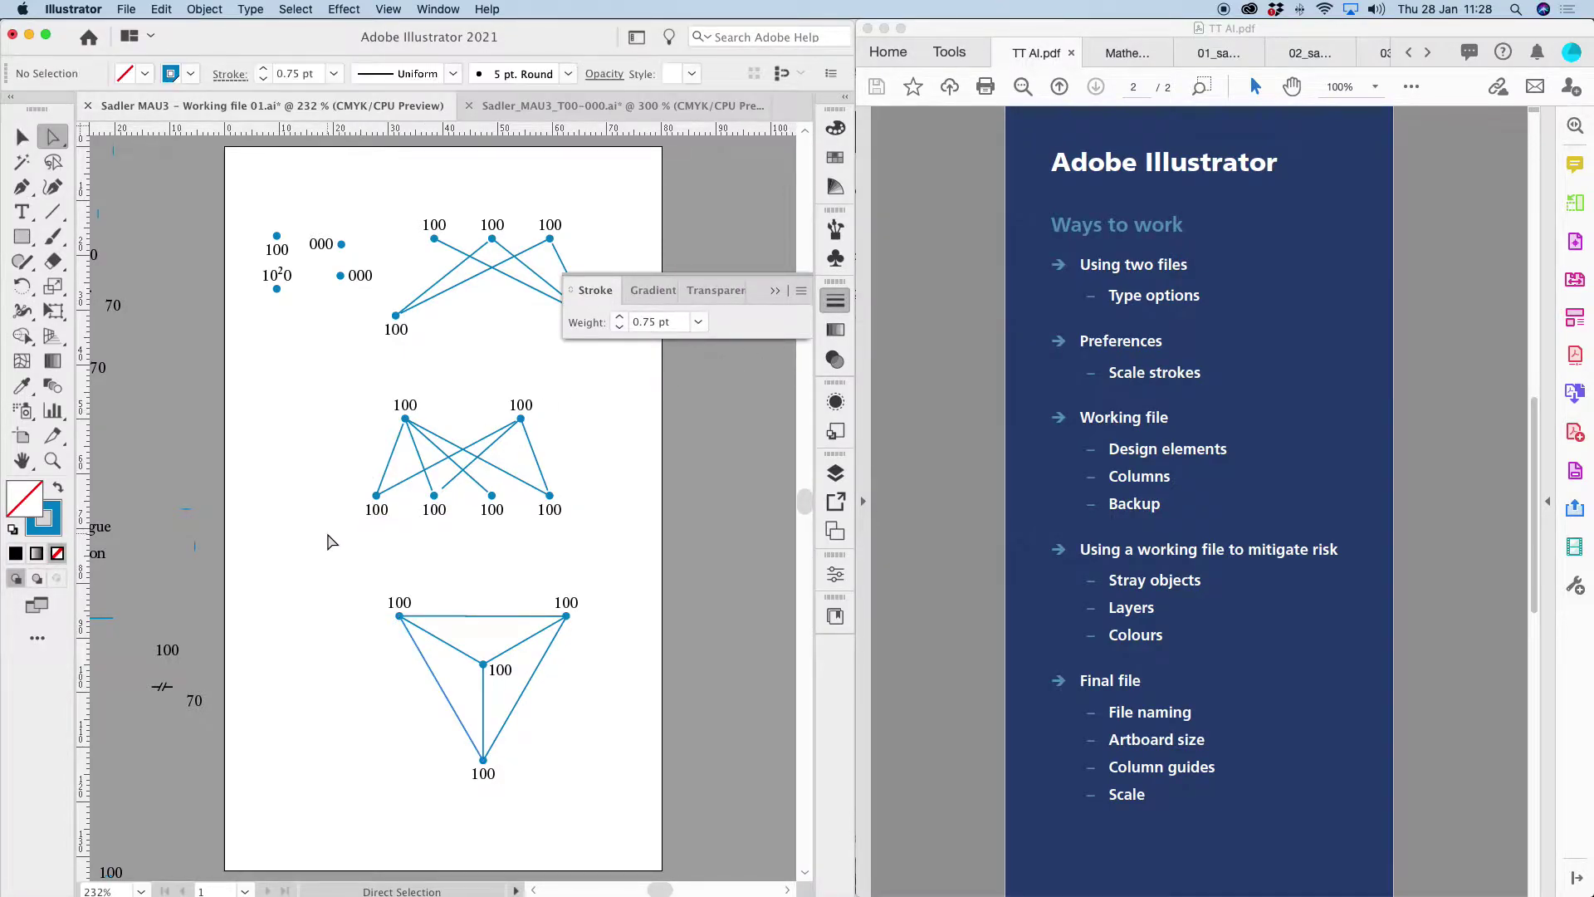
- Enlarge the left diagonal line of the bottom triangular figure from its lower-left corner with stroke scaling off
key("v")
left_click(442, 686)
left_click_drag(401, 759, 376, 800)
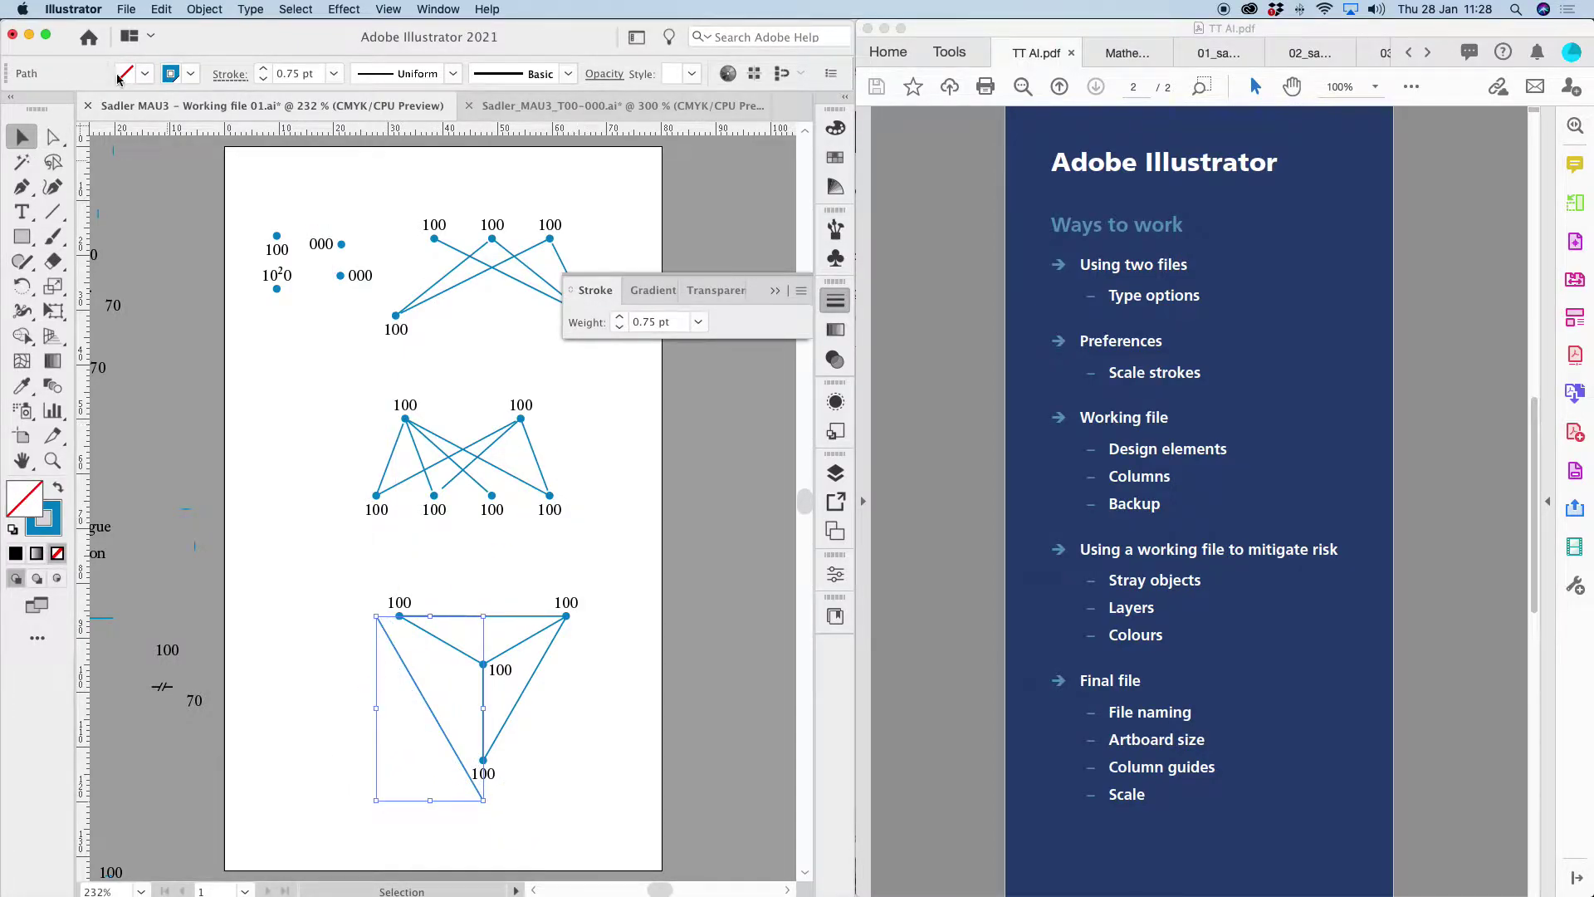
- Enable Scale Strokes & Effects in the General preferences
key("super+k")
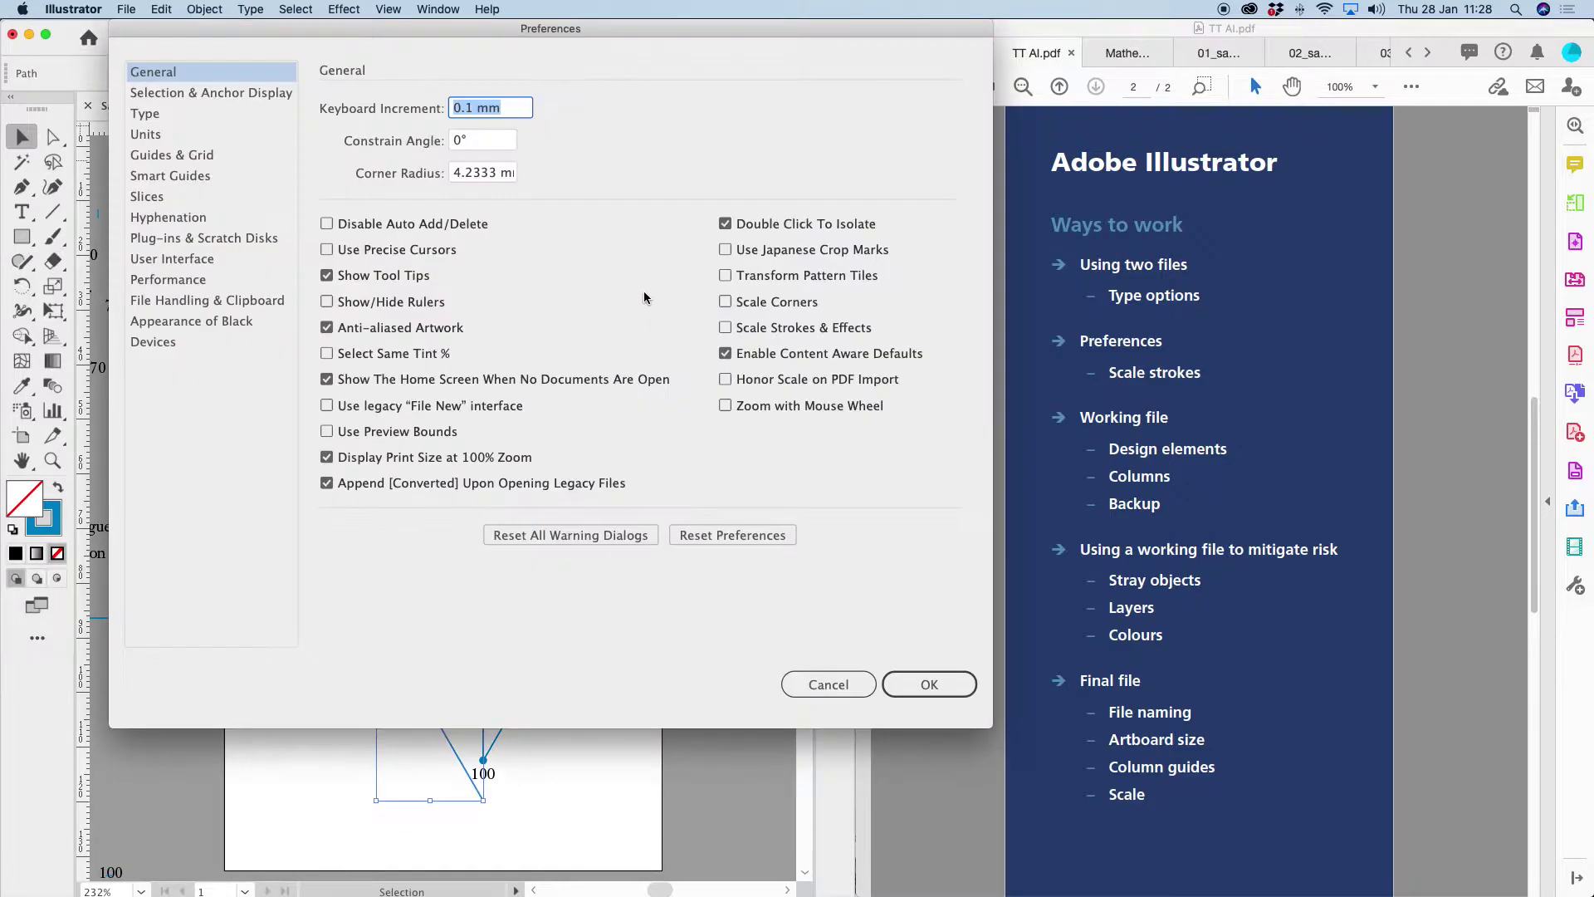
left_click(725, 328)
left_click(928, 684)
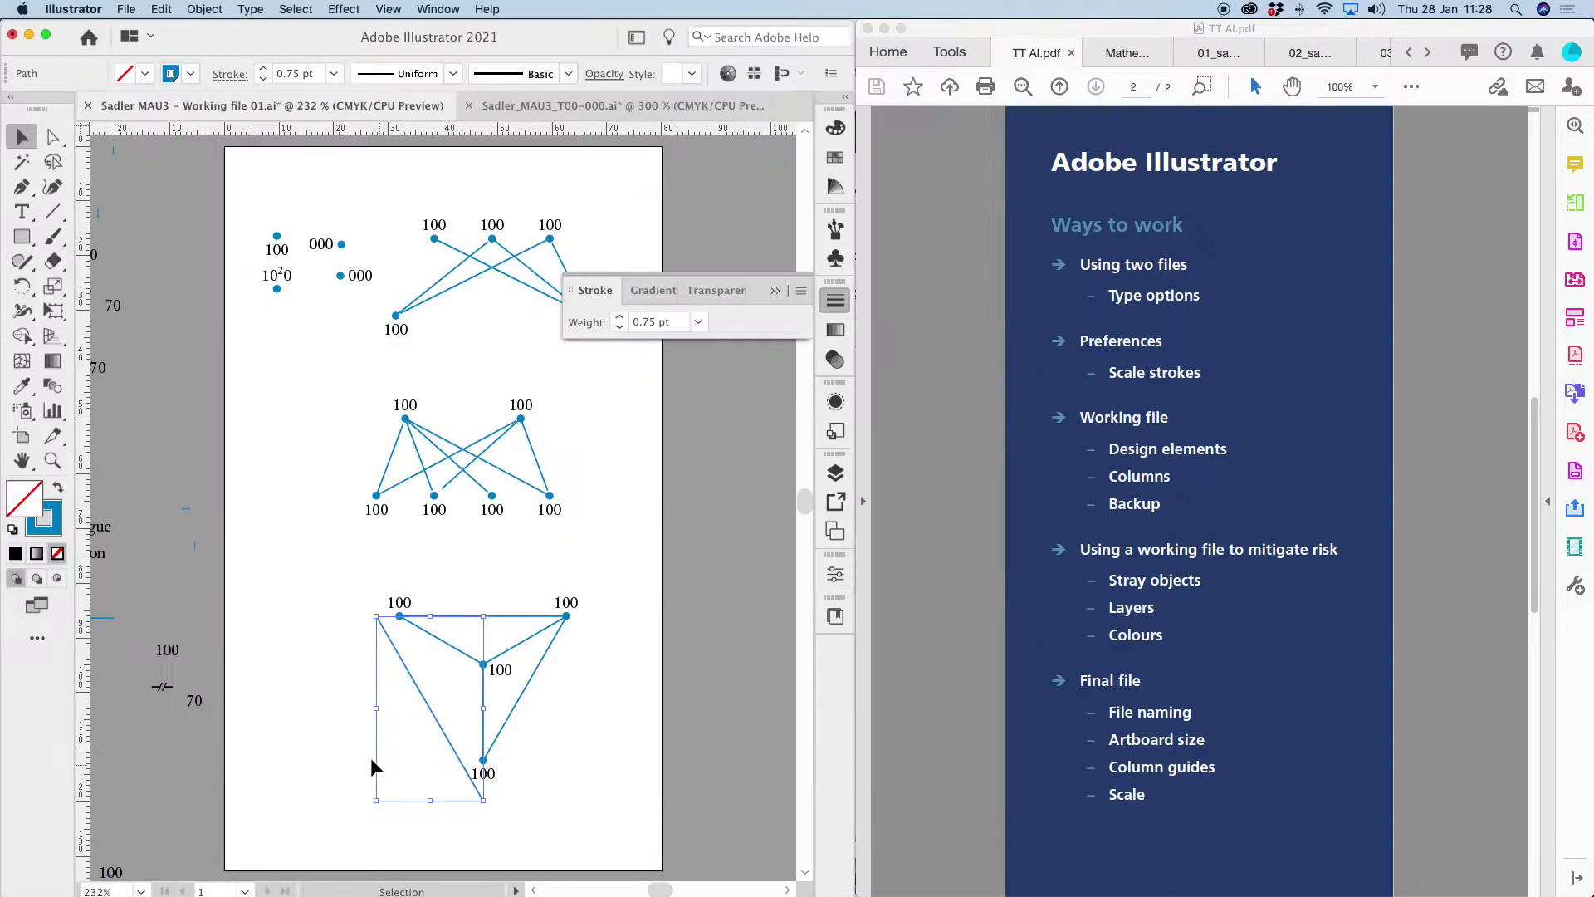
- Enlarge the same diagonal line further to test stroke scaling, undo both test enlargements, and collapse the Stroke panel
left_click_drag(378, 802, 337, 824)
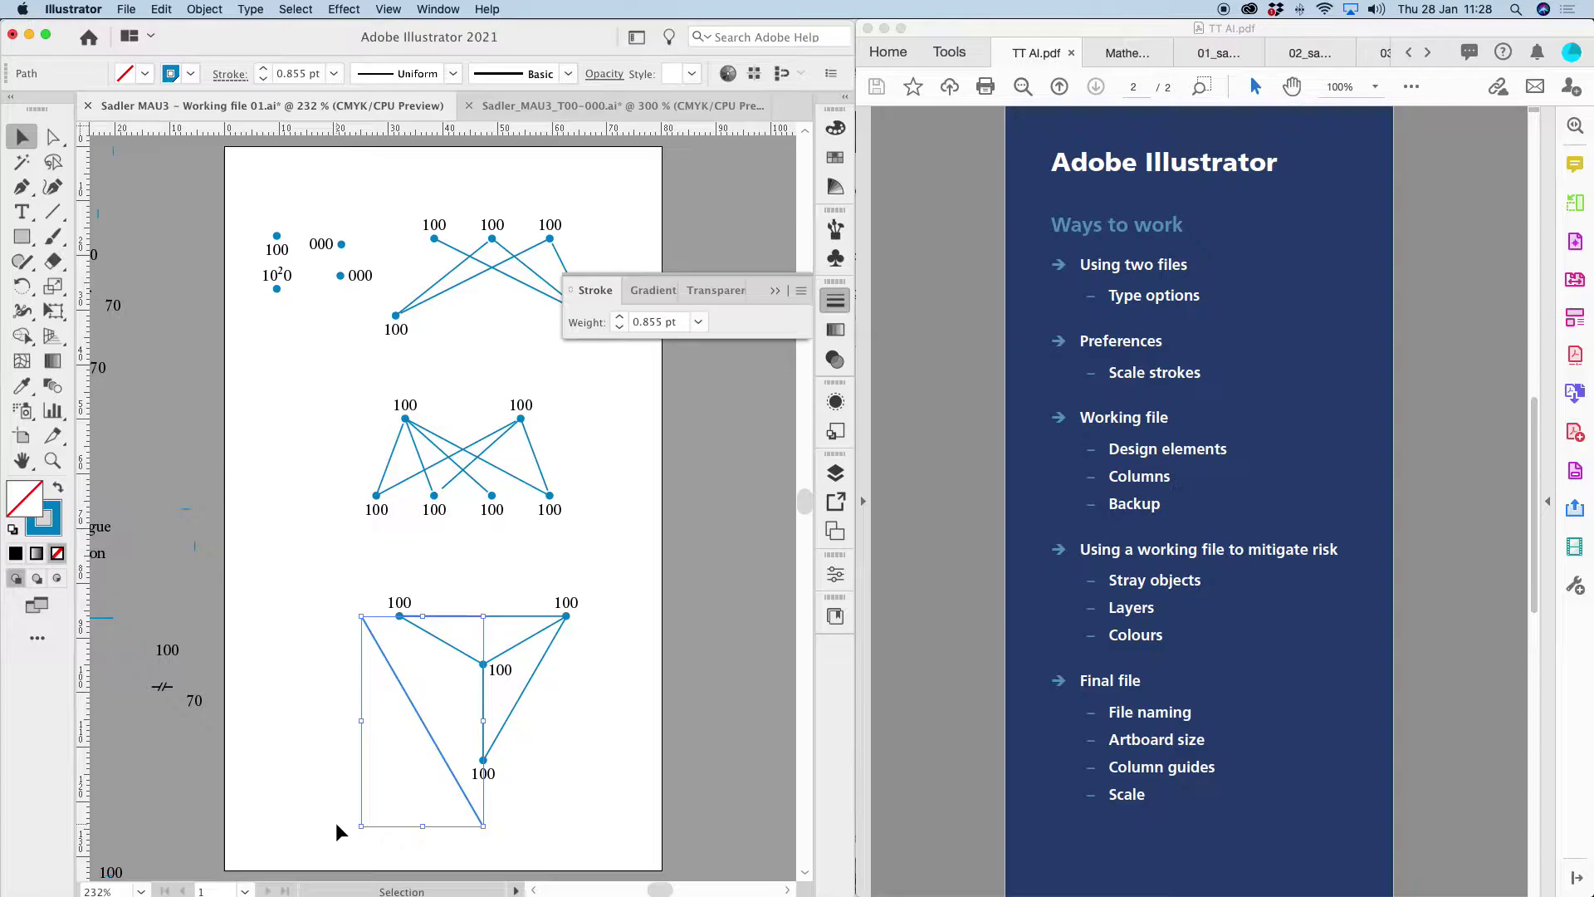
key("super+z")
key("super+z")
key("super+z")
key("super+z")
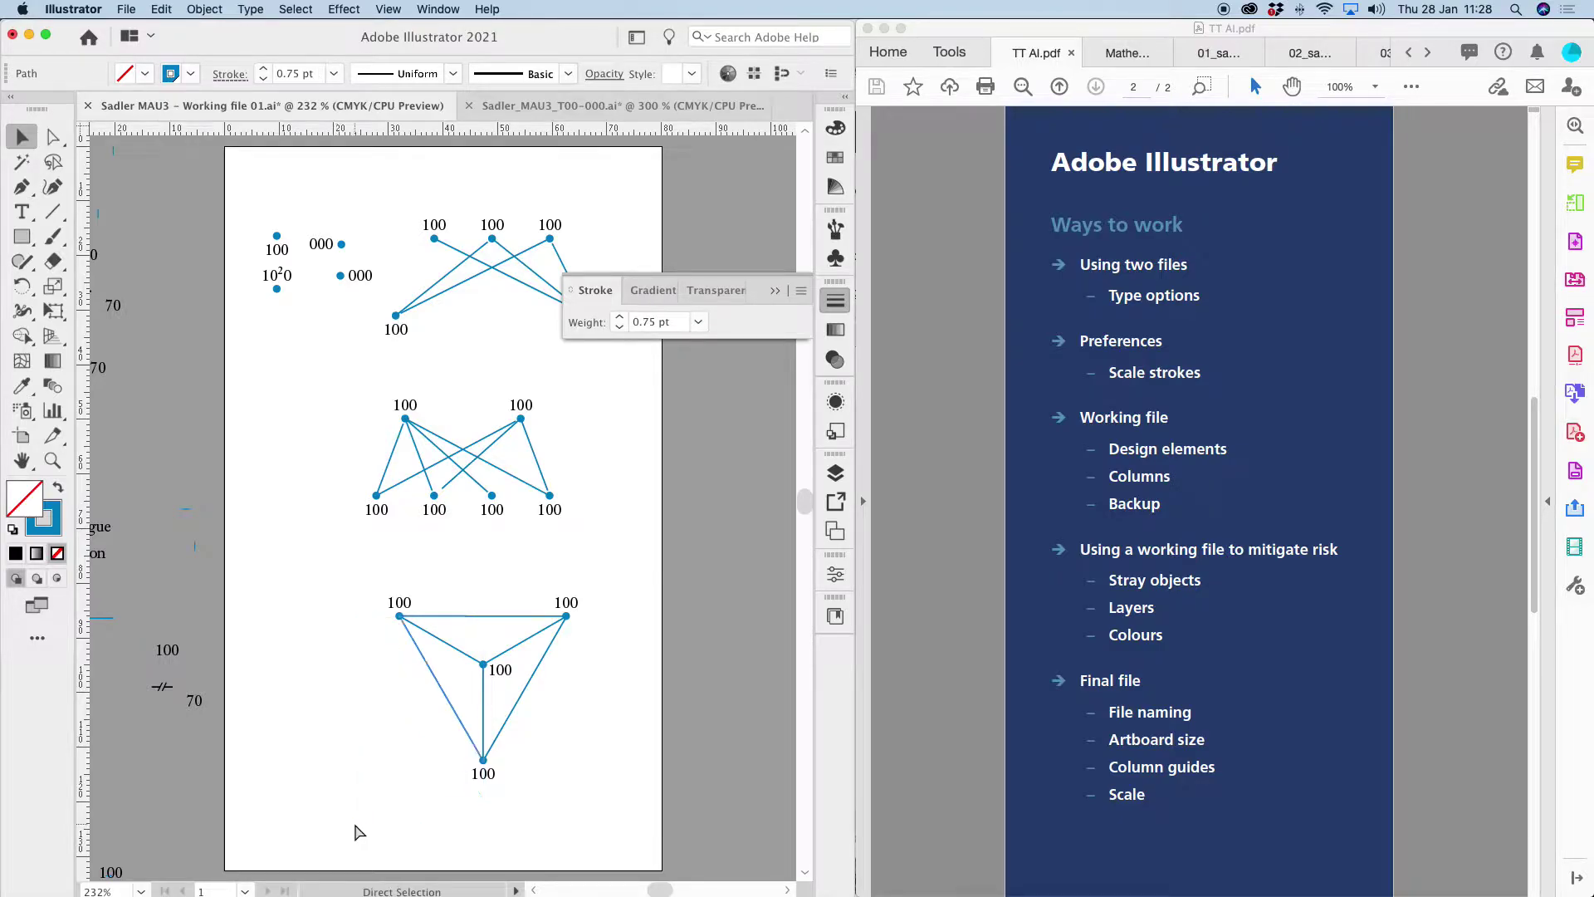
left_click(775, 291)
left_click(275, 344)
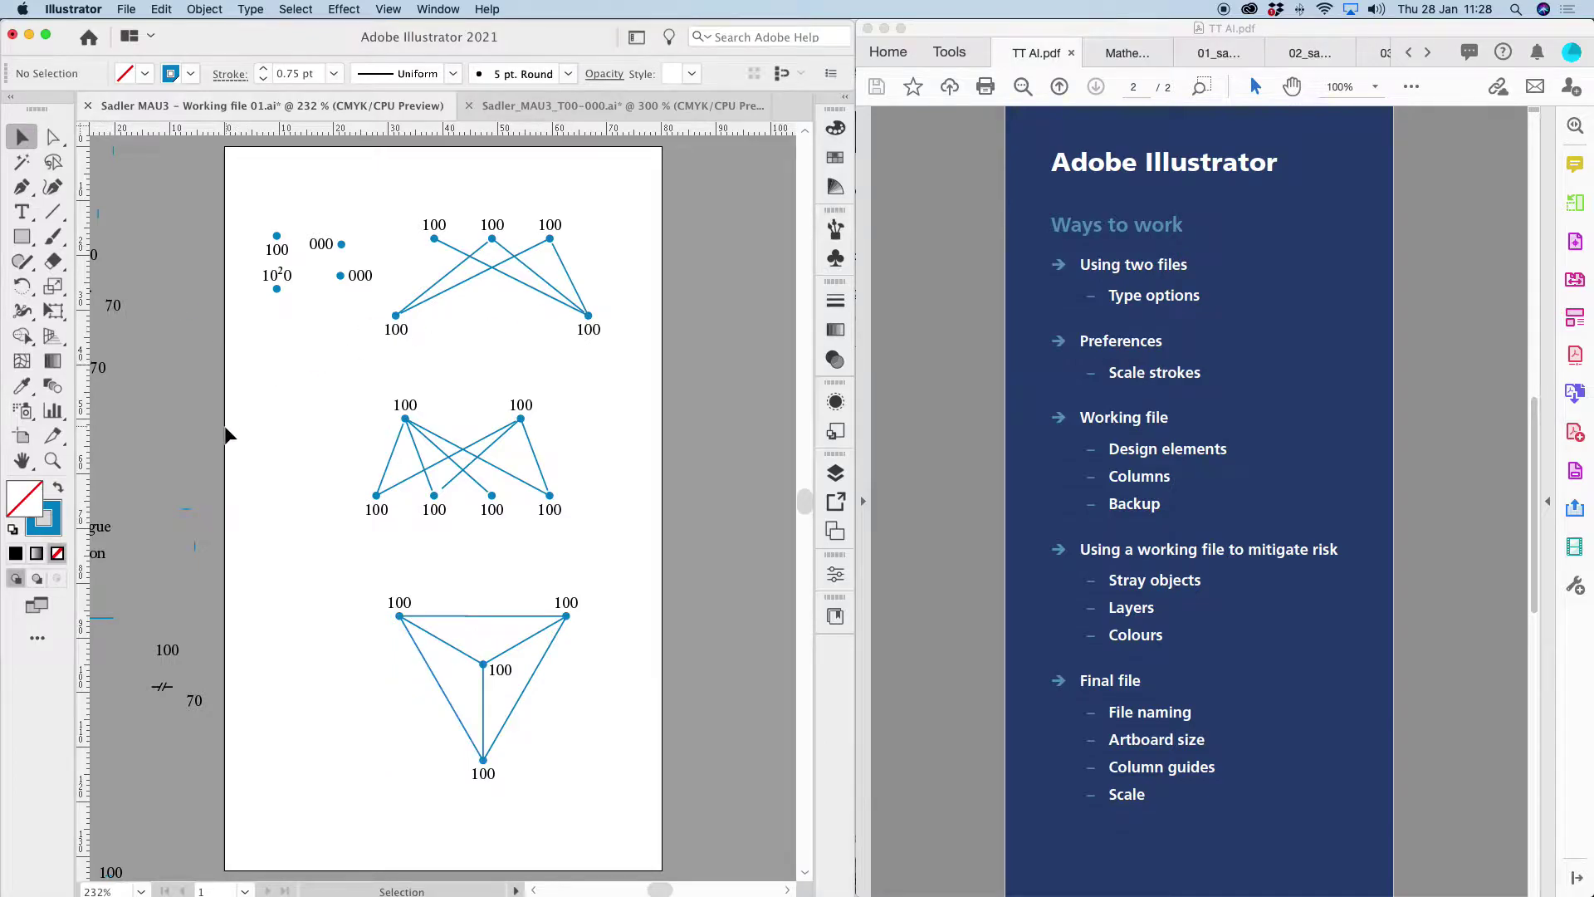
- Check the Scale Strokes & Effects option in the General preferences and close the preferences
left_click(73, 9)
mouse_move(132, 61)
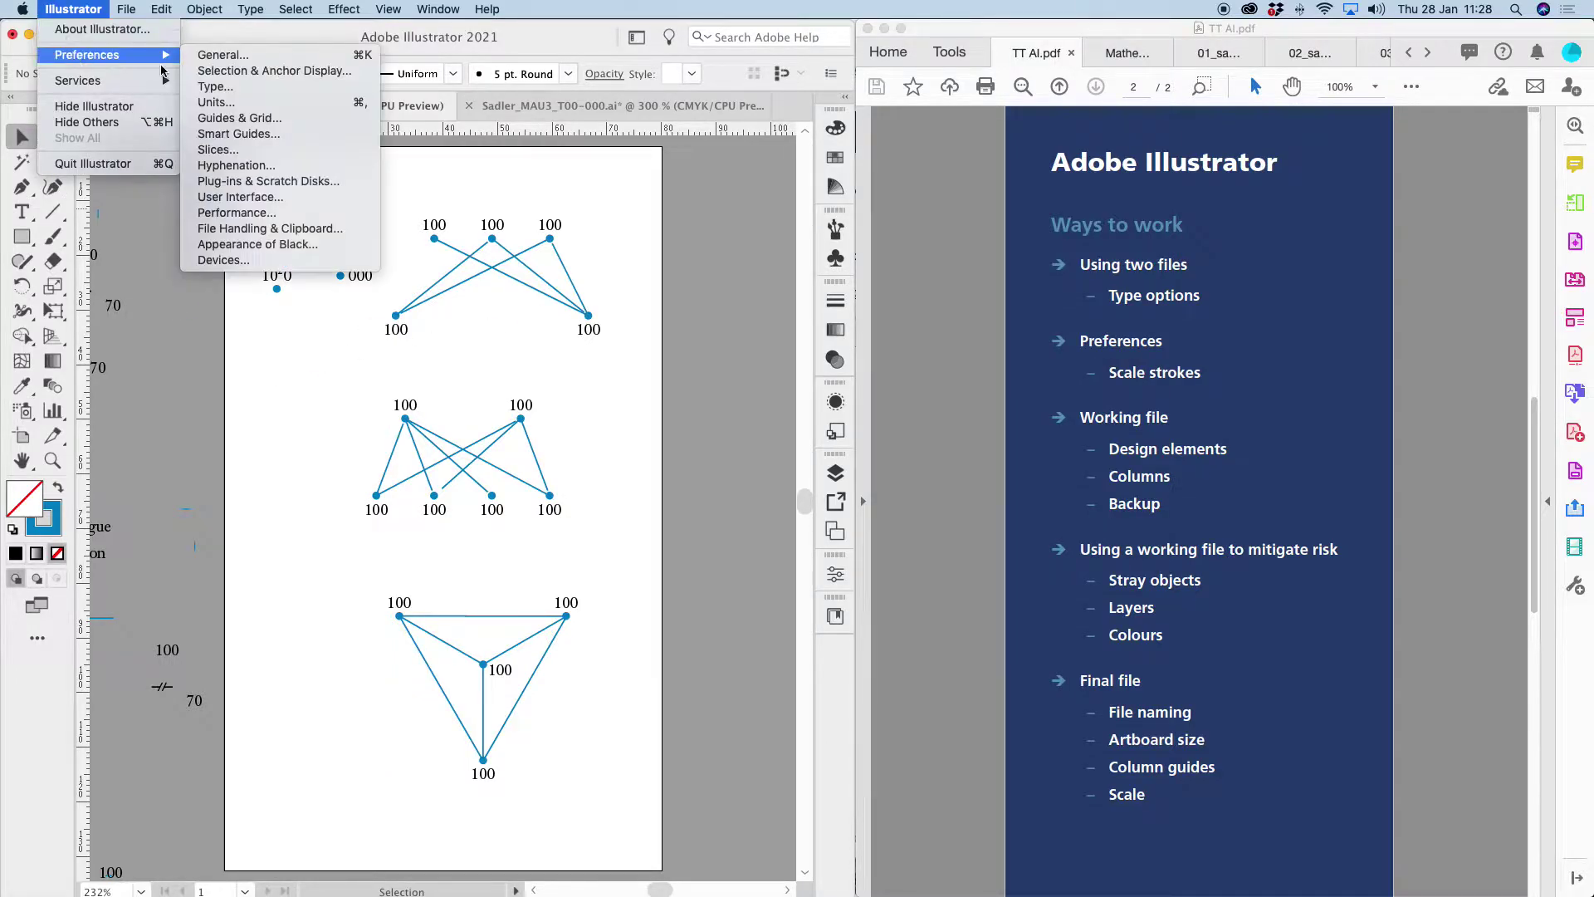
left_click(222, 55)
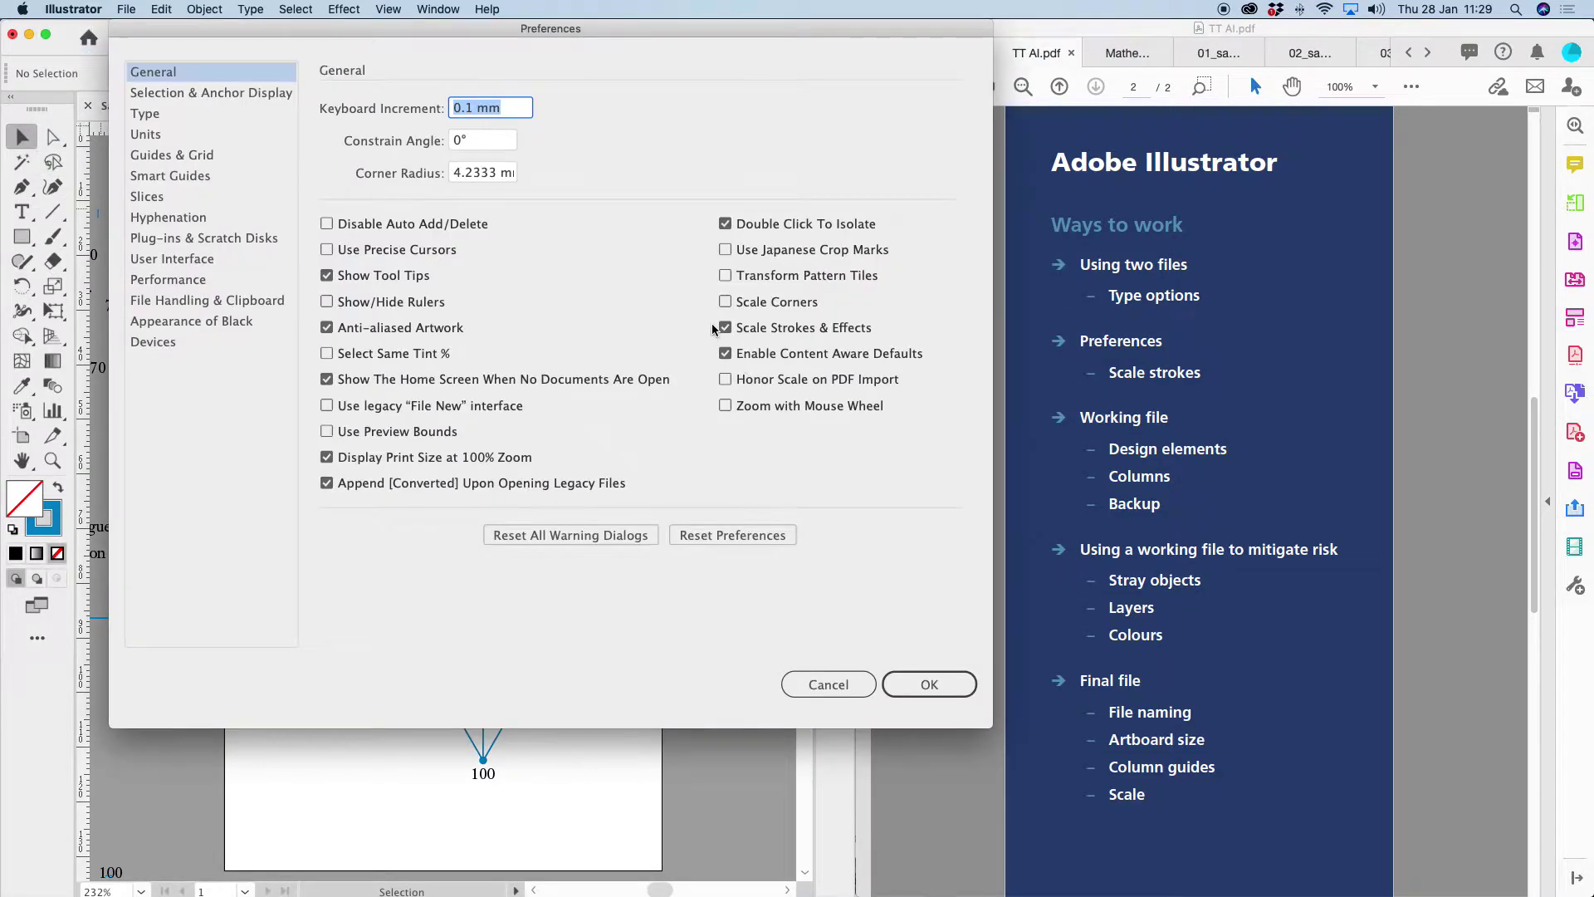
left_click(908, 674)
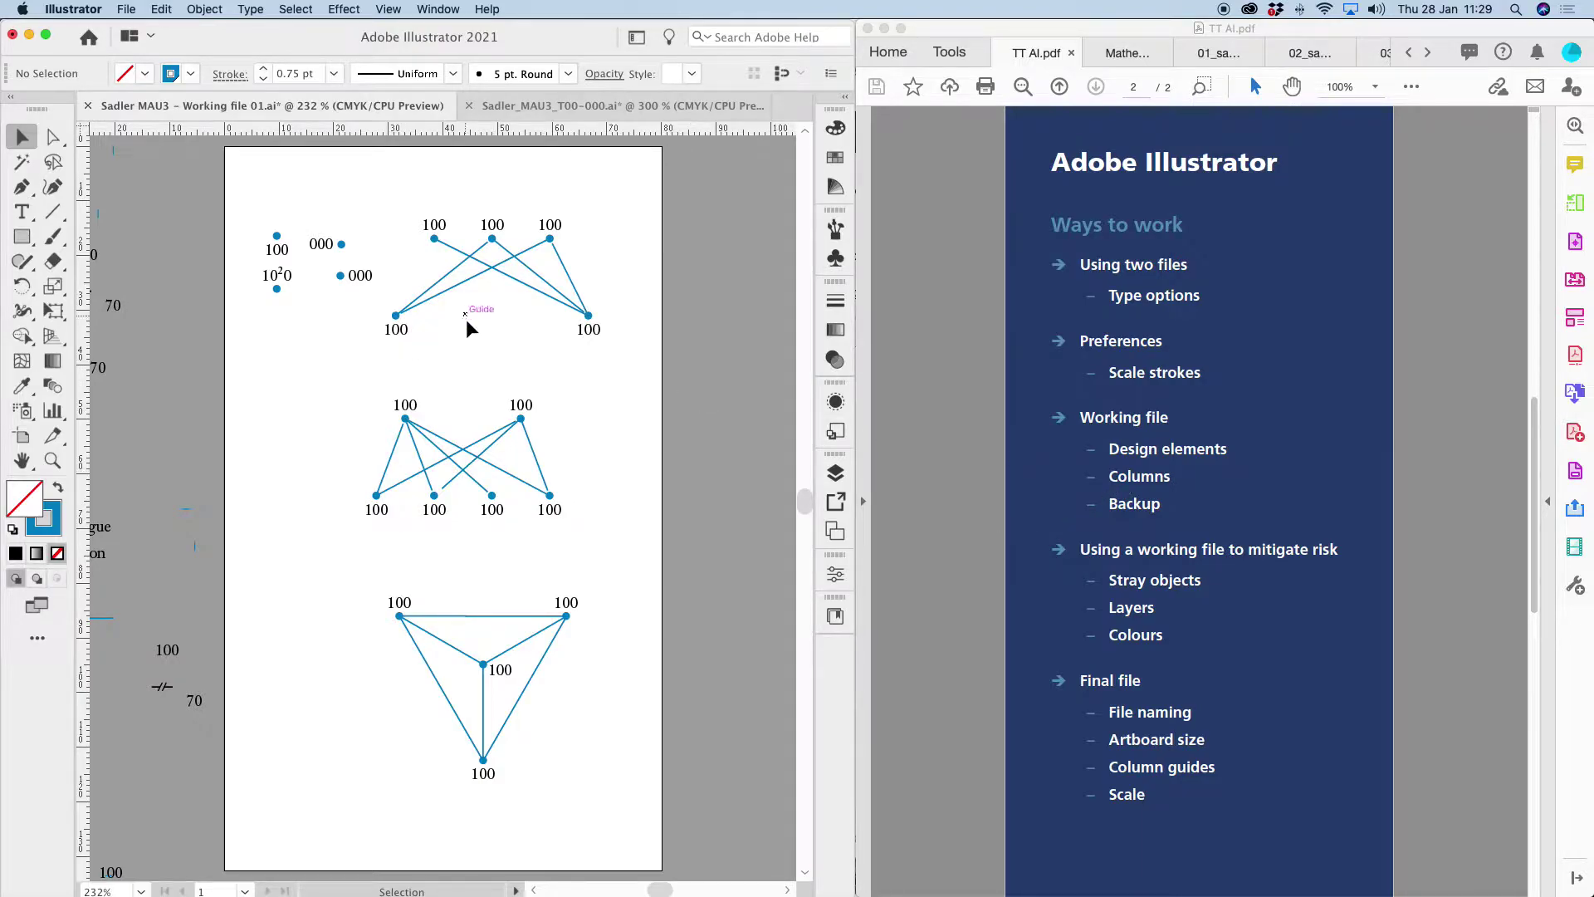
- Switch to Finder to view the working file and chapter folders in Technical artwork, and return to Illustrator
key("super+Tab")
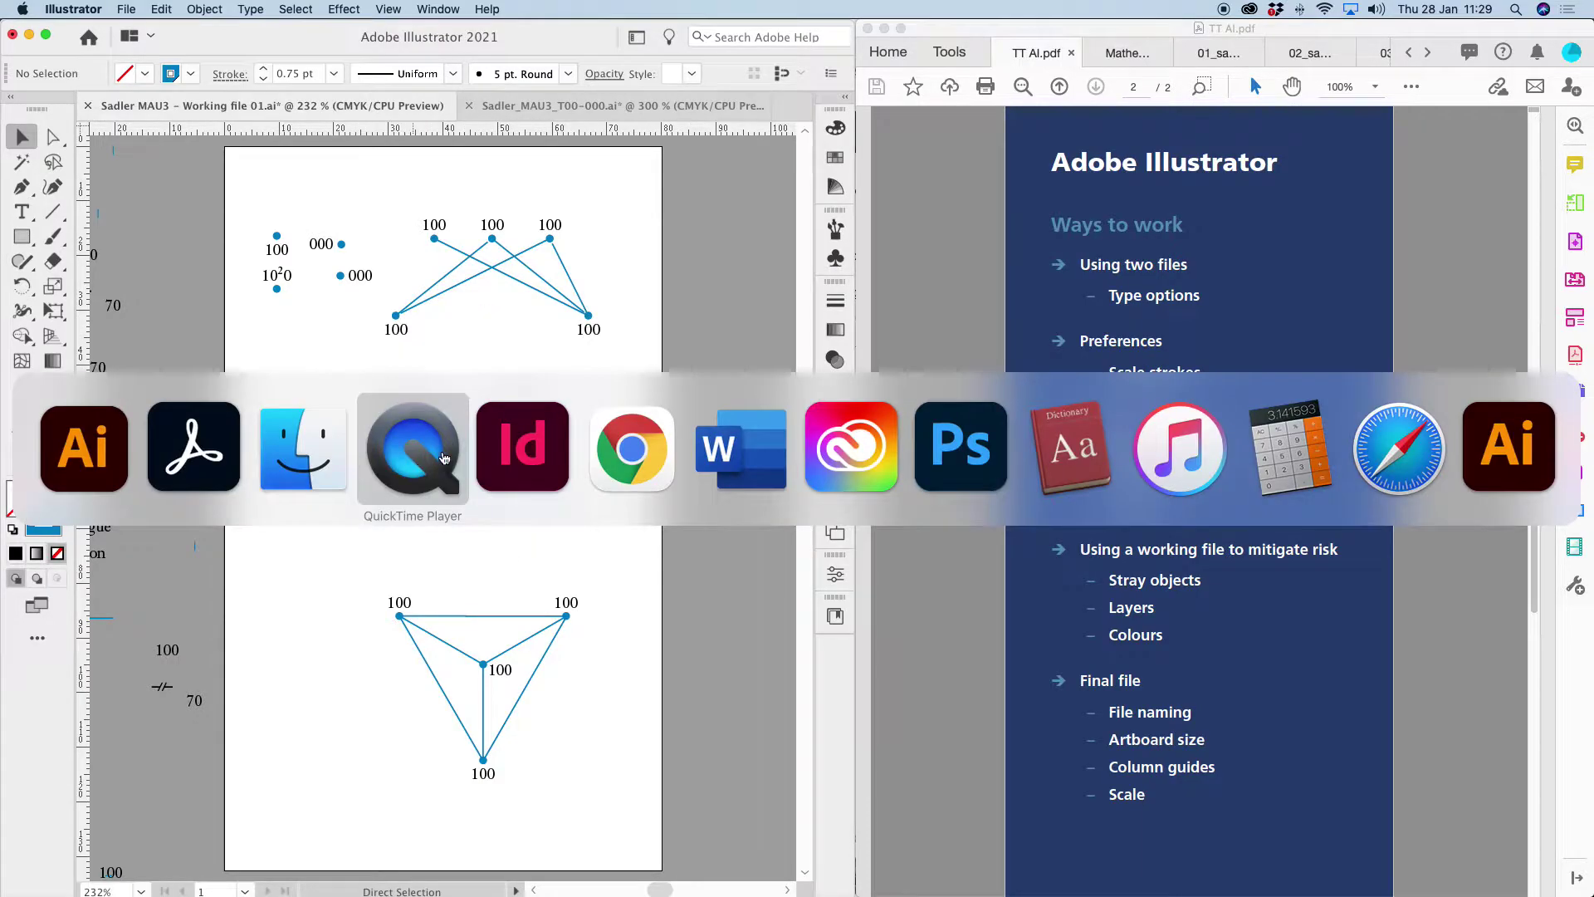
left_click(287, 467)
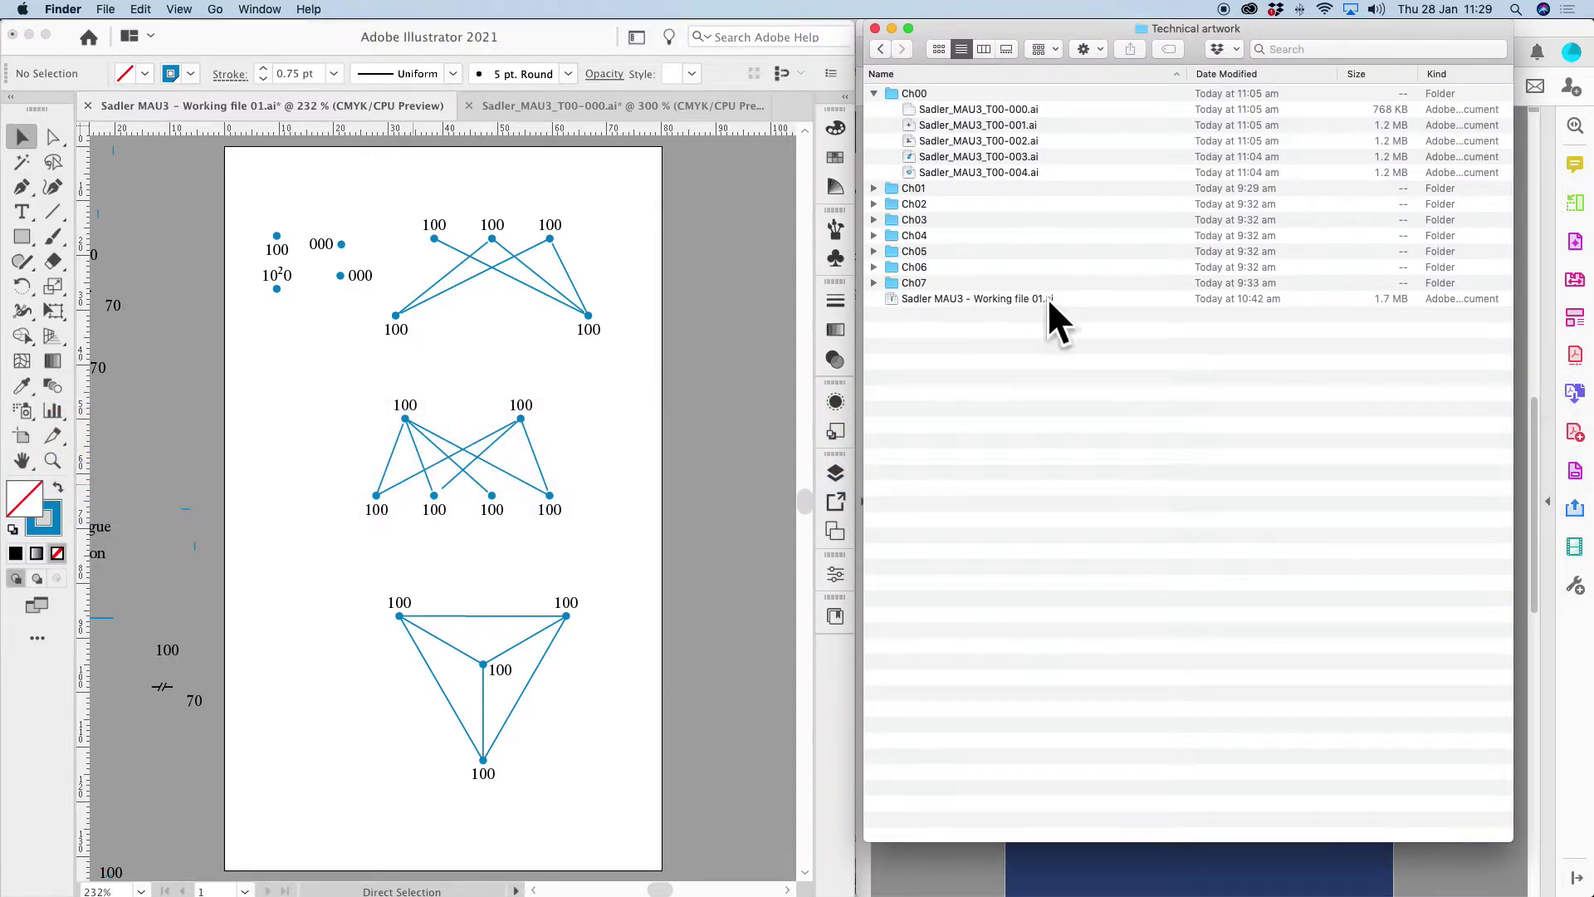
left_click(259, 463)
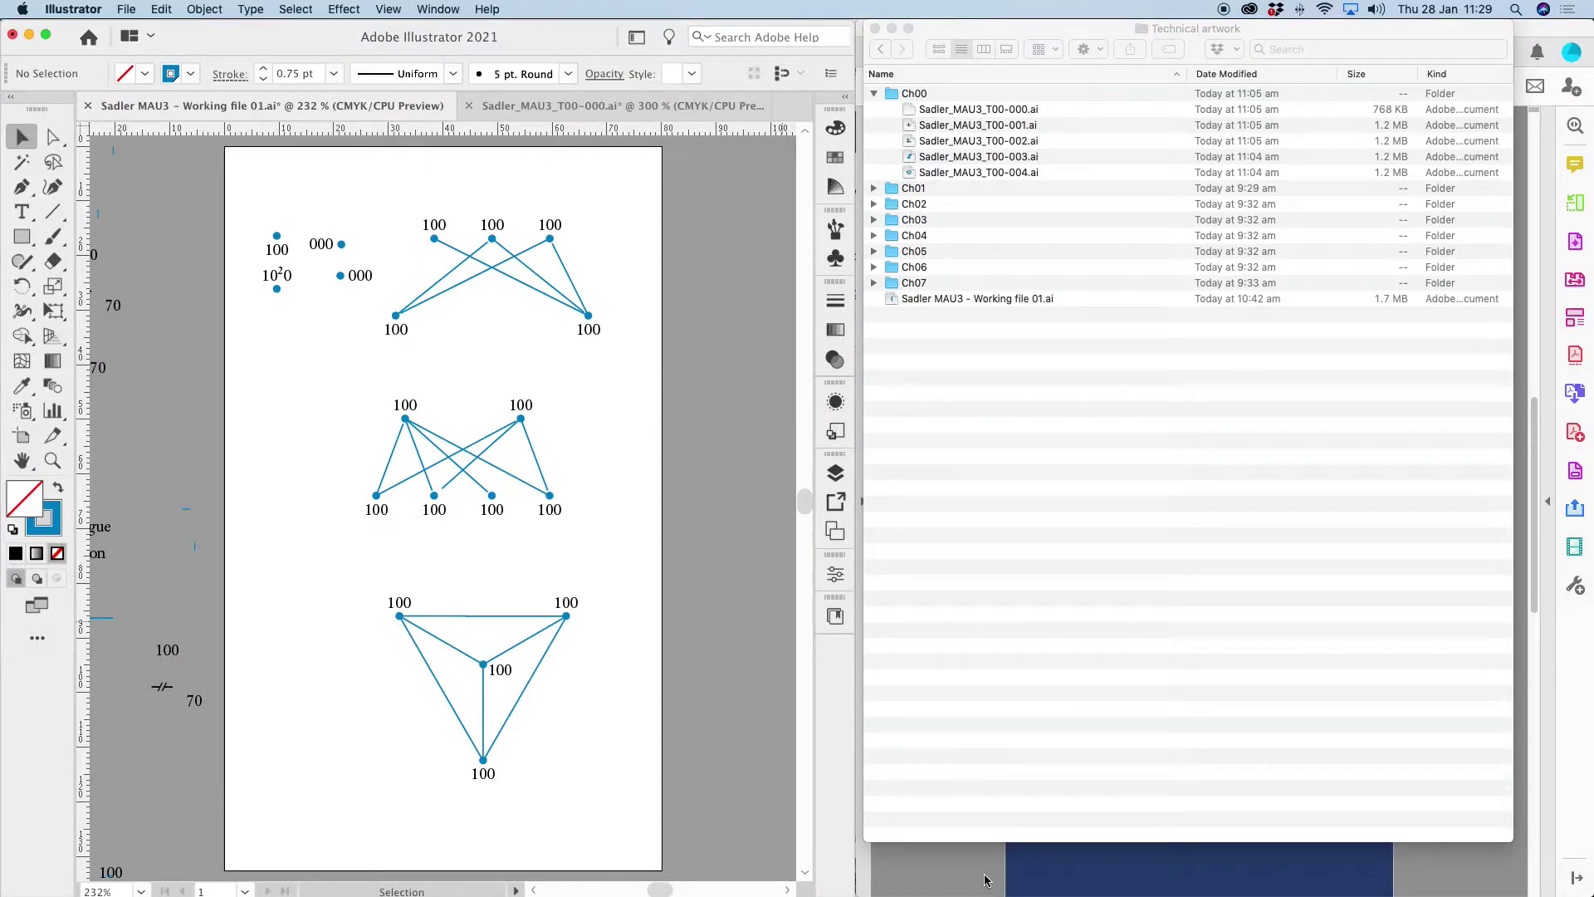
left_click(984, 880)
left_click(268, 578)
- Examine the graphs, labels and design elements stored around the artboard of the working file
key("super+1")
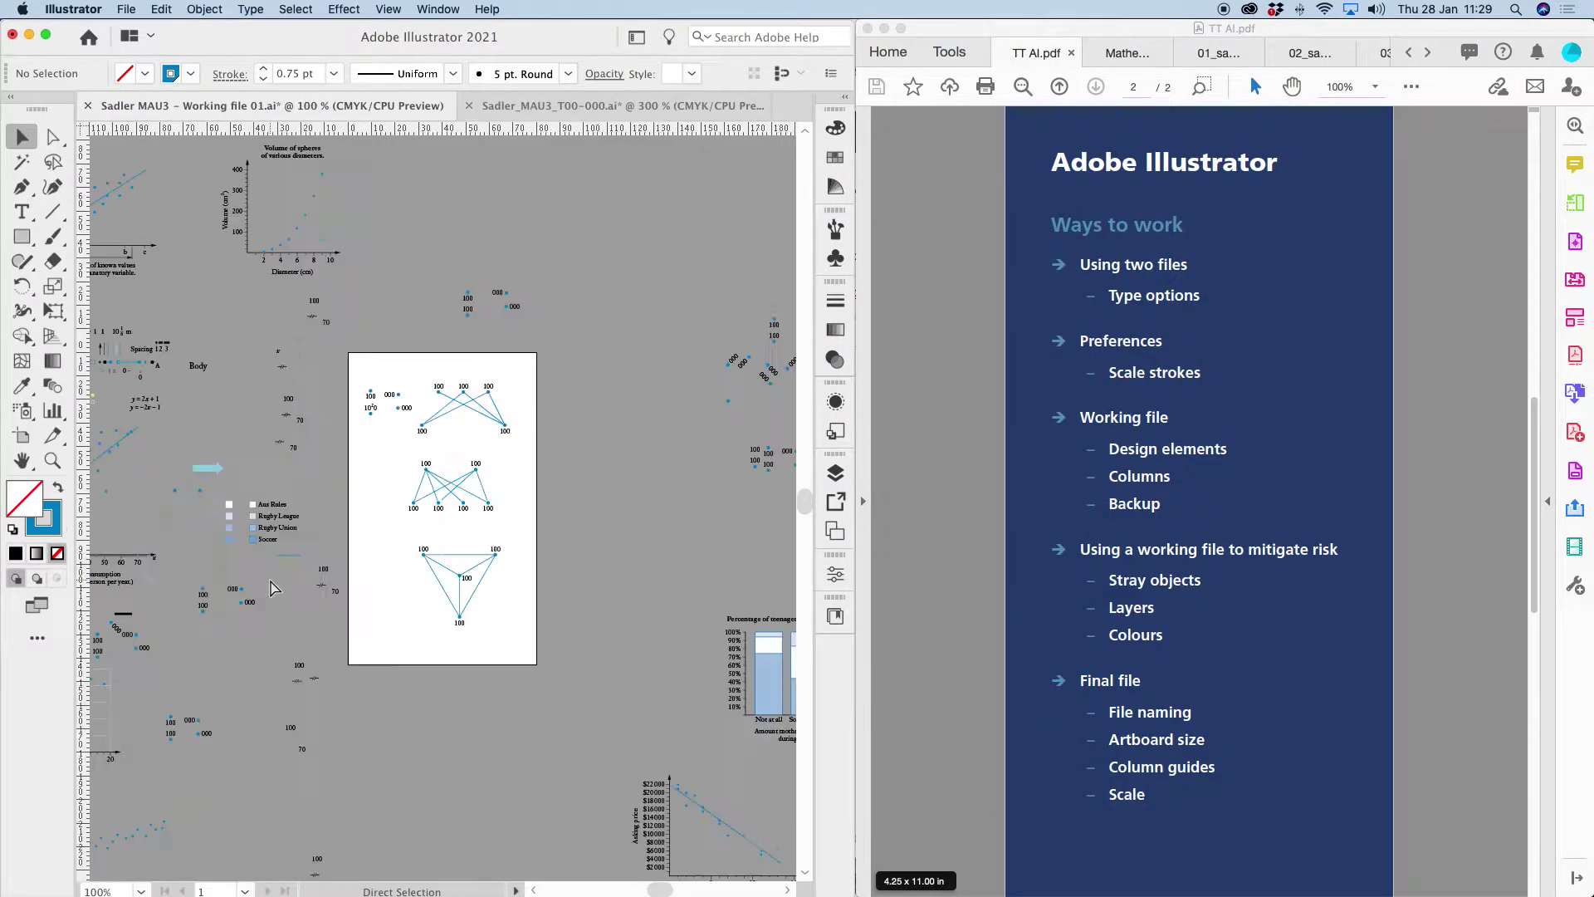
key("super+minus")
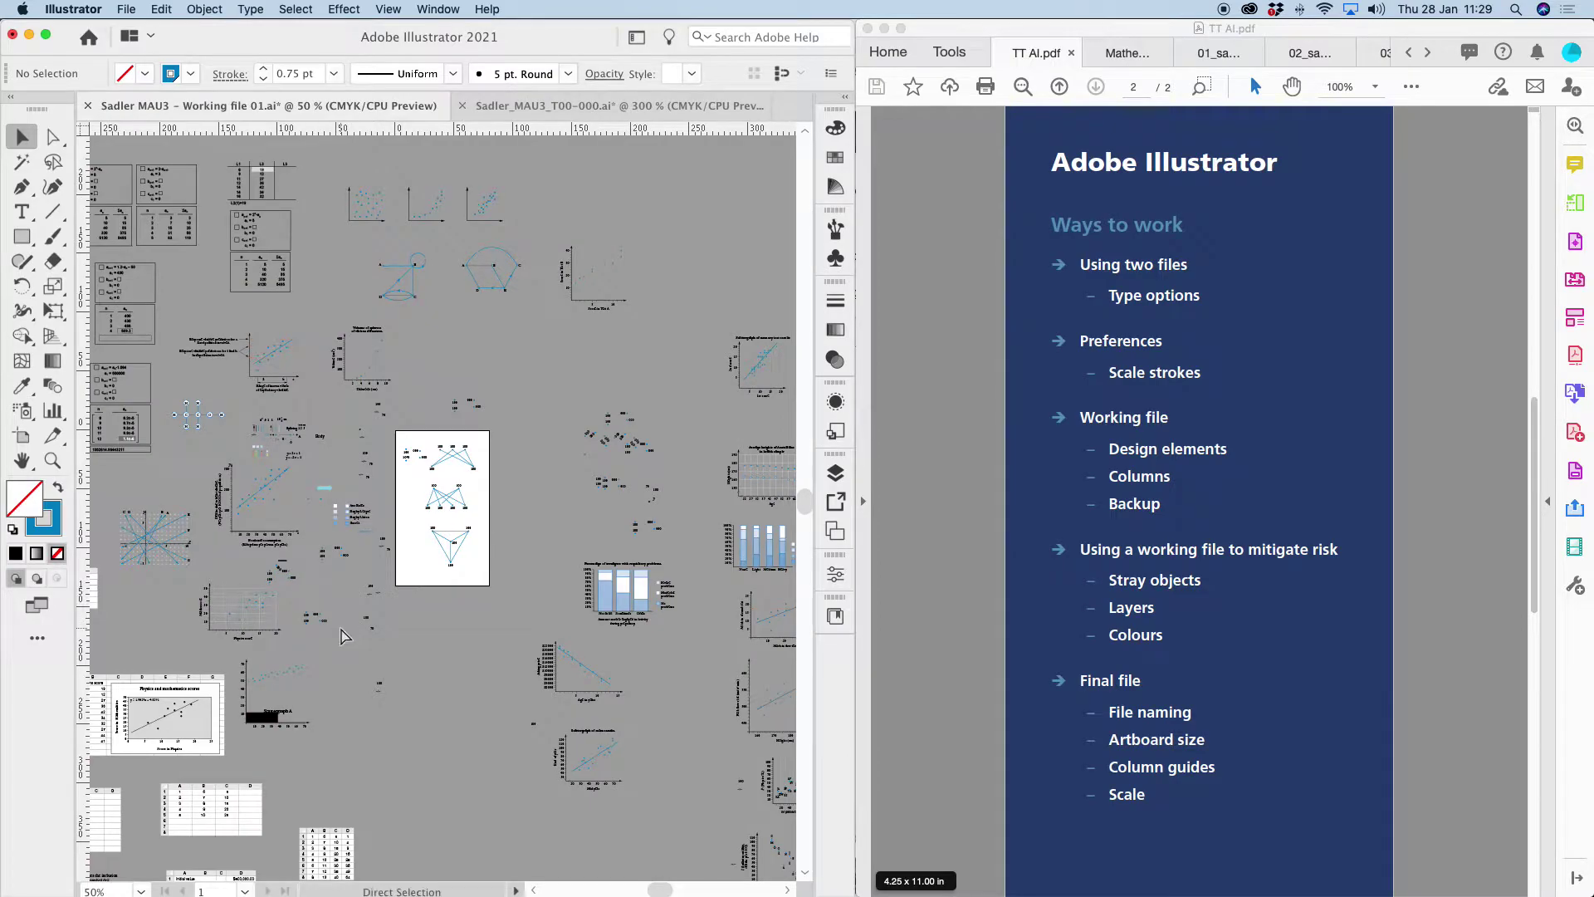
key("super+minus")
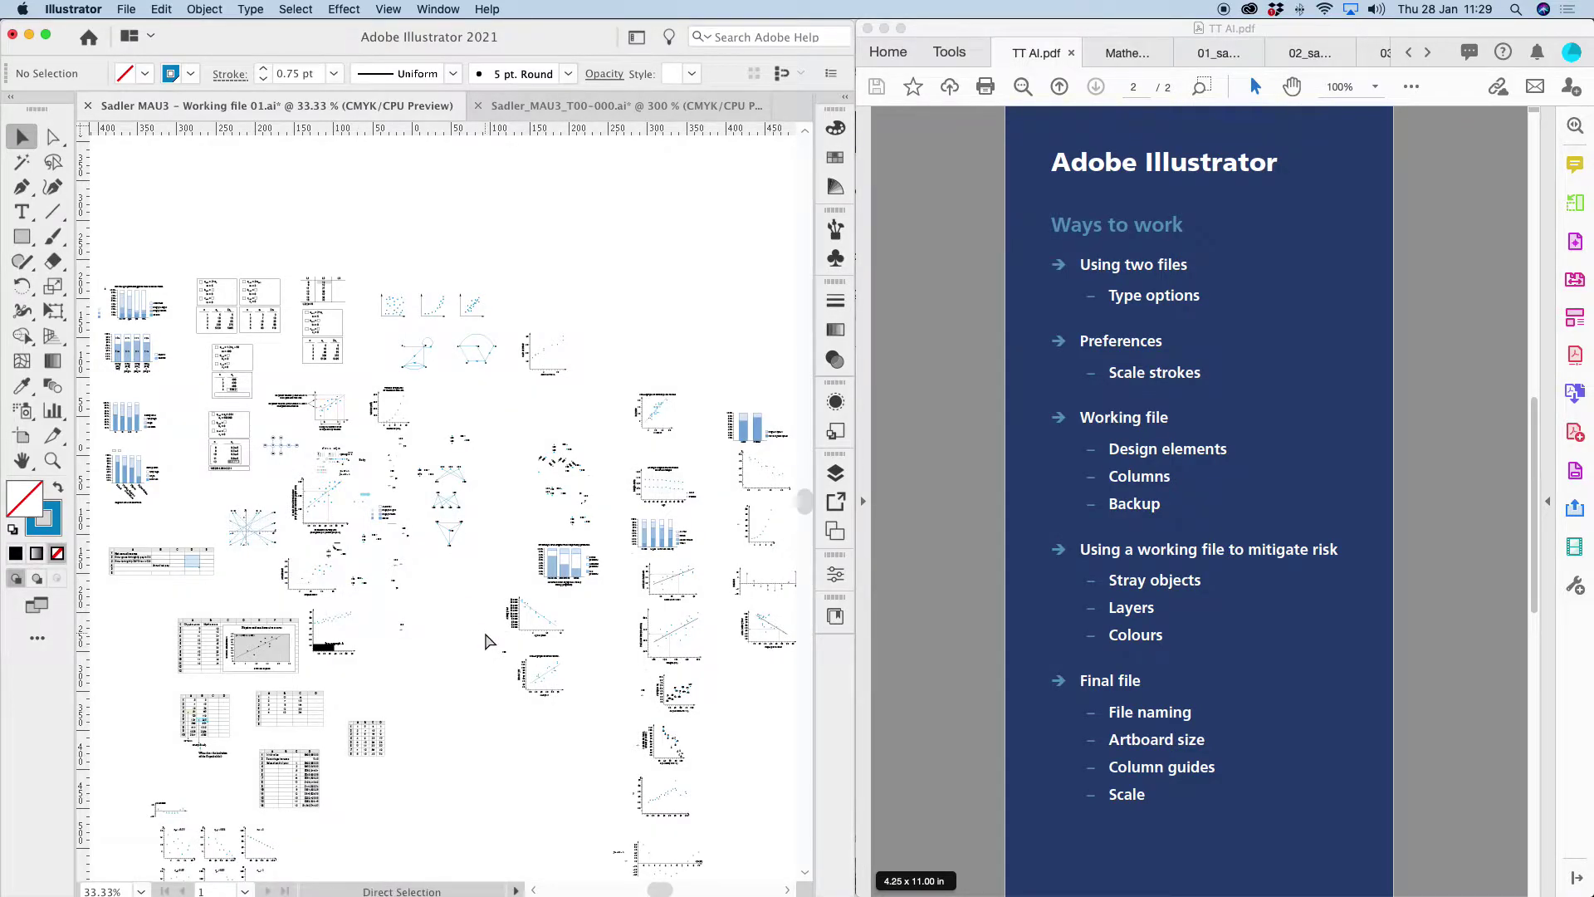
key("super+equal")
key("super+equal")
key("super+equal")
scroll(312, 520, "left", 3)
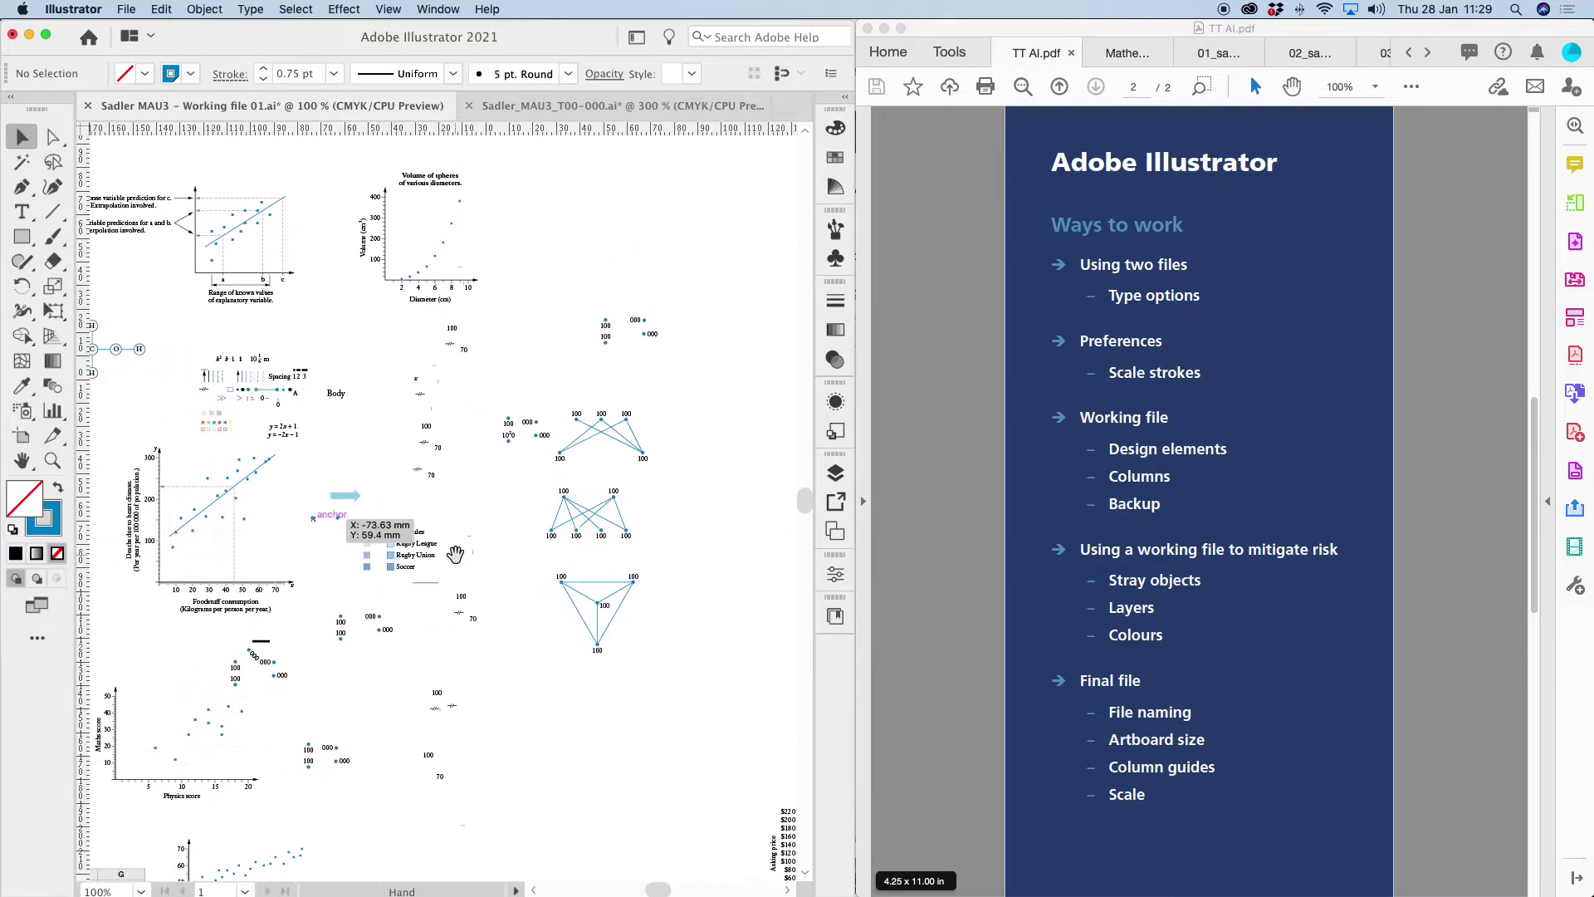
key("super+equal")
key("super+equal")
left_click_drag(317, 506, 523, 640)
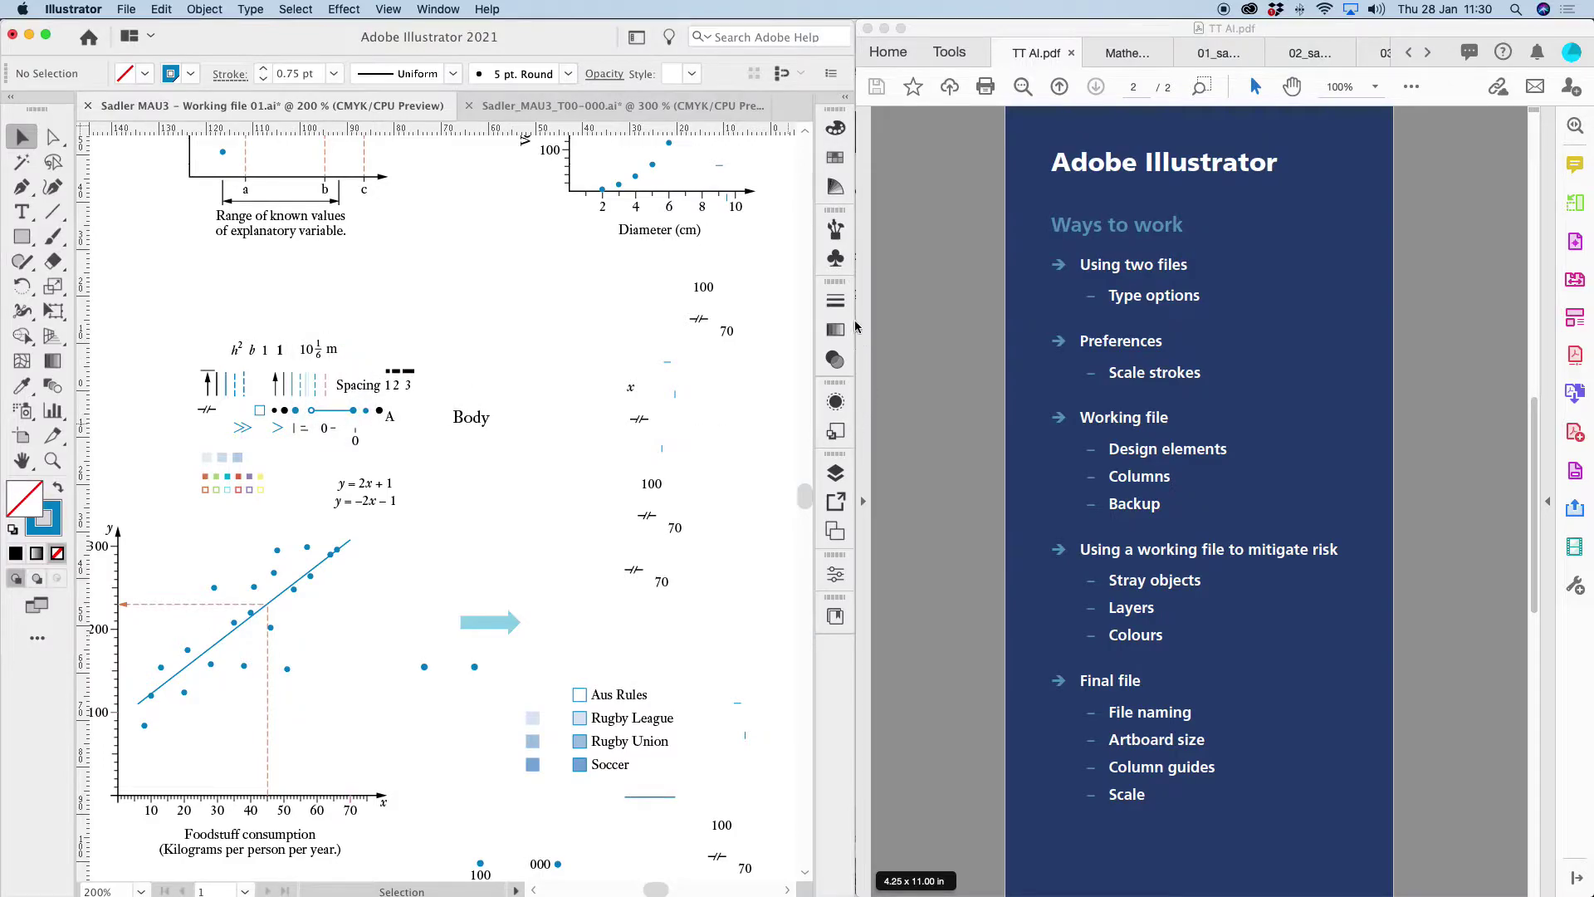
- Review the working file's colour swatches and return to a view of the whole artboard
left_click(836, 157)
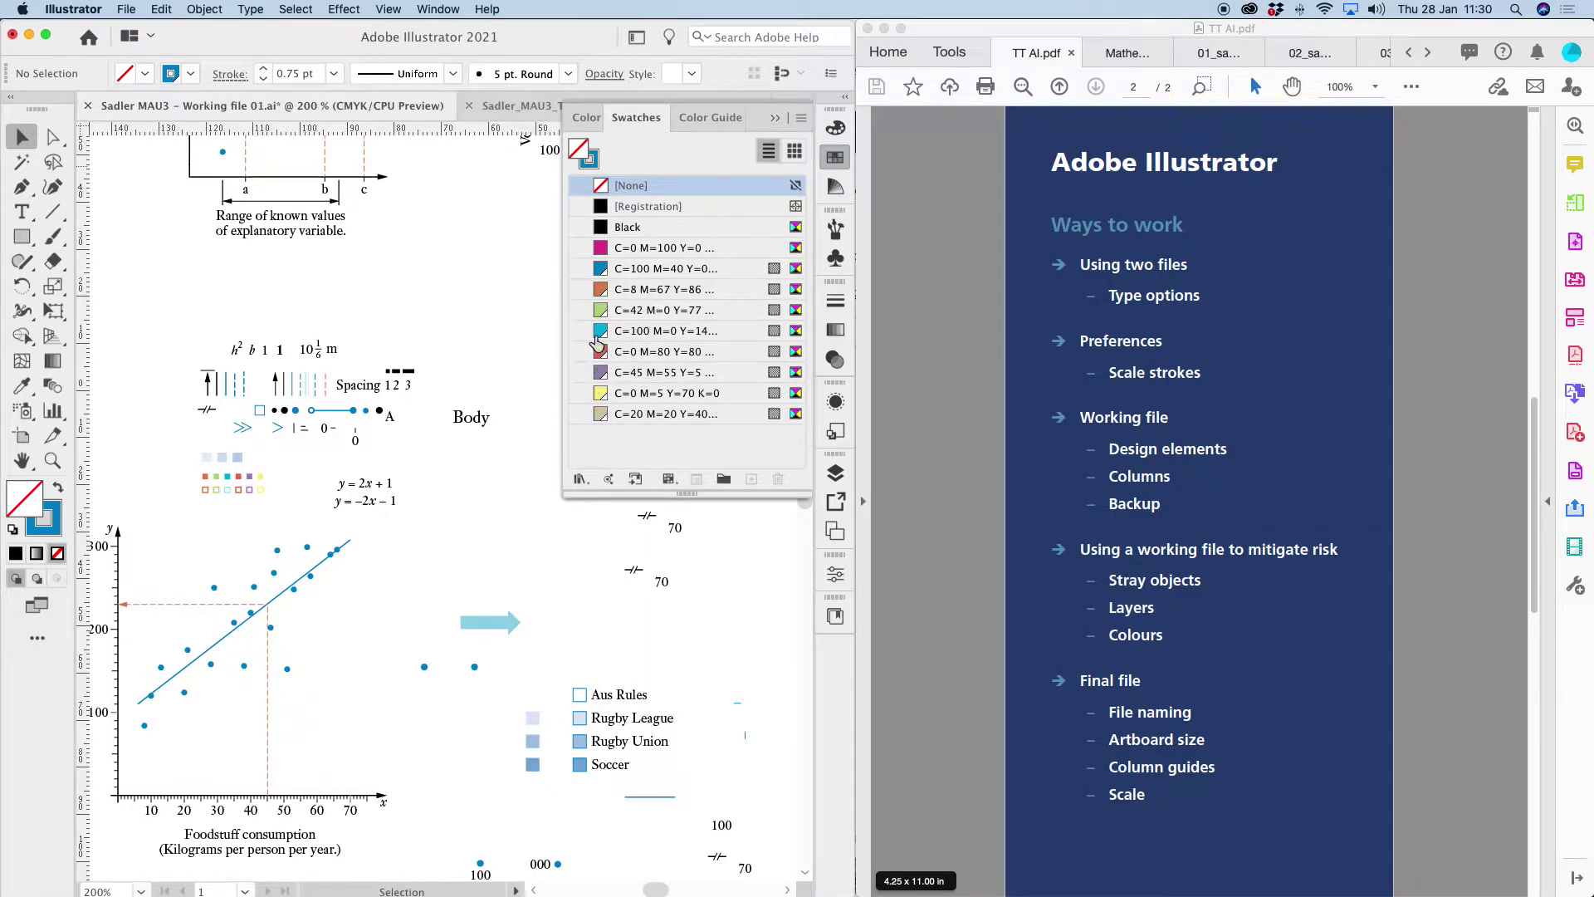
left_click(774, 120)
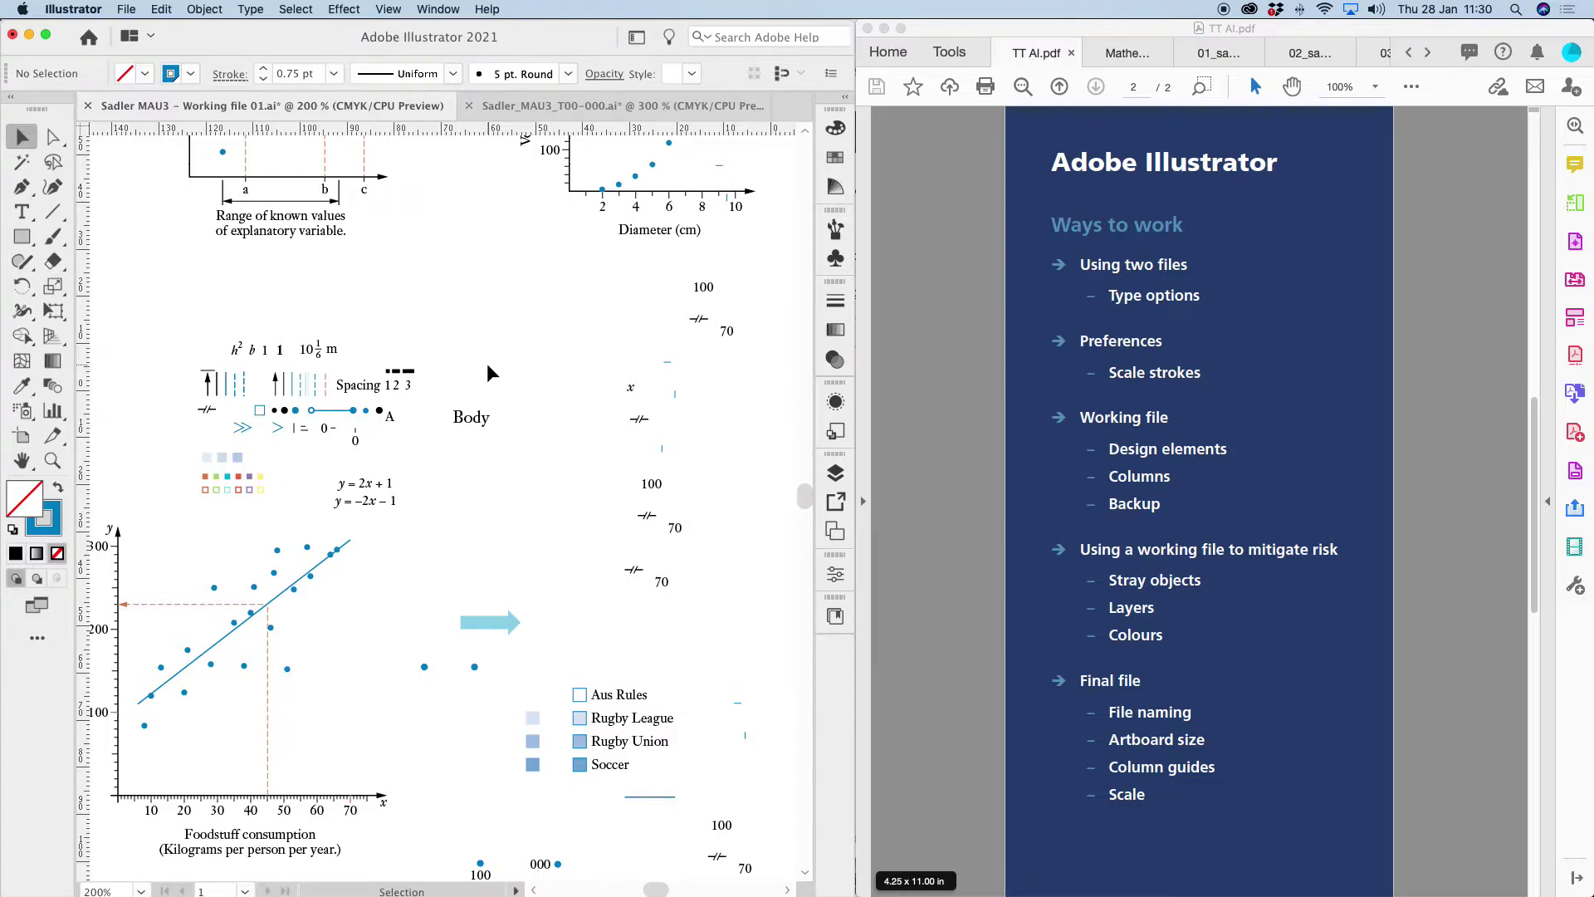
key("space")
left_click_drag(535, 480, 488, 450)
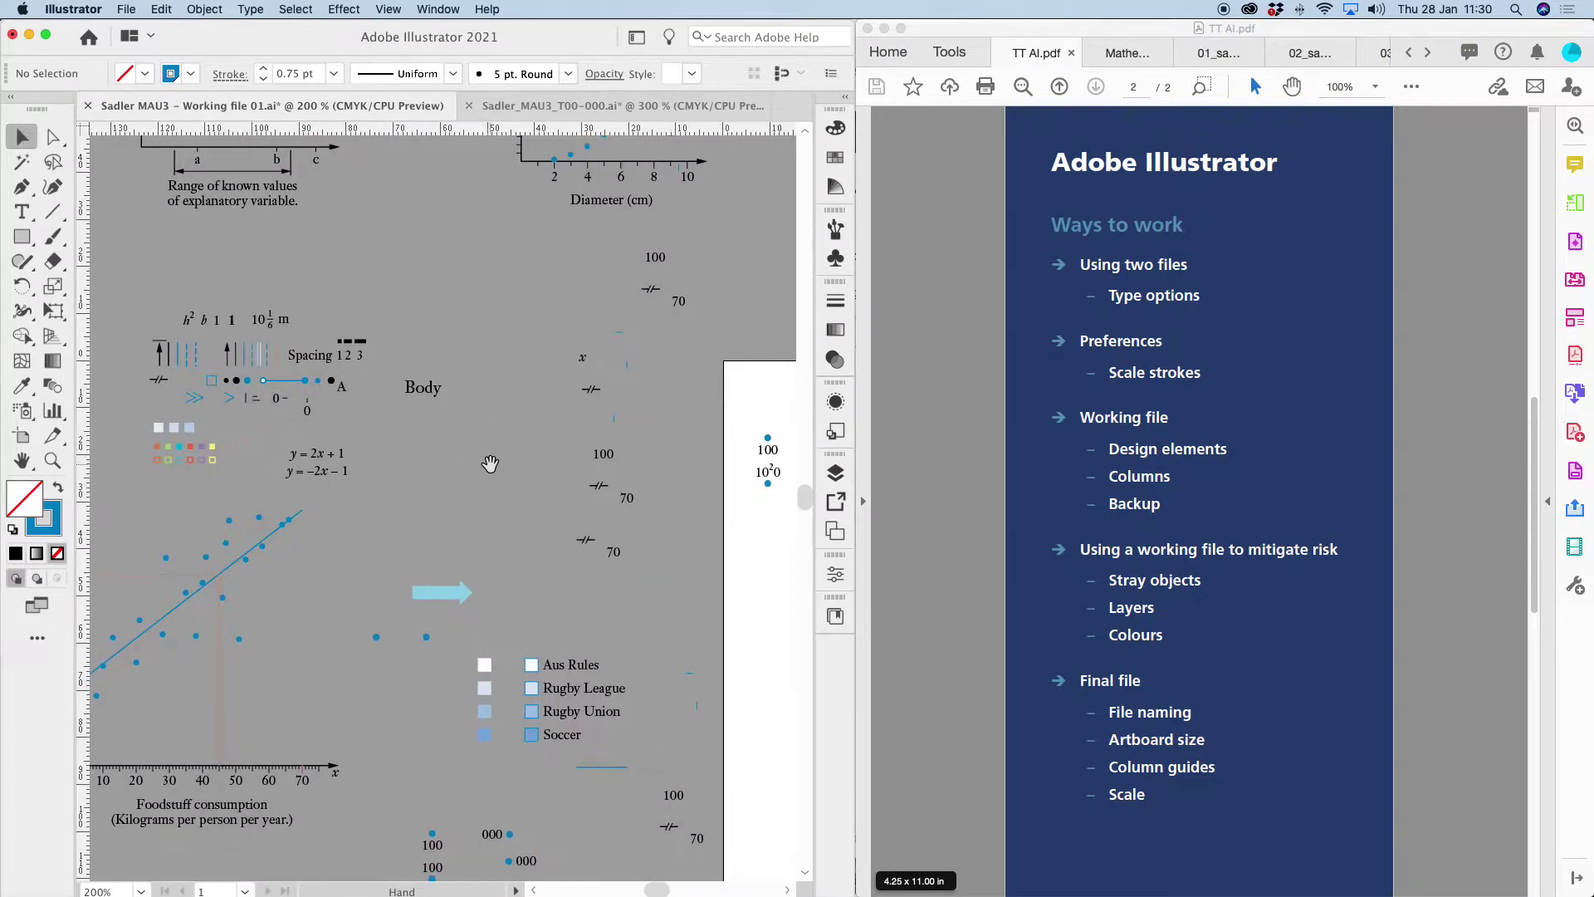
key("super+minus")
key("super+minus")
left_click_drag(517, 513, 391, 500)
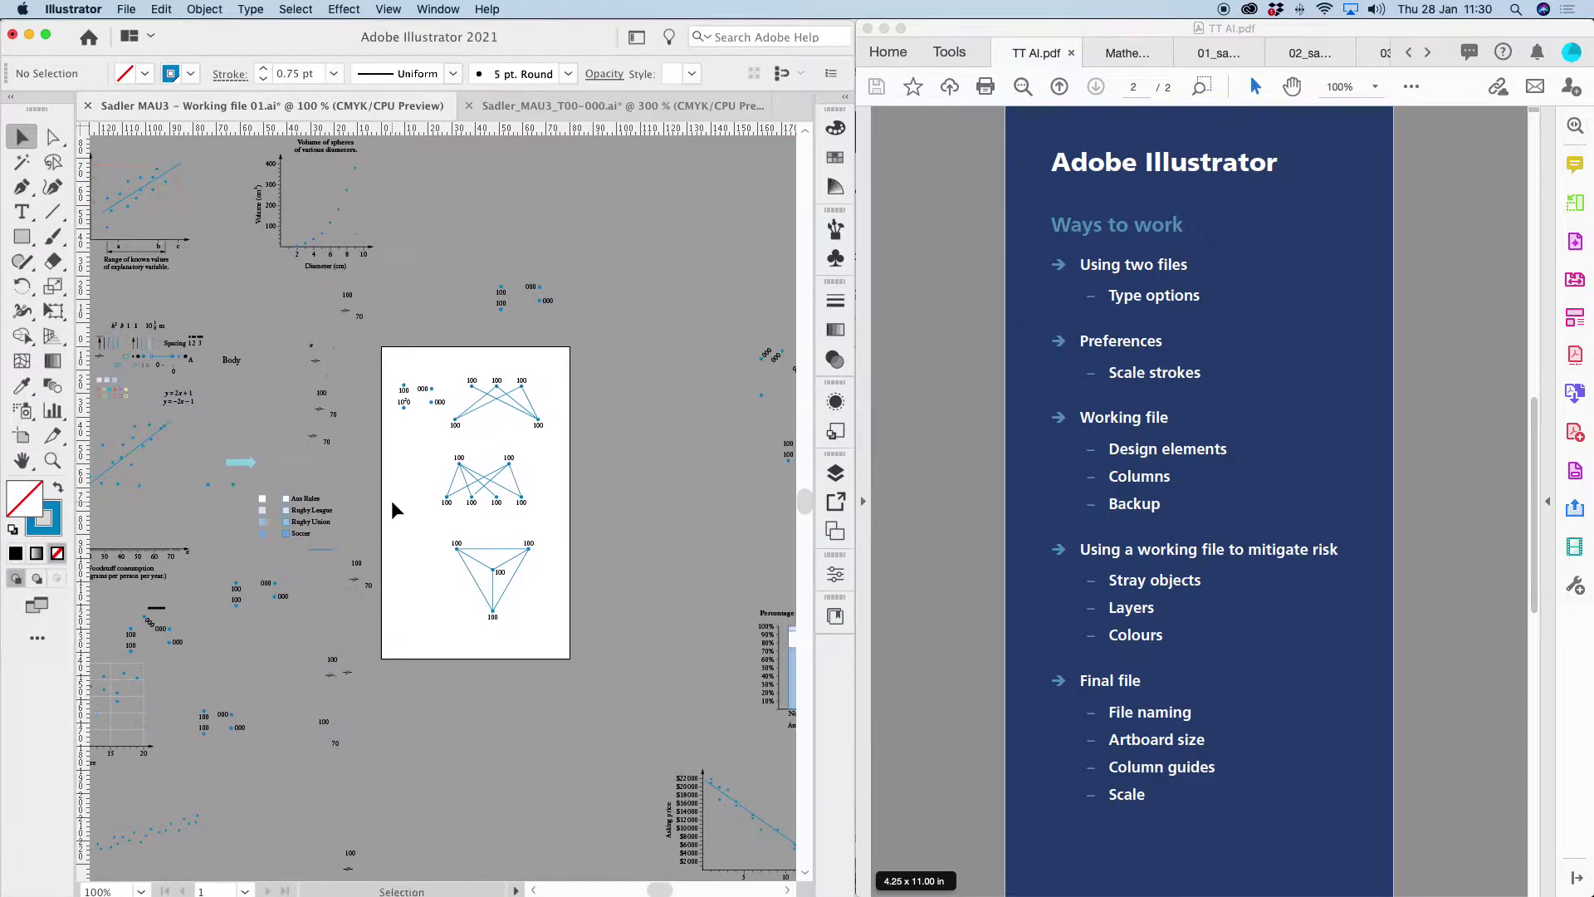
key("super+0")
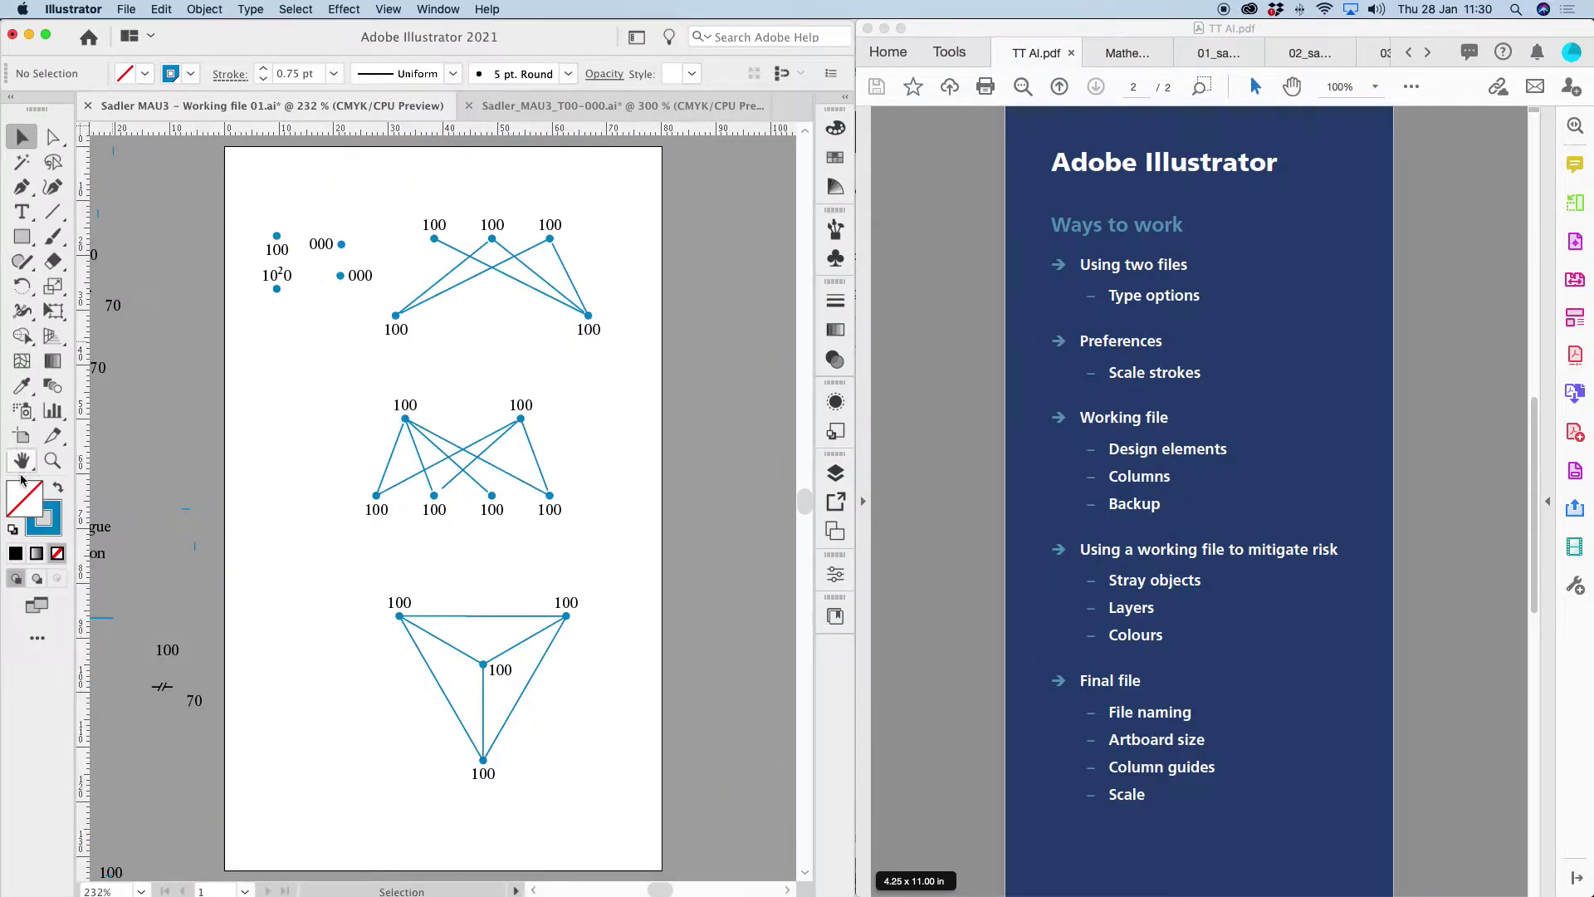
- Inspect the width and height of Artboard 1 in artboard editing mode
left_click(22, 435)
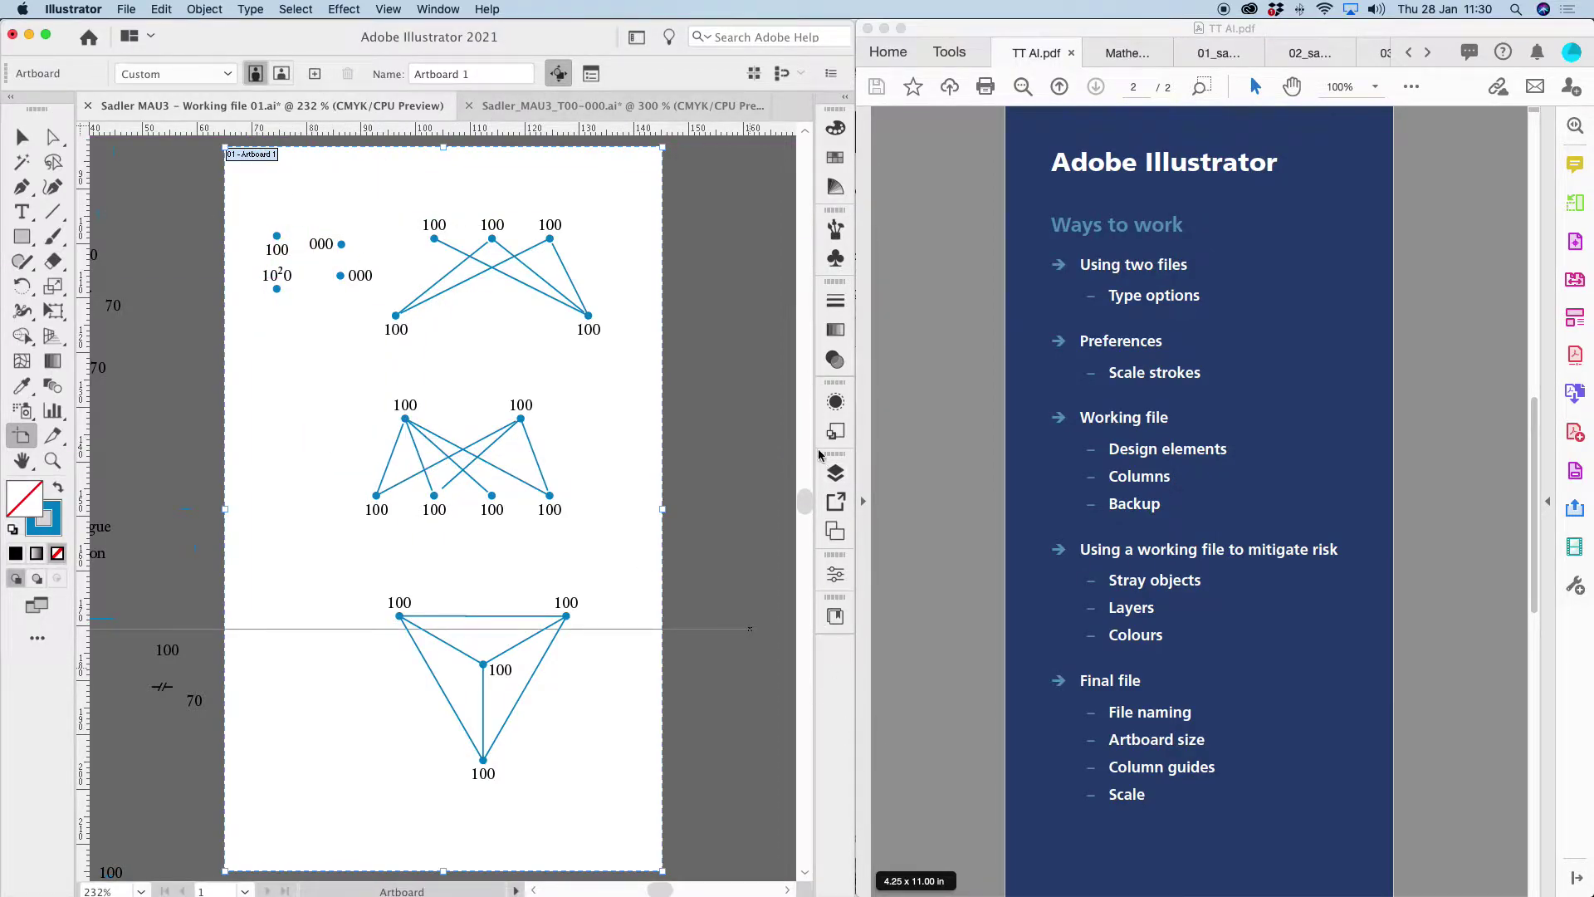
left_click(836, 574)
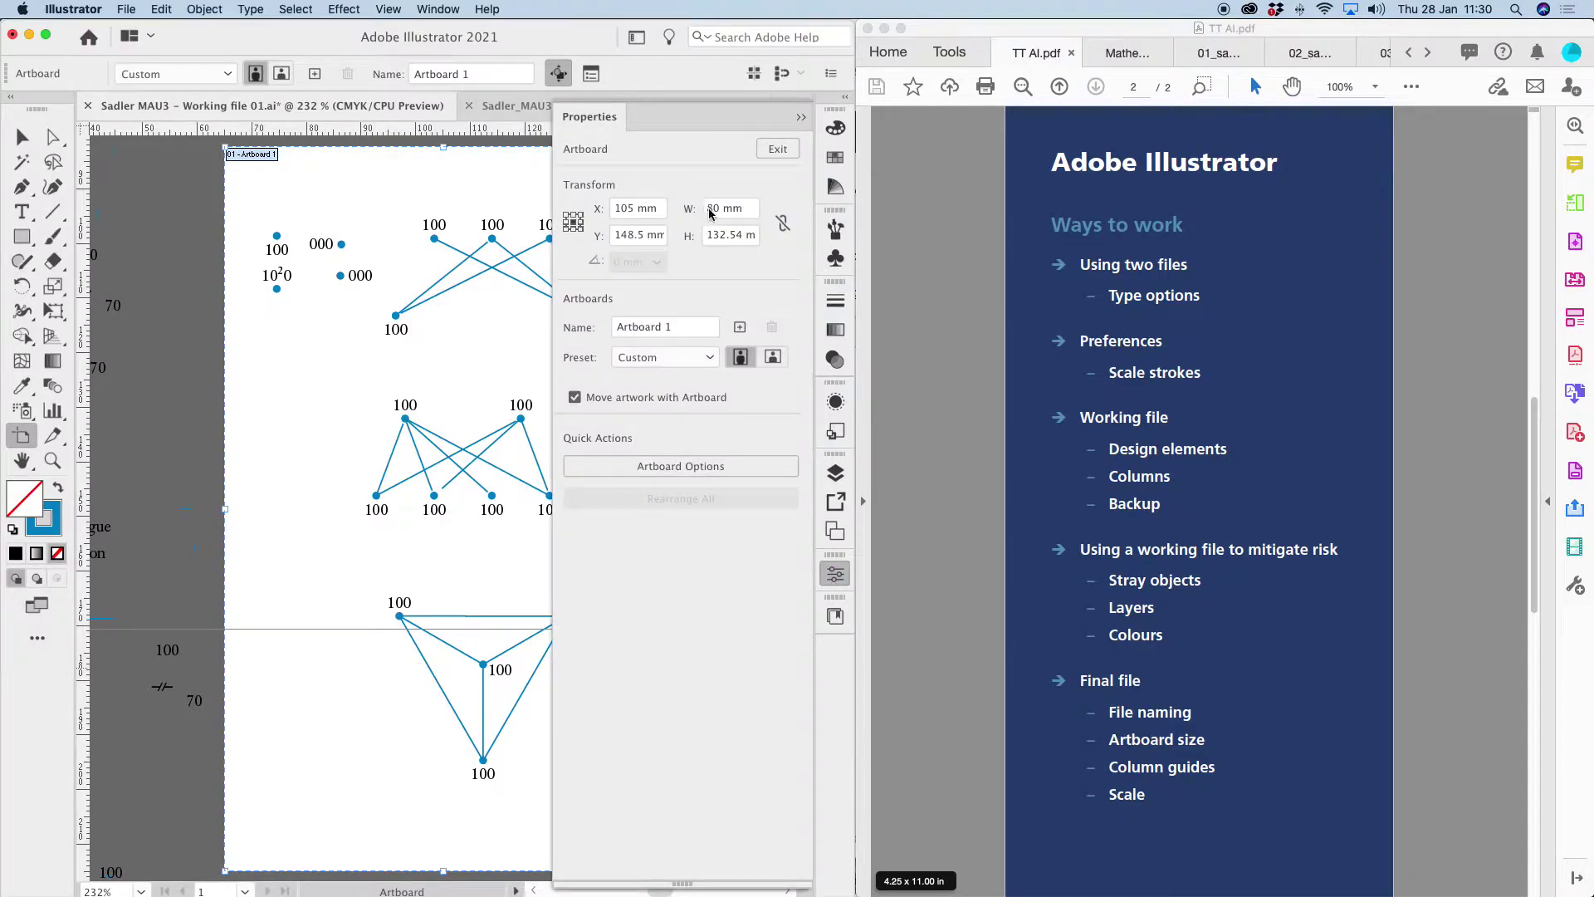
left_click(799, 120)
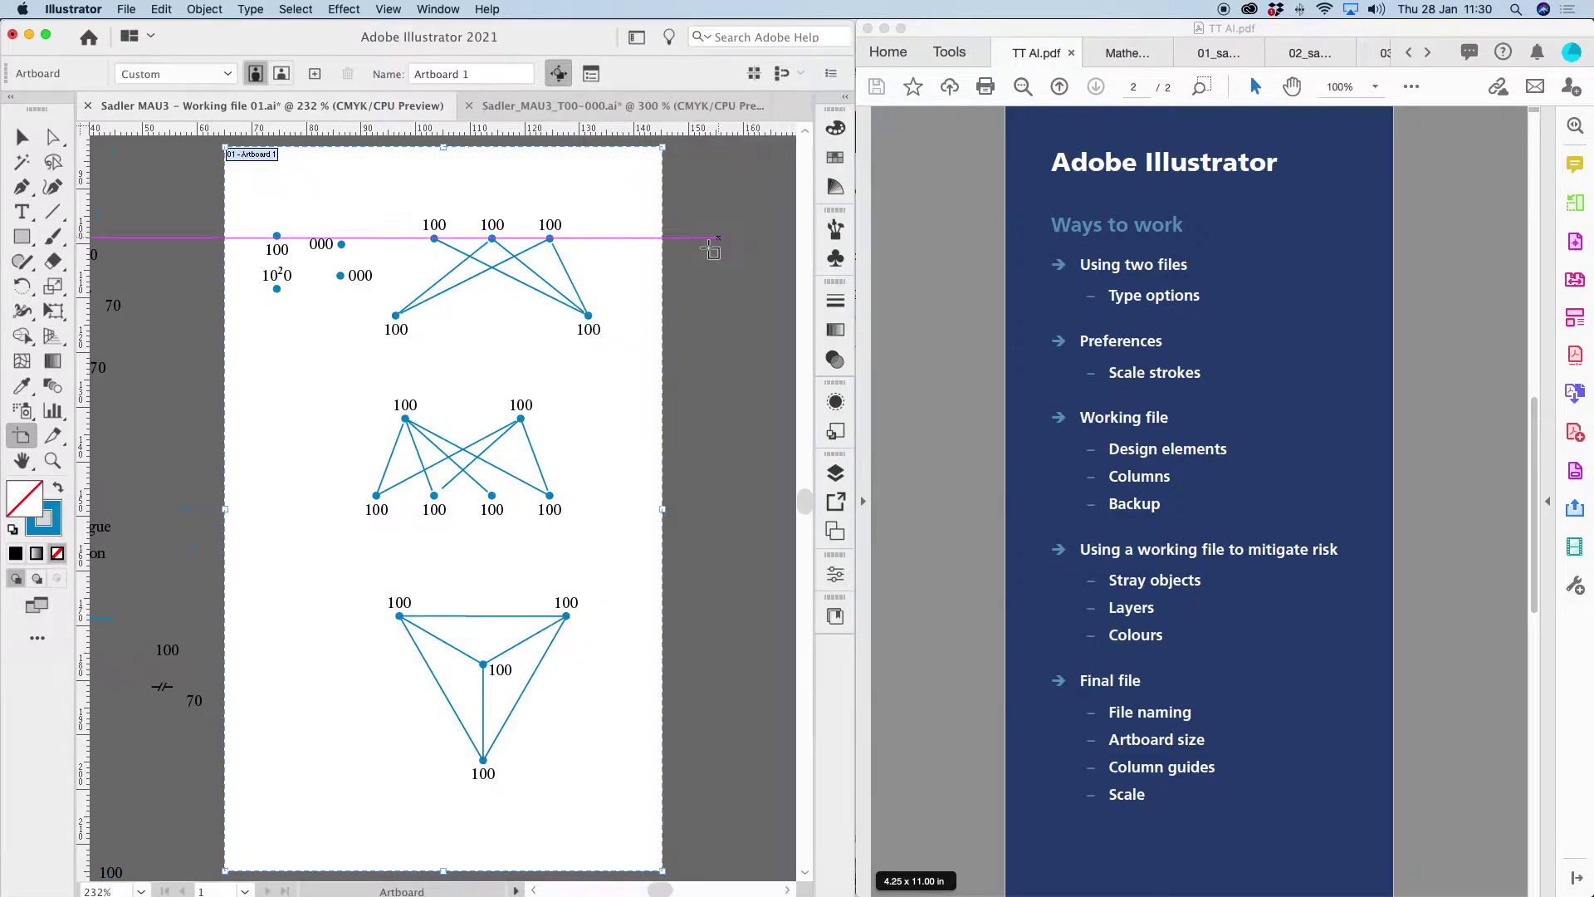
- View the chapter 01 textbook PDF in Acrobat for its page layout, and leave artboard editing in Illustrator
left_click(1221, 54)
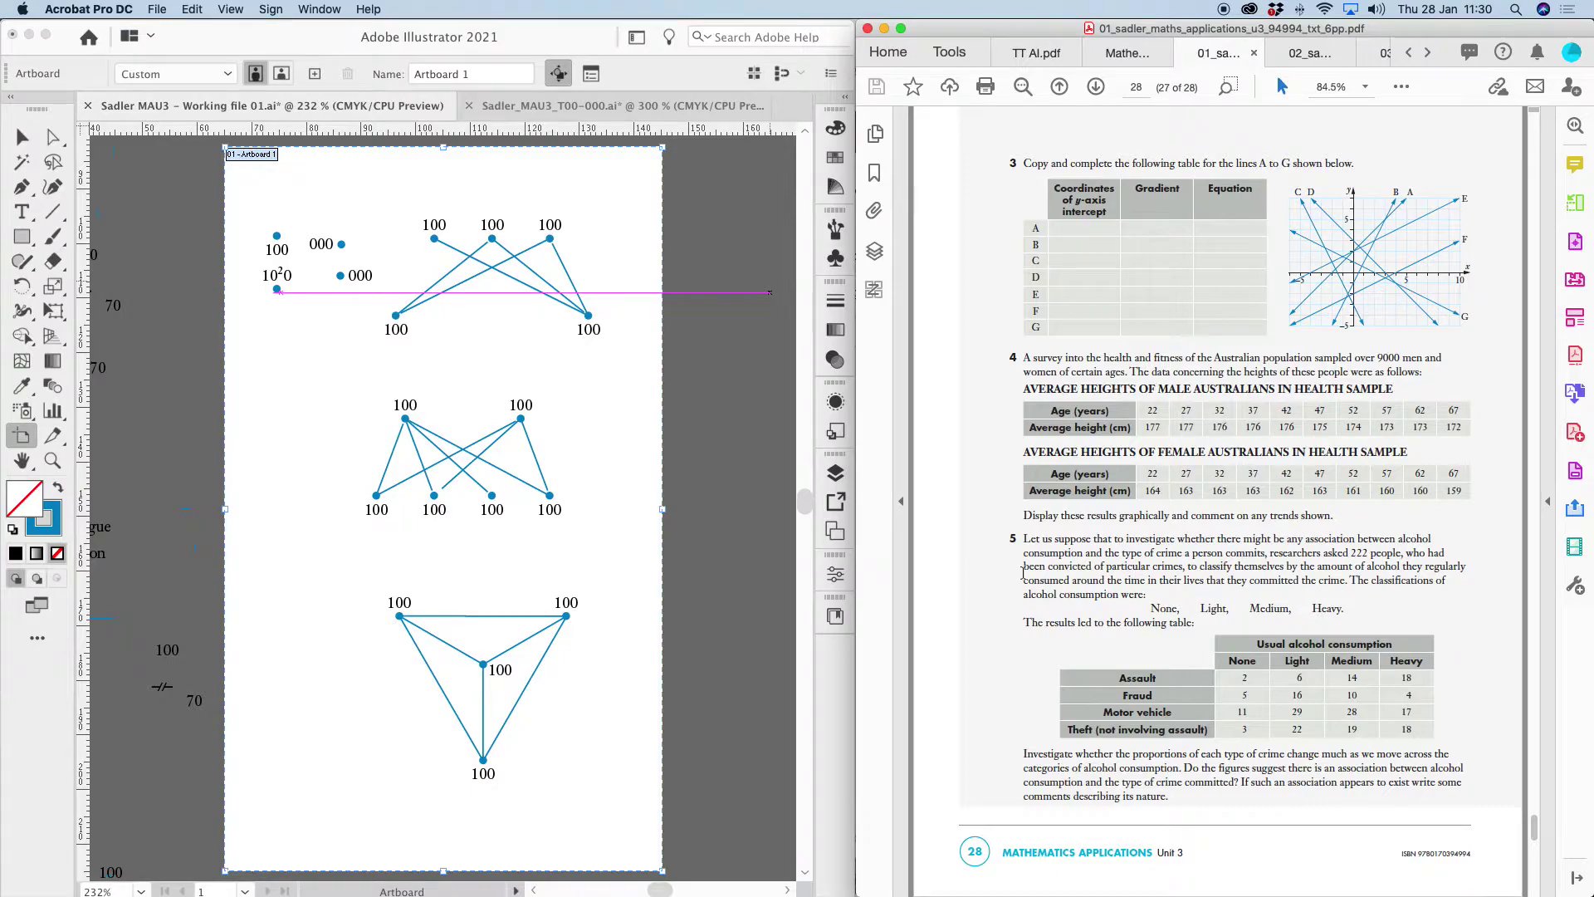
left_click(253, 551)
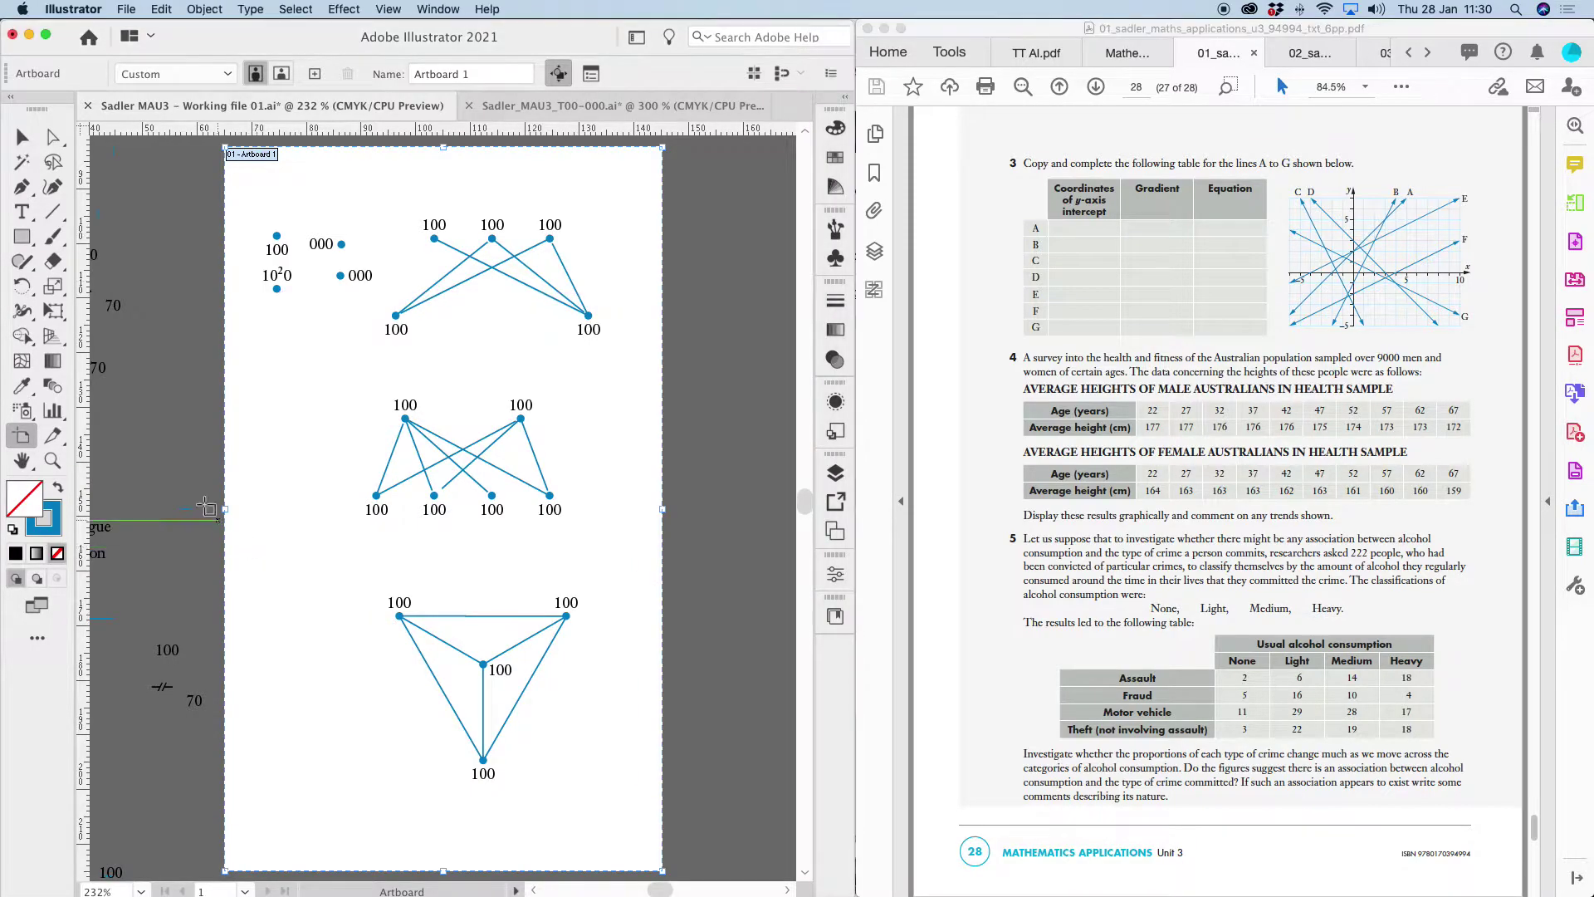
left_click(23, 136)
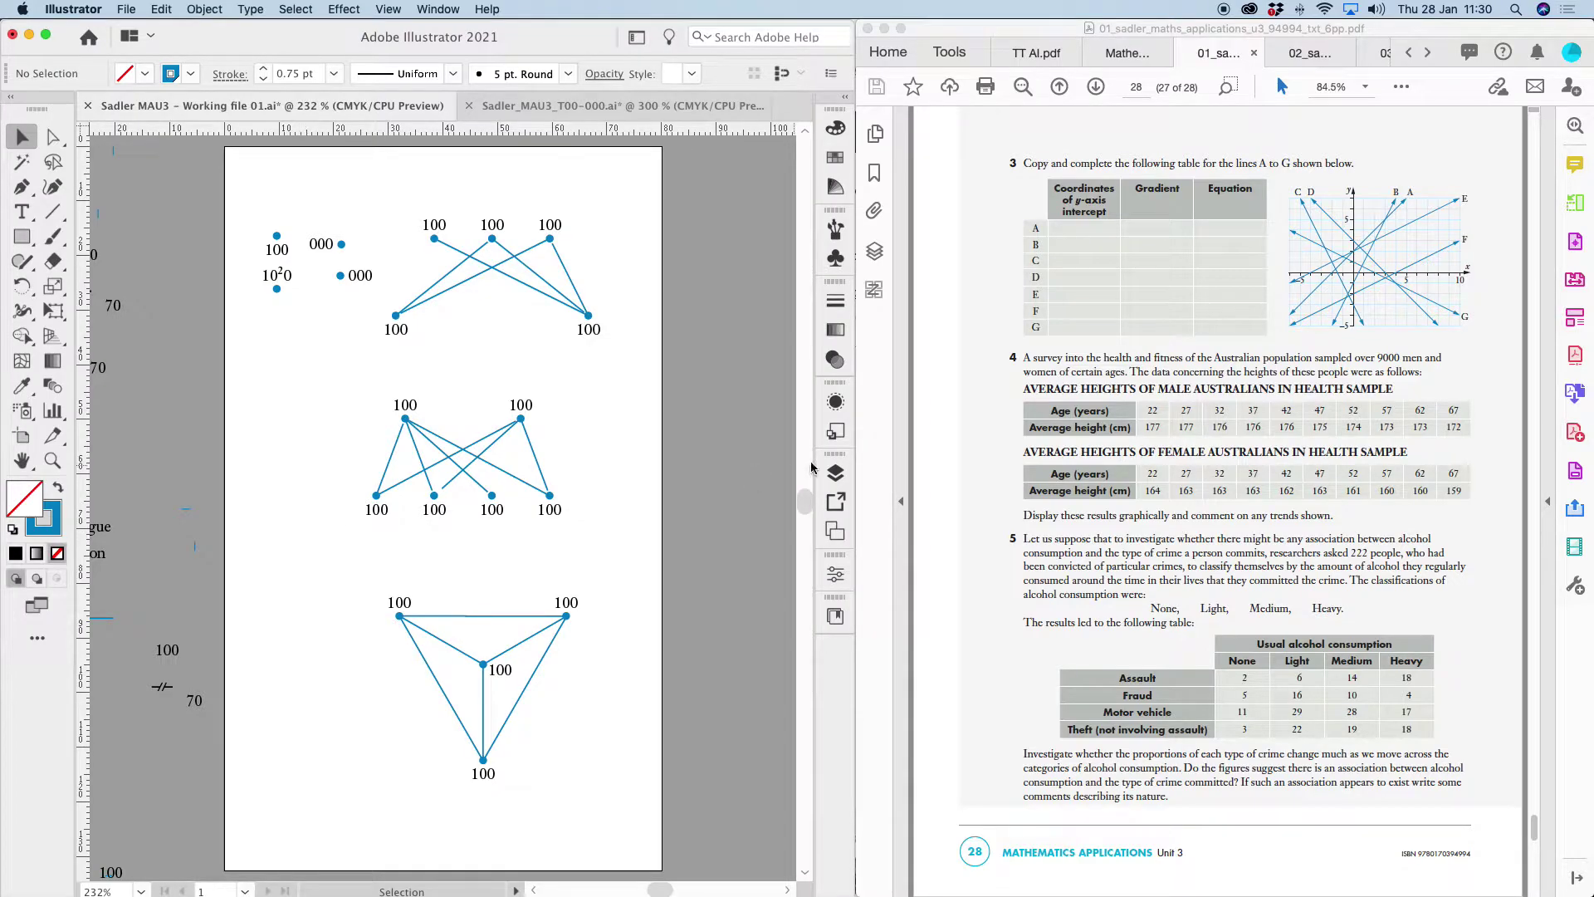
- Examine how figures fit the text columns on pages 28 back to 20 of the chapter 01 PDF, and return to TT AI.pdf
left_click(990, 368)
left_click(1096, 88)
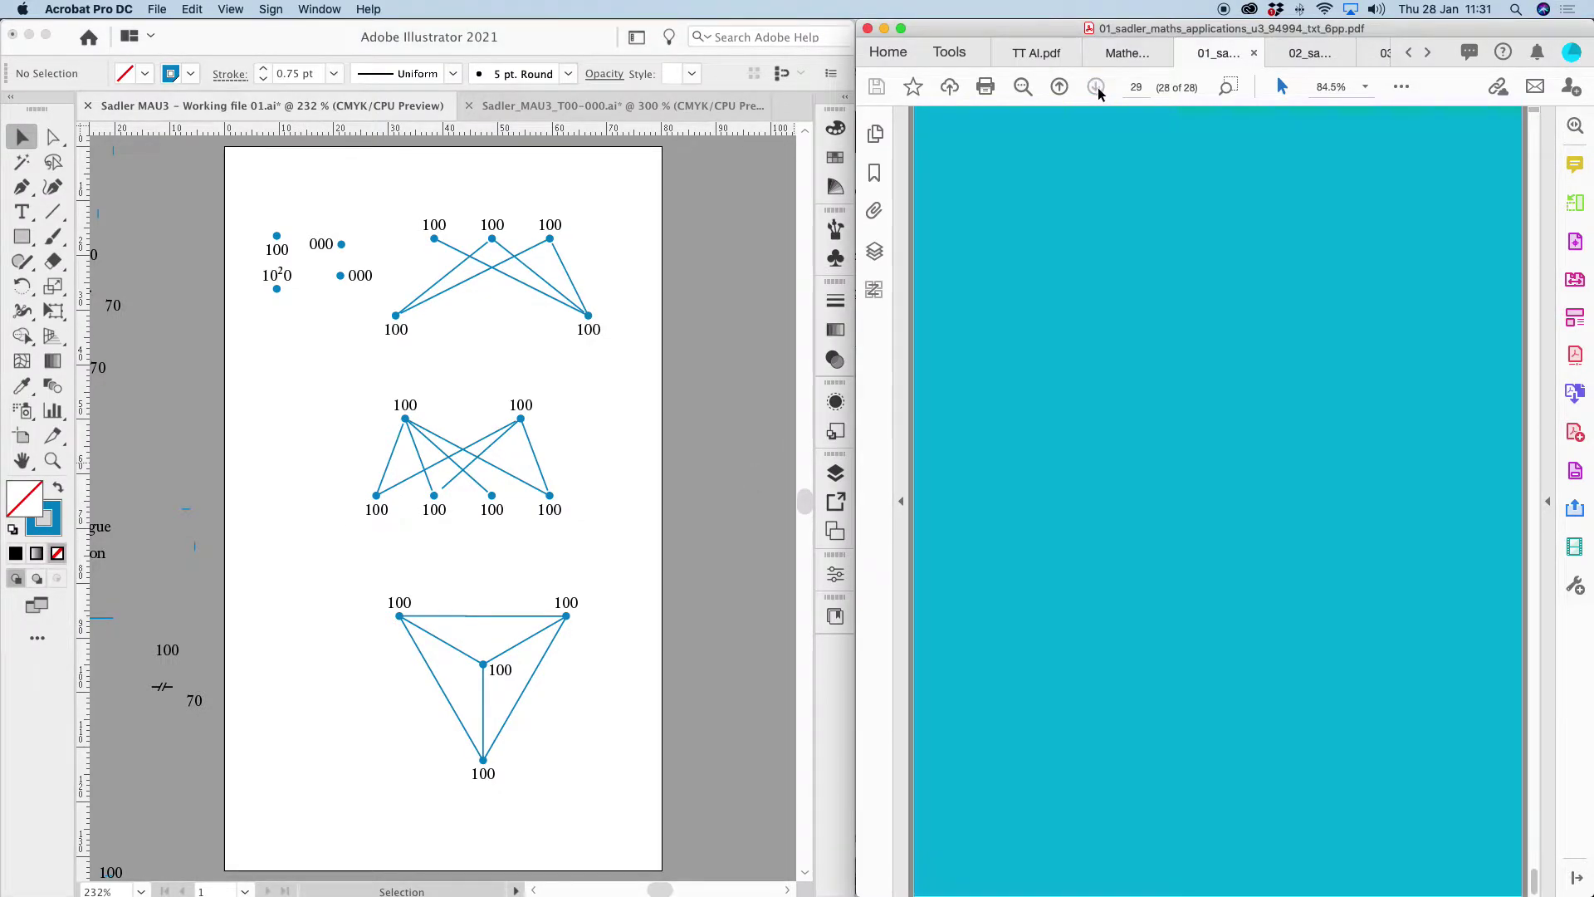
left_click(1058, 88)
left_click(1057, 88)
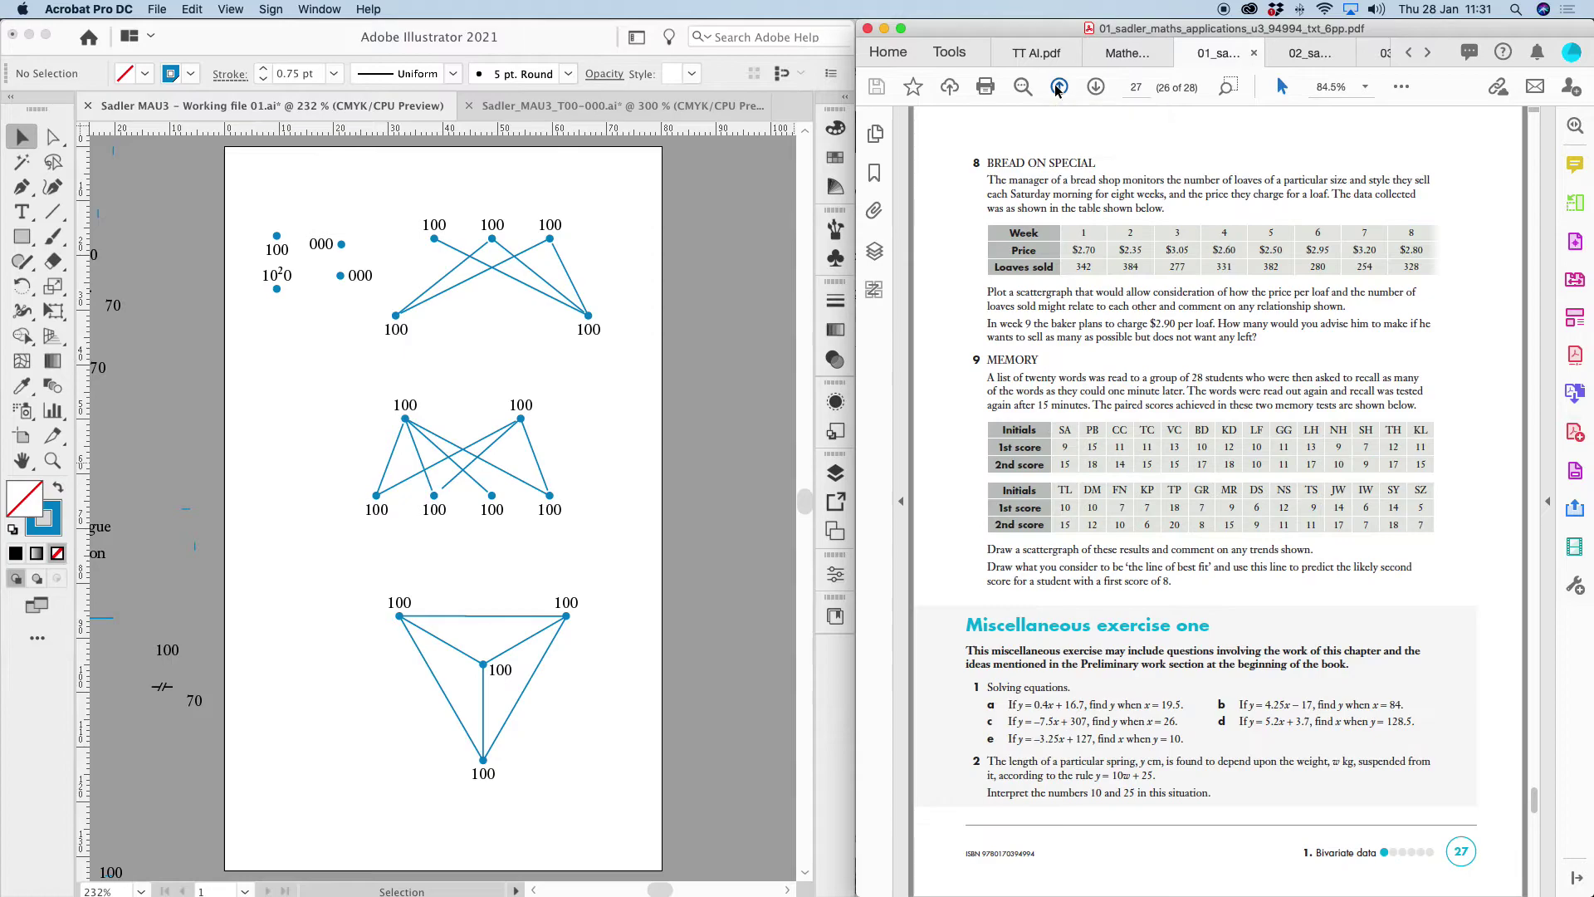
left_click(1058, 88)
left_click(1058, 88)
left_click(1058, 88)
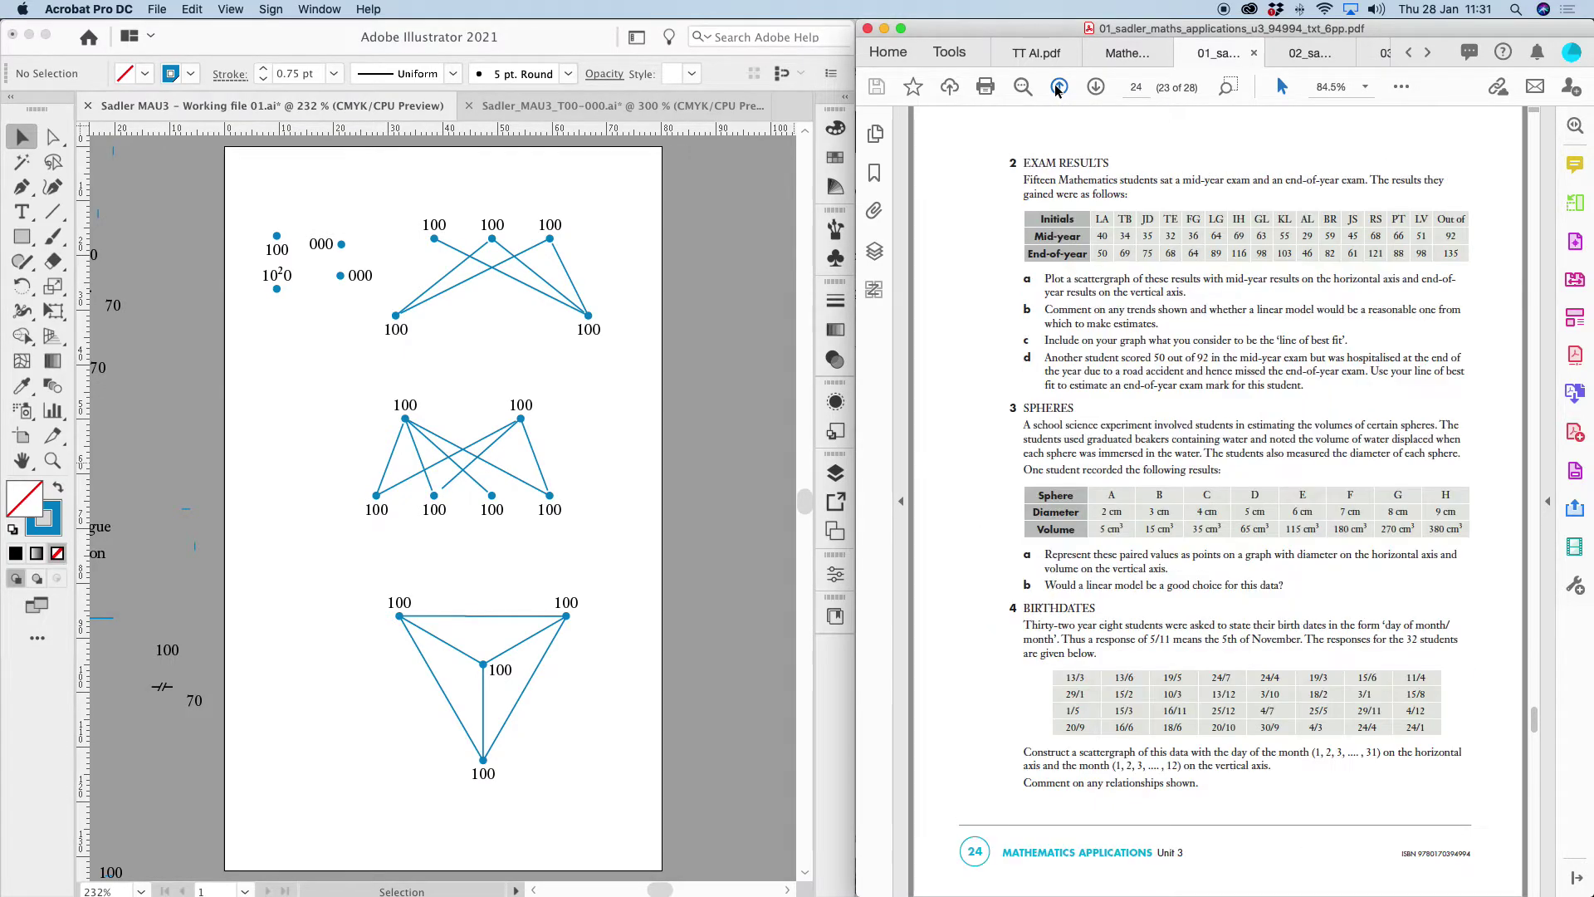
left_click(1057, 88)
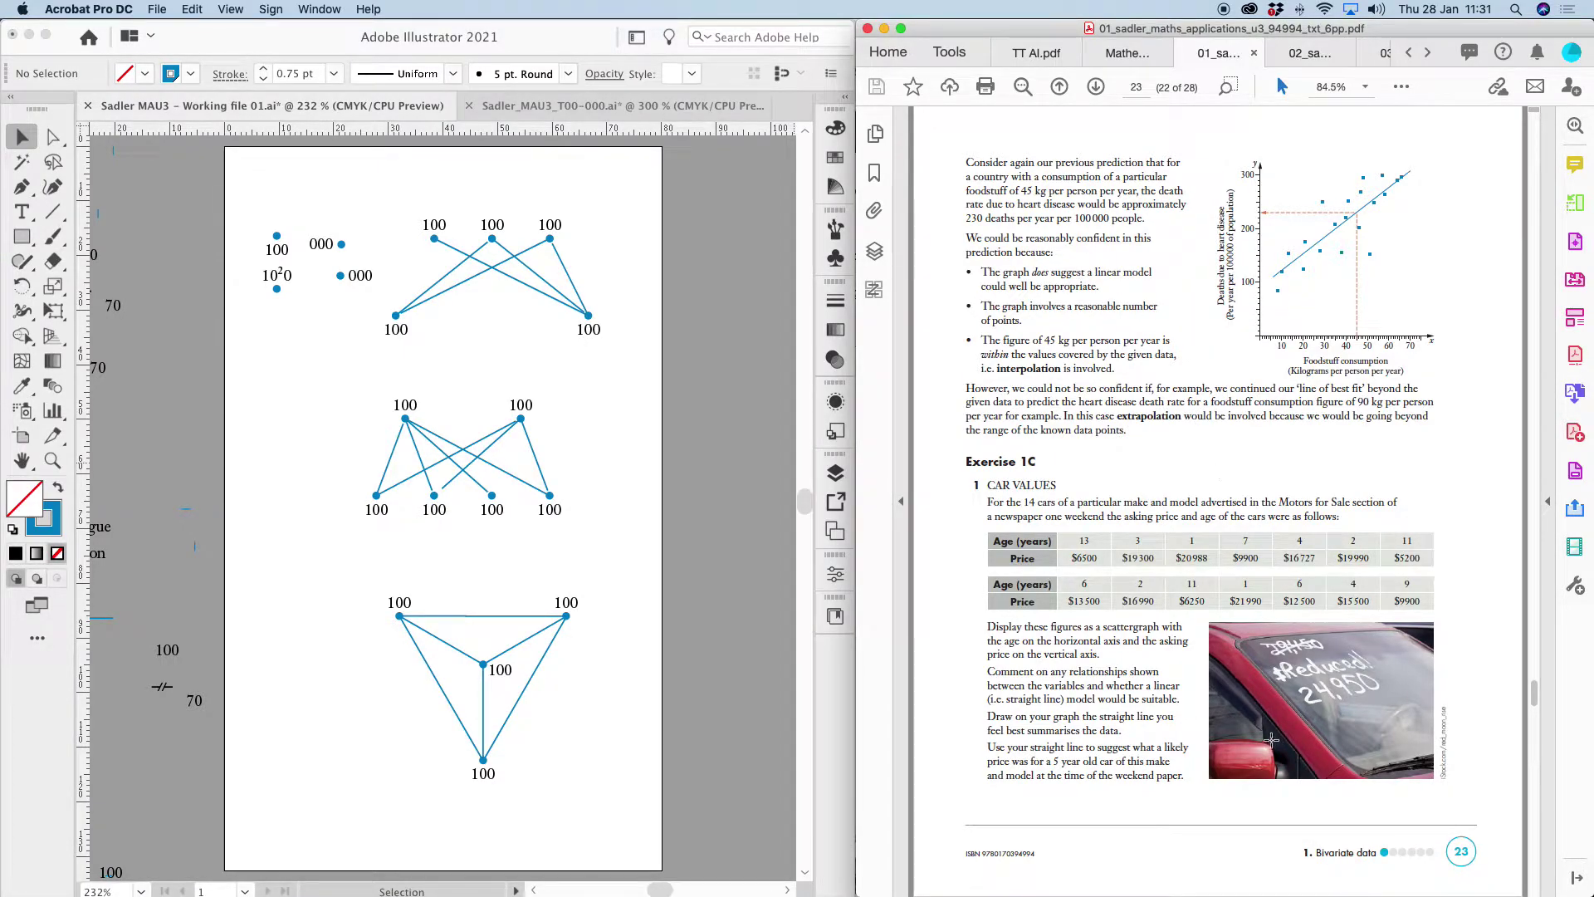
left_click(1059, 86)
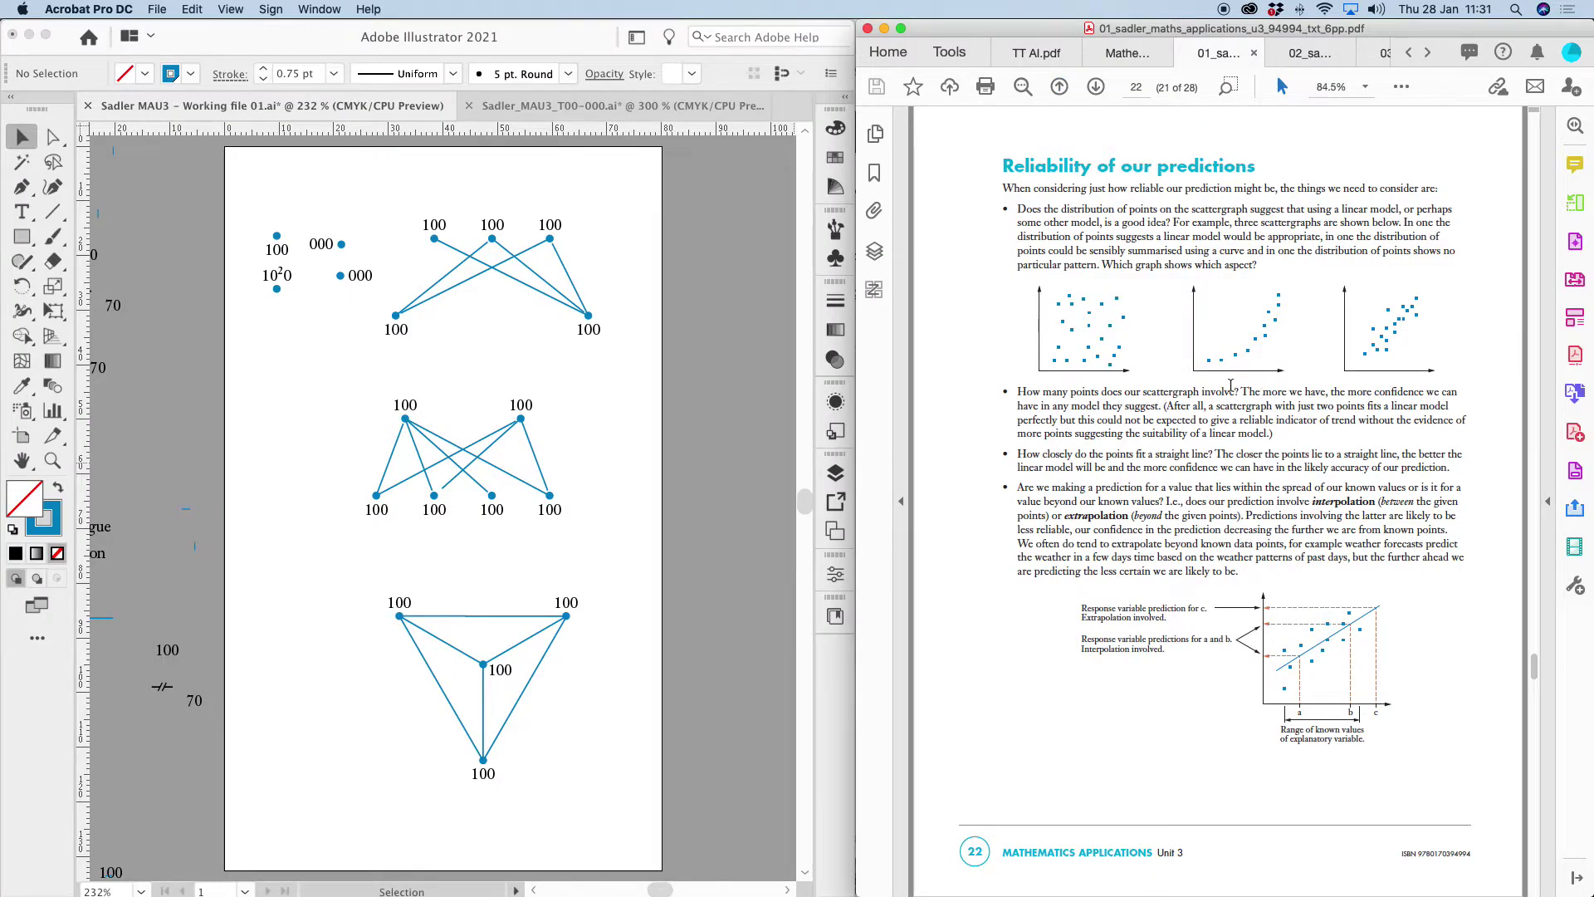
left_click(1059, 87)
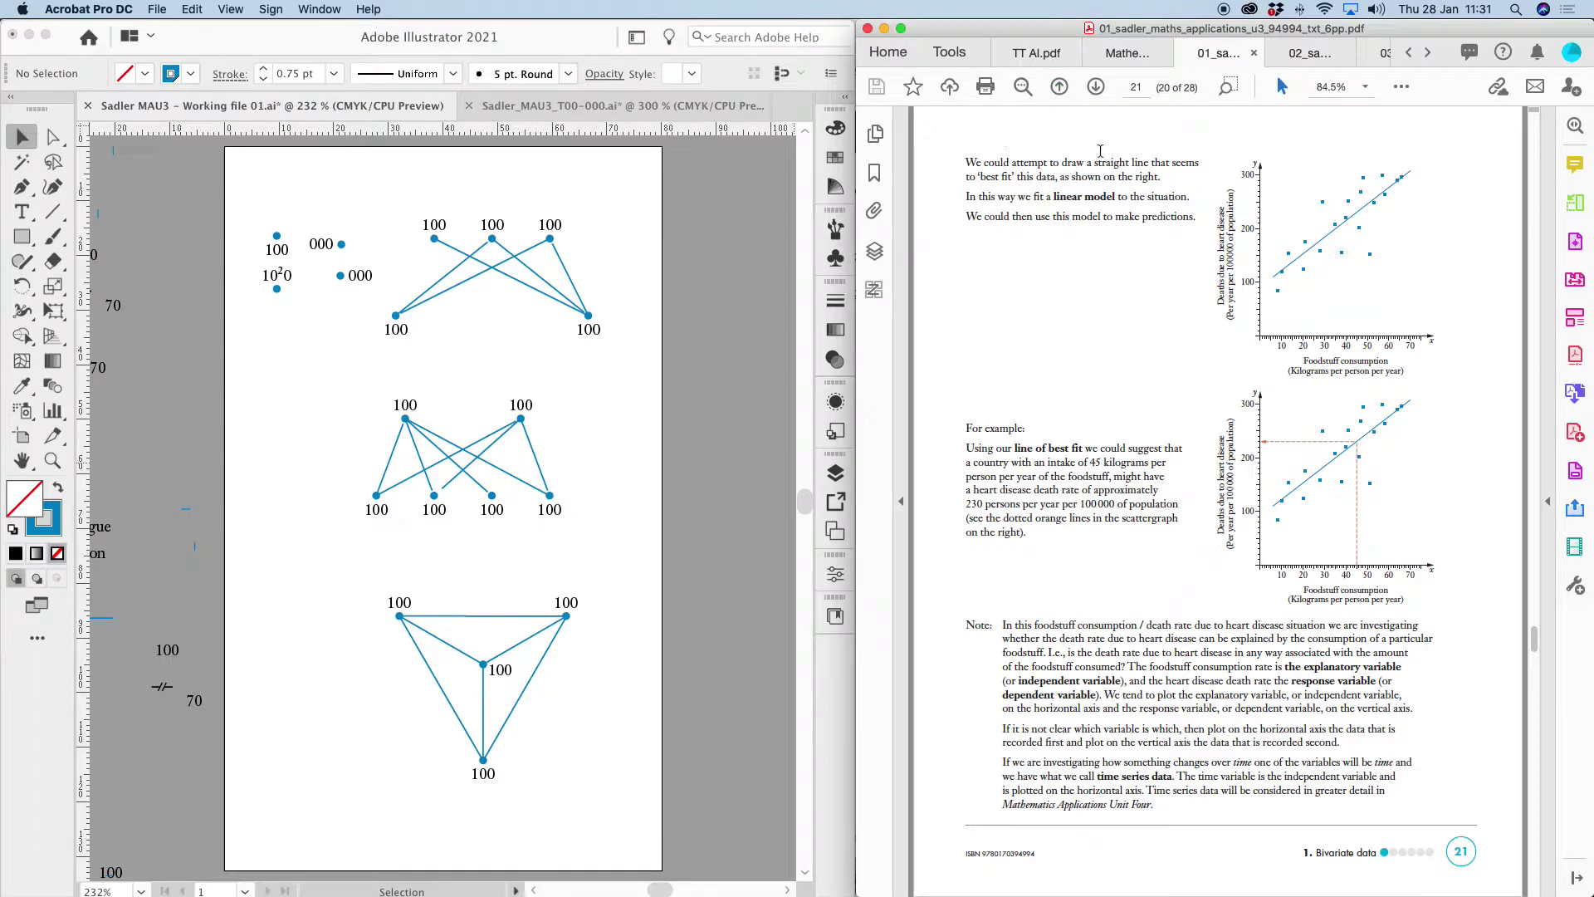
left_click(1058, 86)
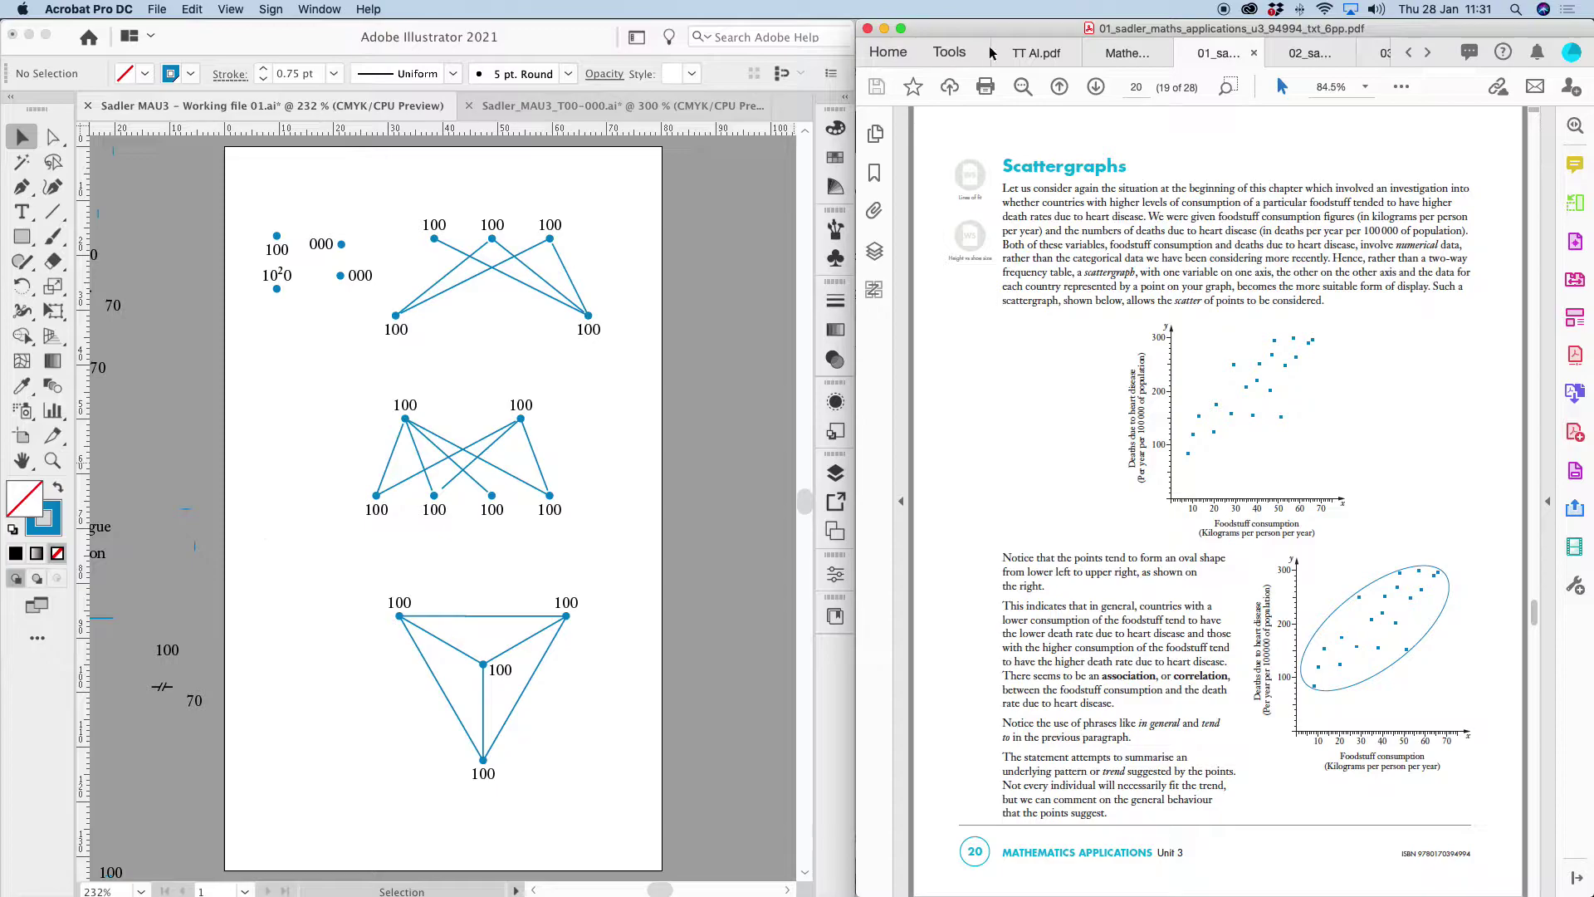
left_click(1038, 55)
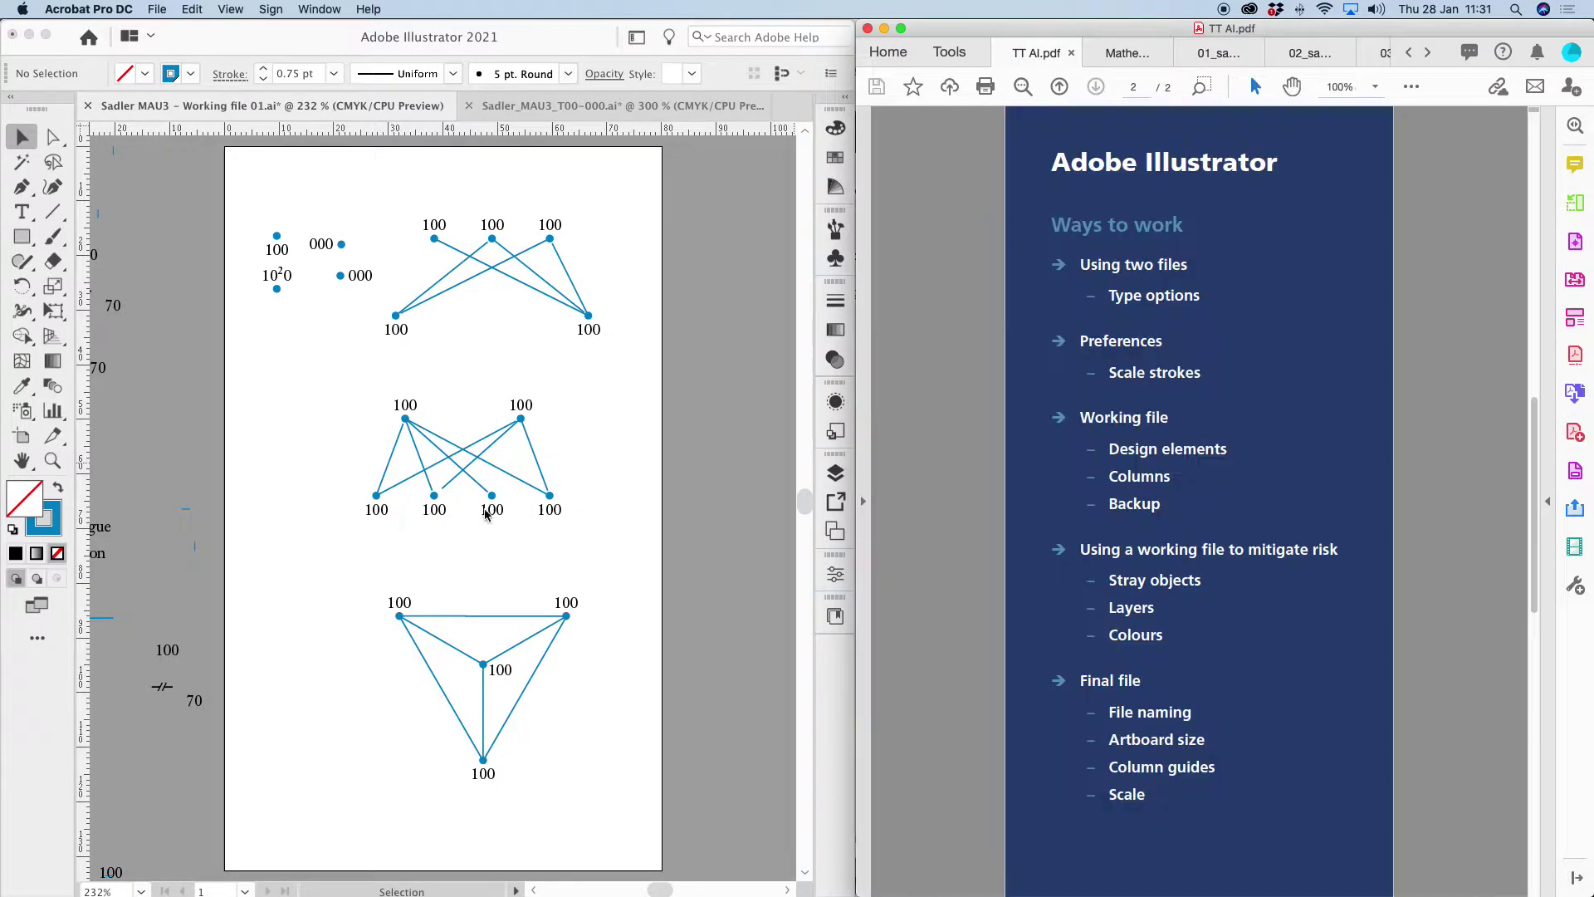
- Place two vertical guides on Illustrator's artboard as trial column guides, one near each side edge
left_click(218, 413)
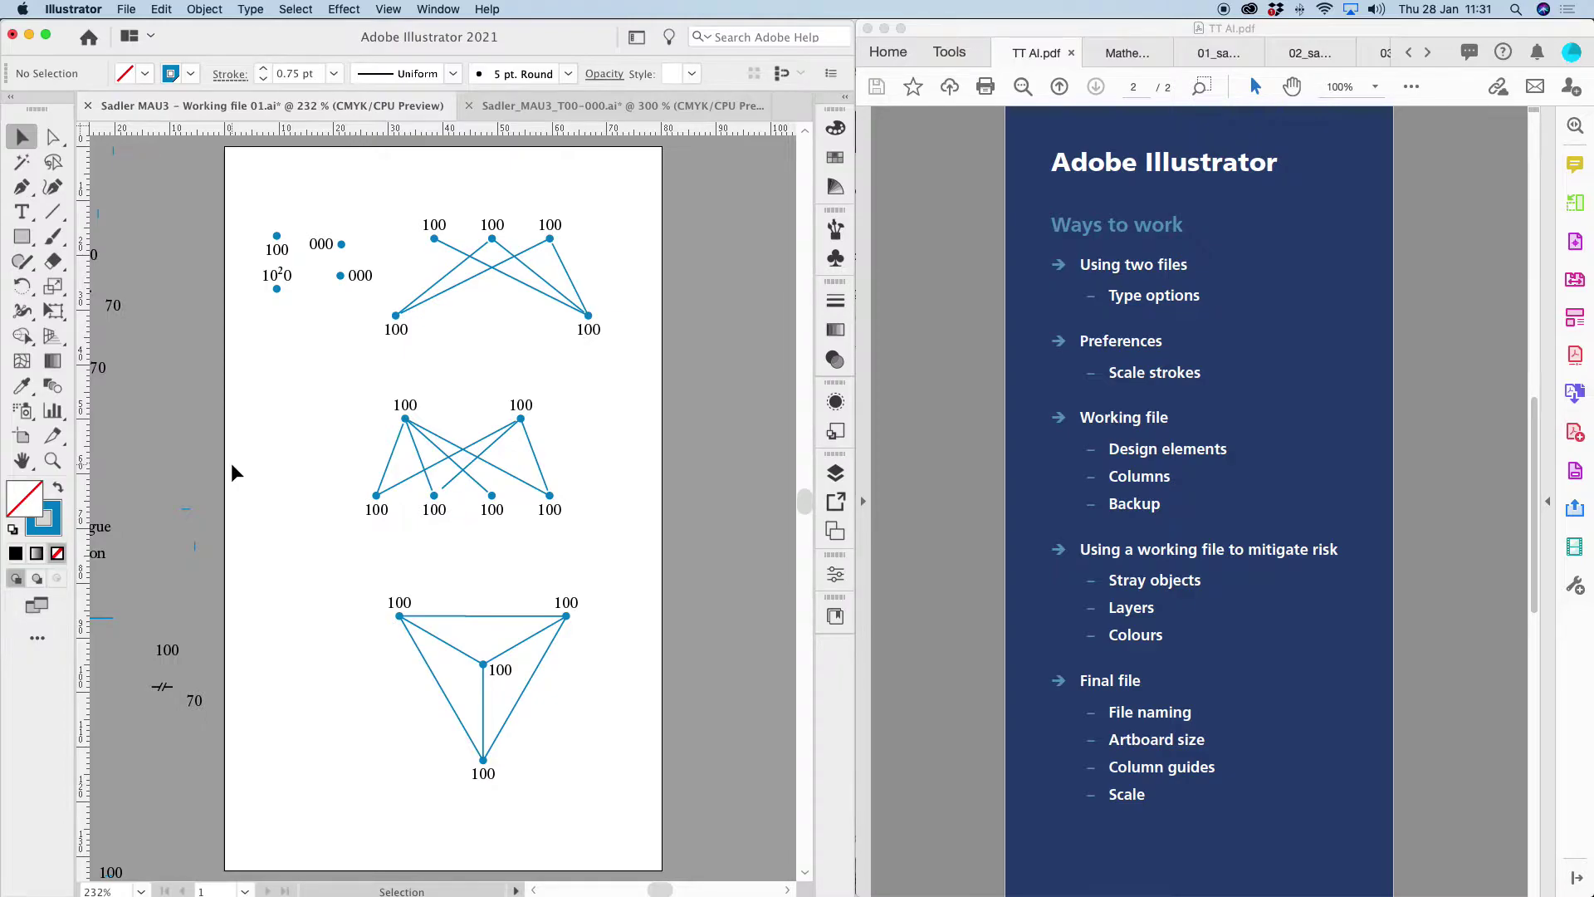
scroll(240, 498, "up", 1)
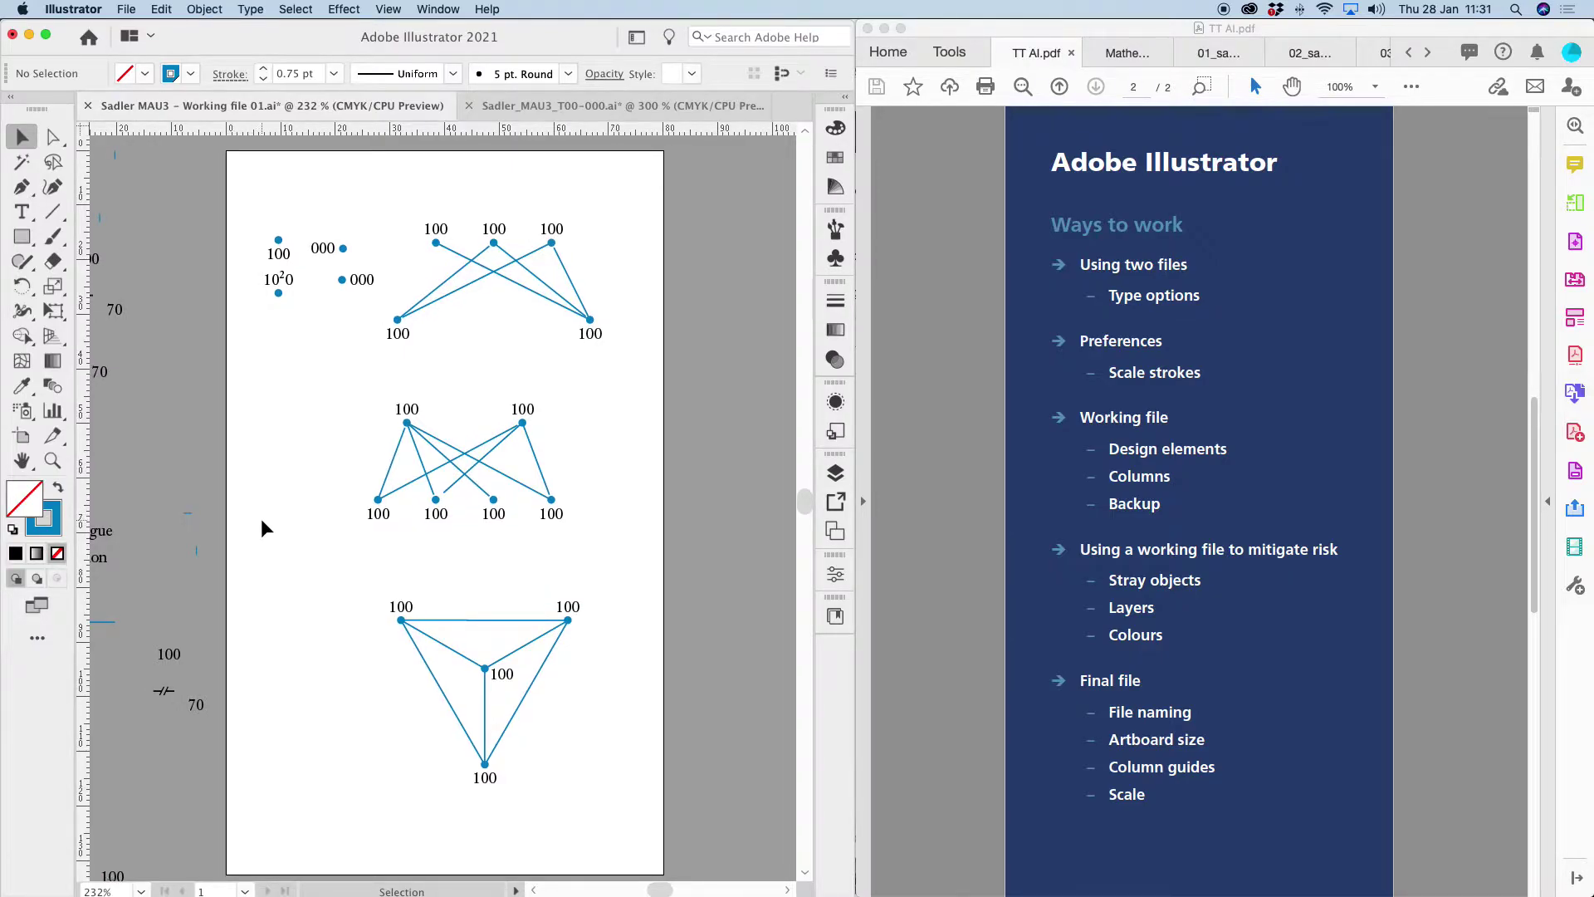
left_click_drag(83, 517, 271, 504)
left_click_drag(84, 511, 618, 541)
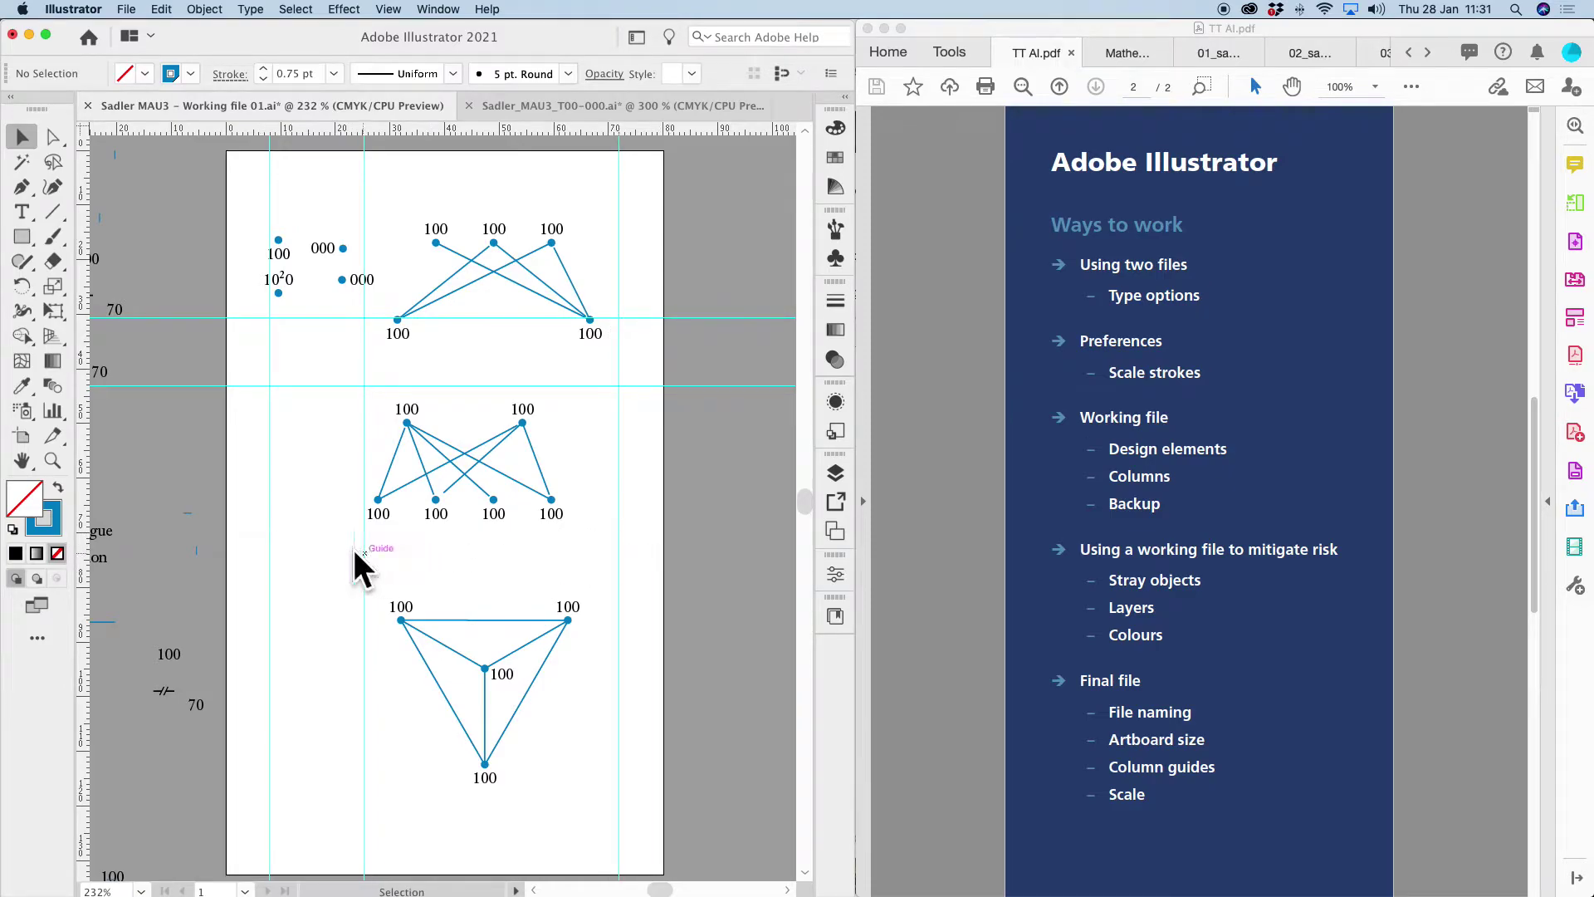
- Undo the two newly placed vertical guides and hide all guides
key("a")
key("super+z")
key("super+z")
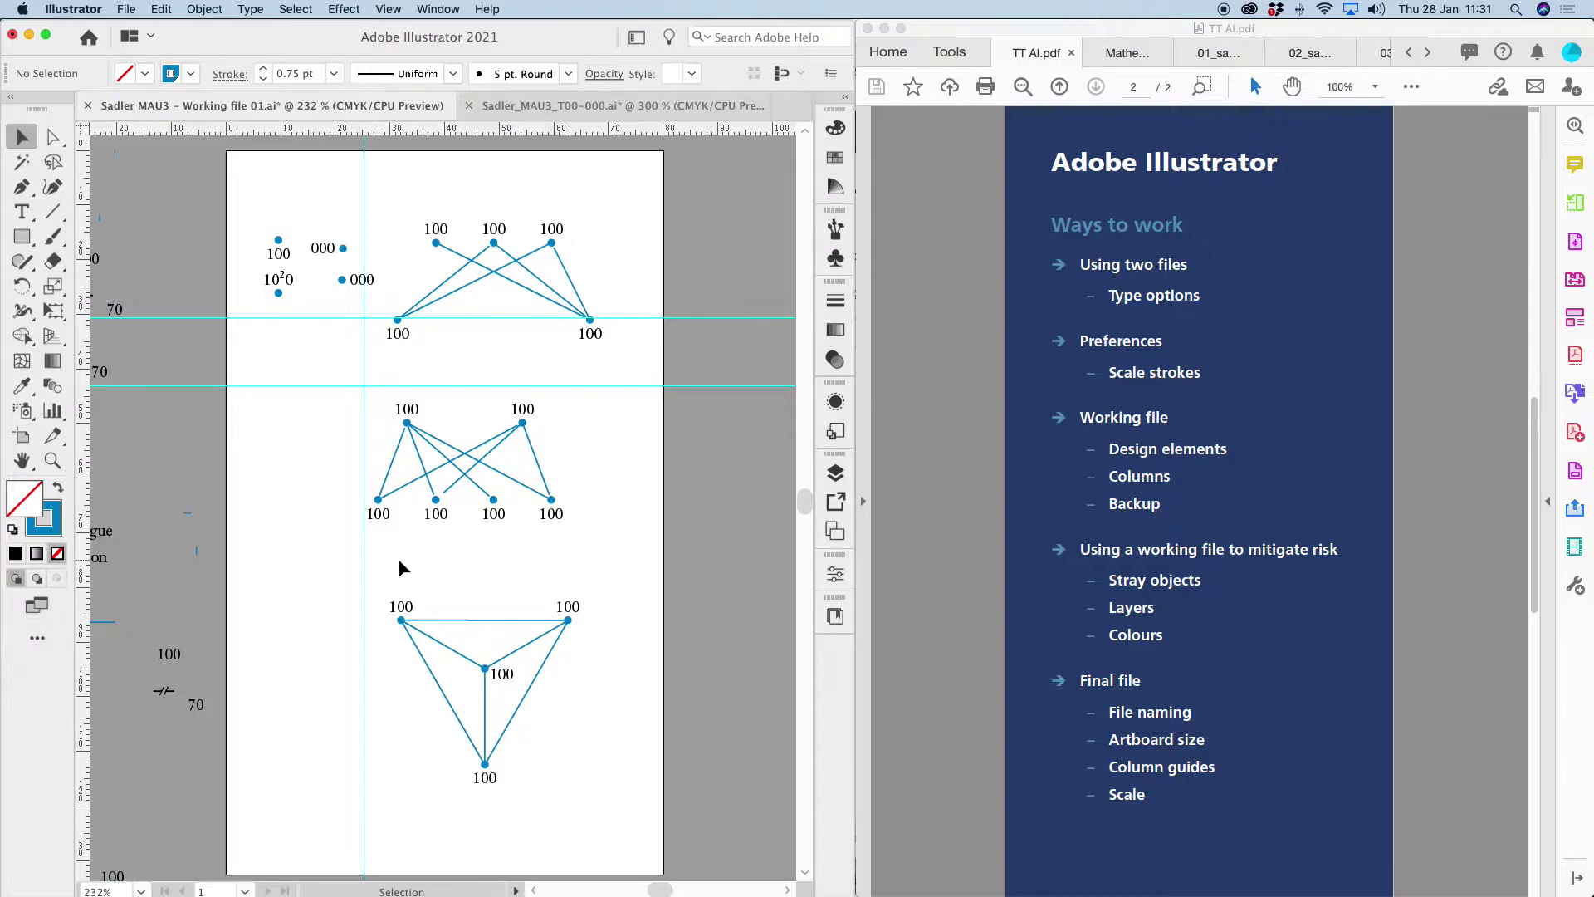
key("super+semicolon")
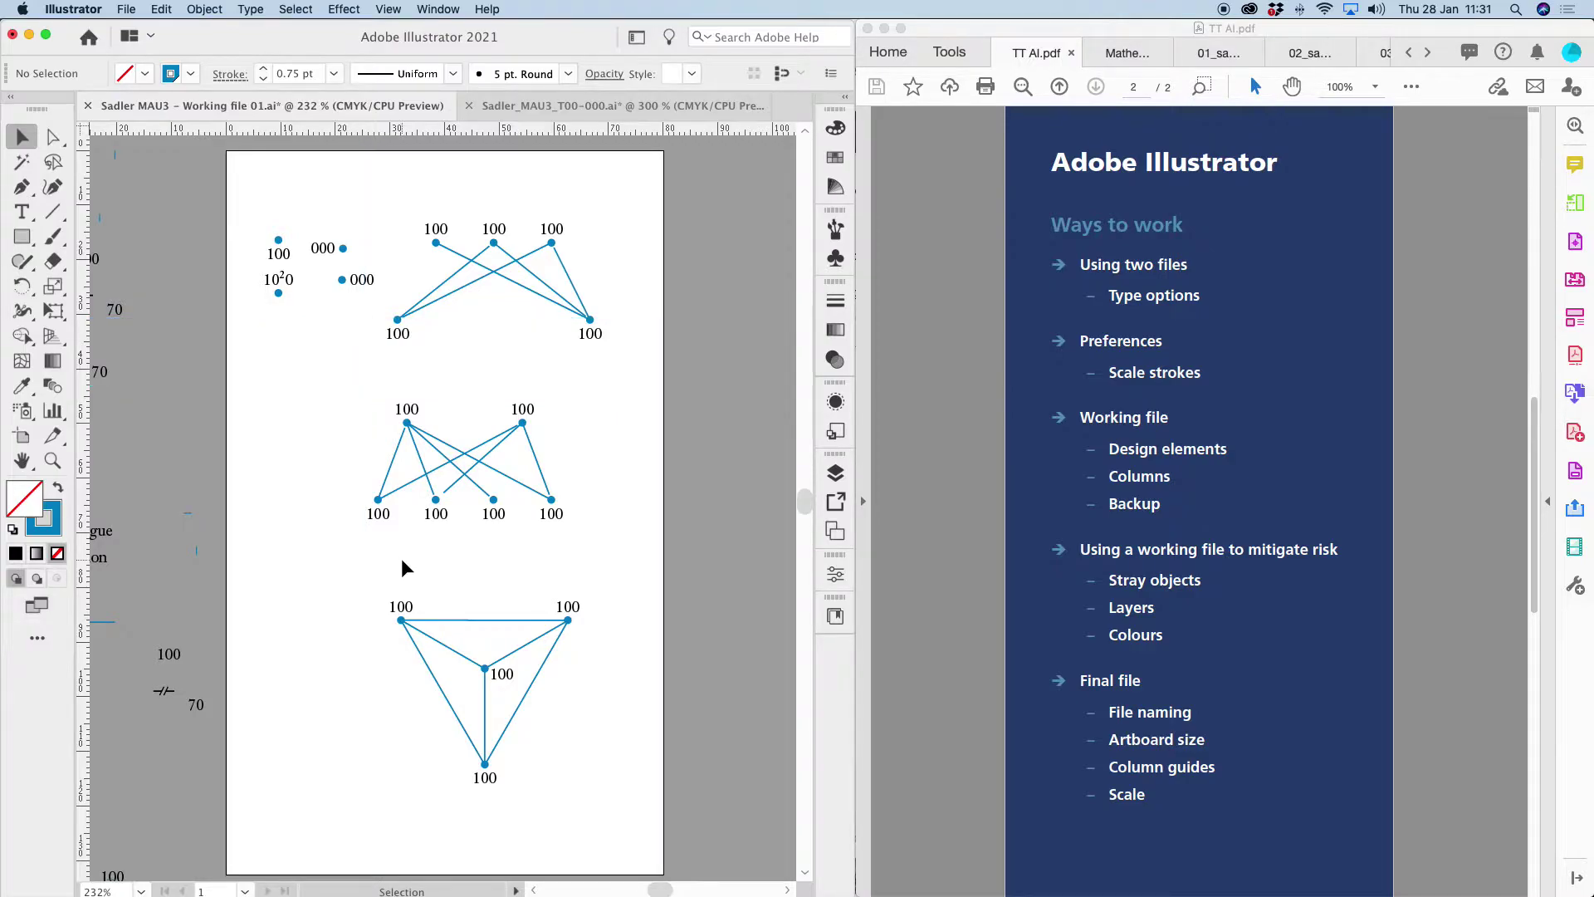
- View the artboard dimensions of Sadler_MAU3_T00-000.ai, and leave artboard editing
left_click(579, 105)
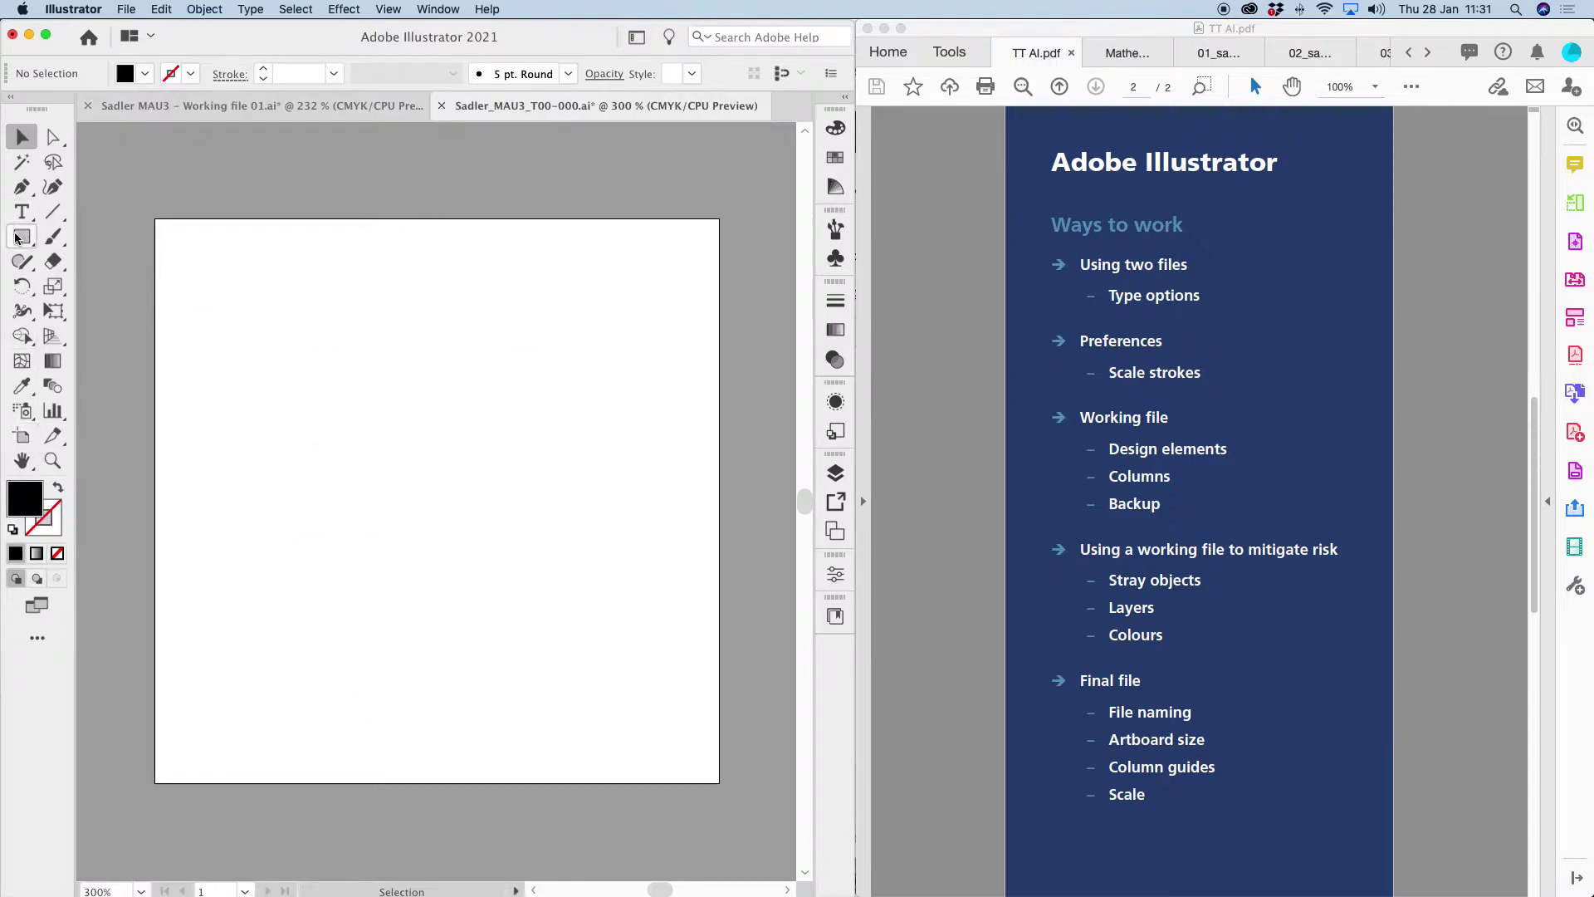
left_click(21, 435)
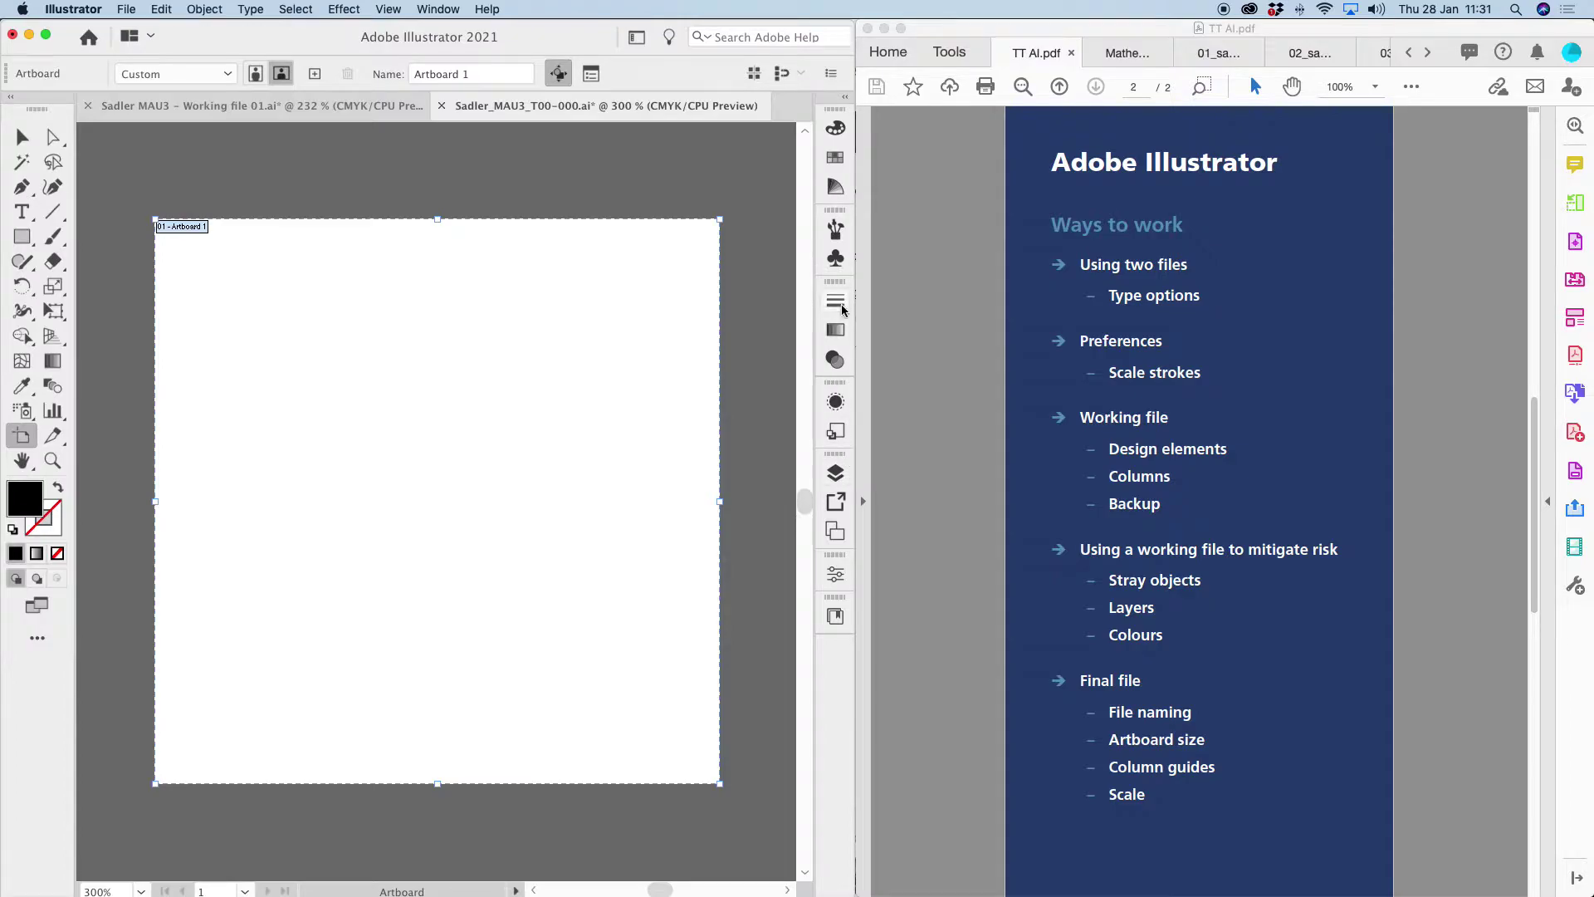
left_click(836, 574)
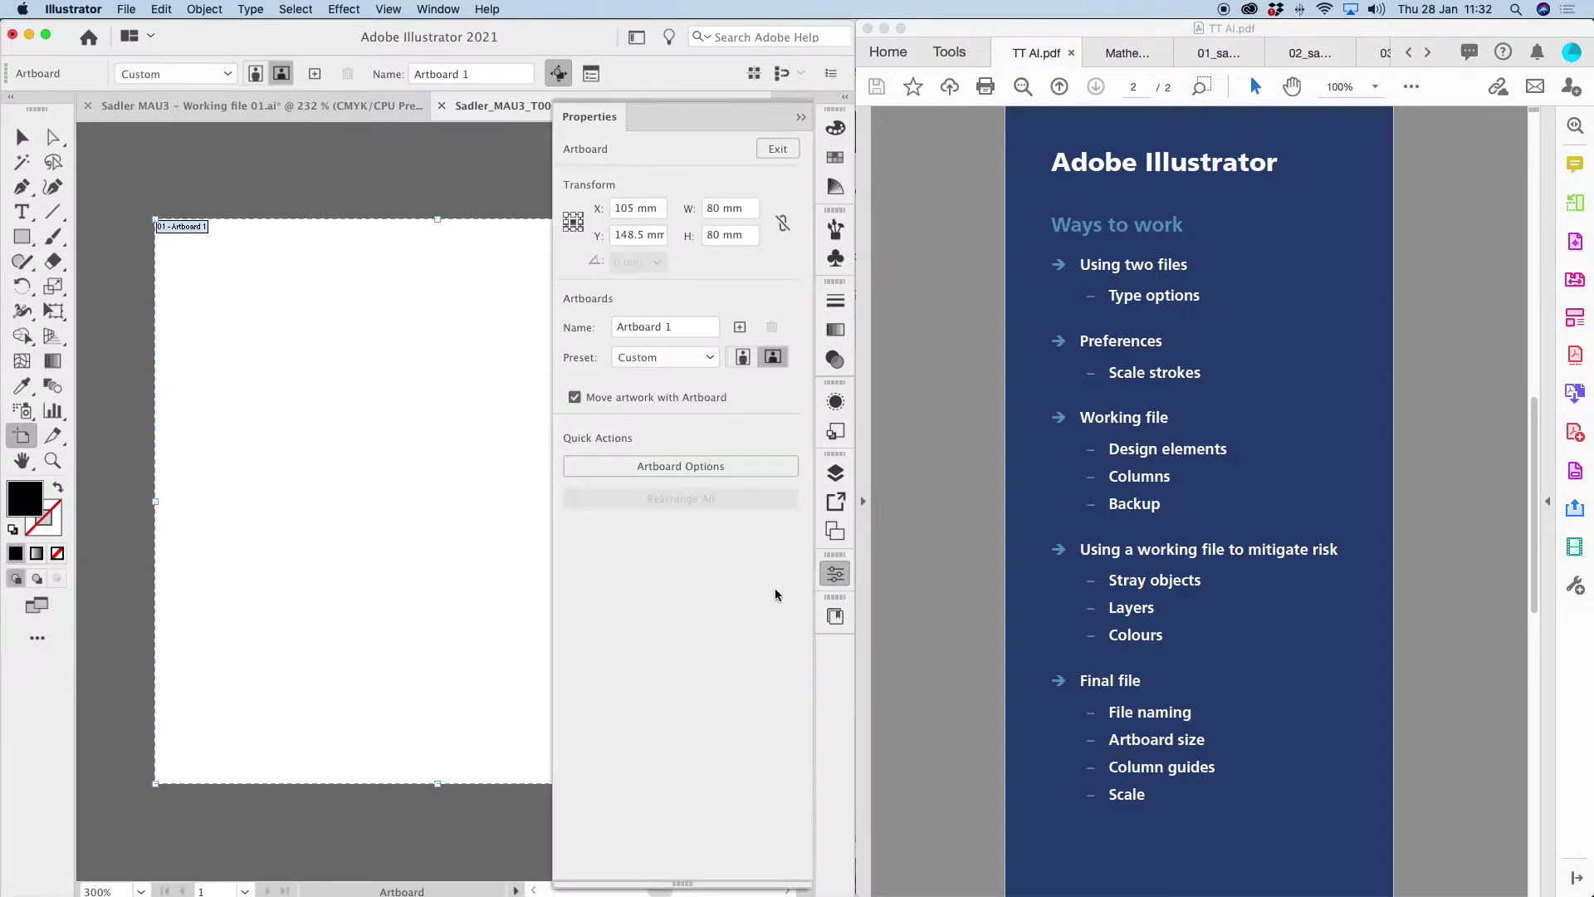
left_click(802, 117)
left_click(20, 138)
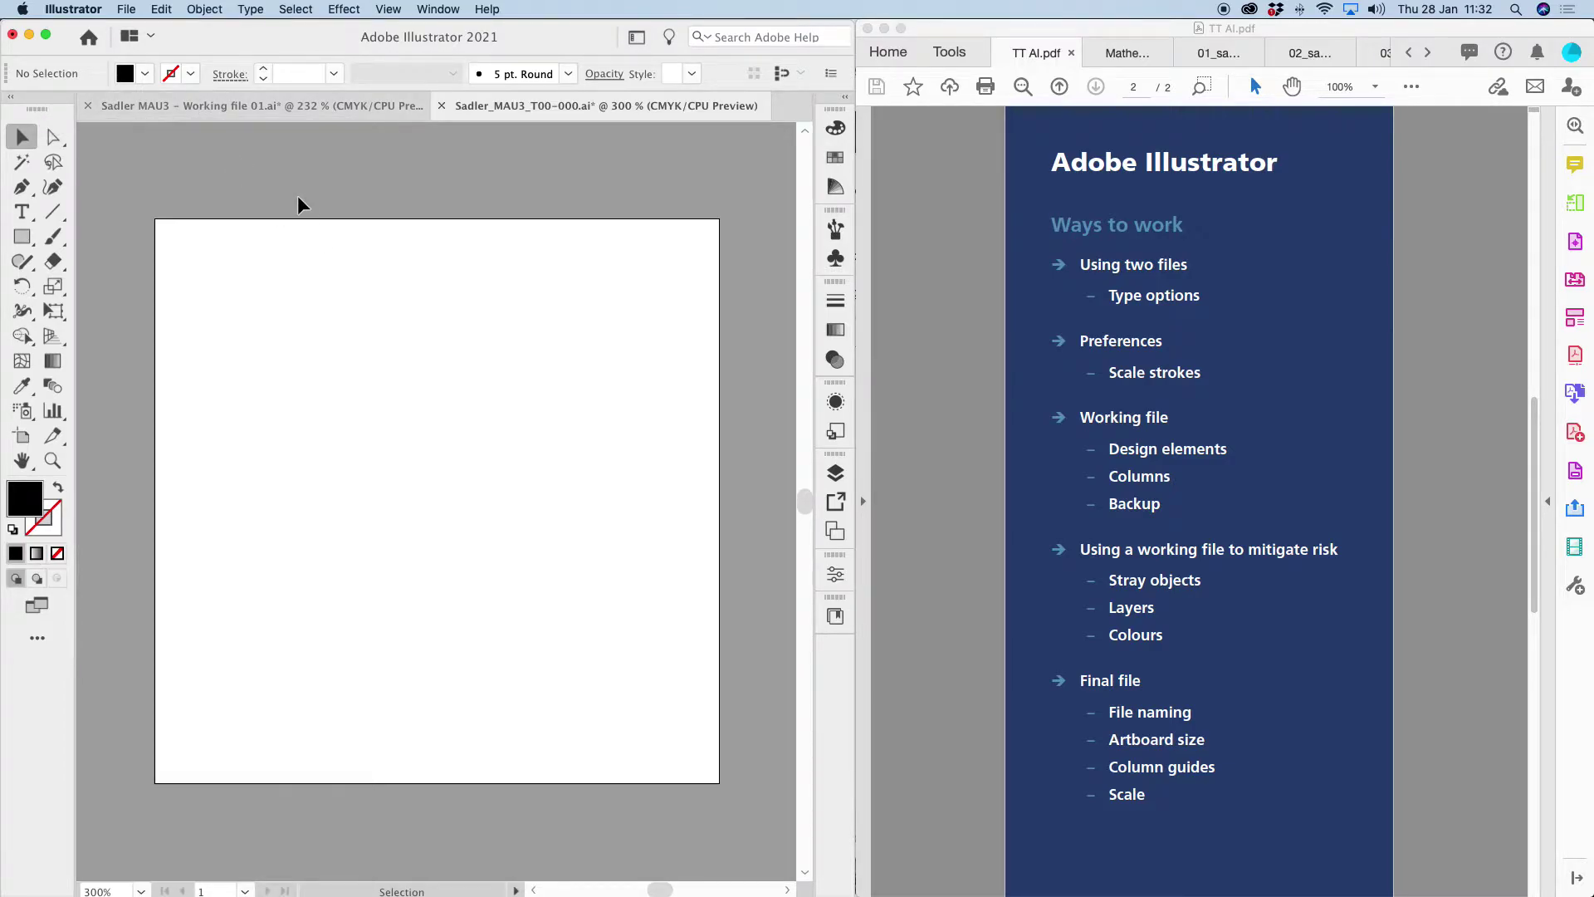
- Hide the artboards in Sadler MAU3 - Working file 01.ai and survey the figures spread across the whole canvas
left_click(213, 106)
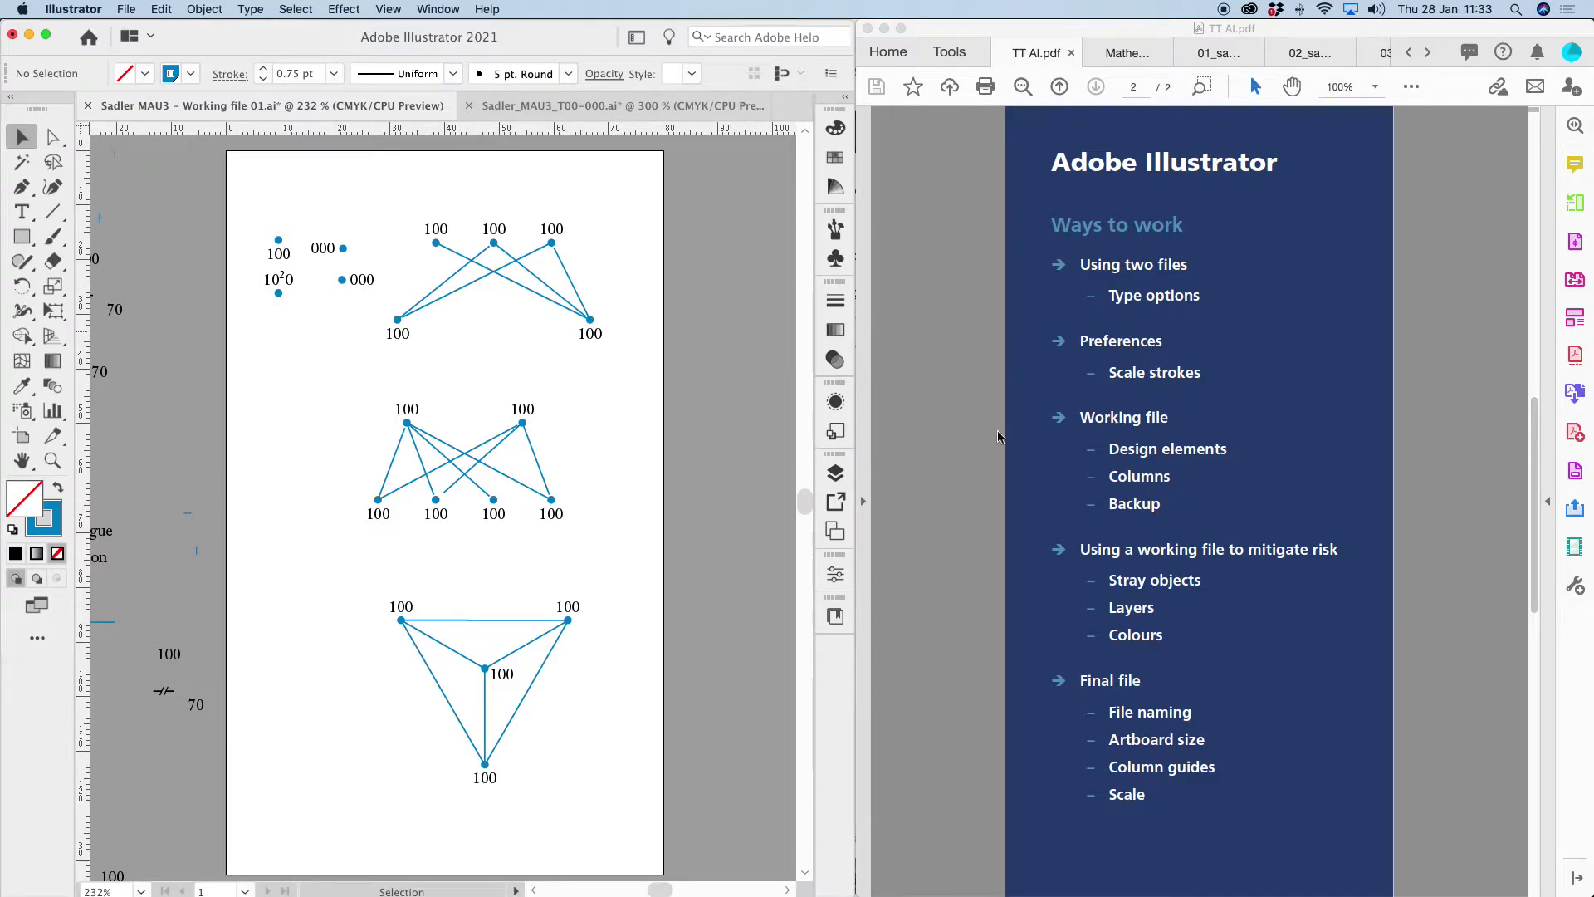
key("a")
key("super+minus")
key("super+minus")
key("super+minus")
key("super+minus")
key("super+minus")
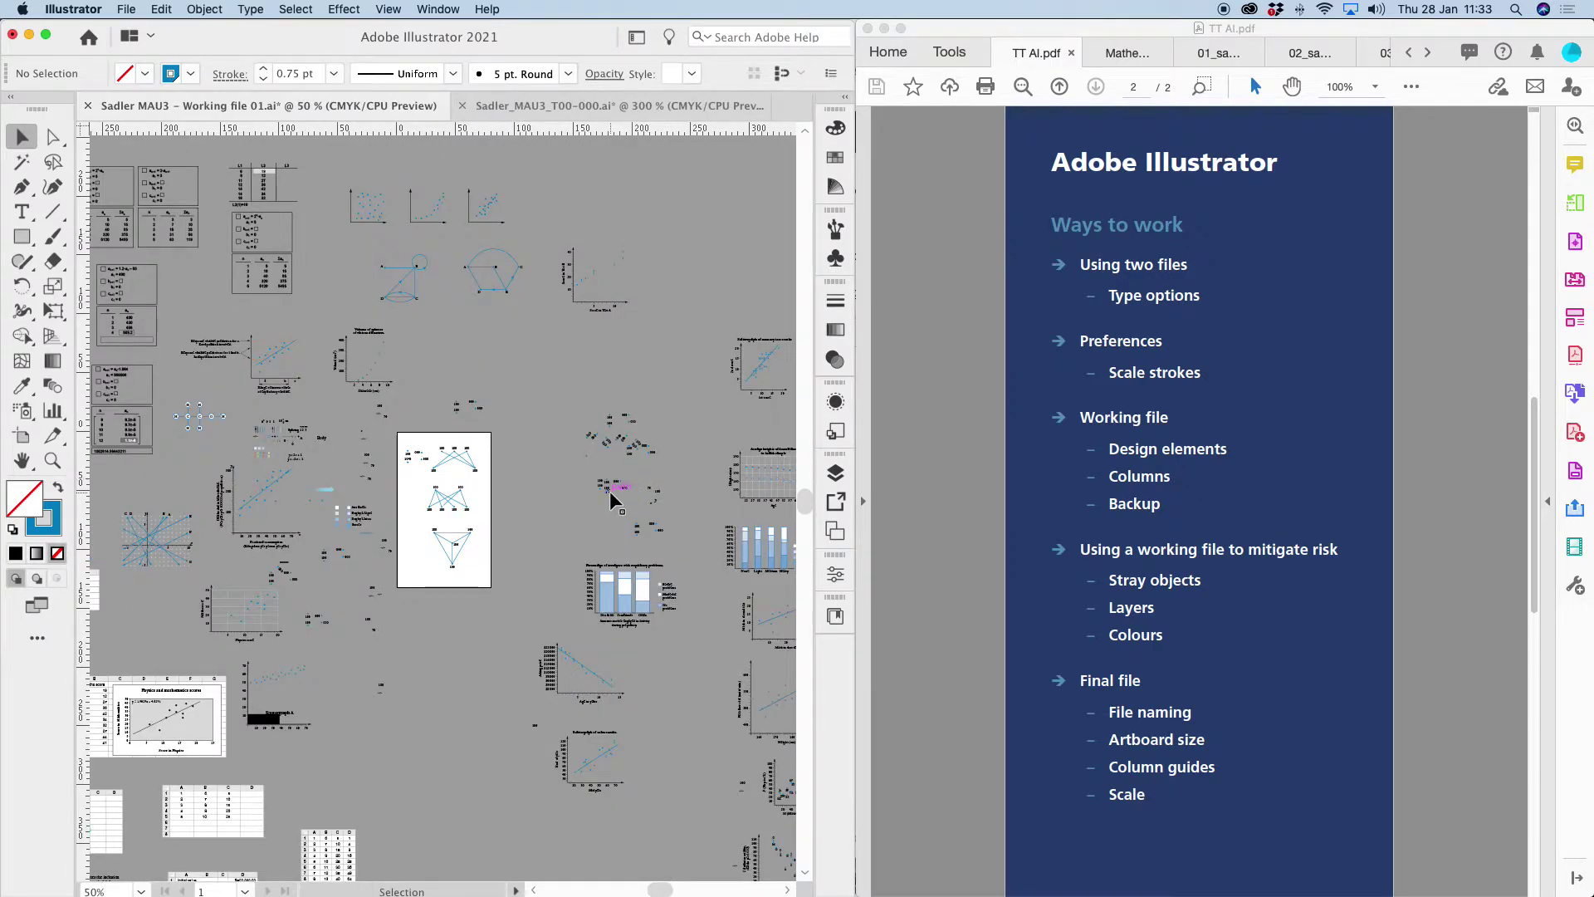
key("shift+super+h")
scroll(556, 501, "left", 10)
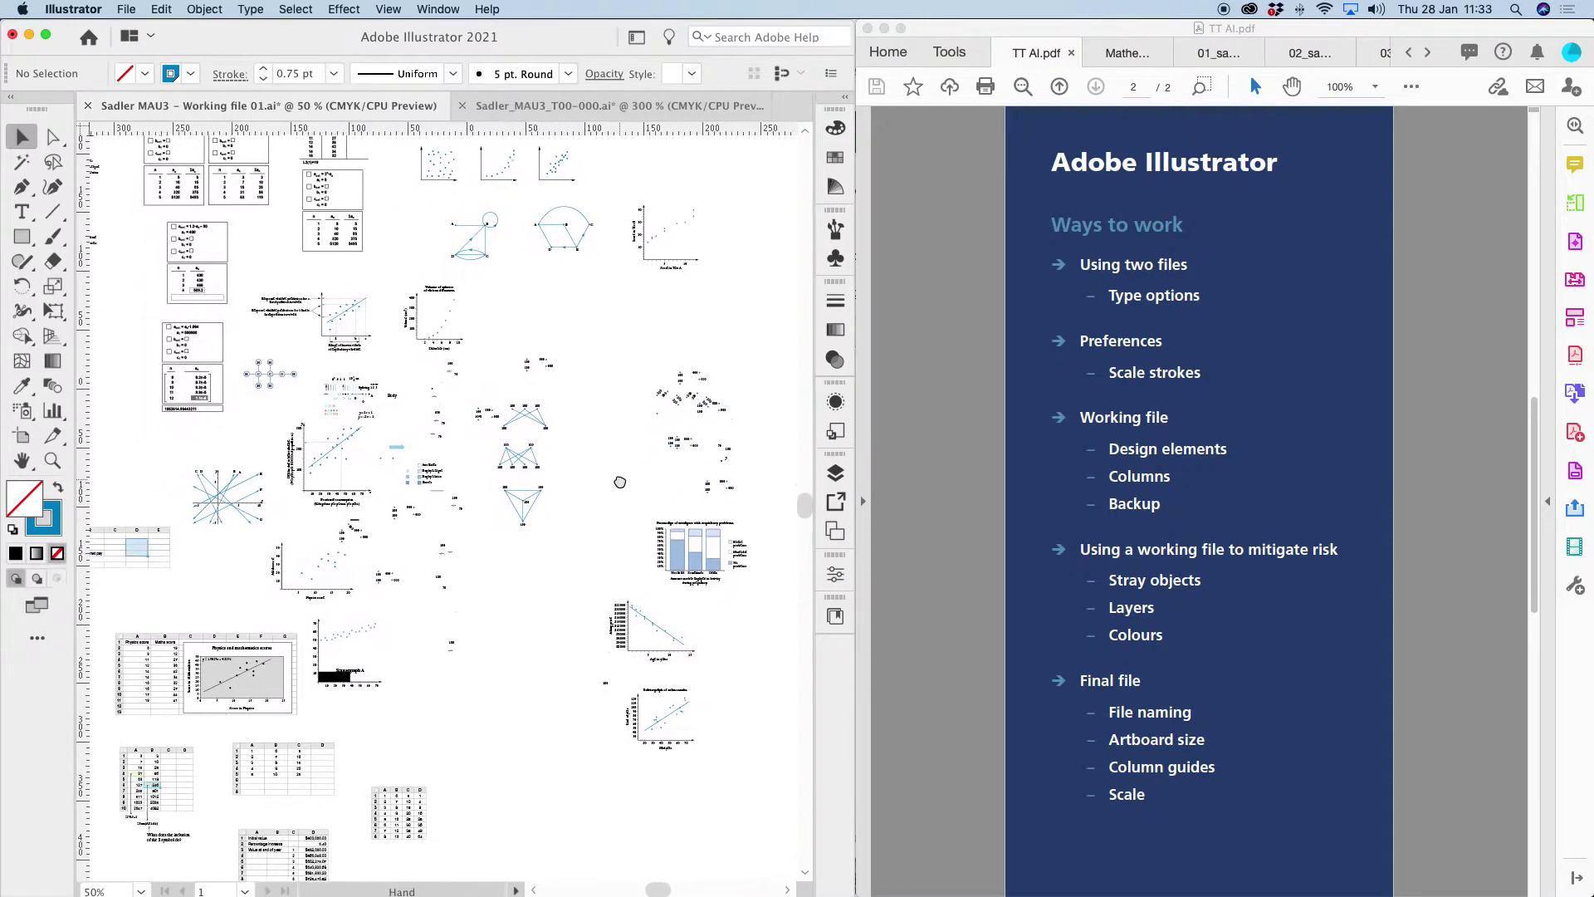
scroll(567, 521, "right", 10)
scroll(567, 522, "down", 5)
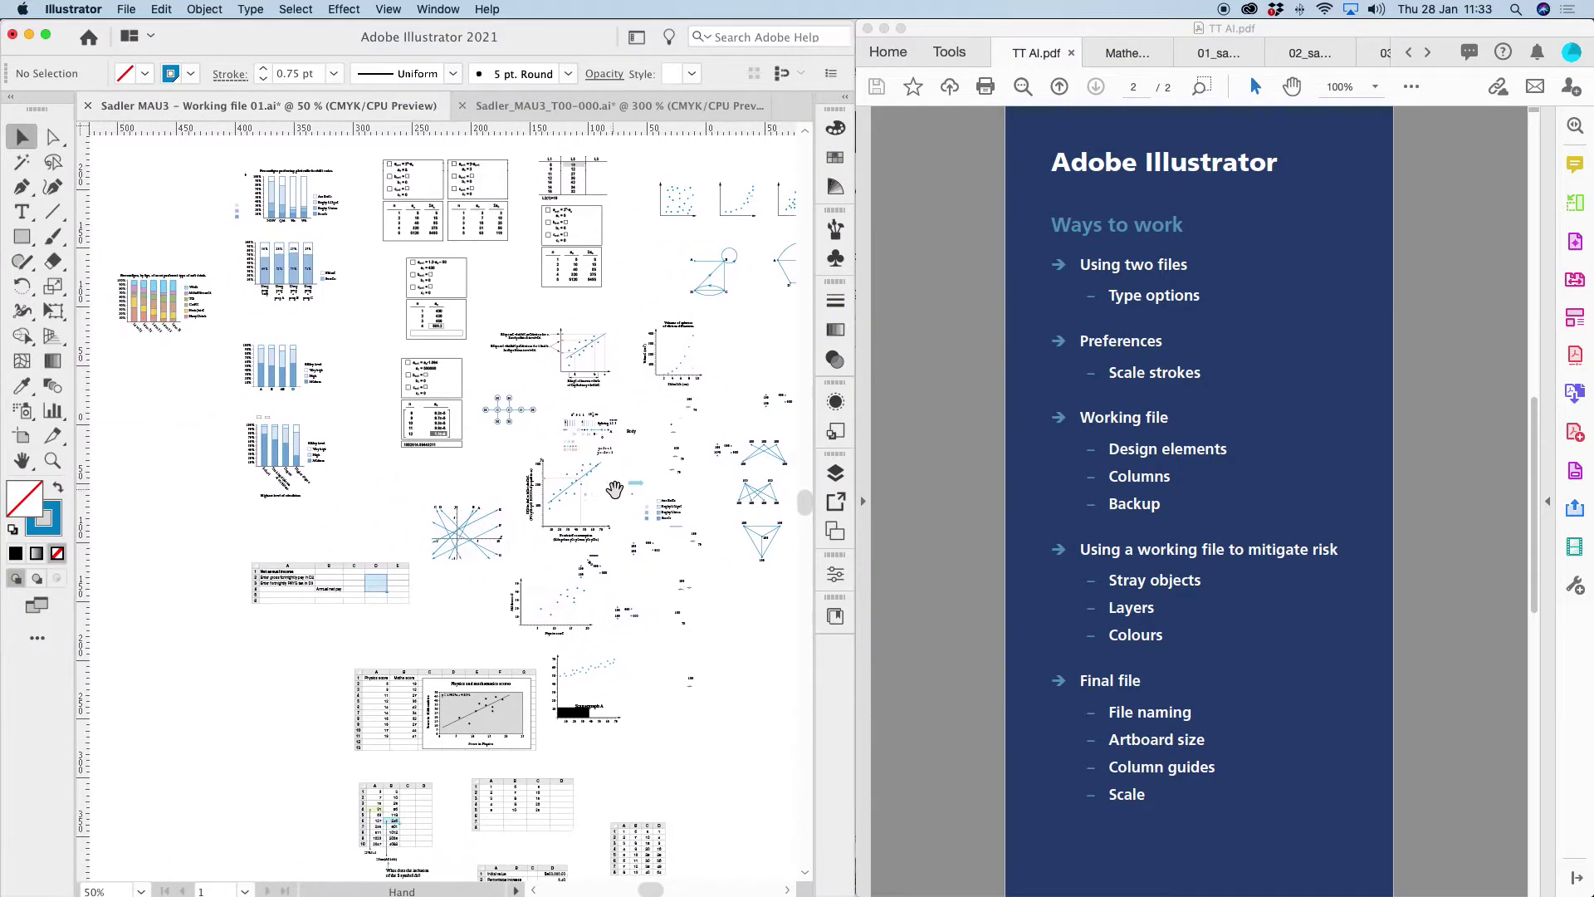
scroll(532, 451, "up", 5)
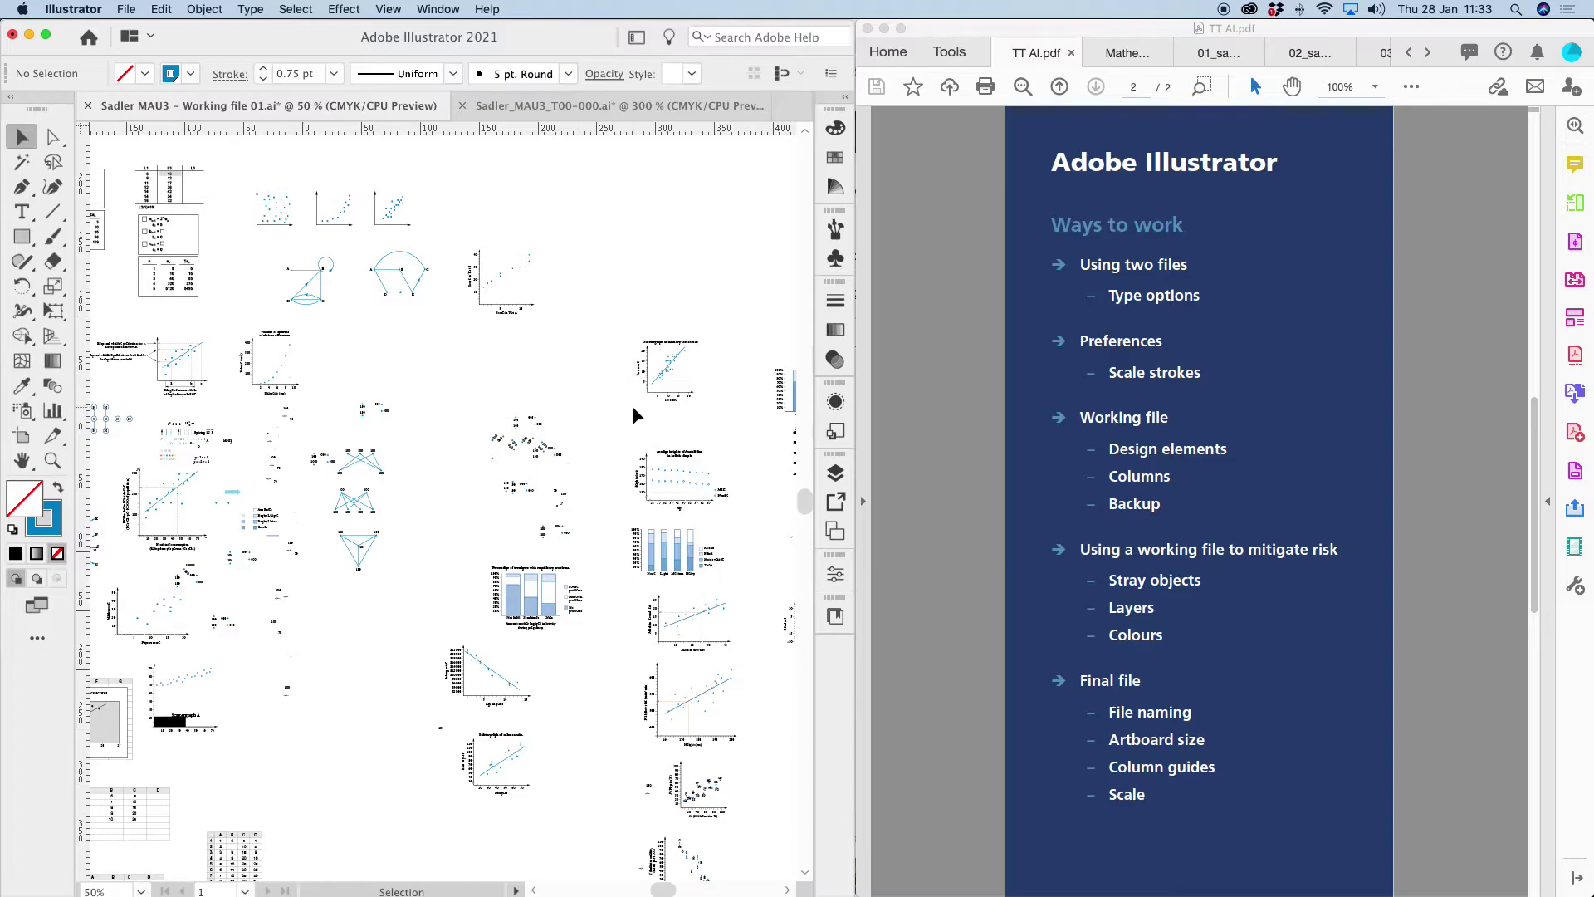
- View the Technical artwork folder in Finder, and return to Illustrator to look over the working file's figures
key("super+Tab")
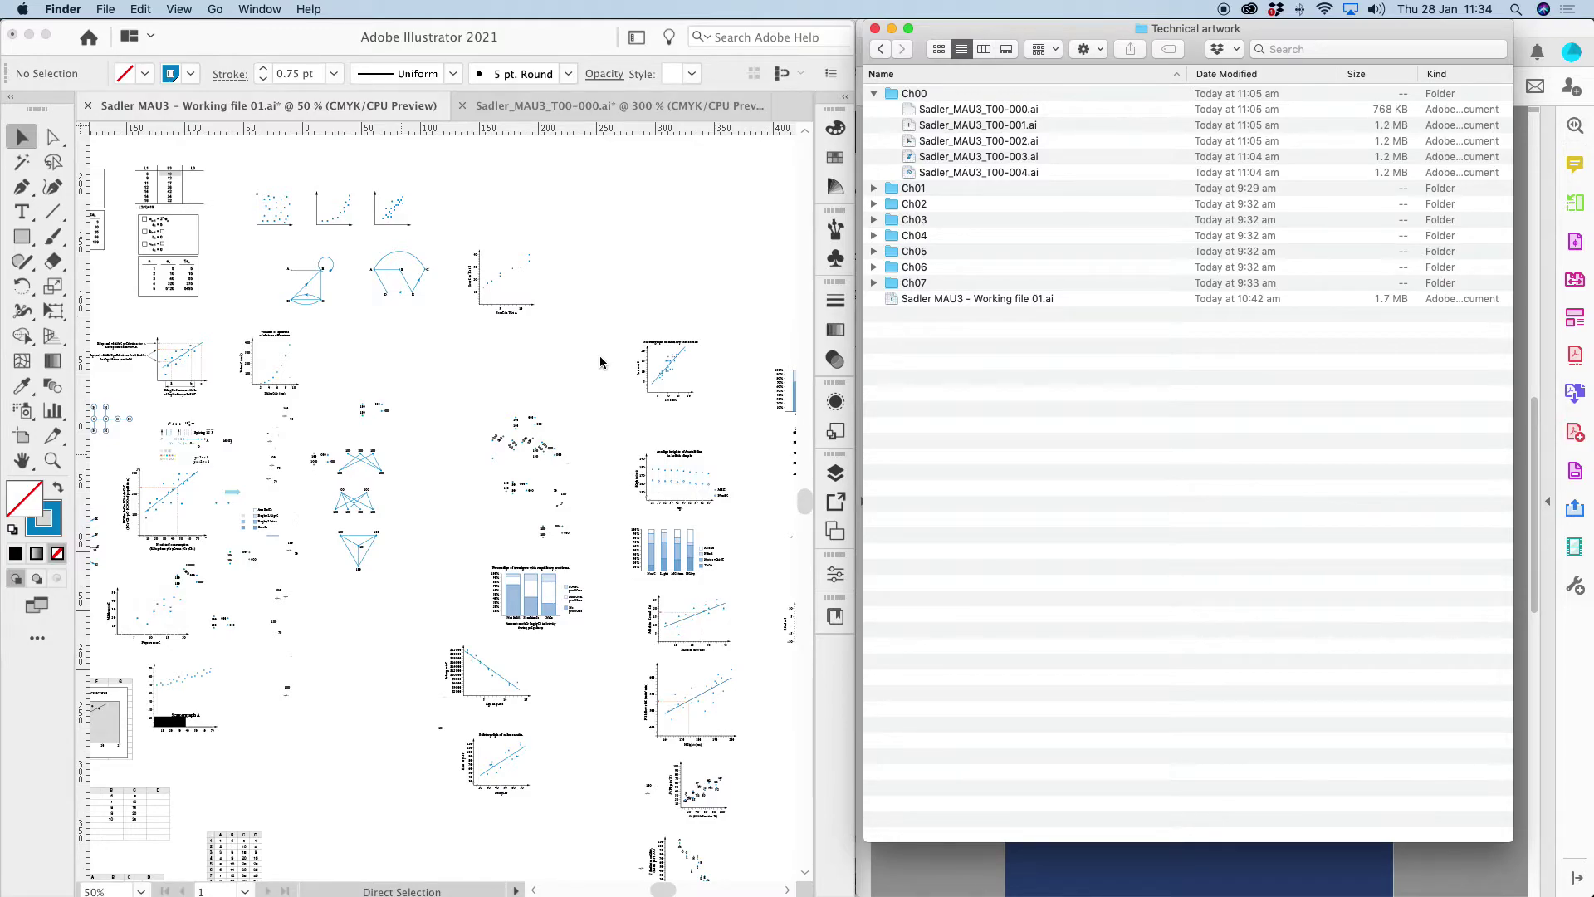
left_click(475, 380)
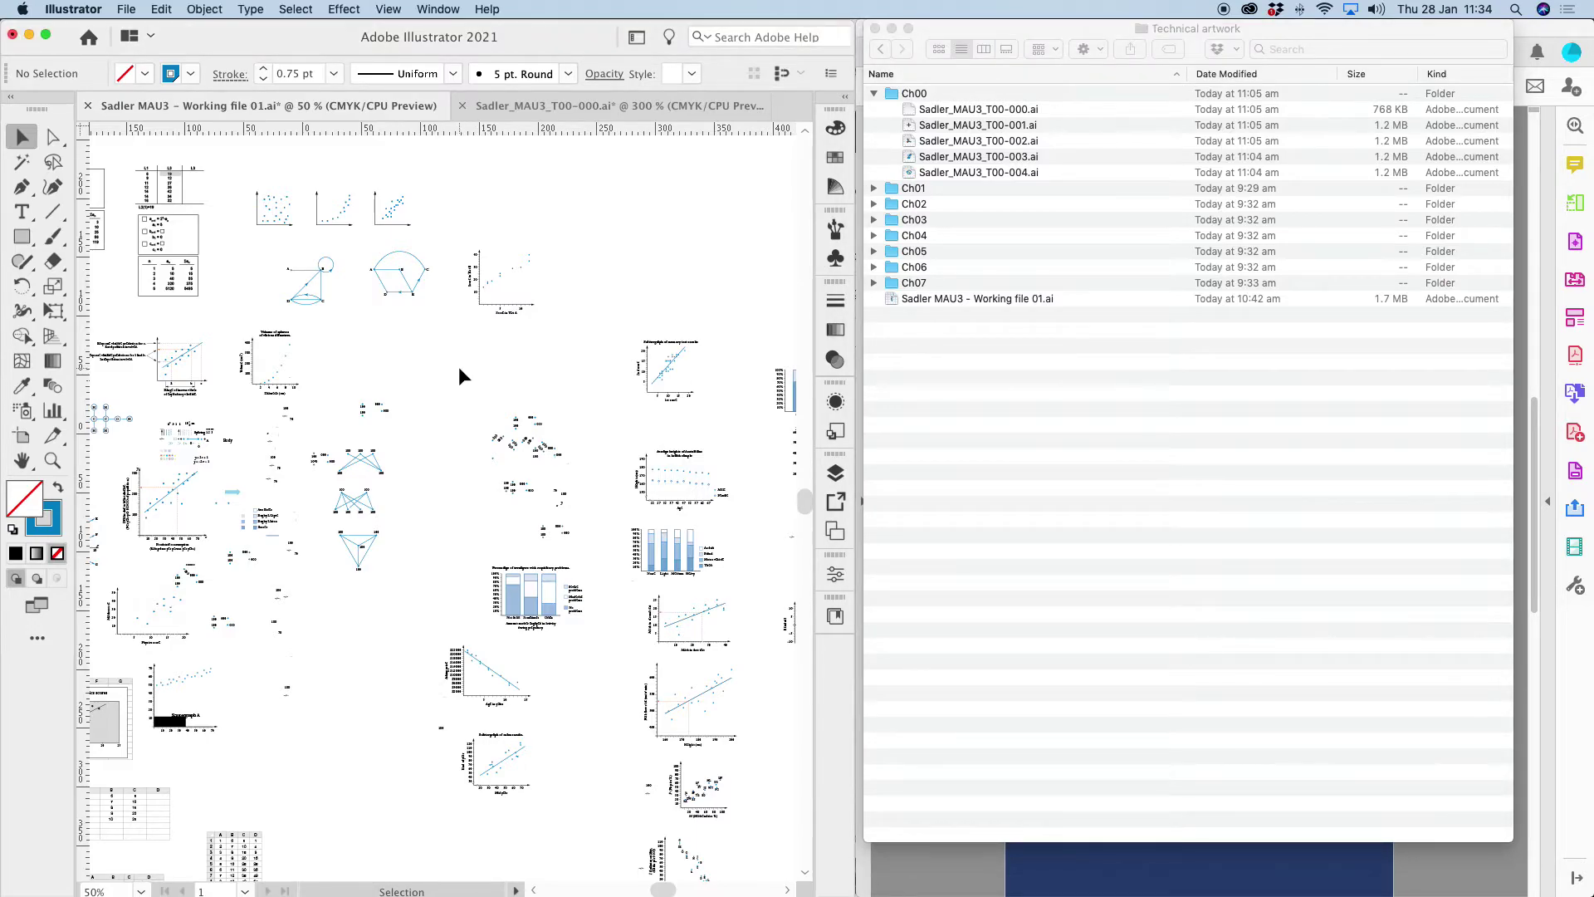
scroll(366, 622, "left", 5)
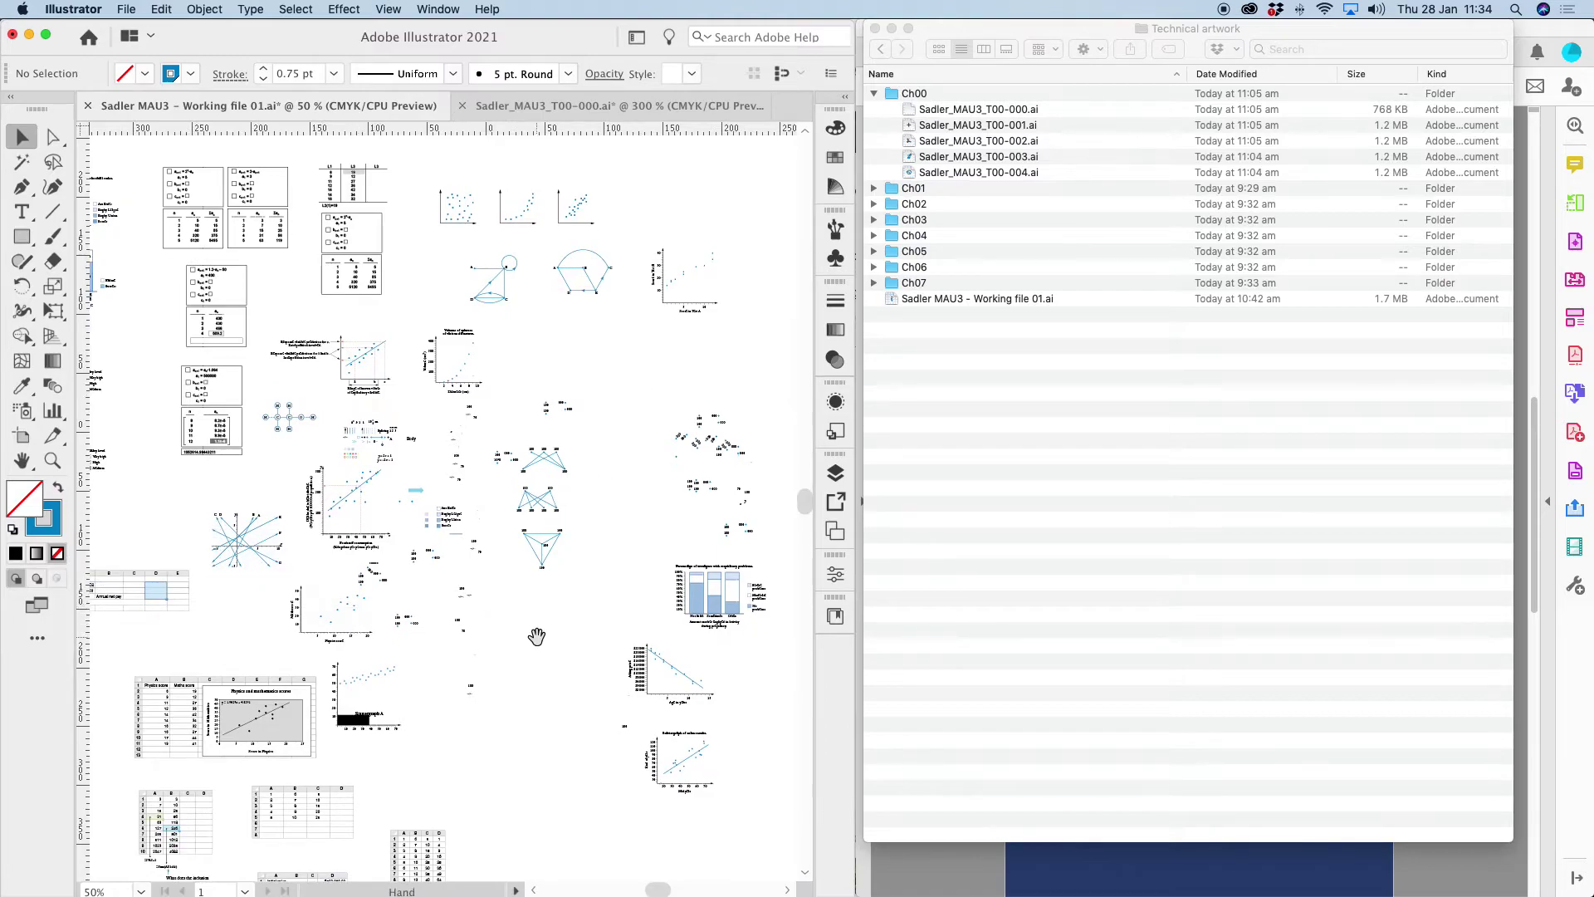
scroll(415, 627, "right", 3)
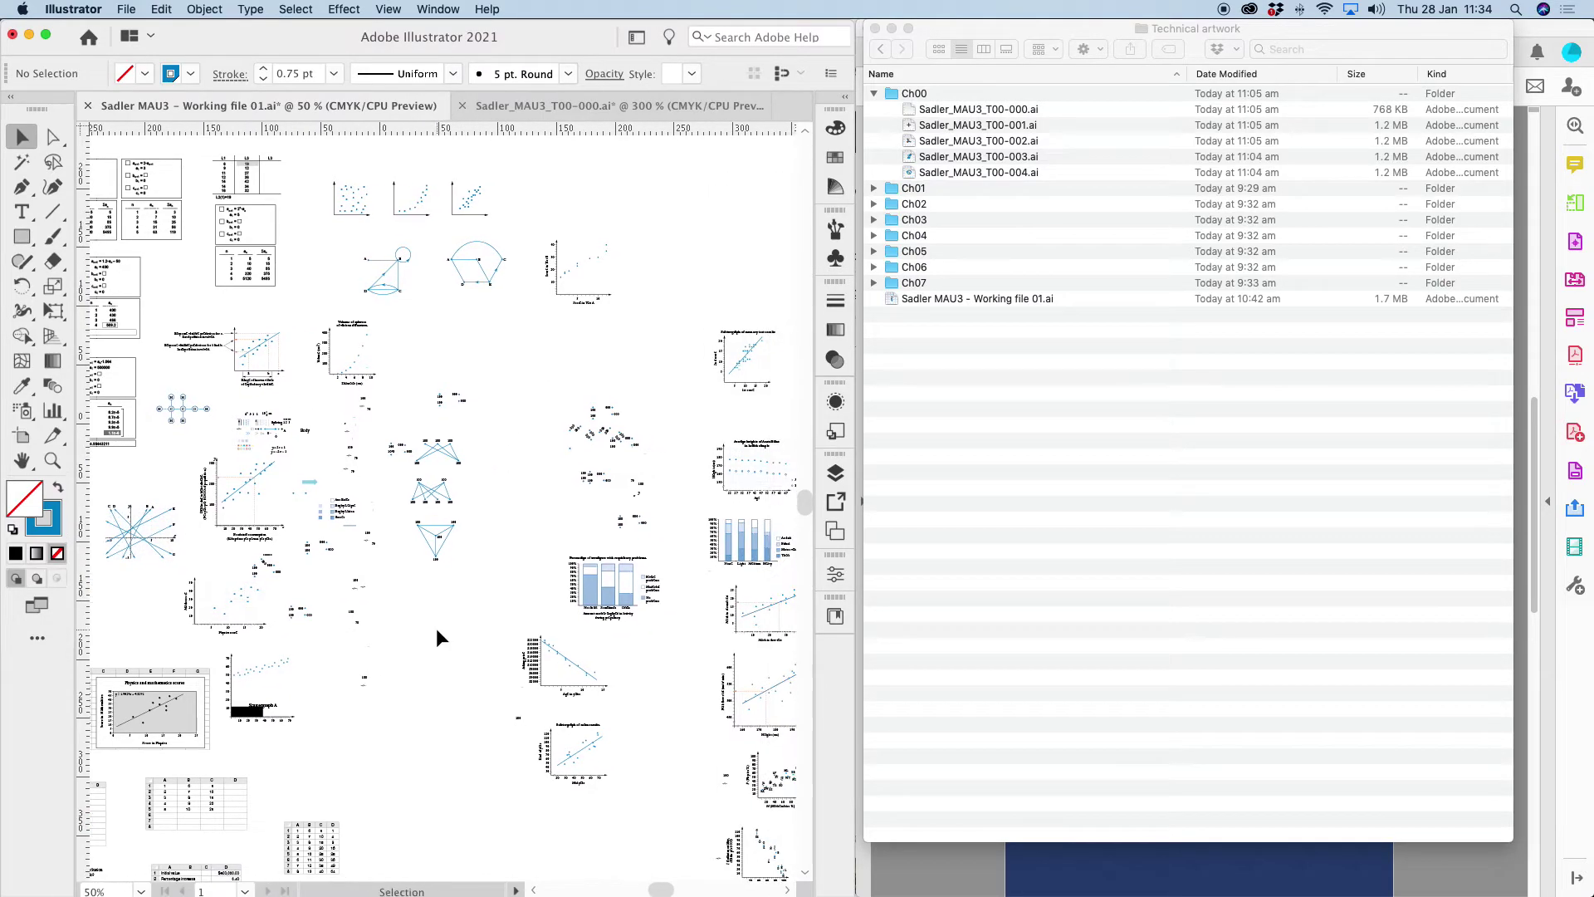
scroll(436, 628, "right", 3)
scroll(512, 591, "left", 3)
scroll(512, 592, "right", 5)
scroll(512, 592, "down", 1)
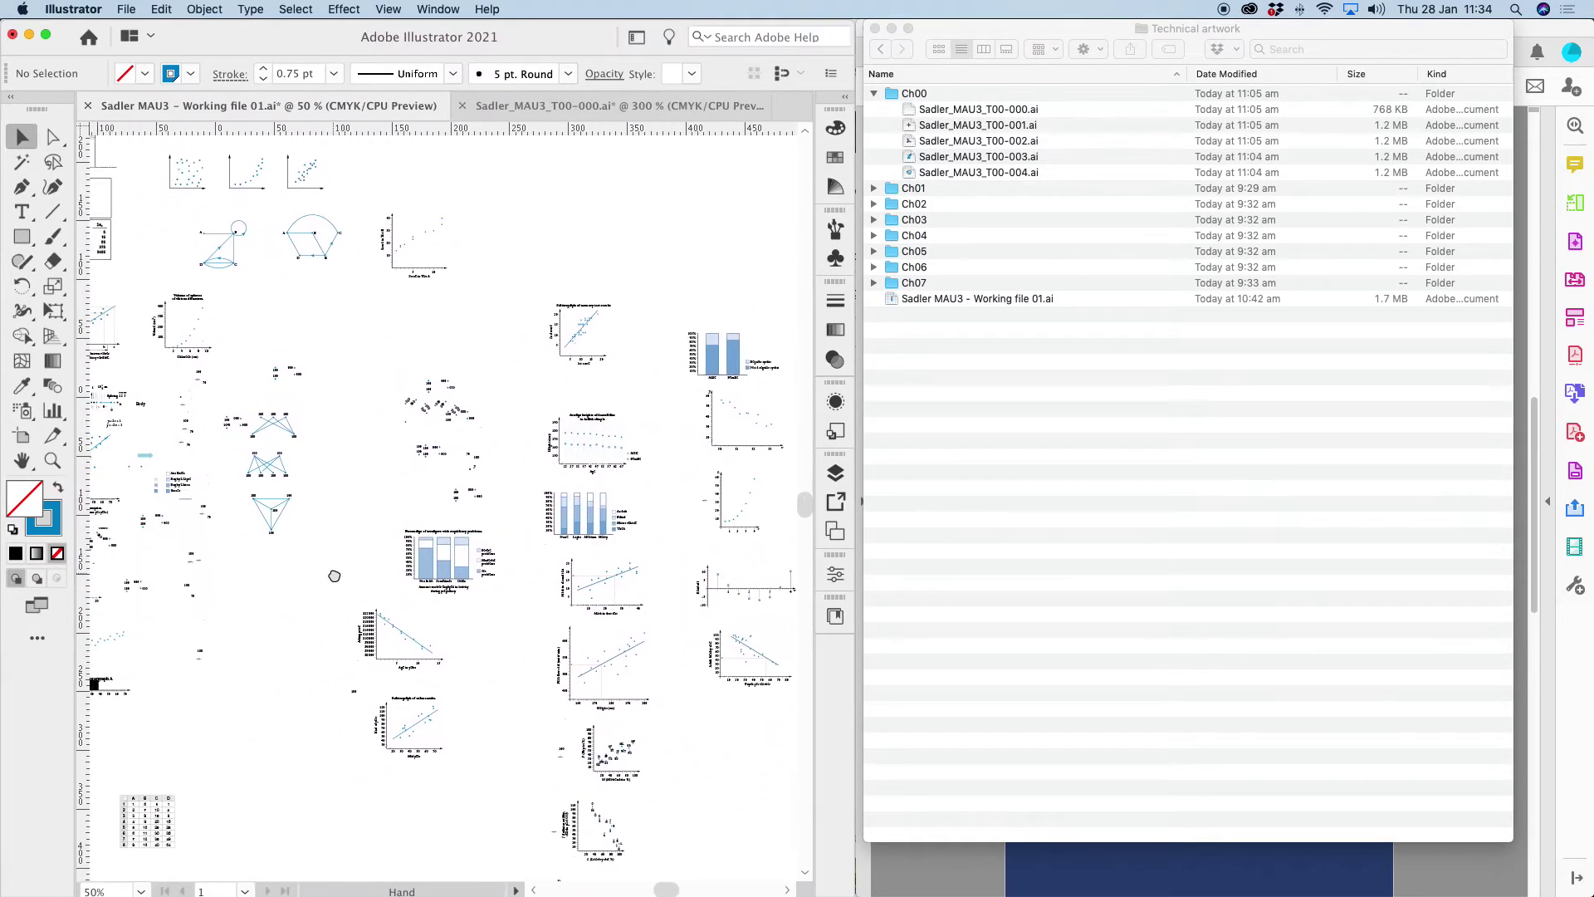
- Show the working file's artboard again, and bring TT AI.pdf back into view beside Illustrator
key("super+shift+h")
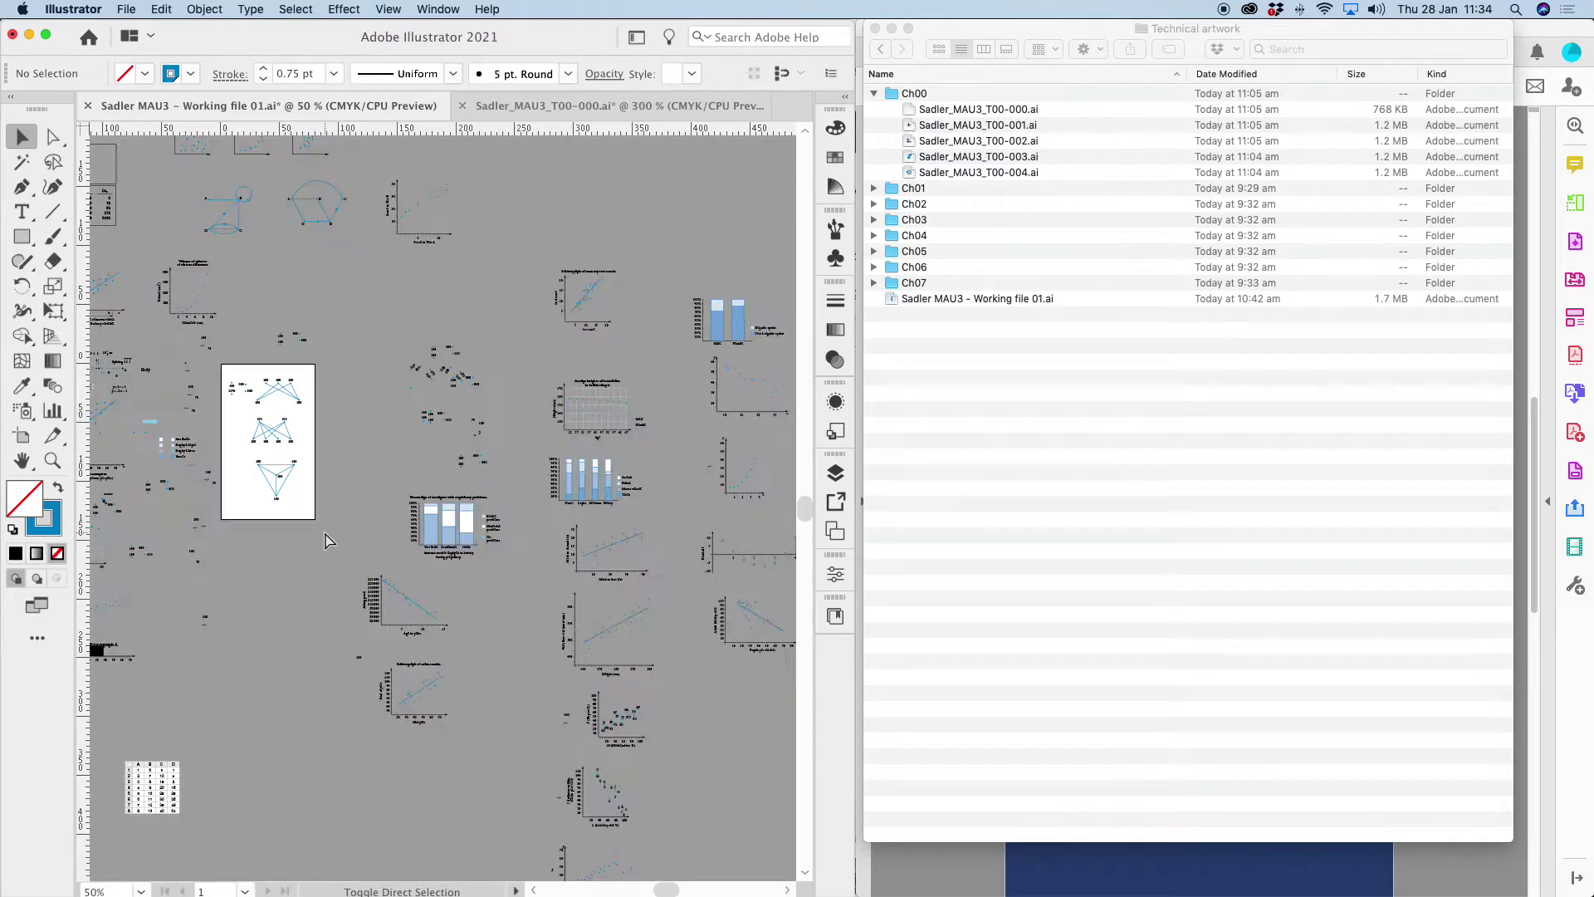
scroll(274, 467, "left", 3)
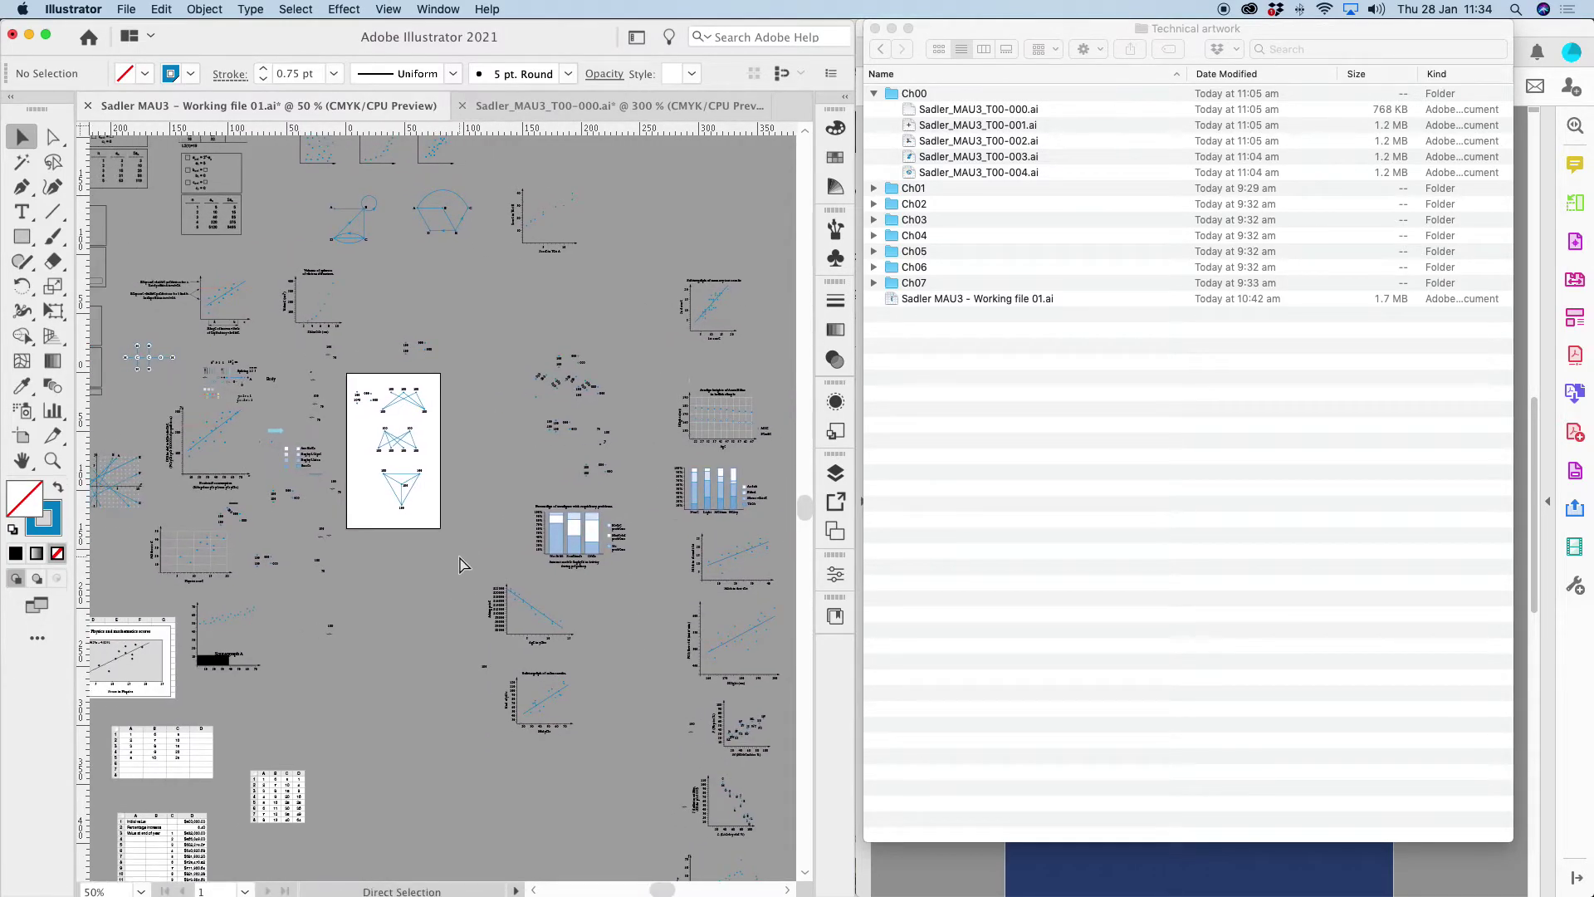
key("super+0")
left_click(982, 879)
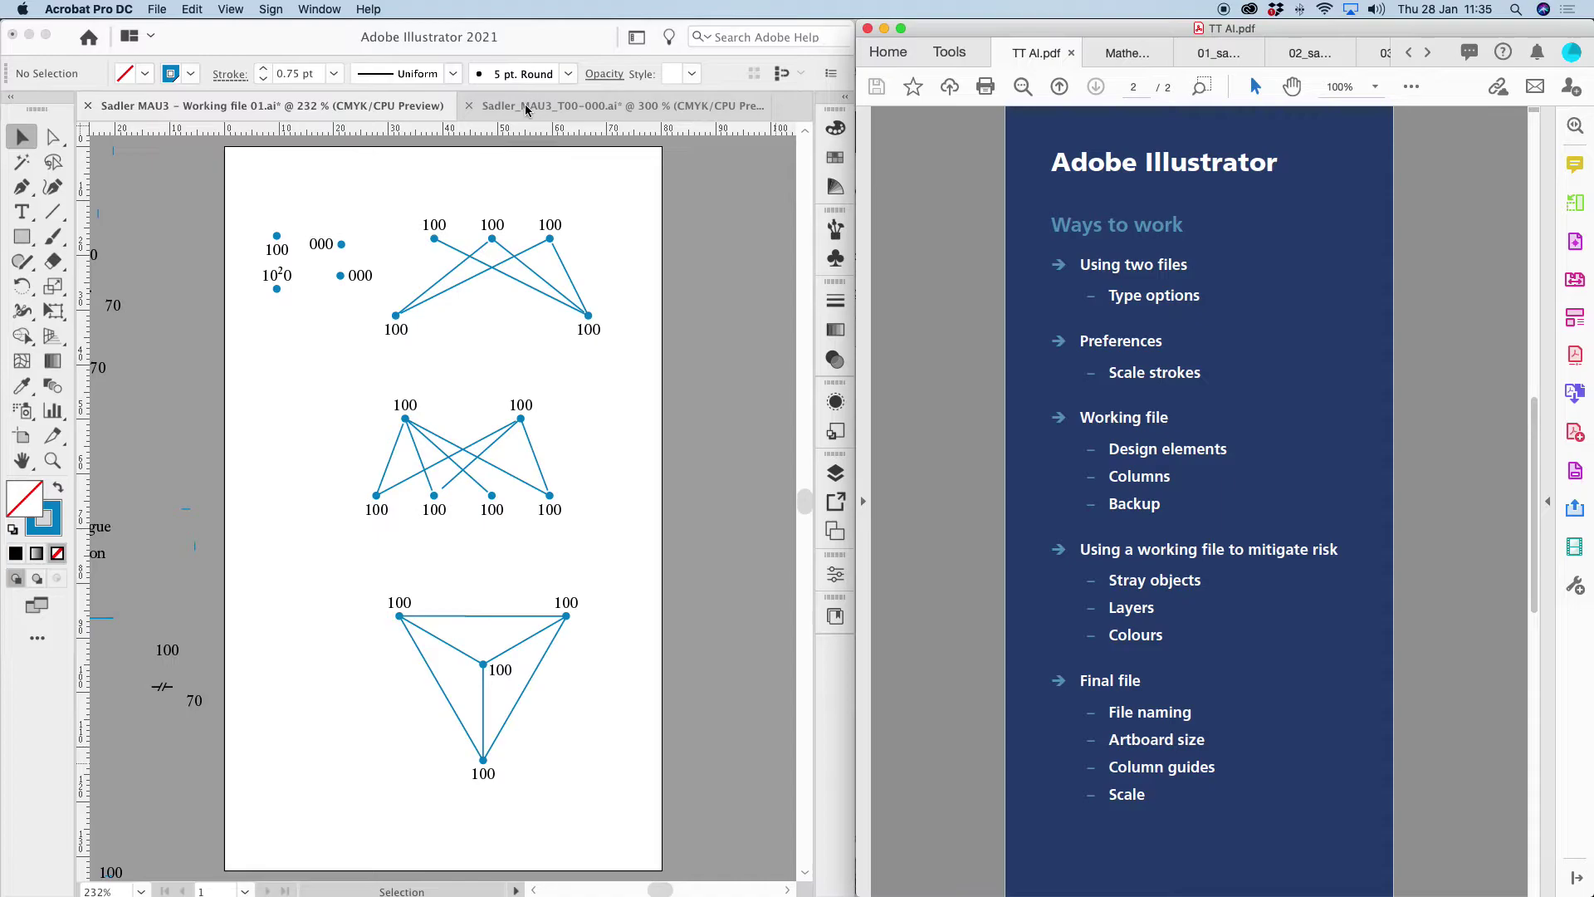
left_click(324, 399)
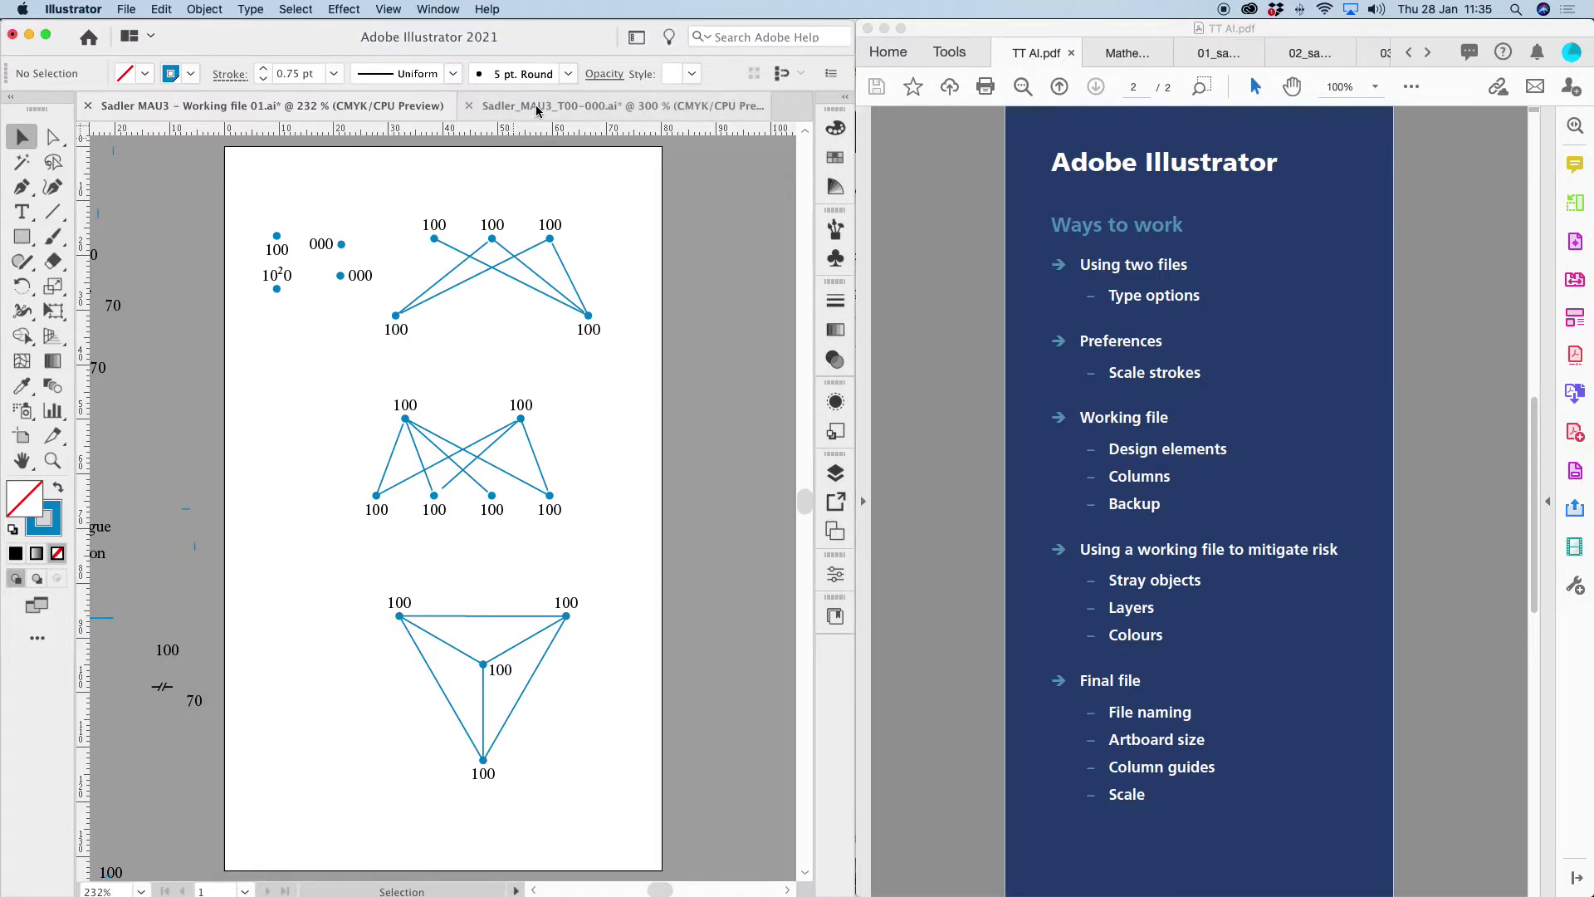
- Examine the labels, legends and charts kept around the artboard of the working file
key("super+minus")
key("super+minus")
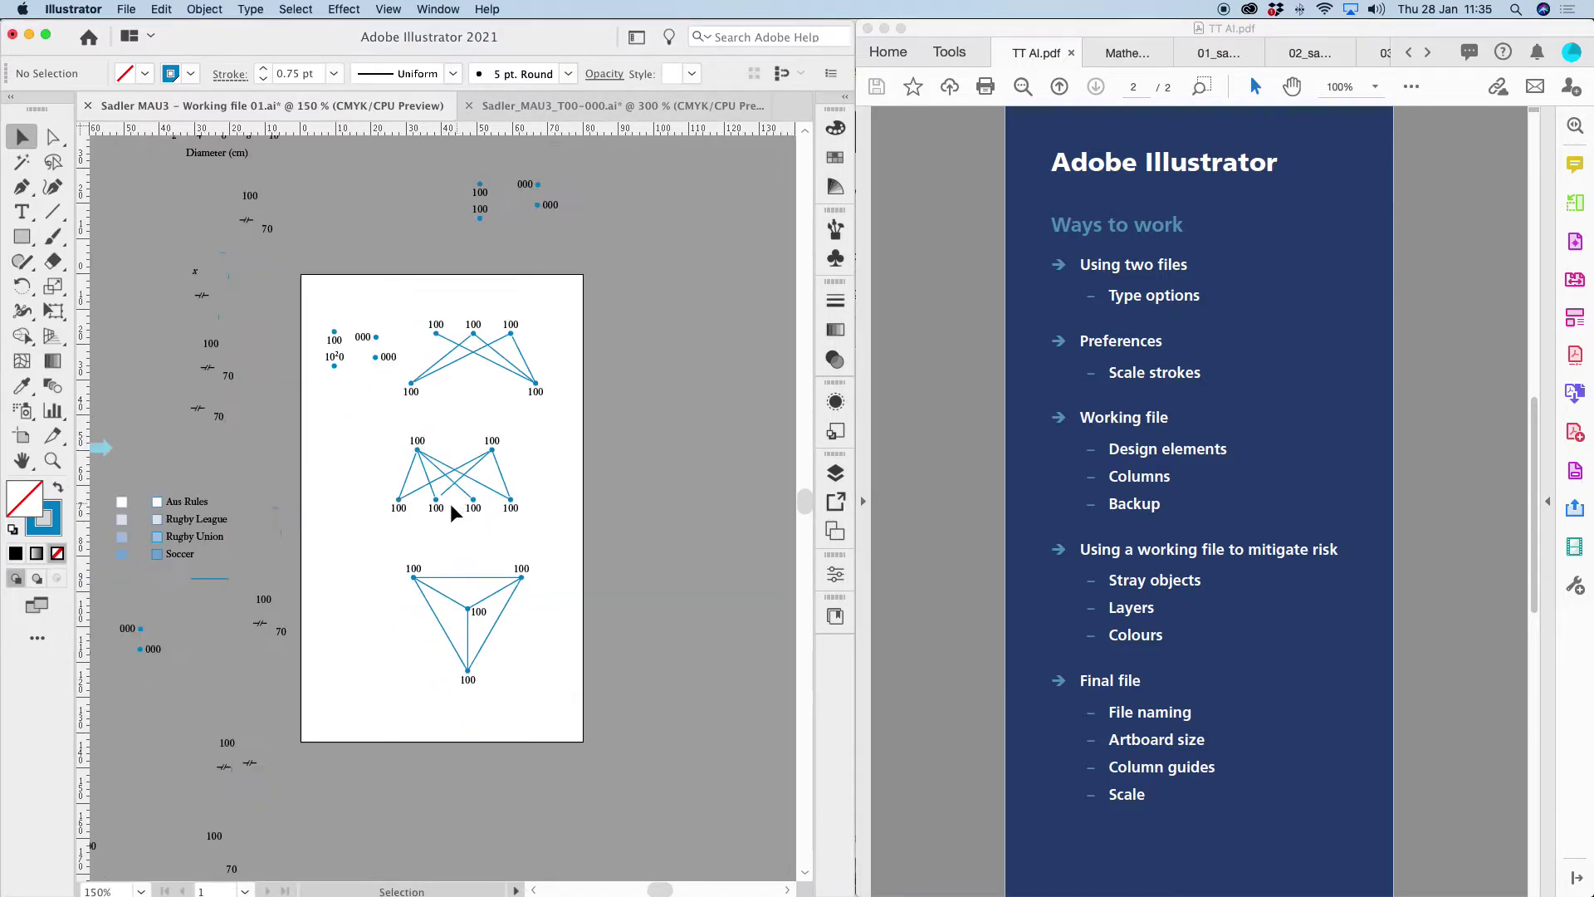
left_click_drag(498, 551, 217, 538)
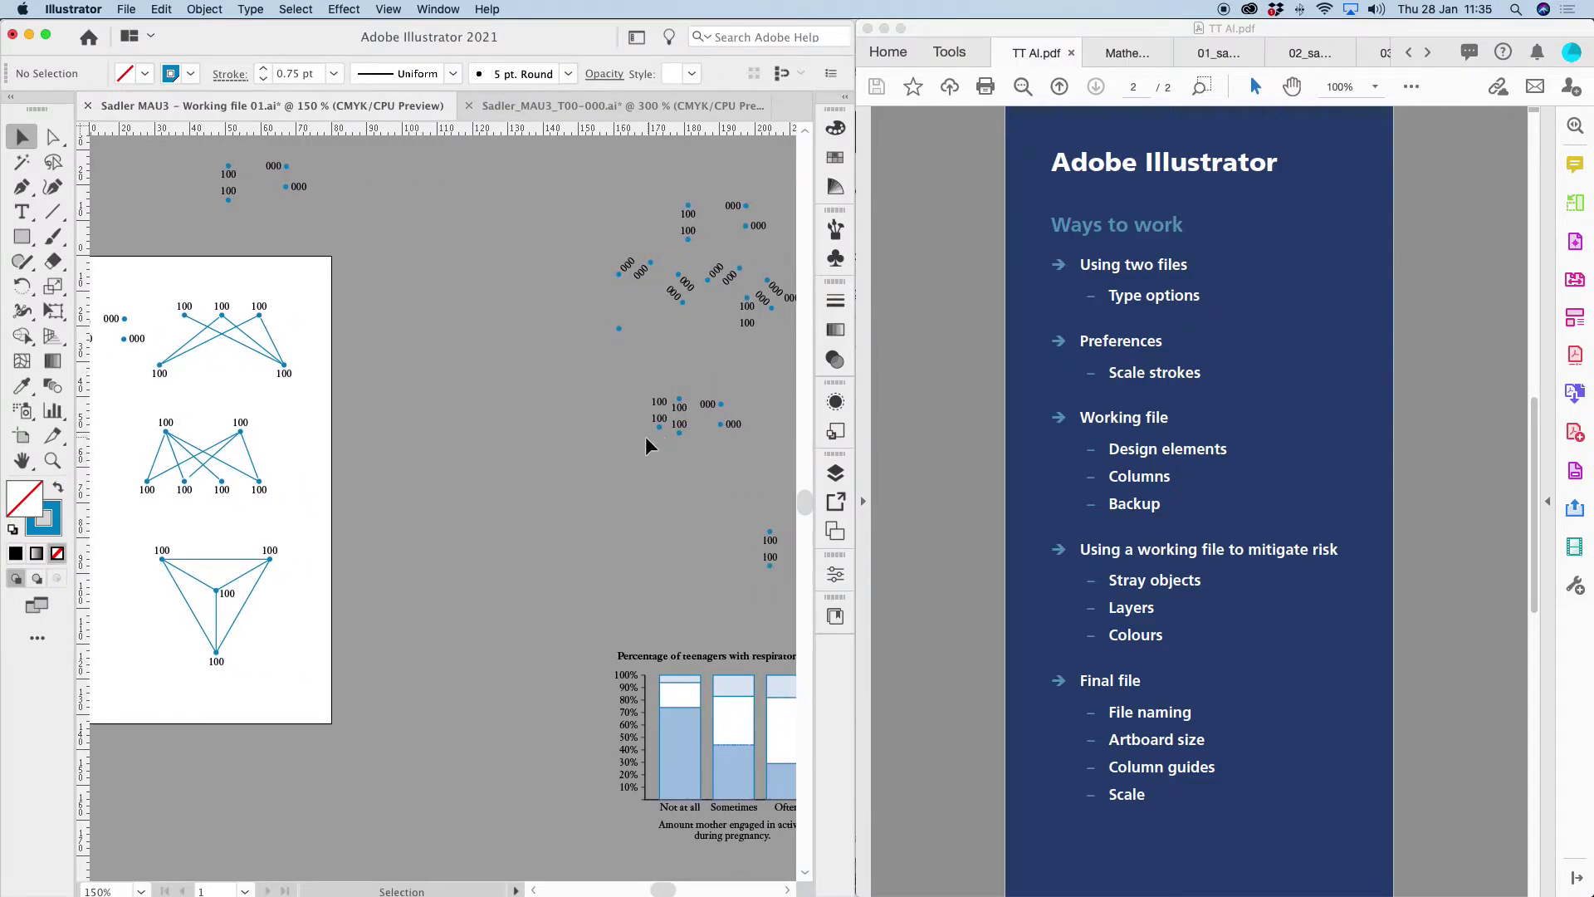
scroll(484, 587, "left", 3)
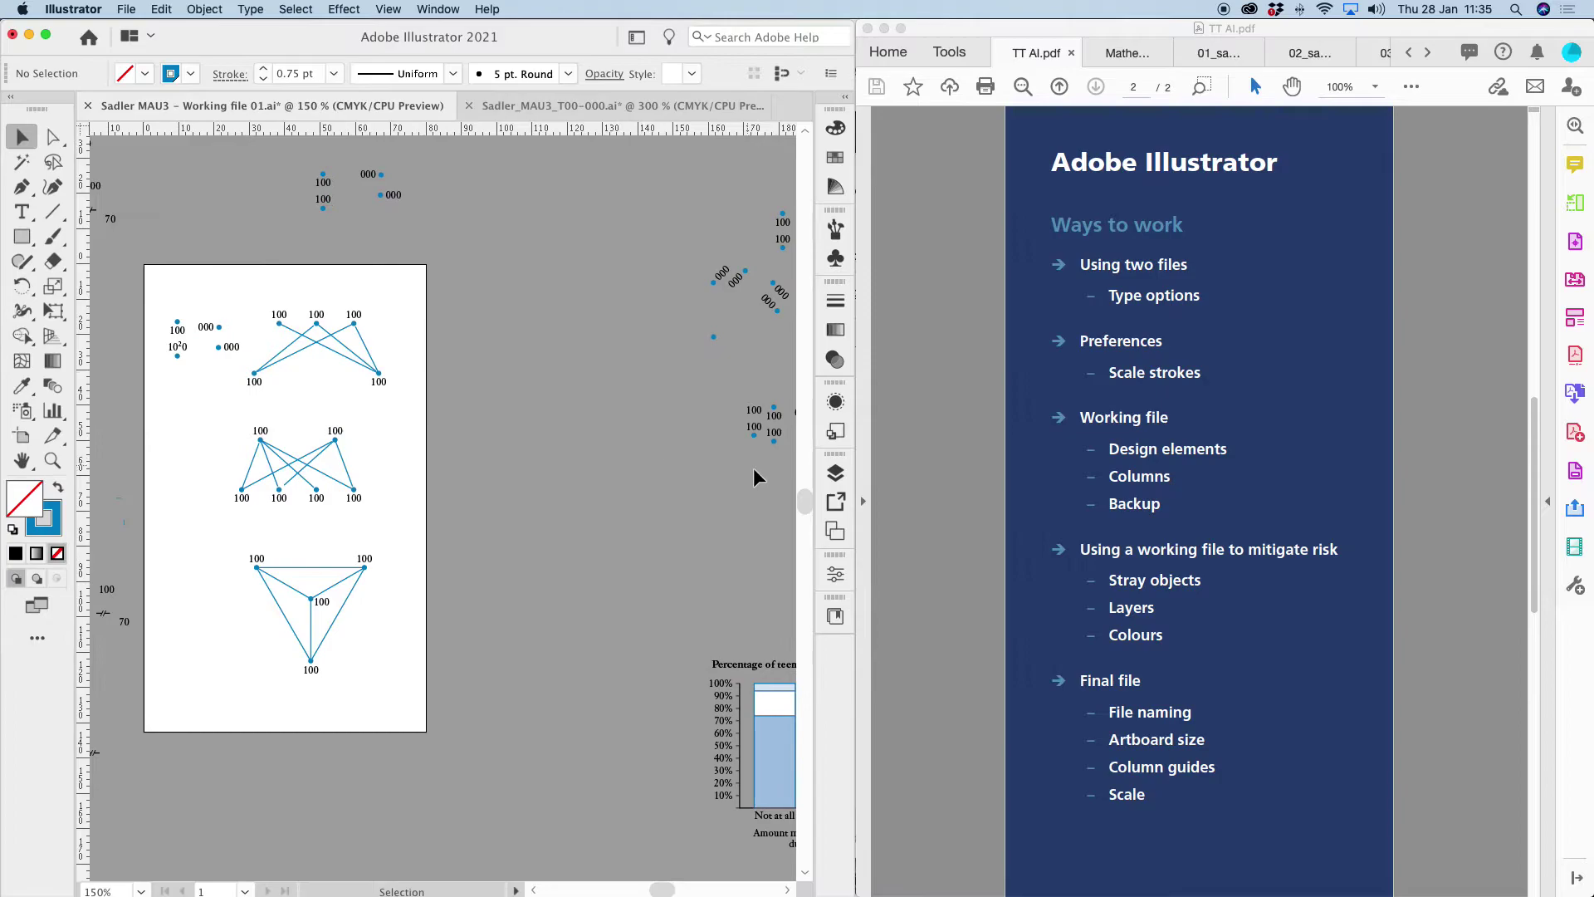
scroll(725, 477, "right", 2)
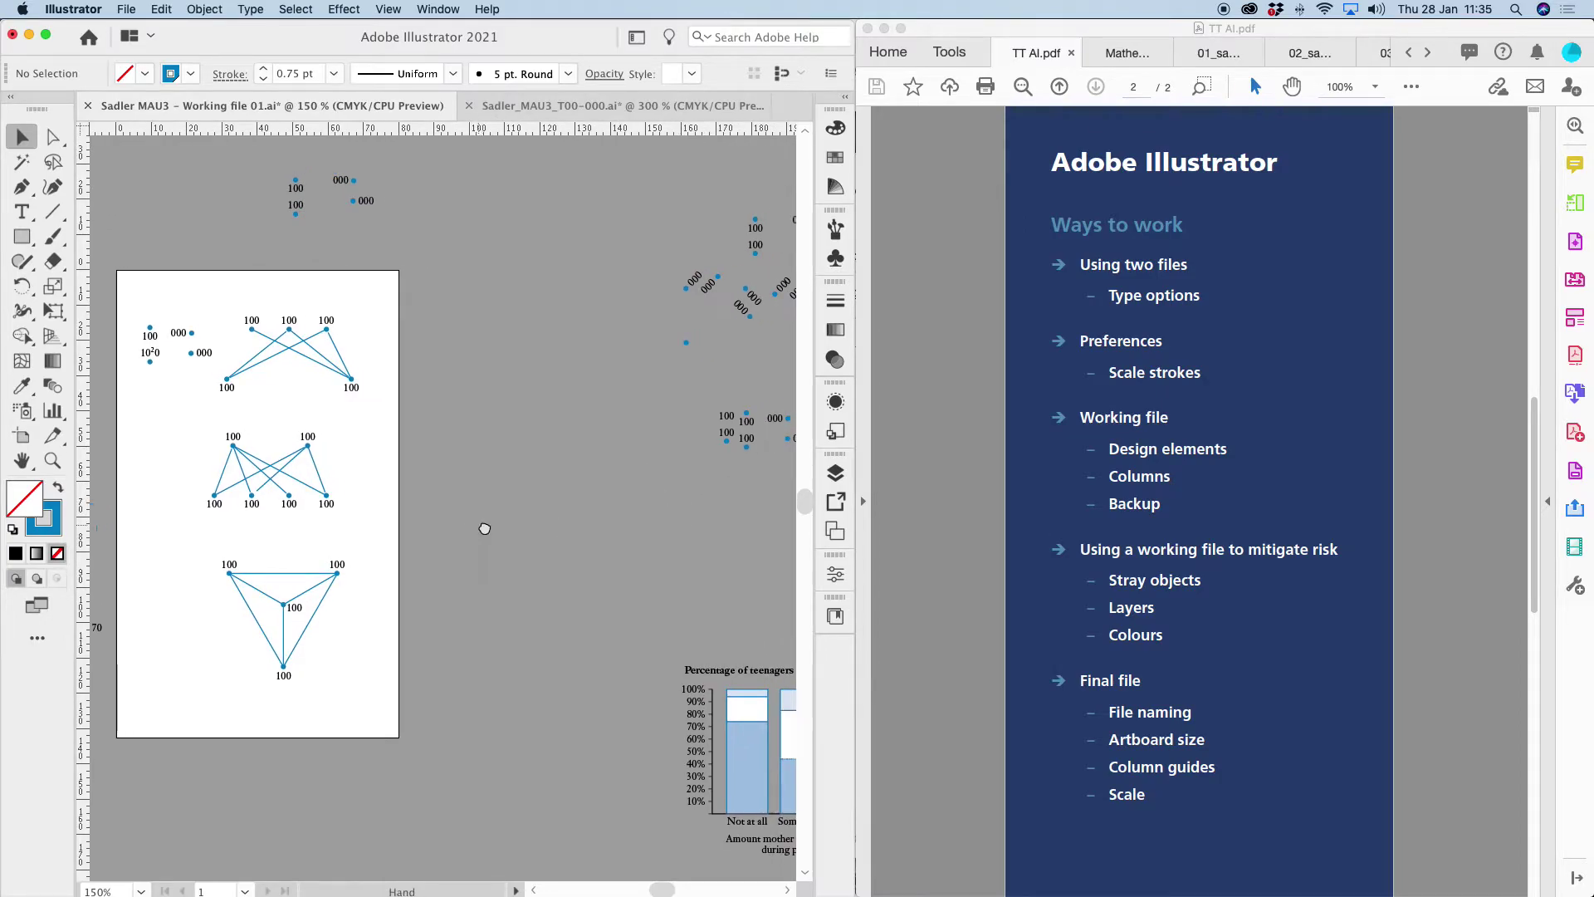
left_click_drag(479, 524, 509, 536)
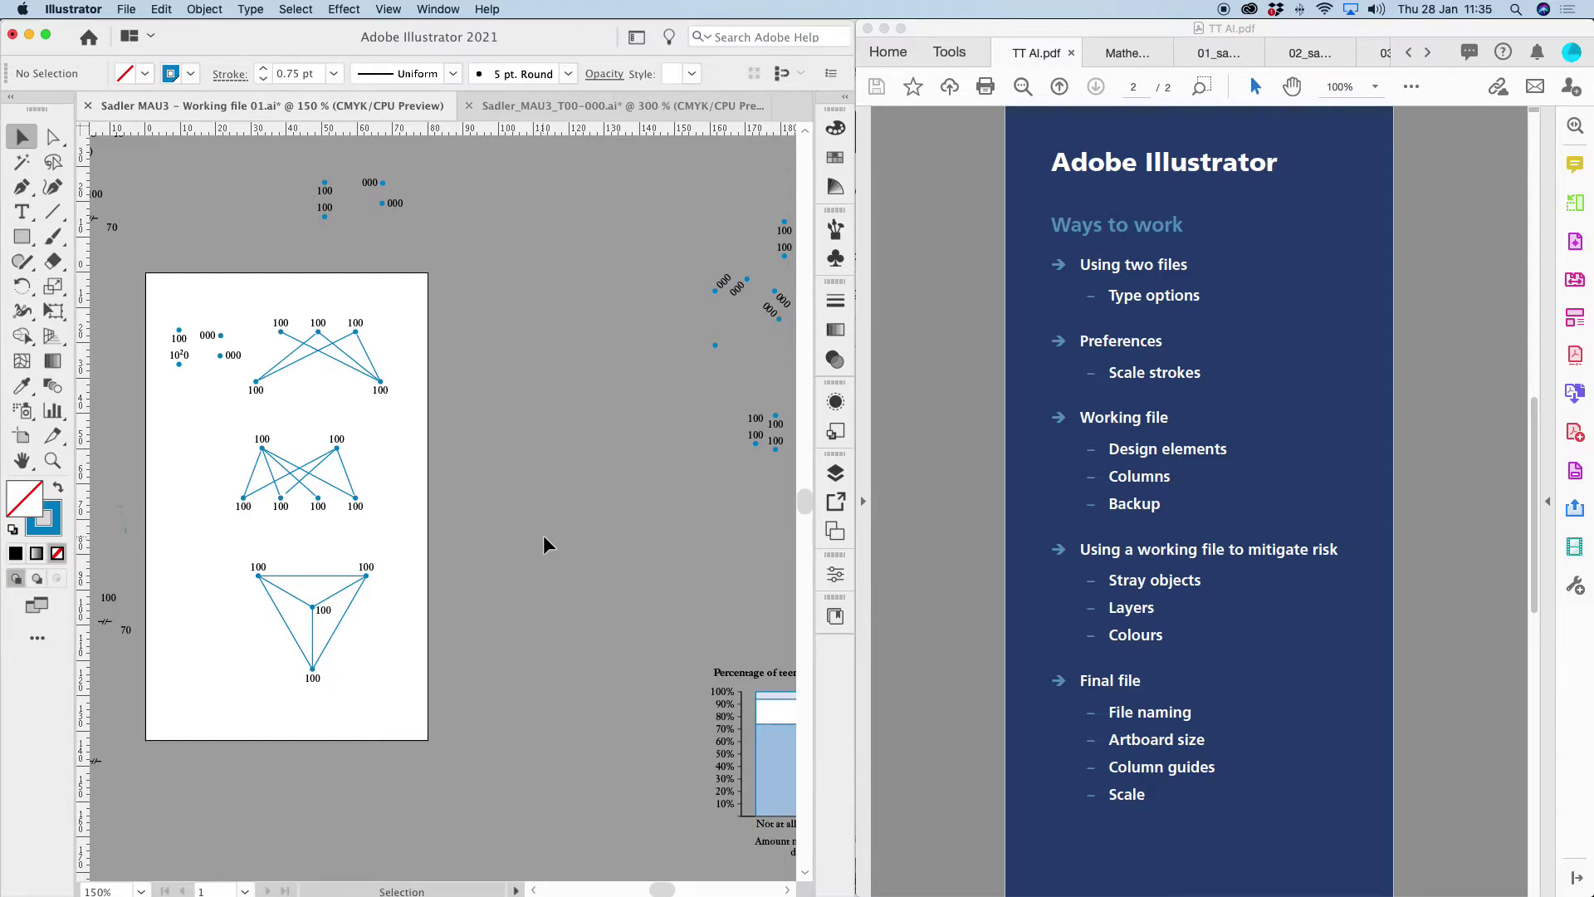
scroll(535, 534, "left", 3)
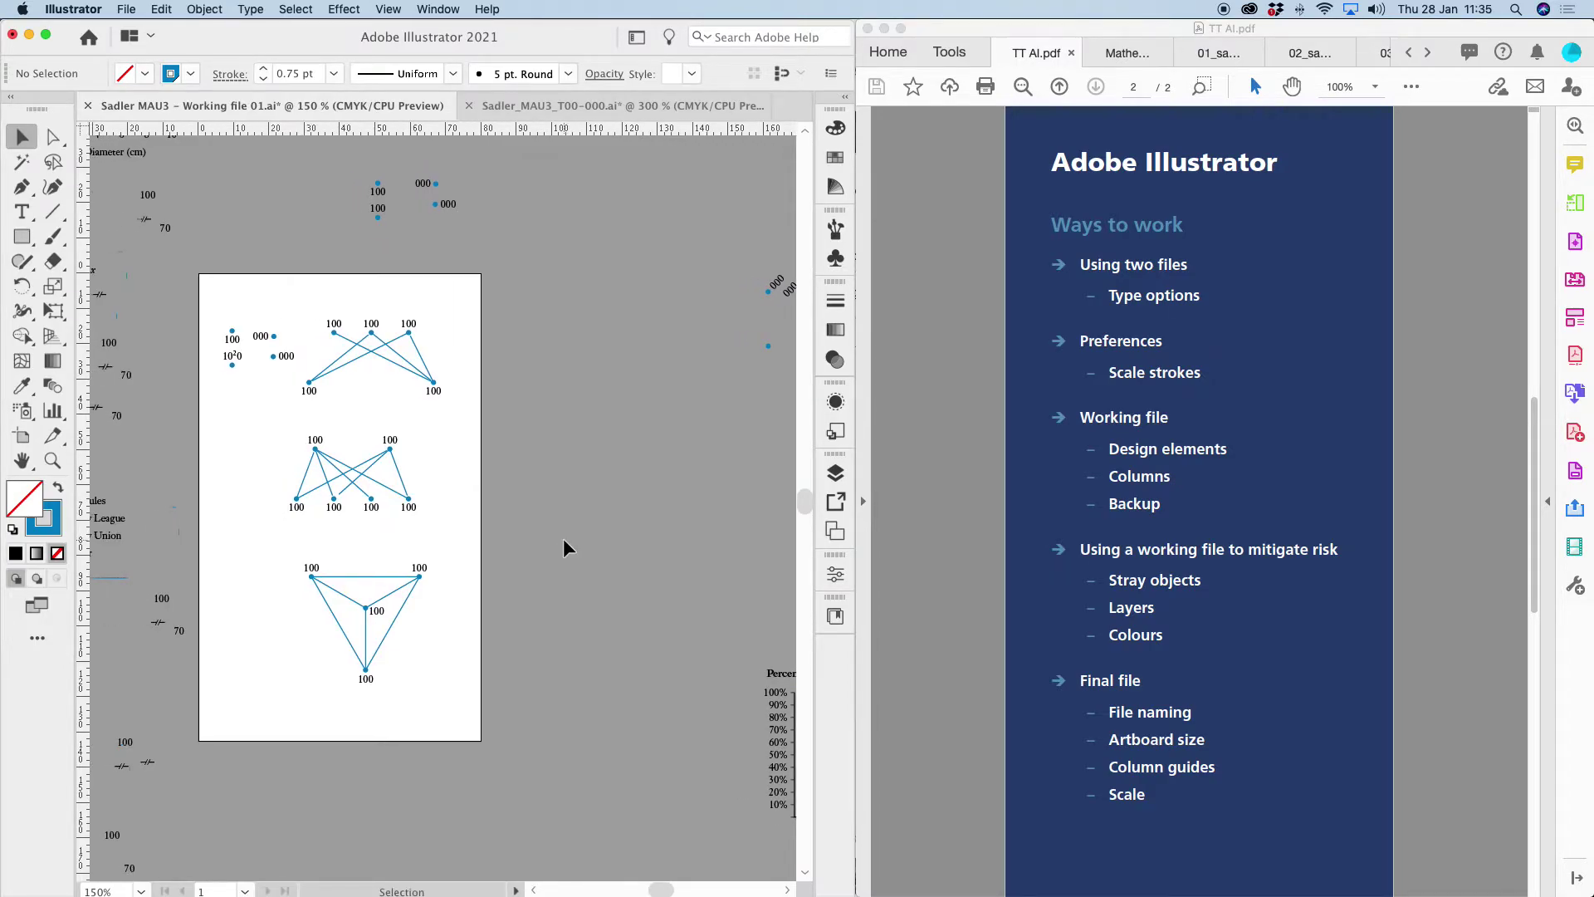
scroll(581, 544, "left", 2)
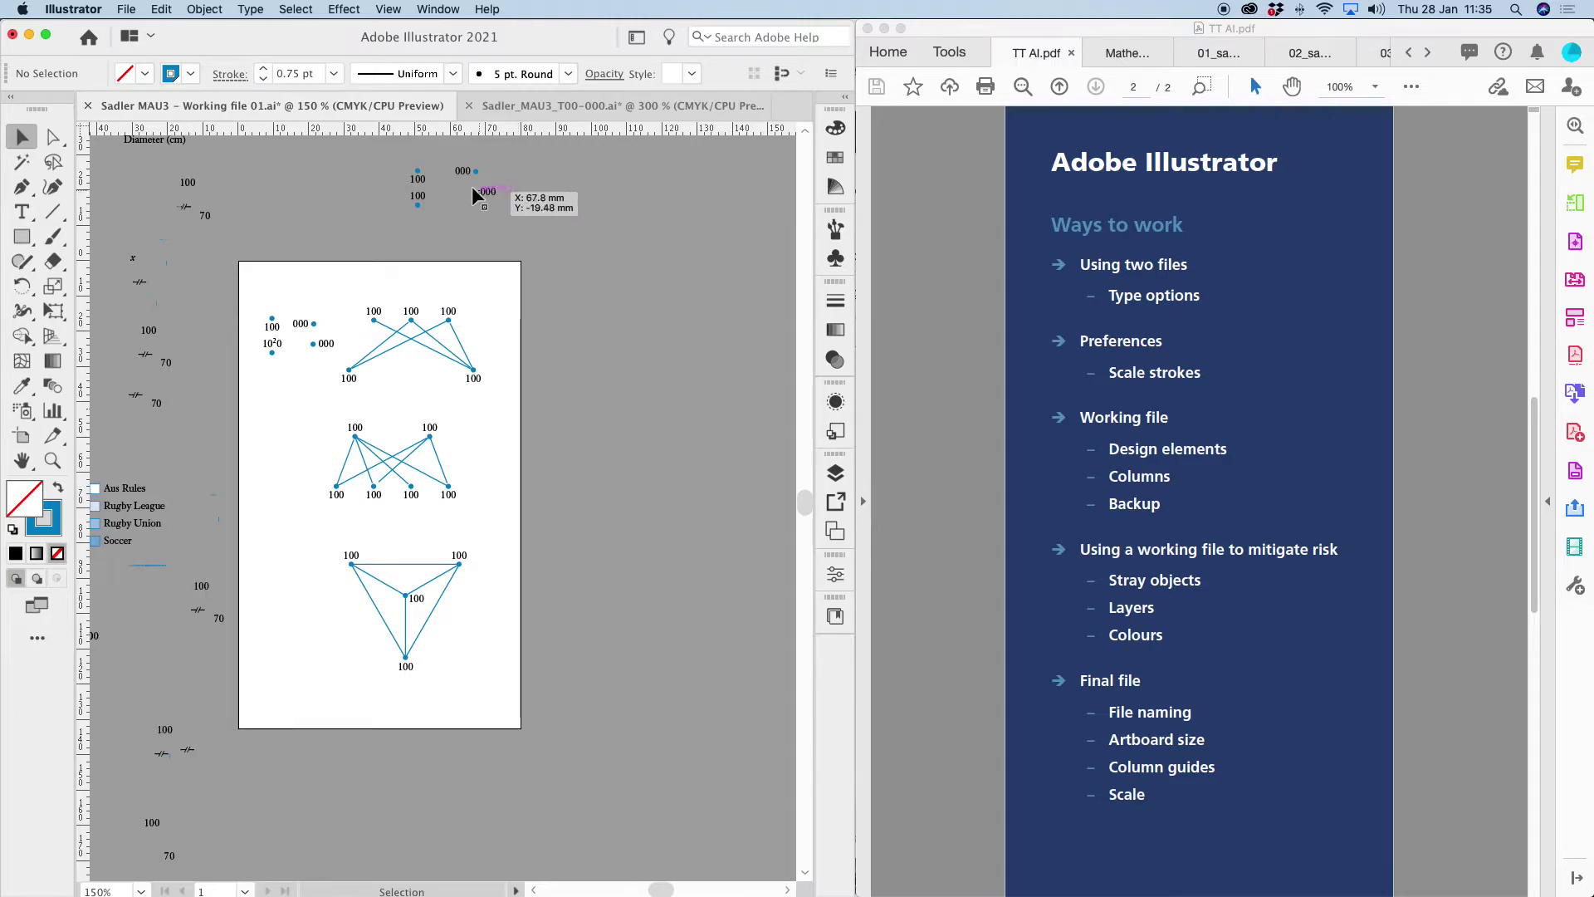
left_click(388, 10)
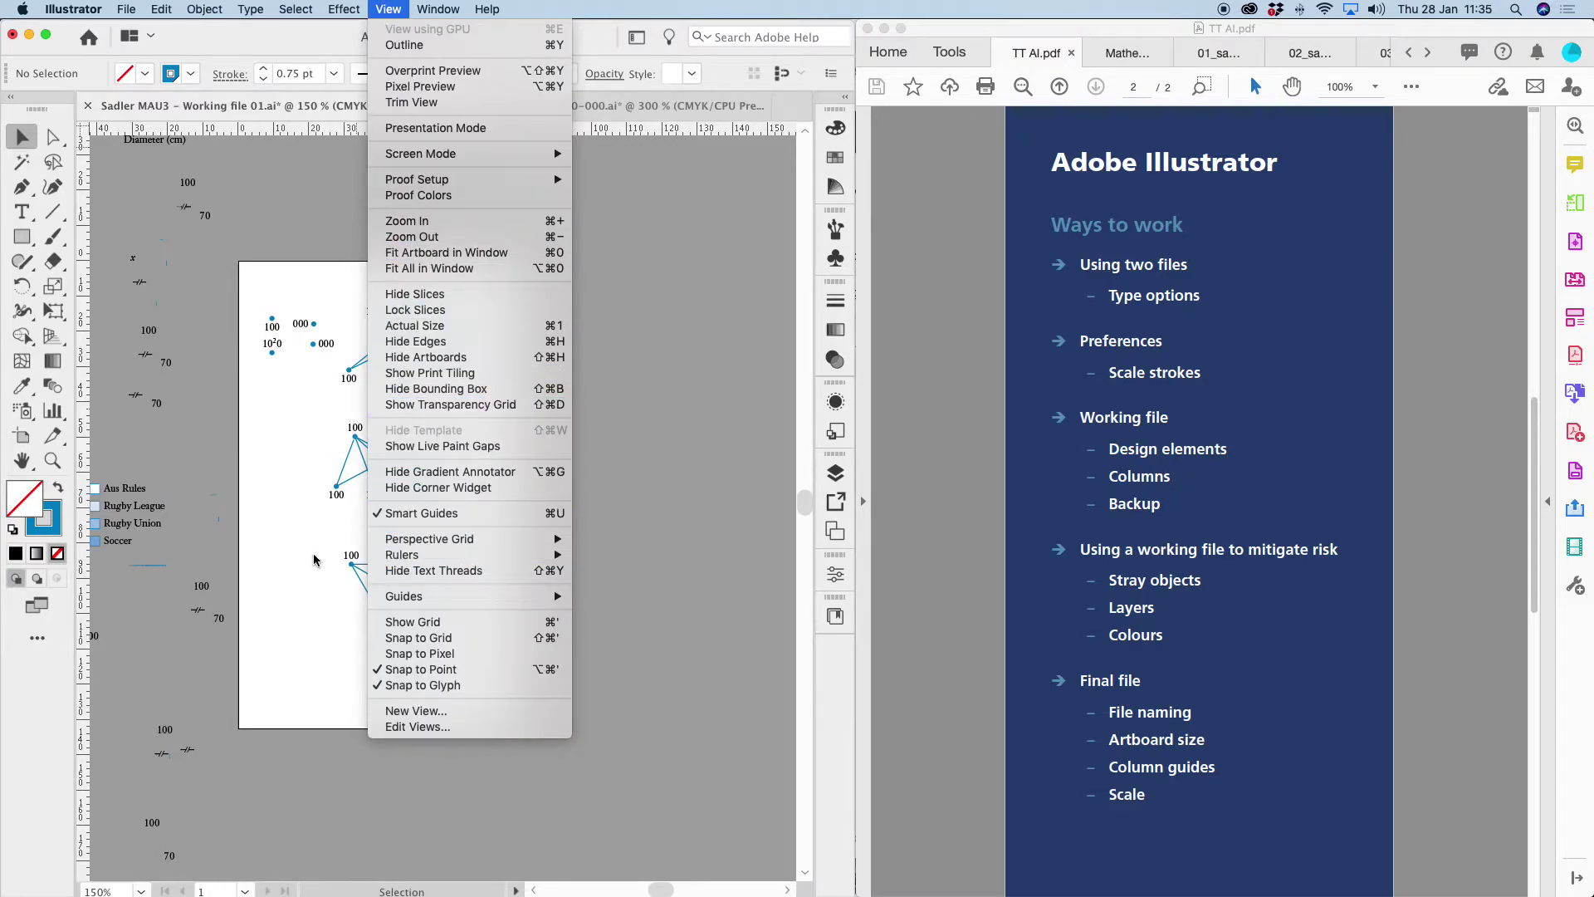
left_click(274, 549)
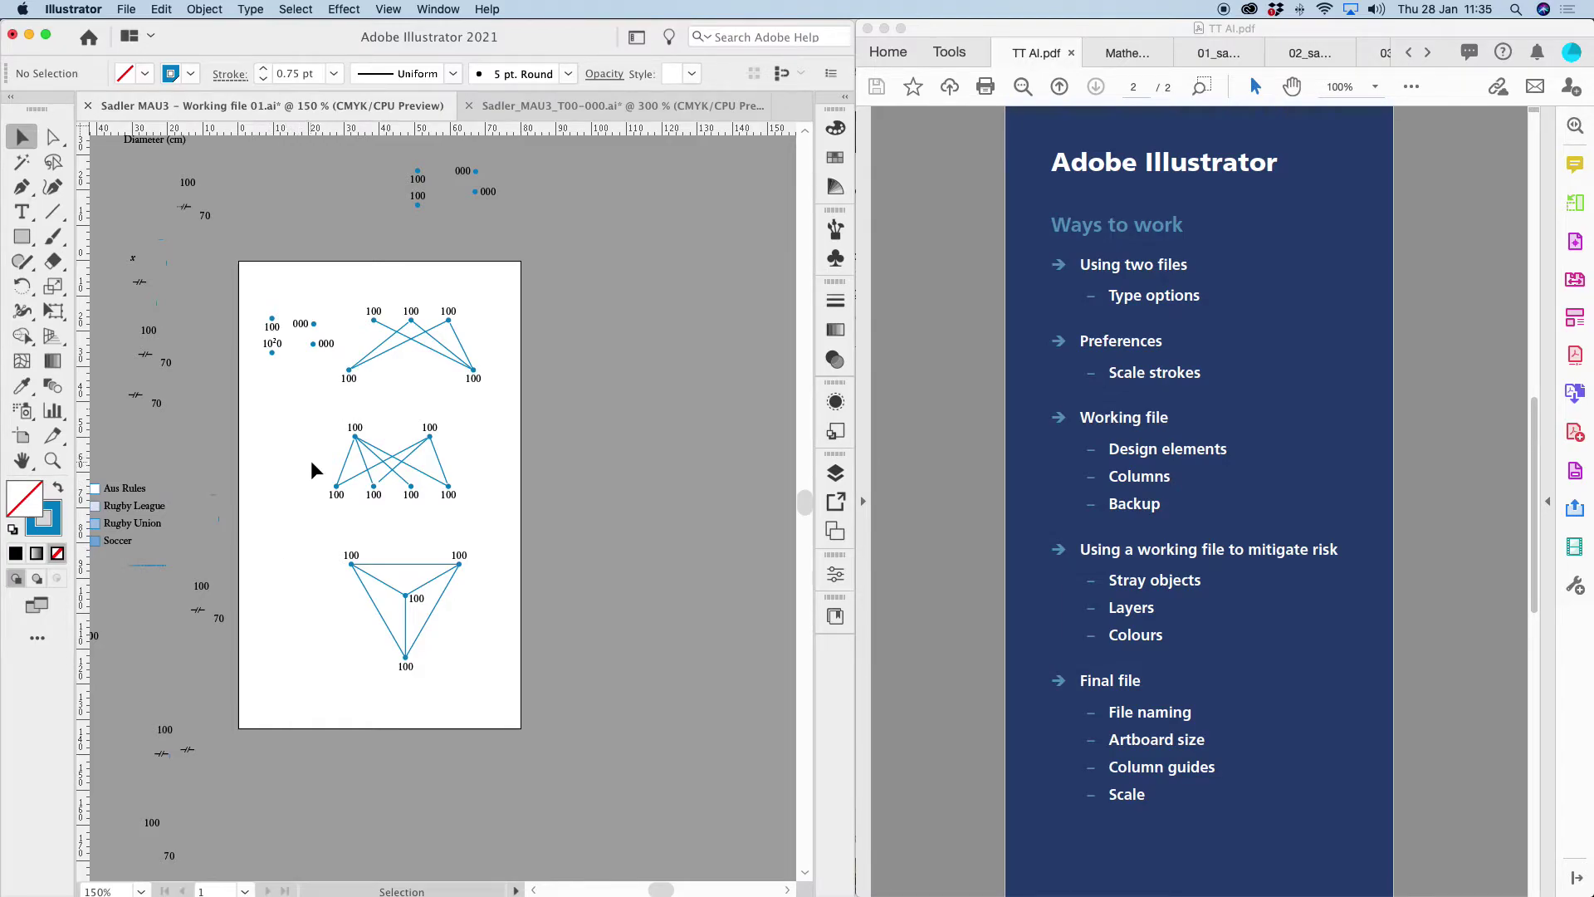
scroll(311, 461, "left", 1)
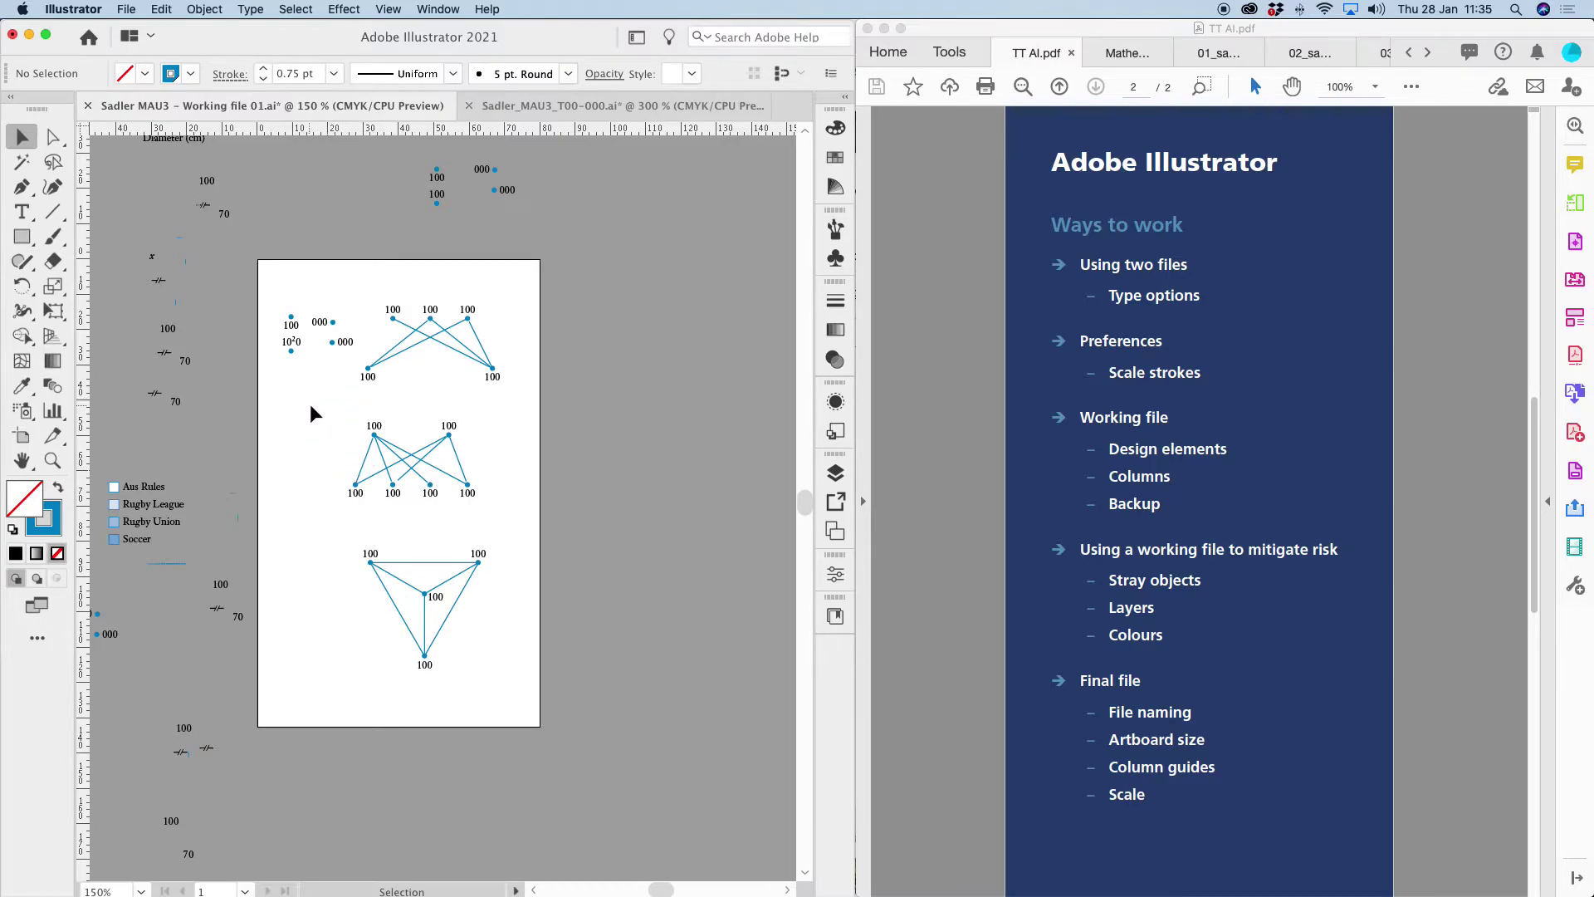
scroll(392, 445, "right", 4)
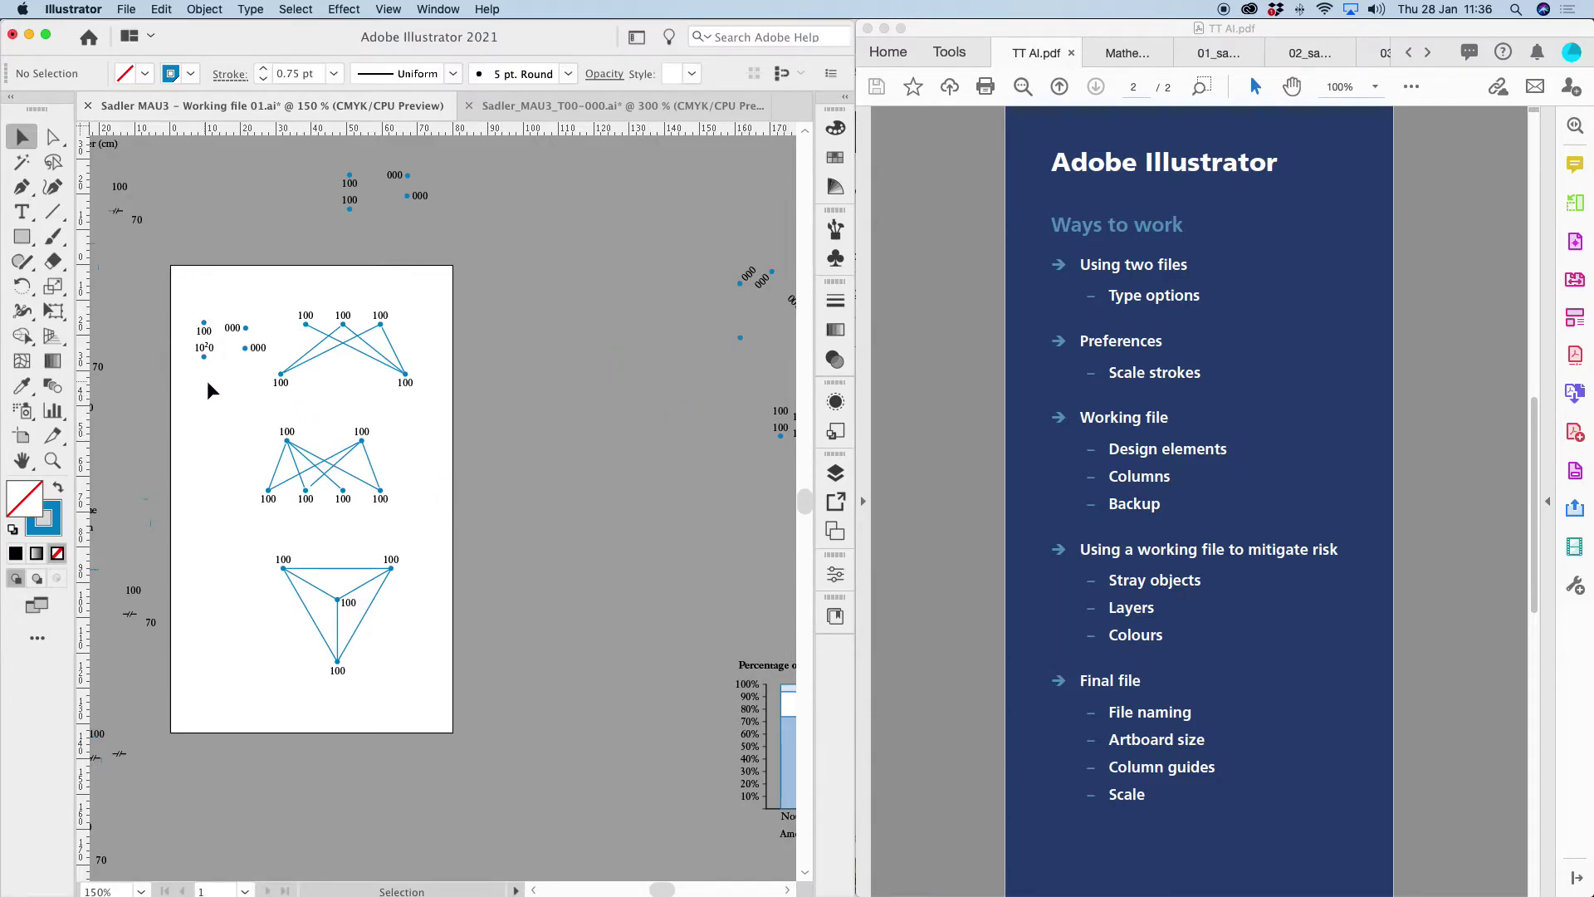
scroll(380, 461, "up", 3)
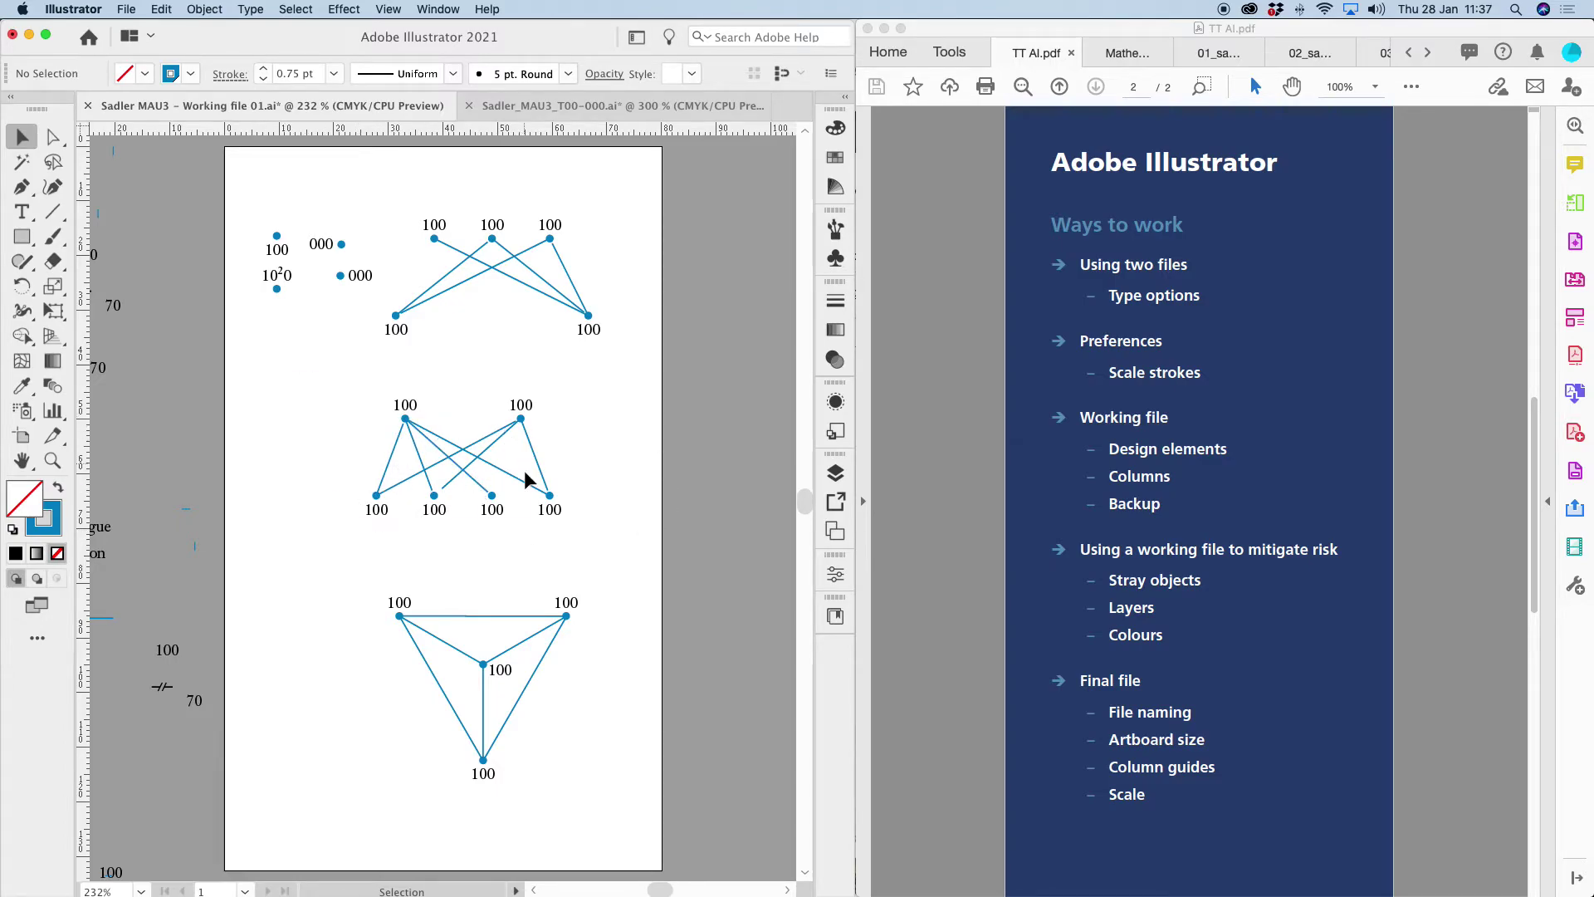
- Copy the middle line-and-dot figure from the working file and paste it into Sadler_MAU3_T00-000.ai
left_click_drag(320, 377, 584, 533)
key("super")
left_click(516, 106)
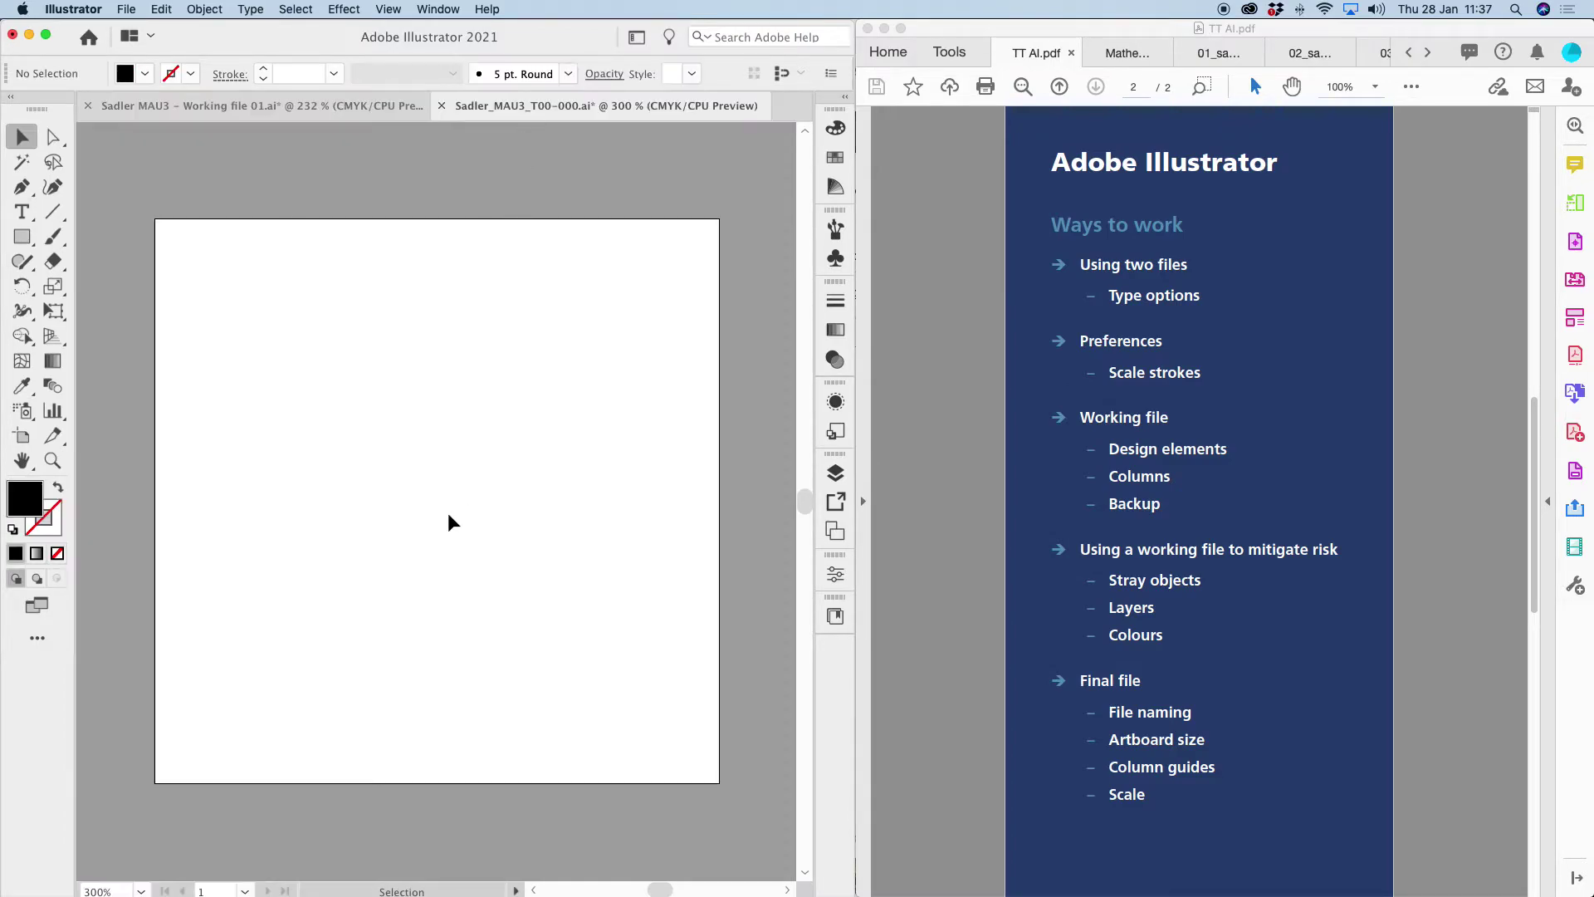
key("super+v")
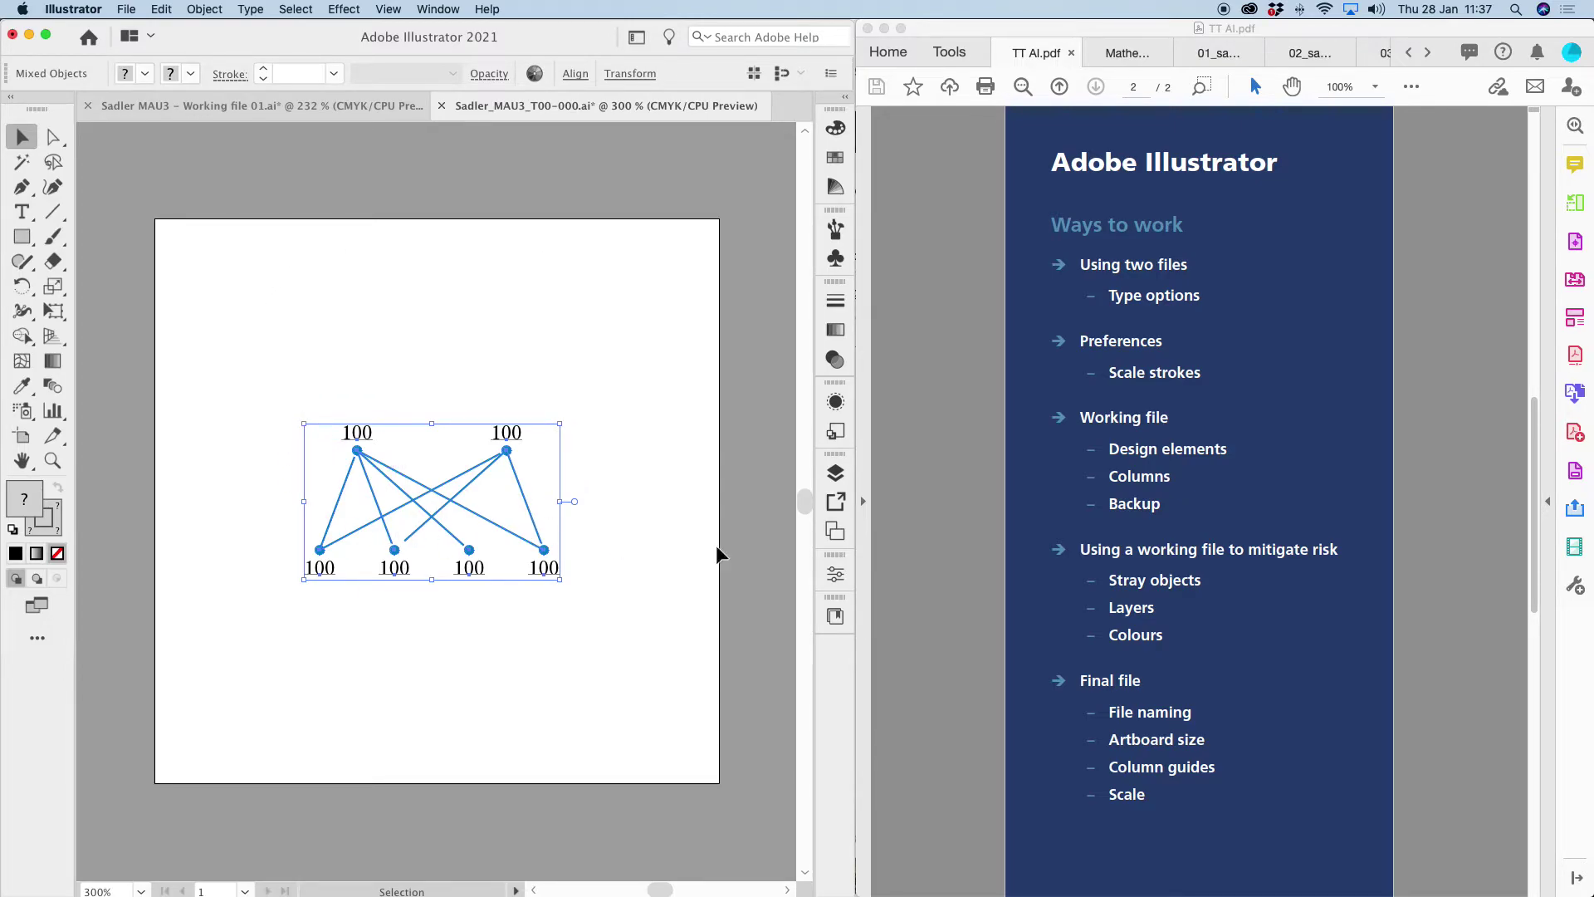
- Check the layer structure of Sadler_MAU3_T00-000.ai with the pasted figure, and deselect the figure
left_click(835, 472)
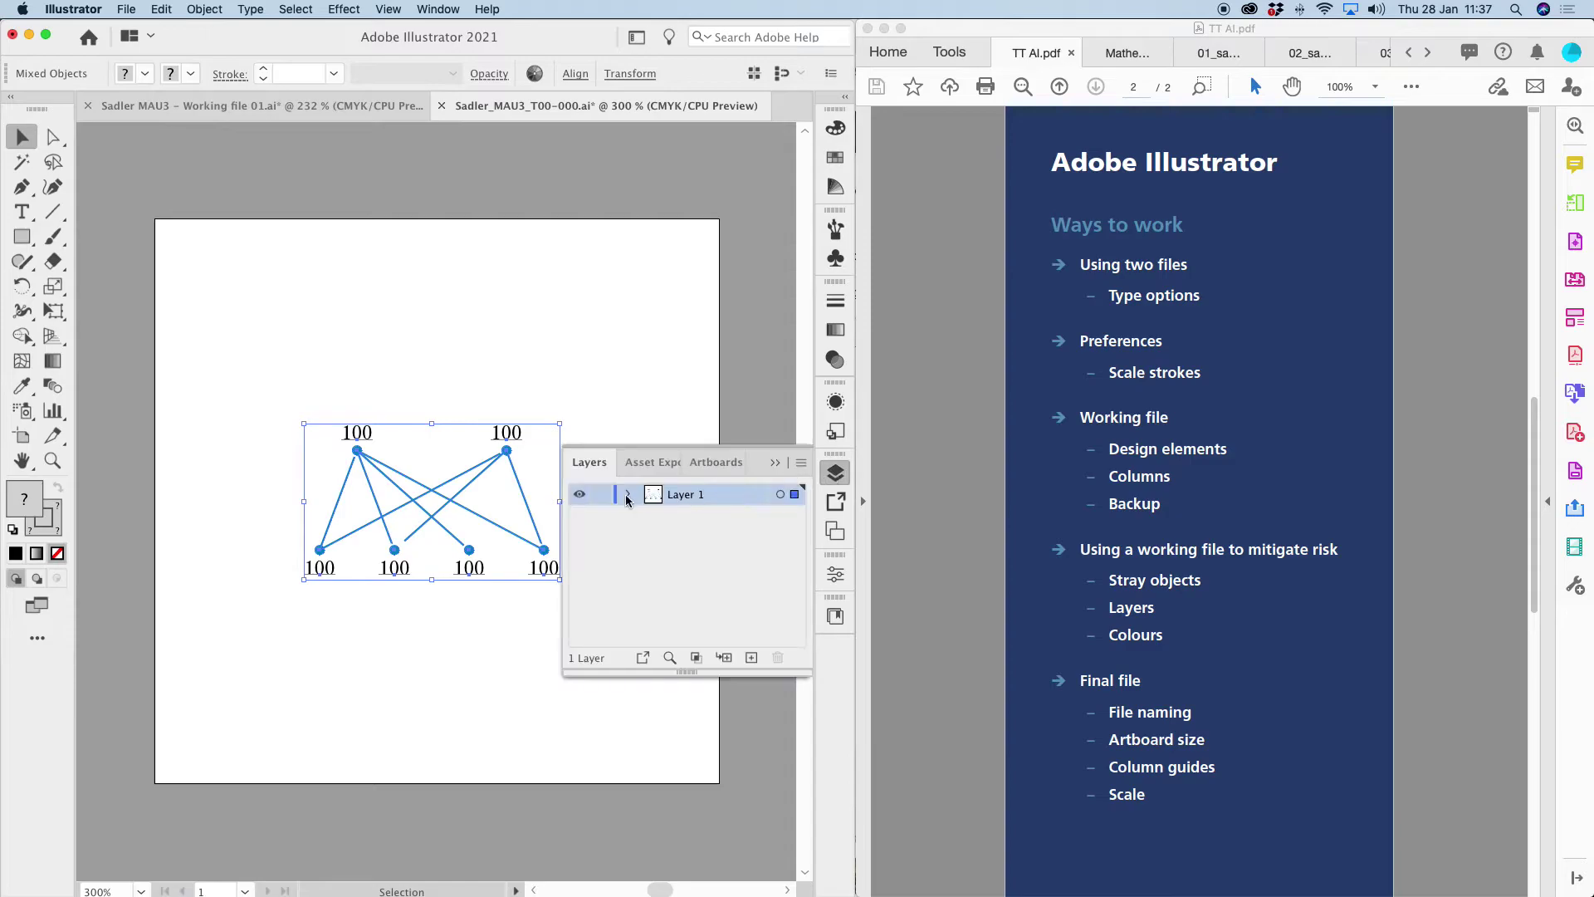
left_click(774, 463)
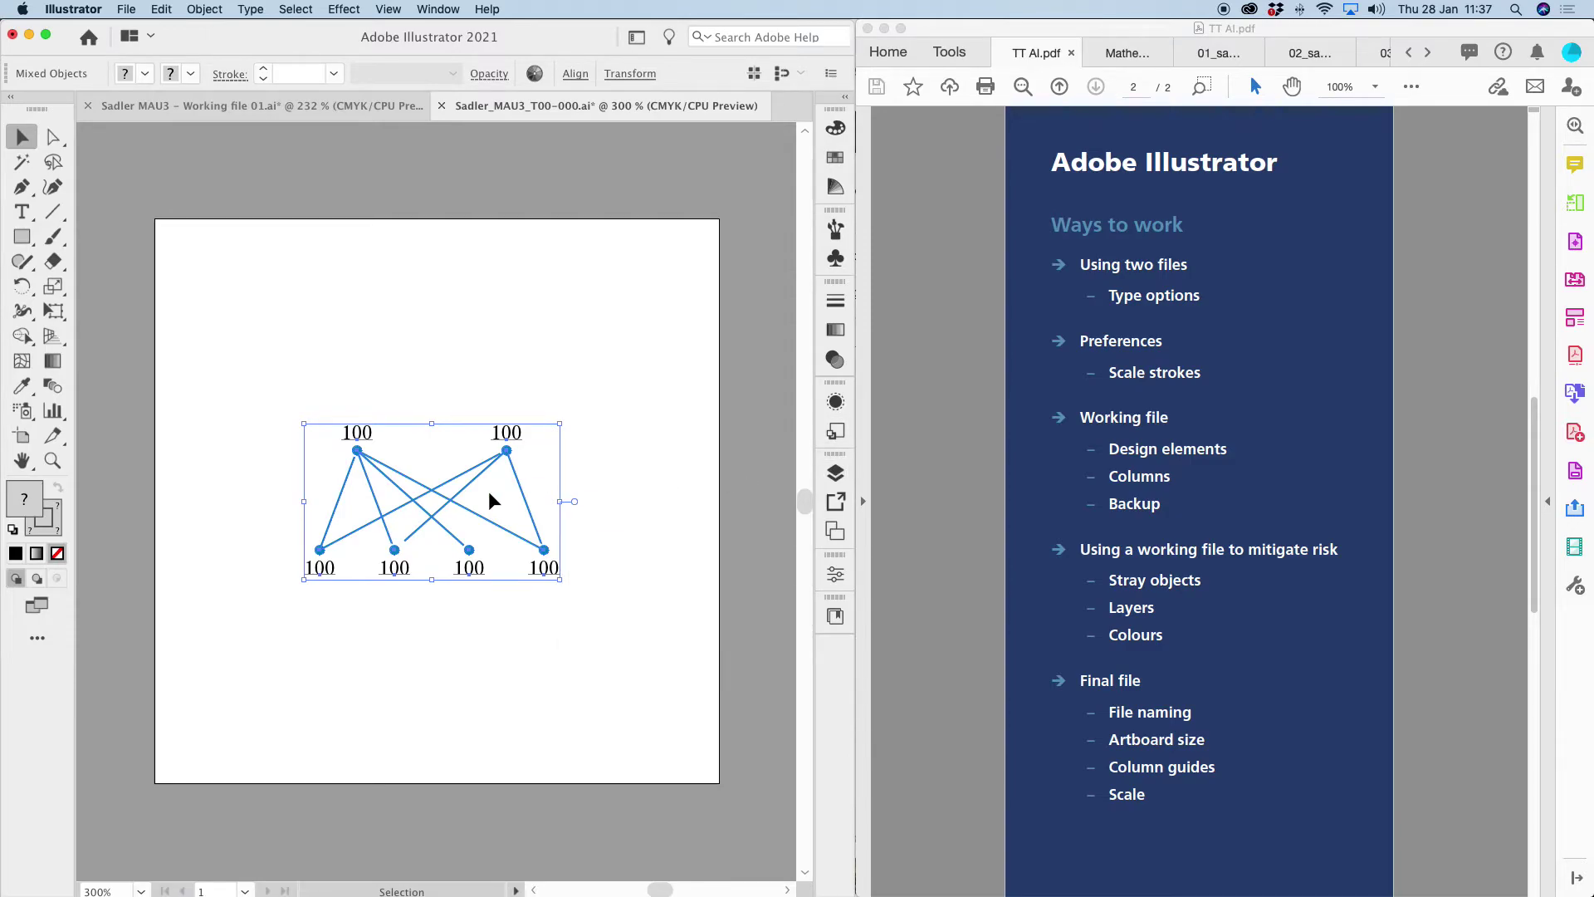
left_click(632, 501)
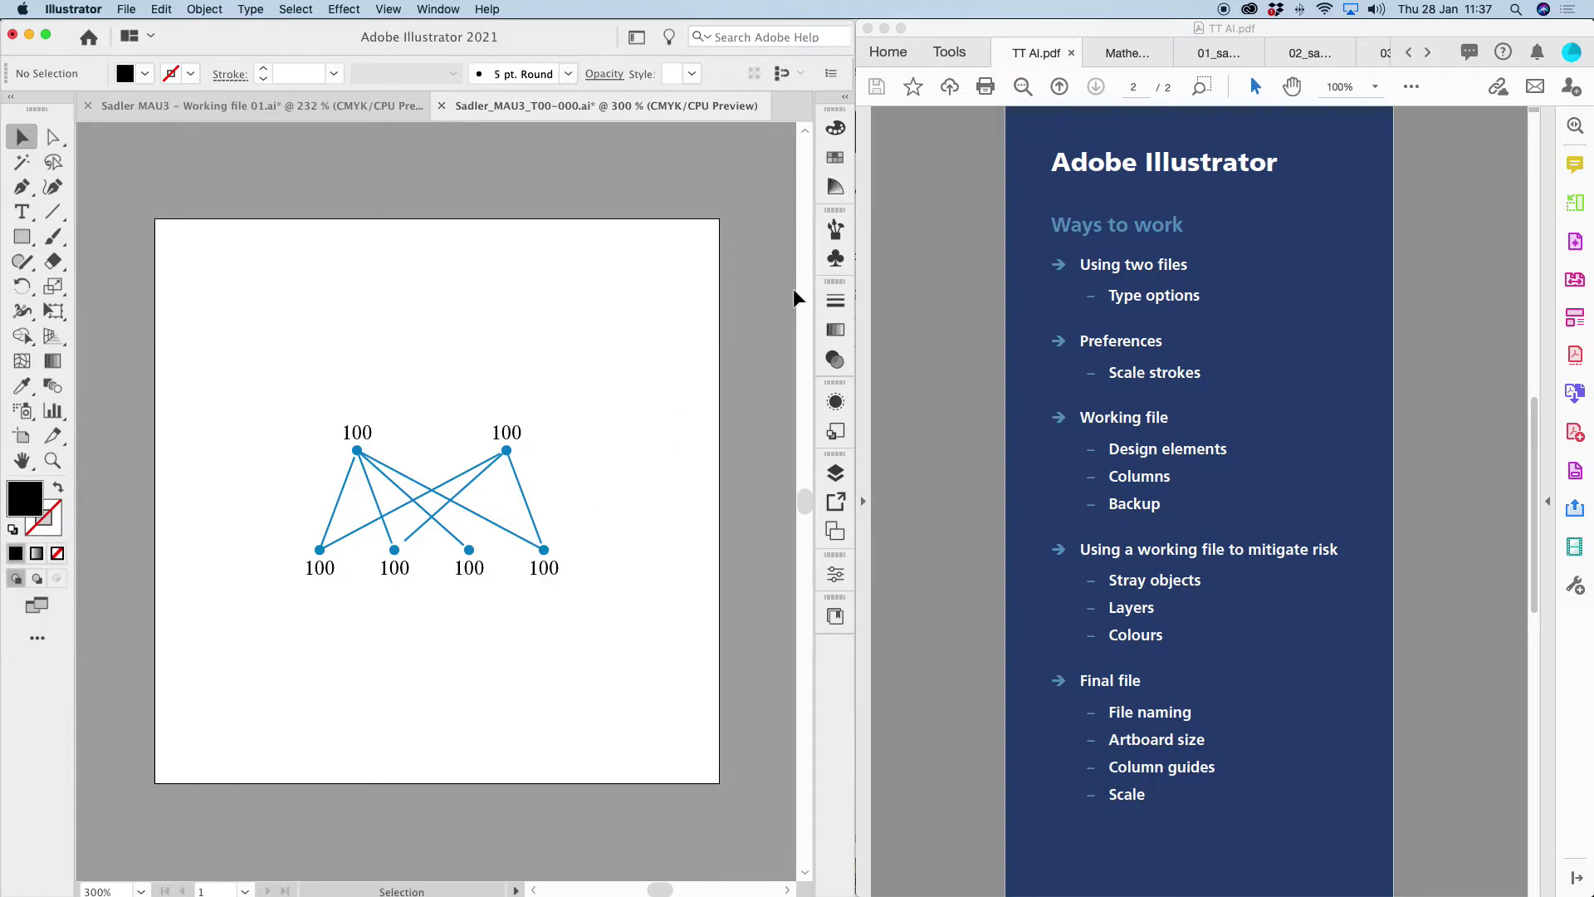
- Check the colour swatches of Sadler_MAU3_T00-000.ai, and close the swatch list
left_click(828, 159)
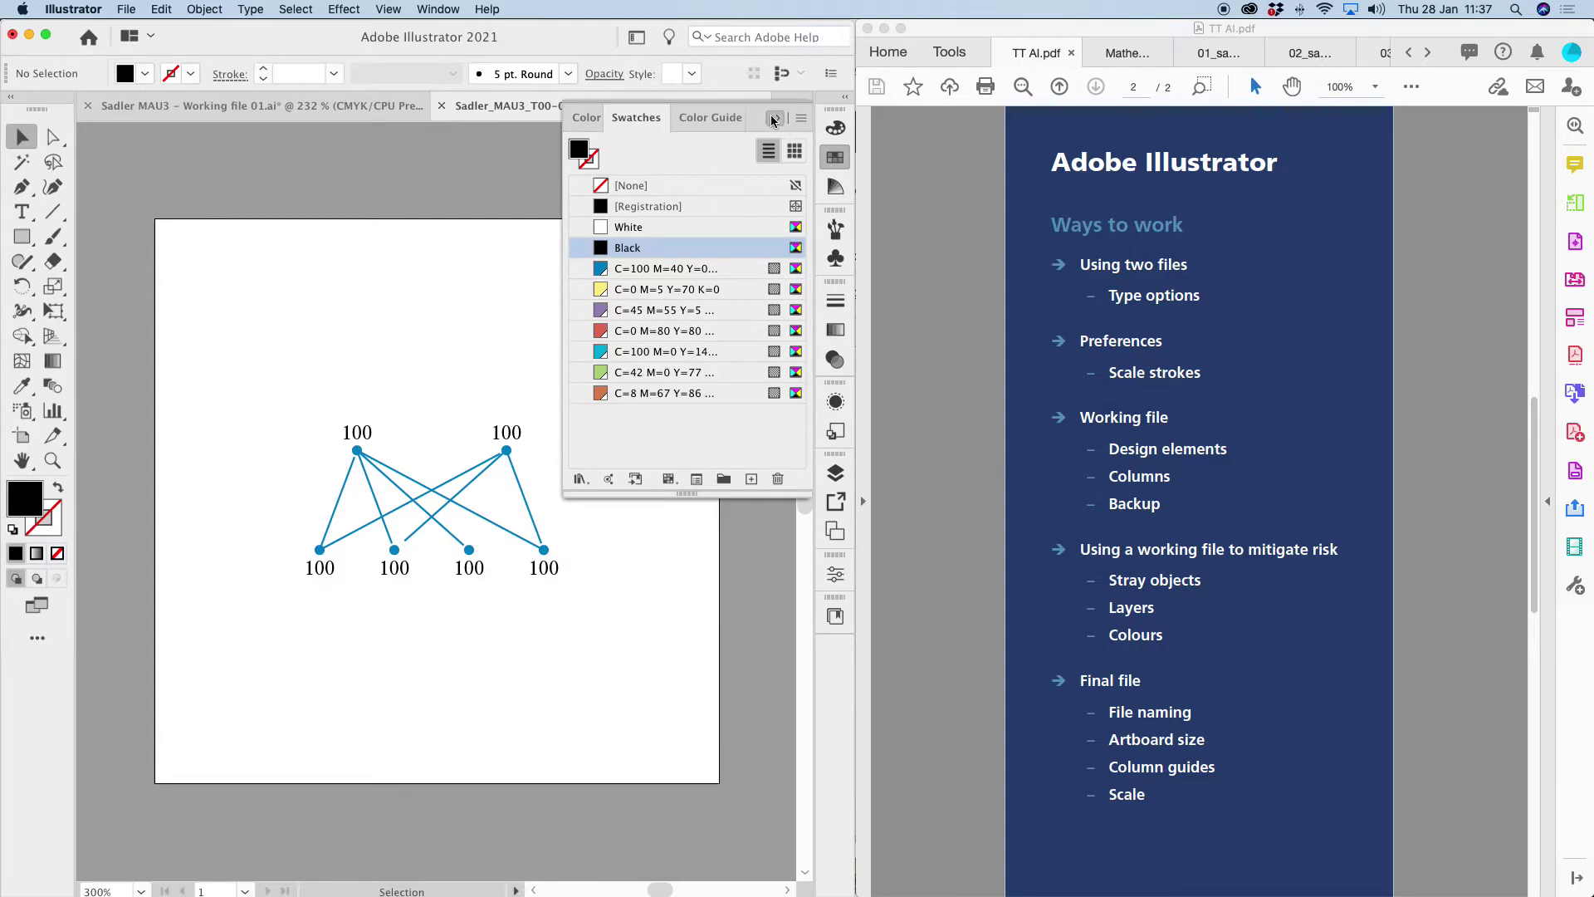
left_click(366, 499)
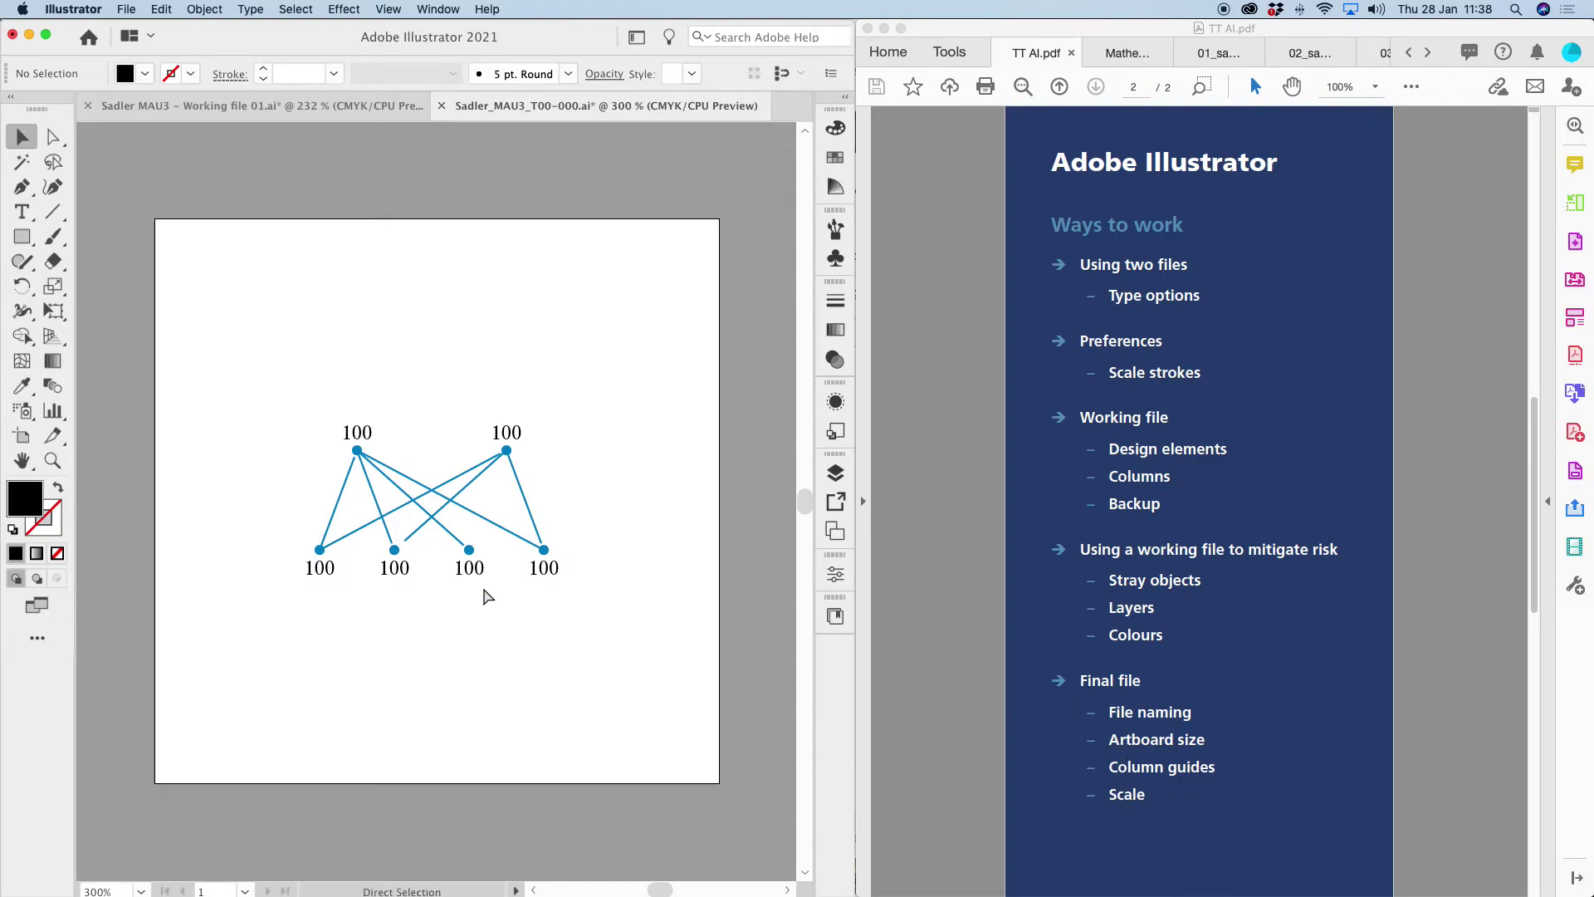
- Switch to Finder and expand the Ch01 and Ch02 folders inside Technical artwork
key("super+Tab")
left_click(318, 456)
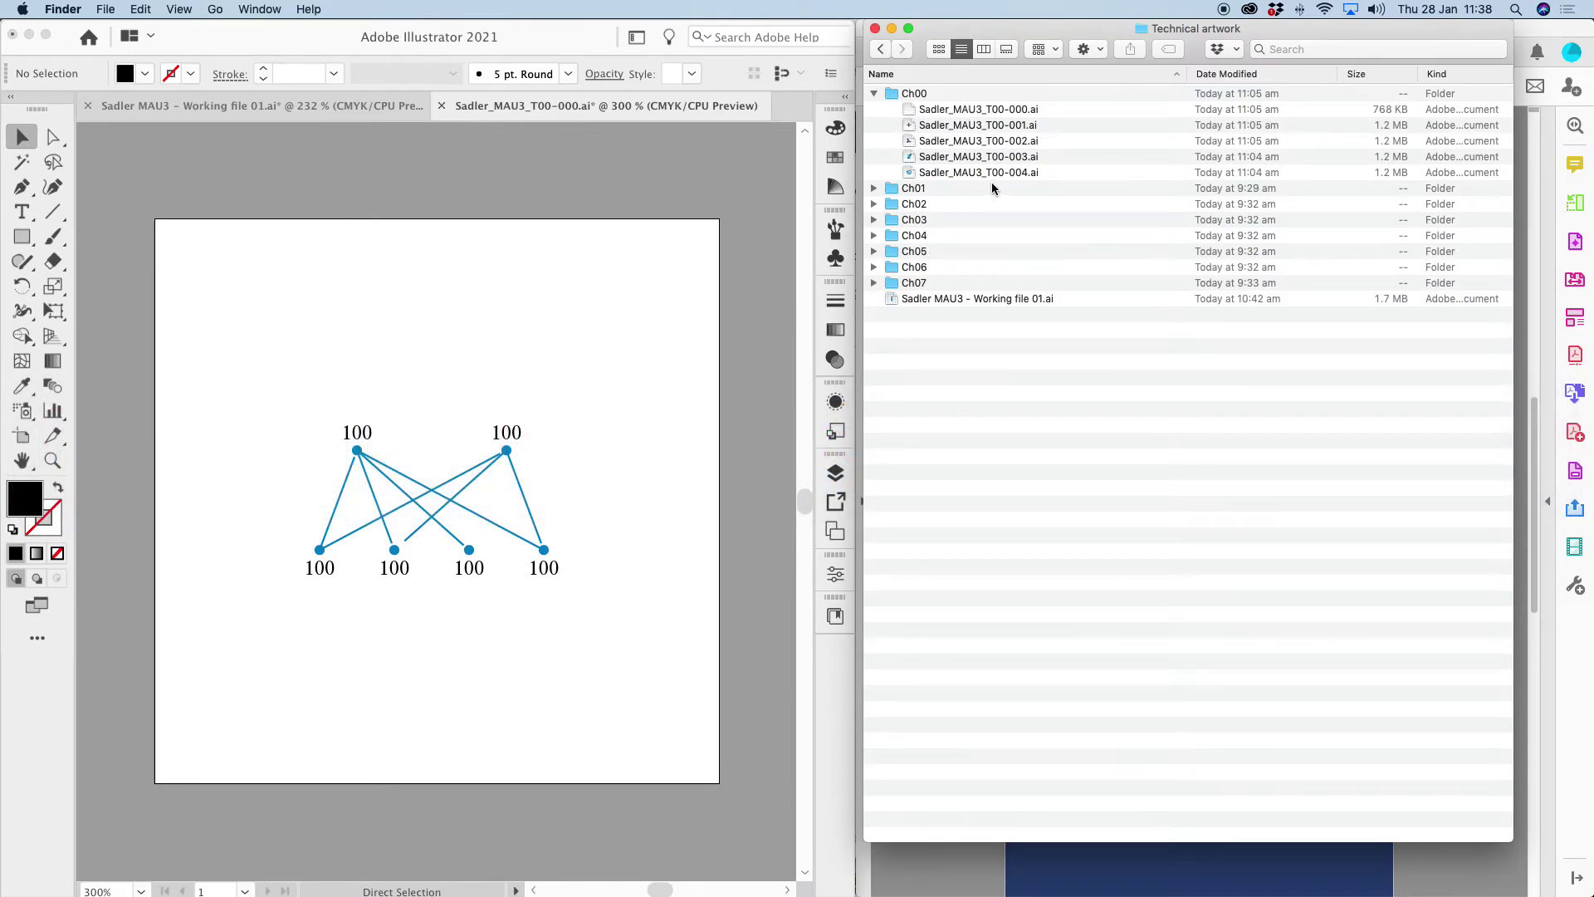
left_click(874, 189)
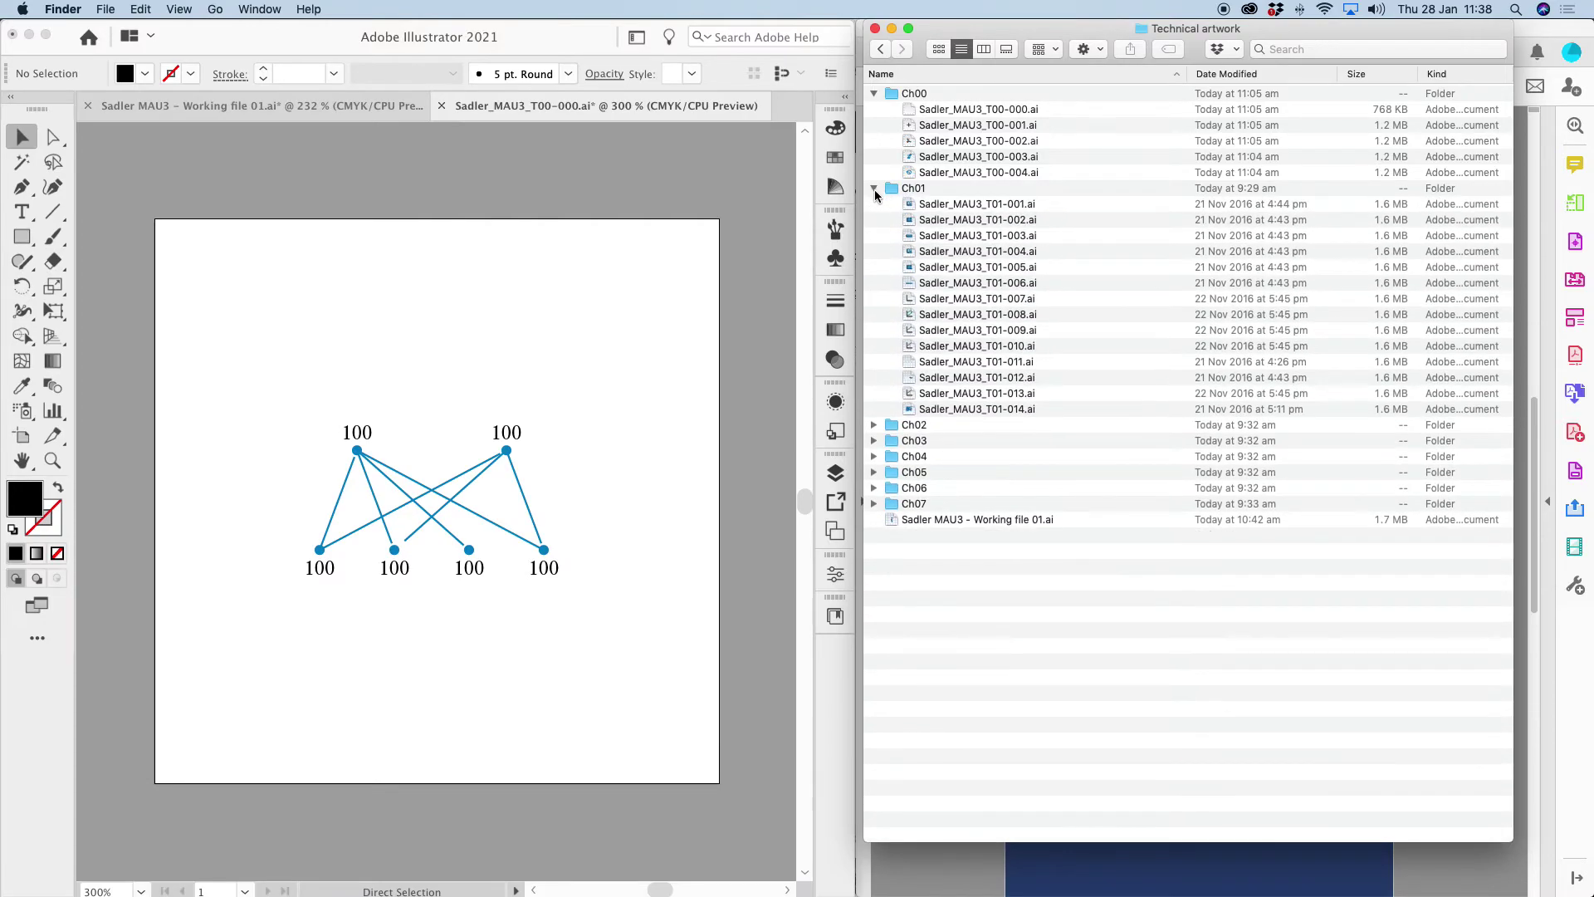
left_click(874, 426)
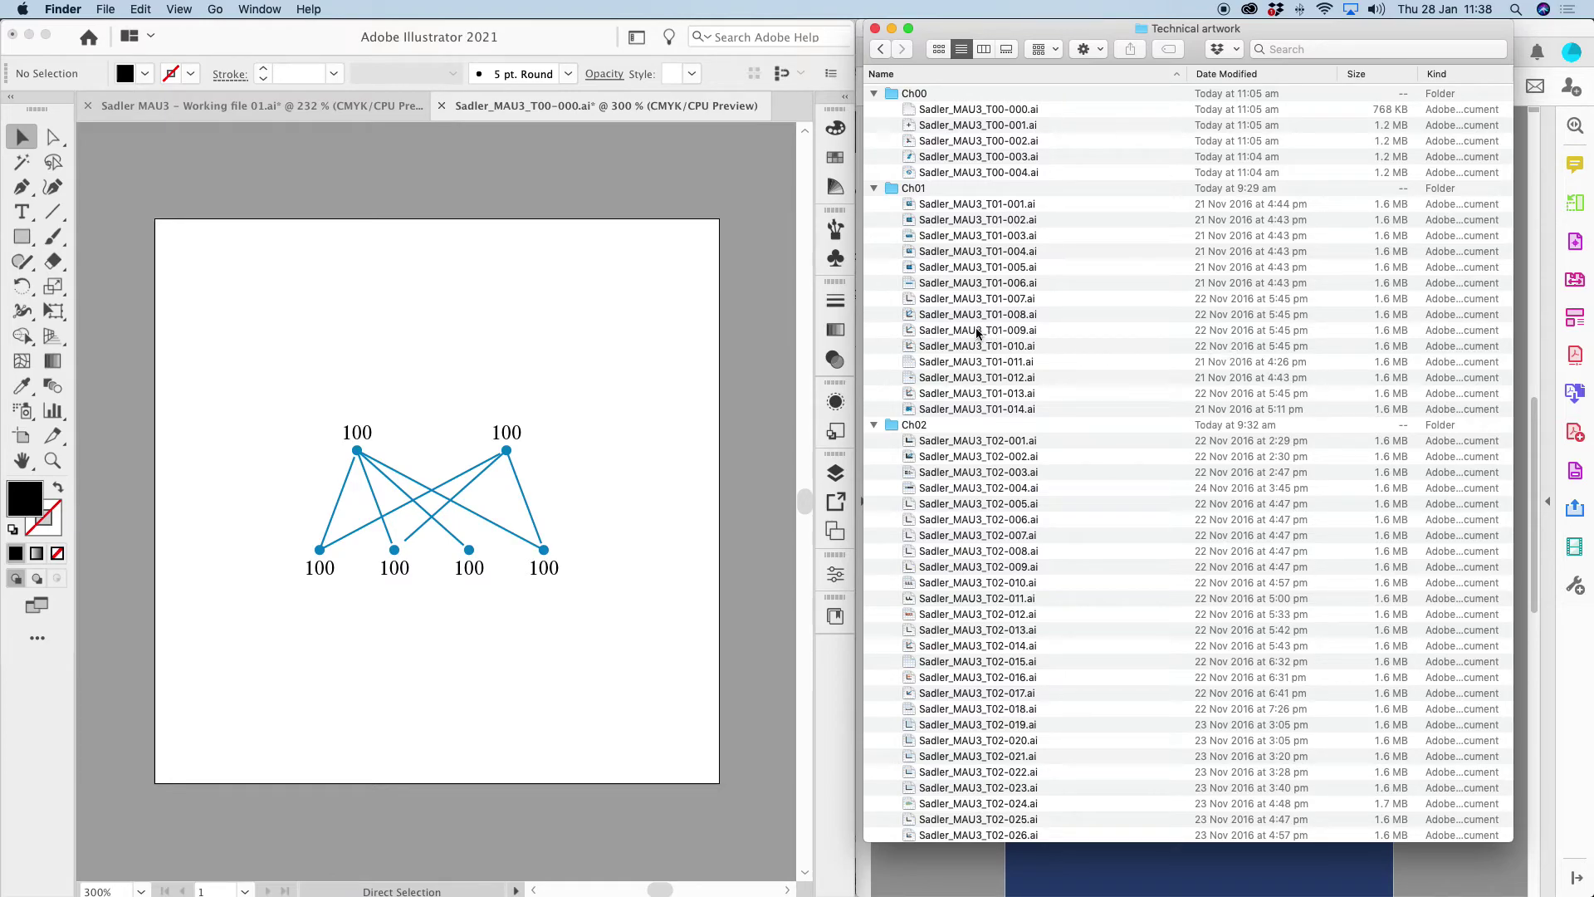
- Open Sadler_MAU3_T01-009.ai, Sadler_MAU3_T01-010.ai and Sadler_MAU3_T02-008.ai in turn, viewing each graph and closing the file again
double_click(911, 332)
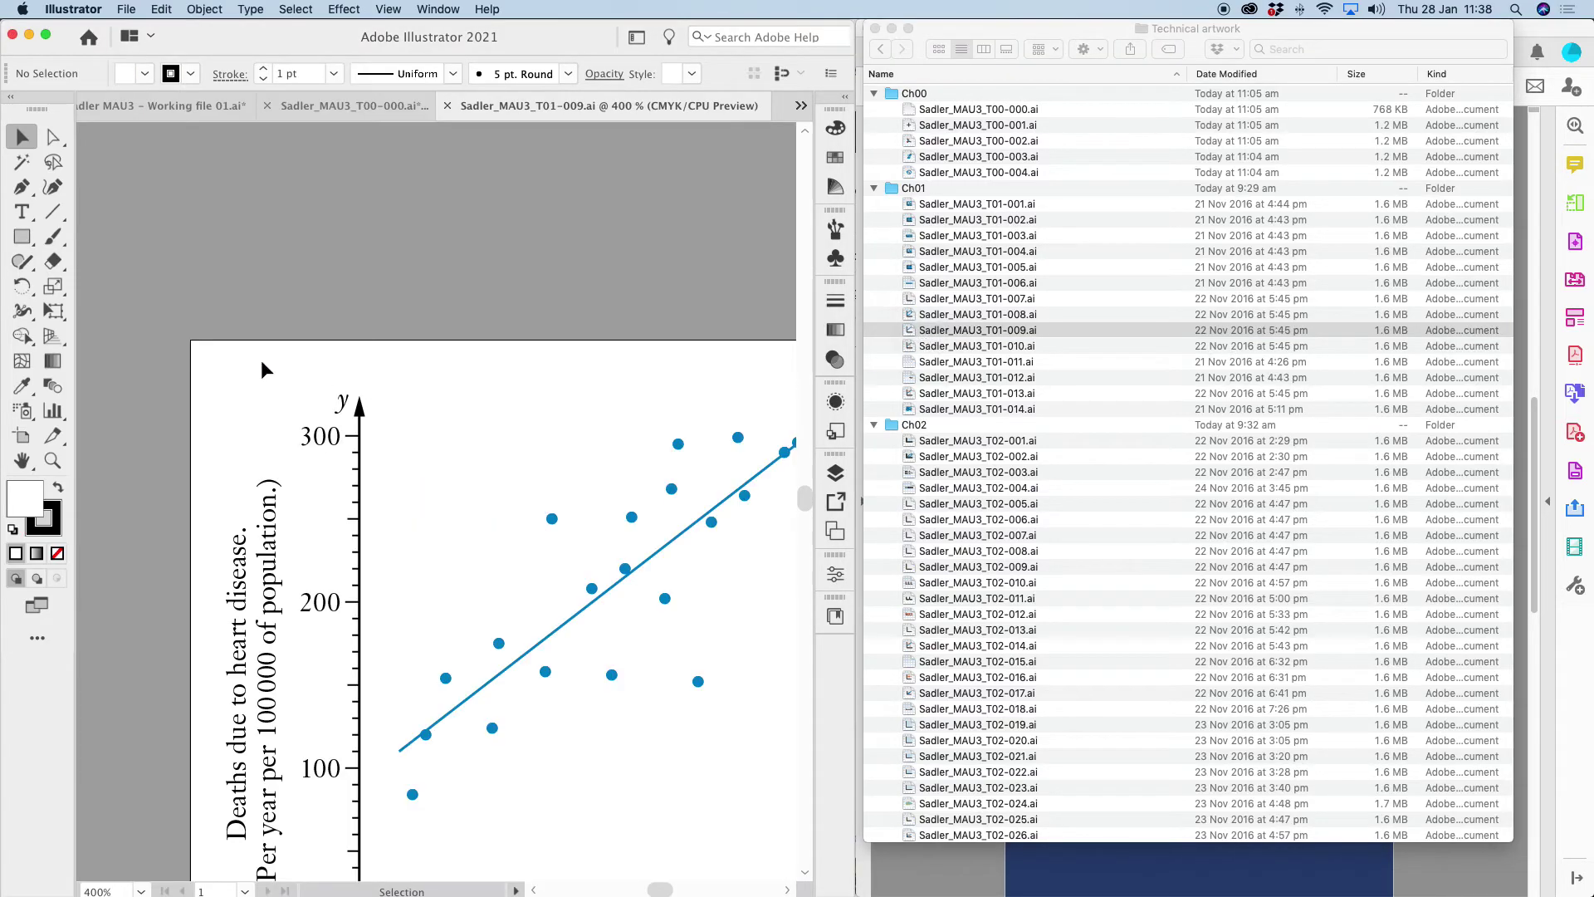
key("super+0")
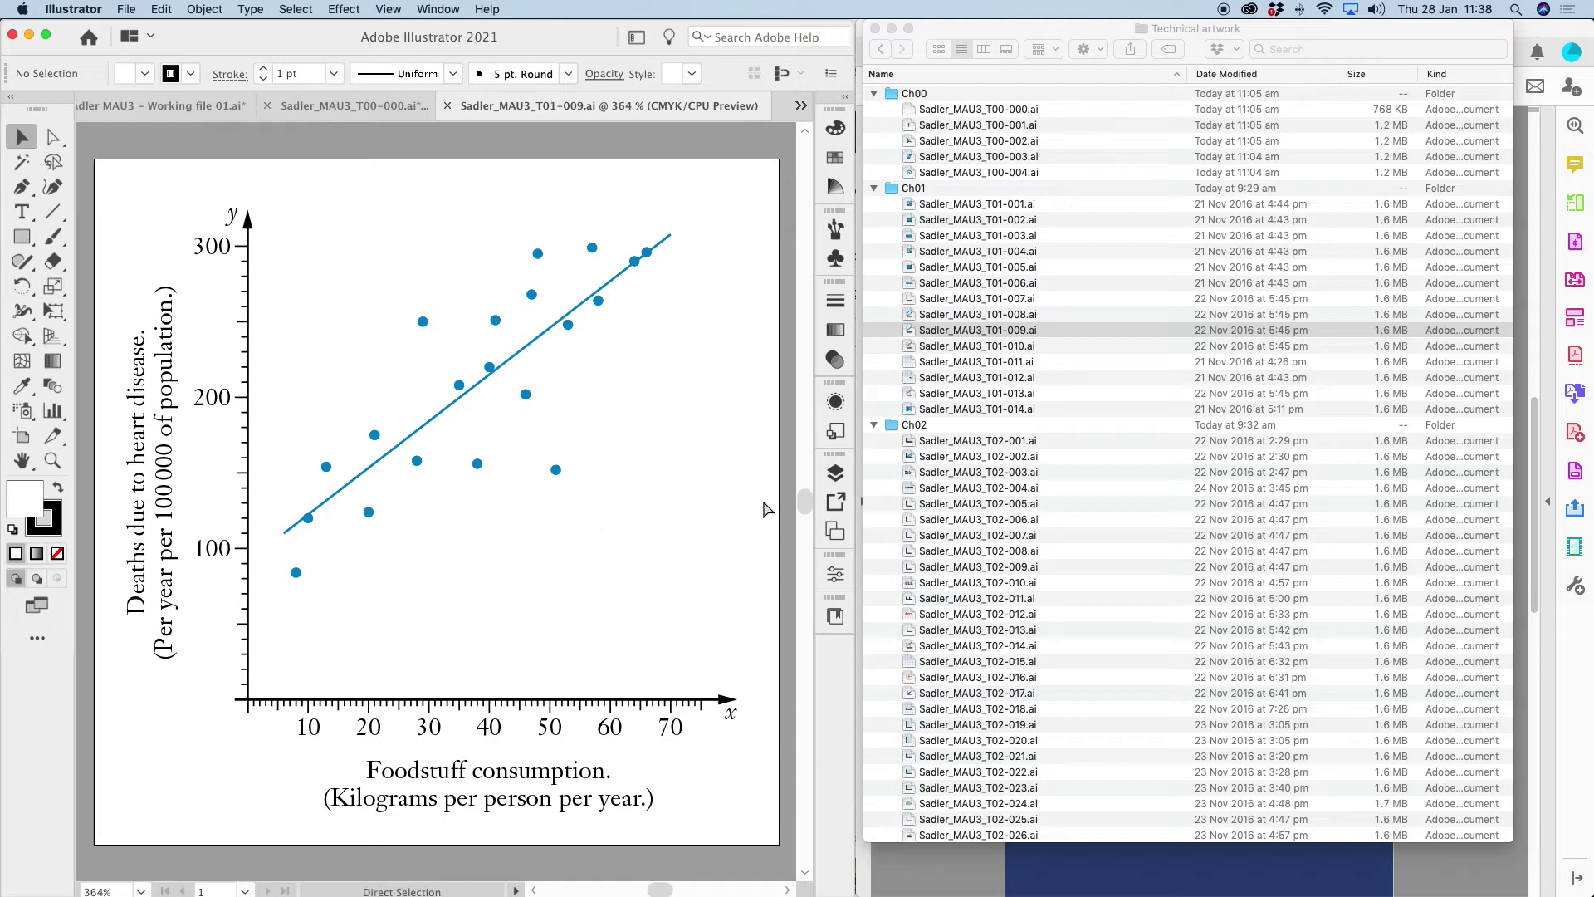
key("super+w")
double_click(988, 346)
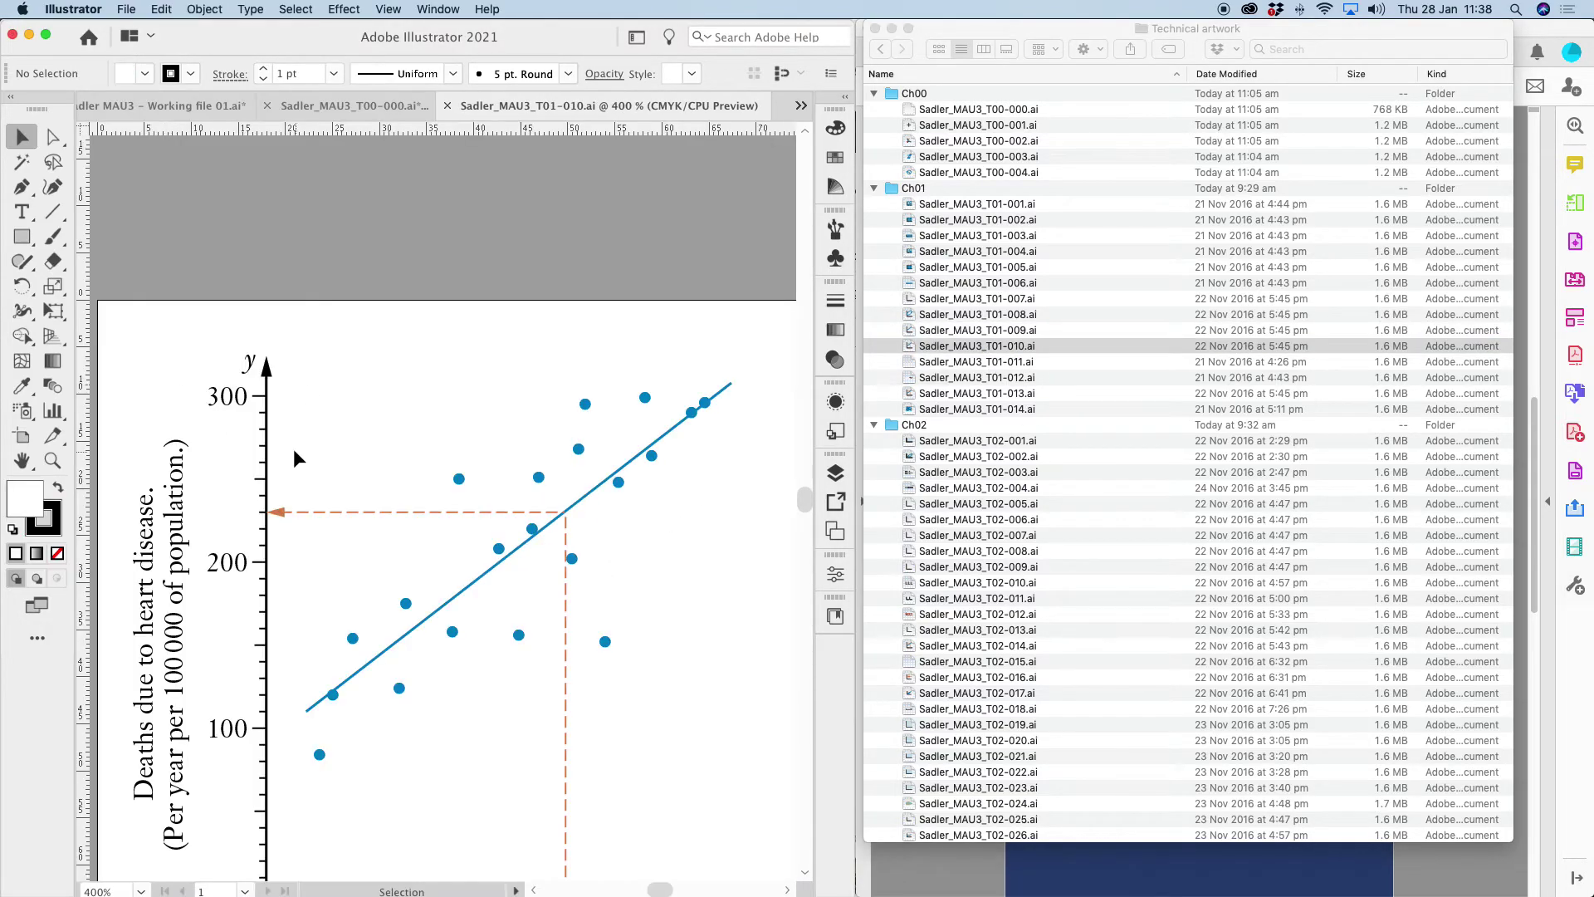
key("super+0")
key("super+w")
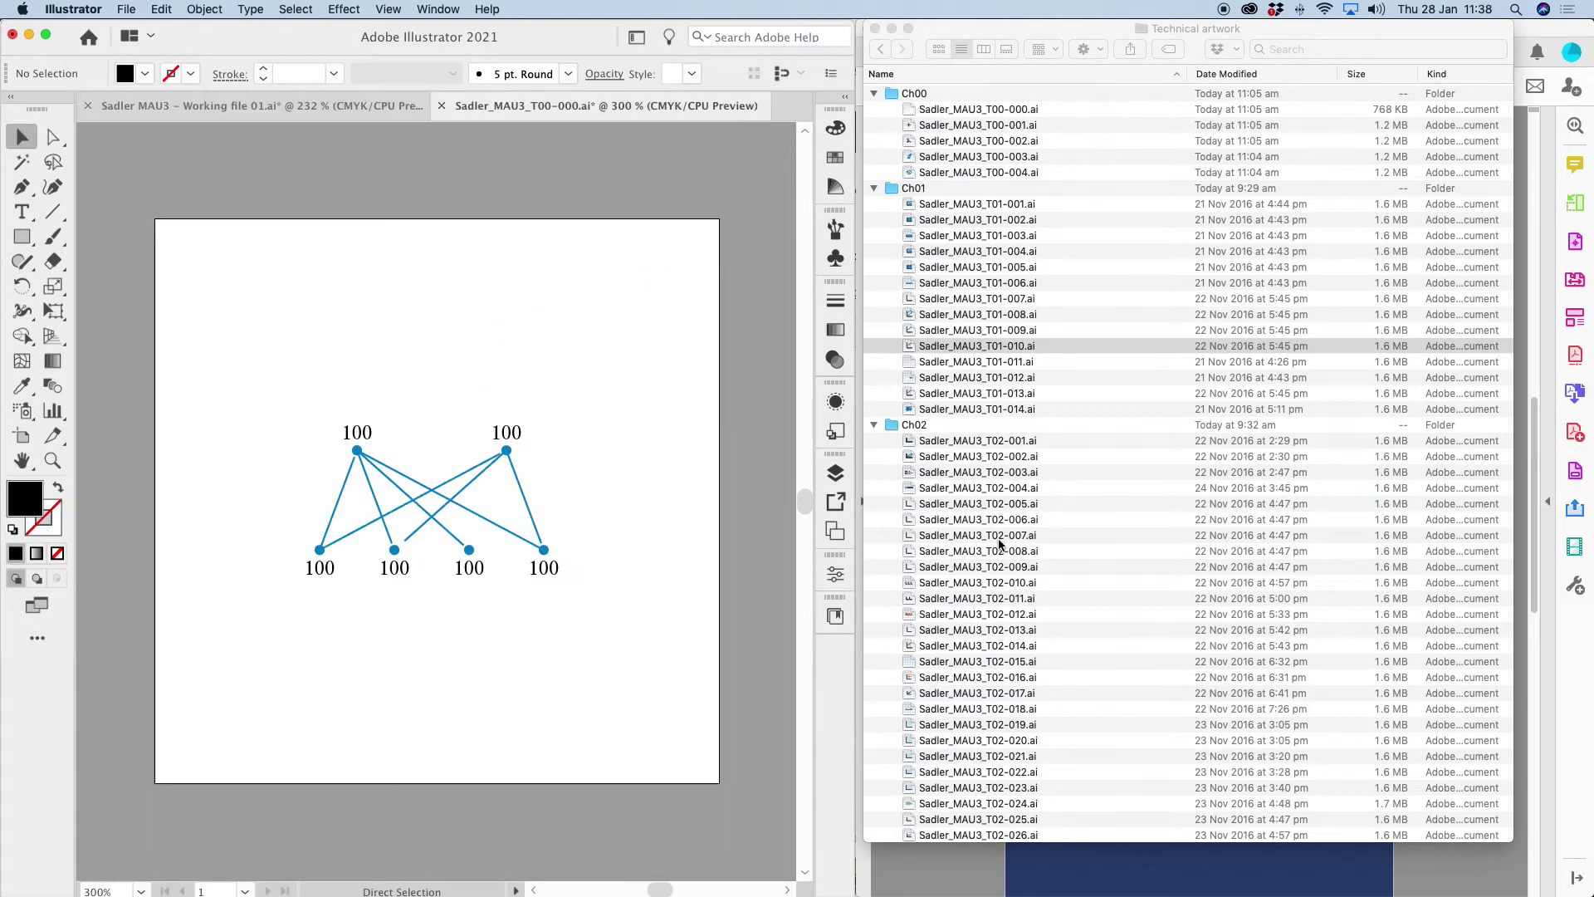
double_click(965, 552)
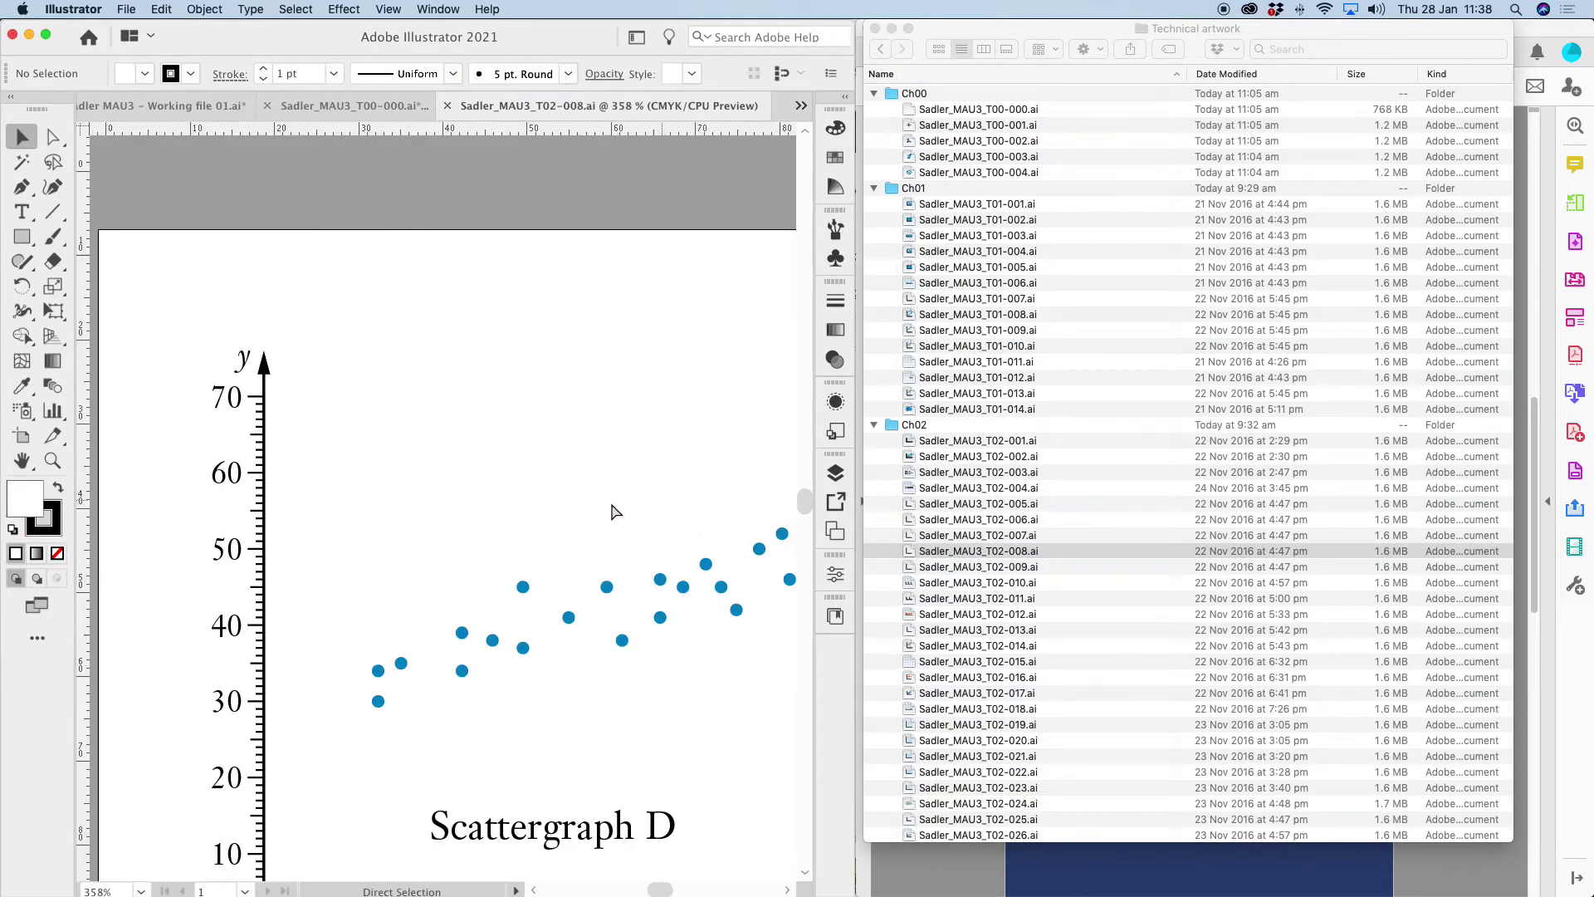
key("super+0")
key("super+w")
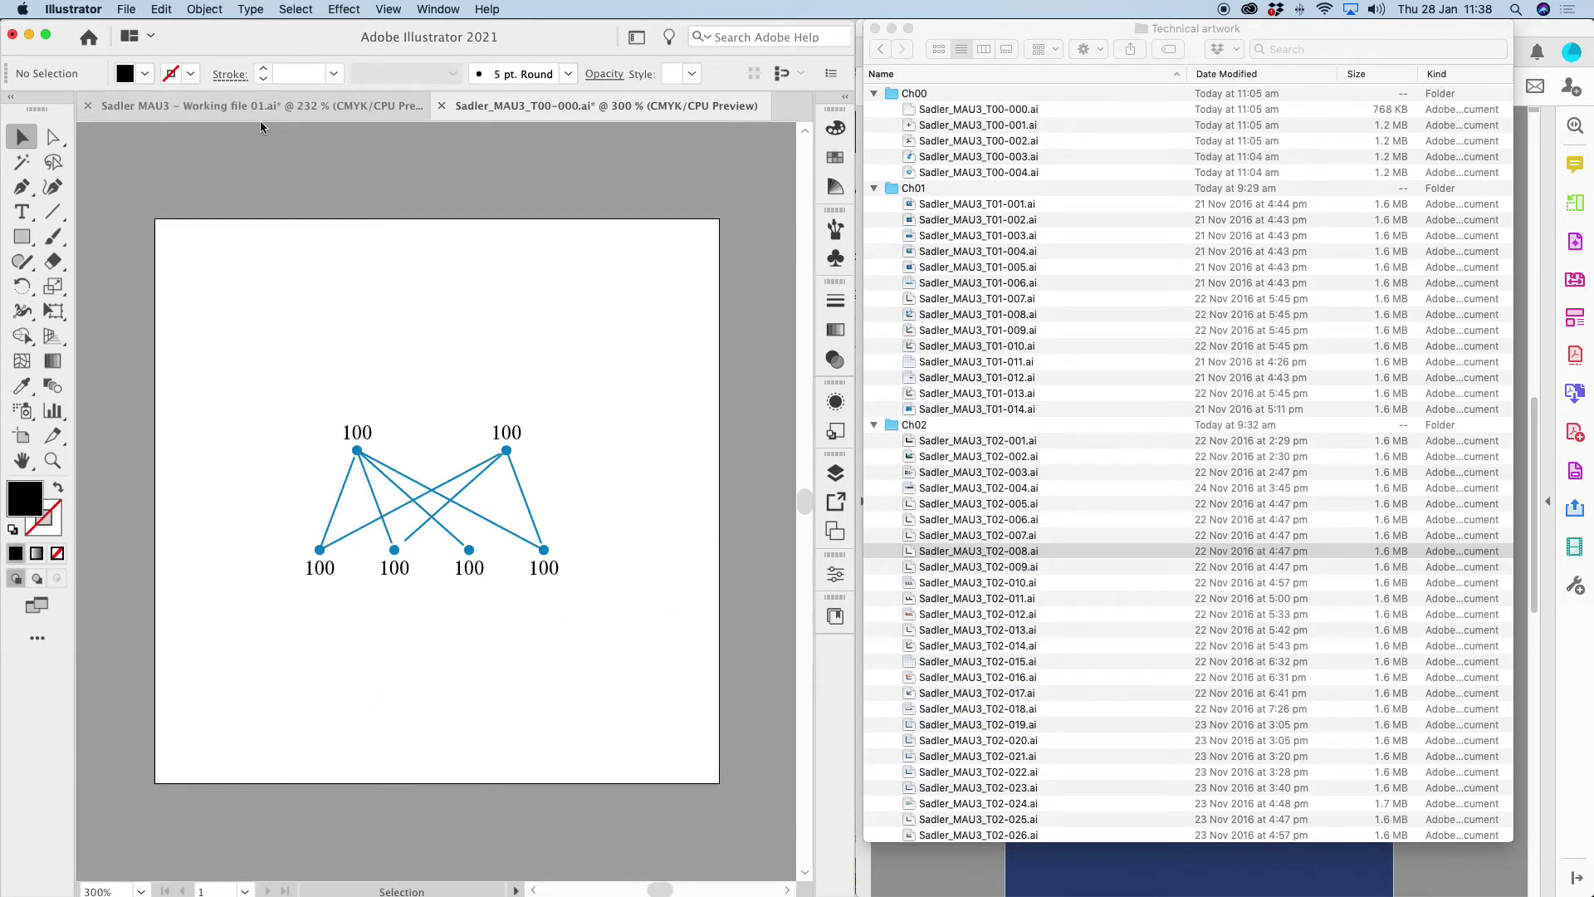
- Examine the reference elements kept on the pasteboard beside the artboard of the working file
left_click(166, 103)
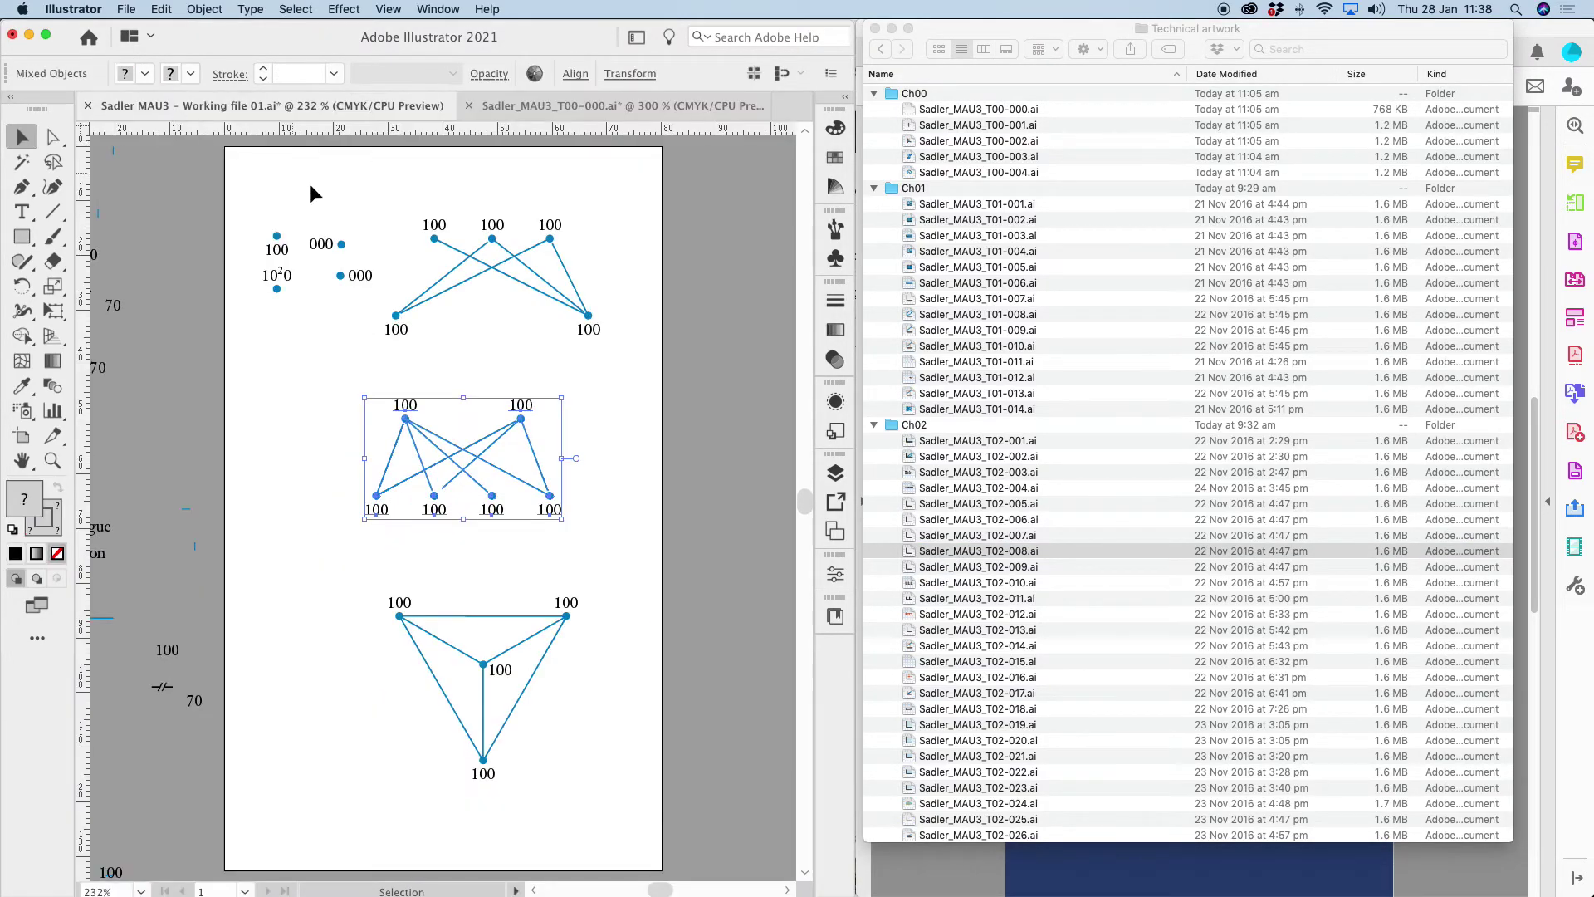
left_click(179, 508)
left_click(120, 460)
scroll(233, 573, "left", 10)
scroll(234, 573, "left", 5)
scroll(233, 573, "up", 2)
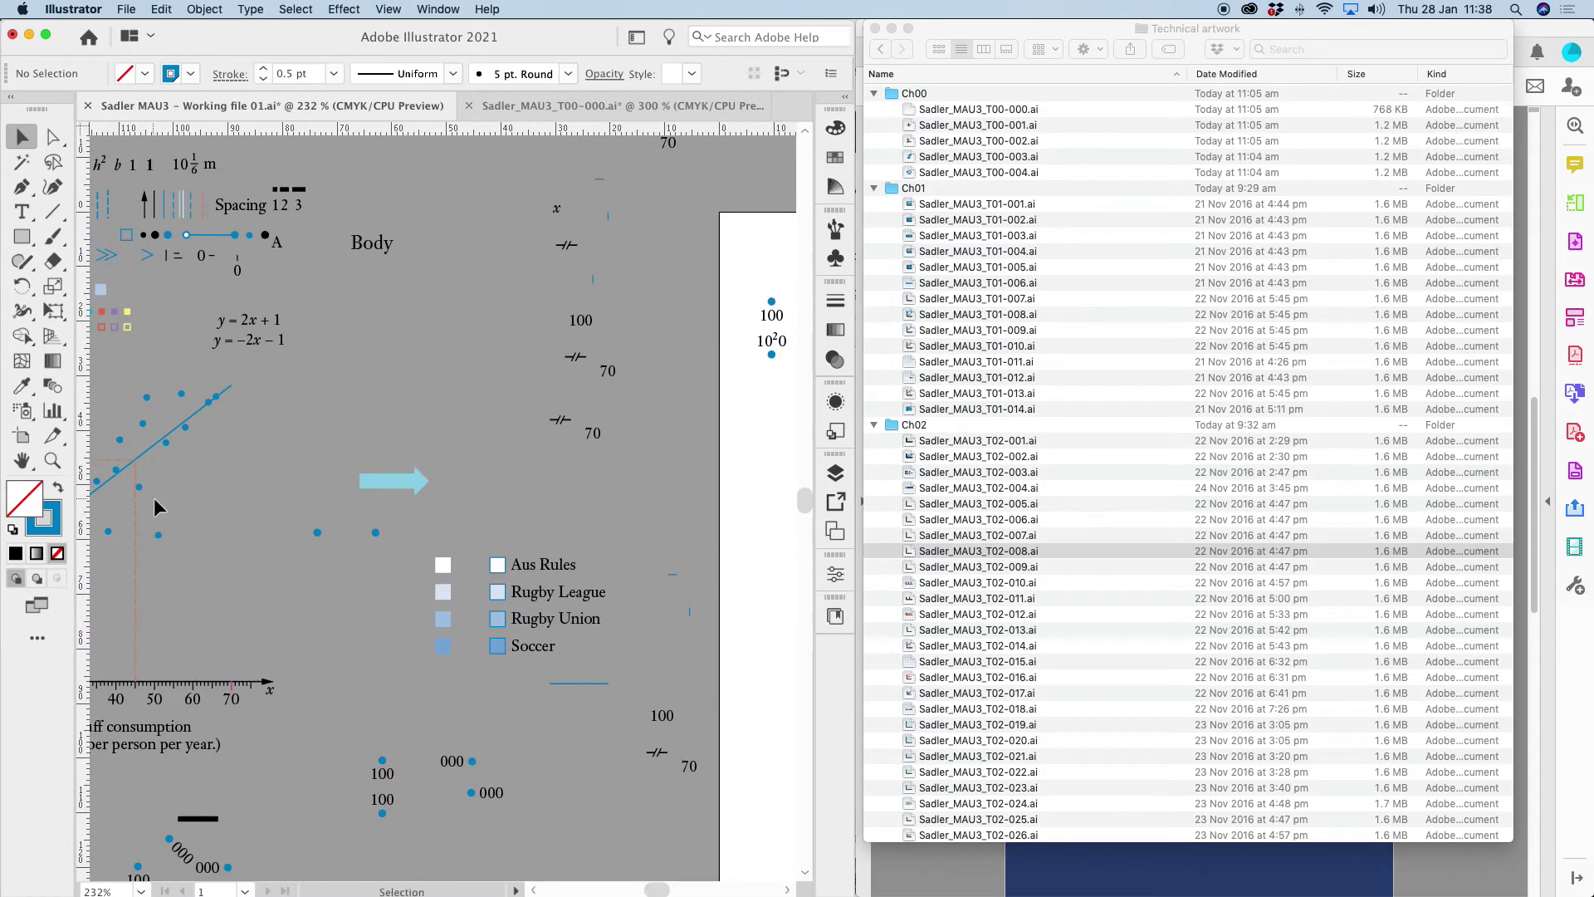
scroll(152, 502, "left", 5)
scroll(153, 502, "up", 3)
scroll(284, 507, "right", 10)
scroll(284, 507, "down", 2)
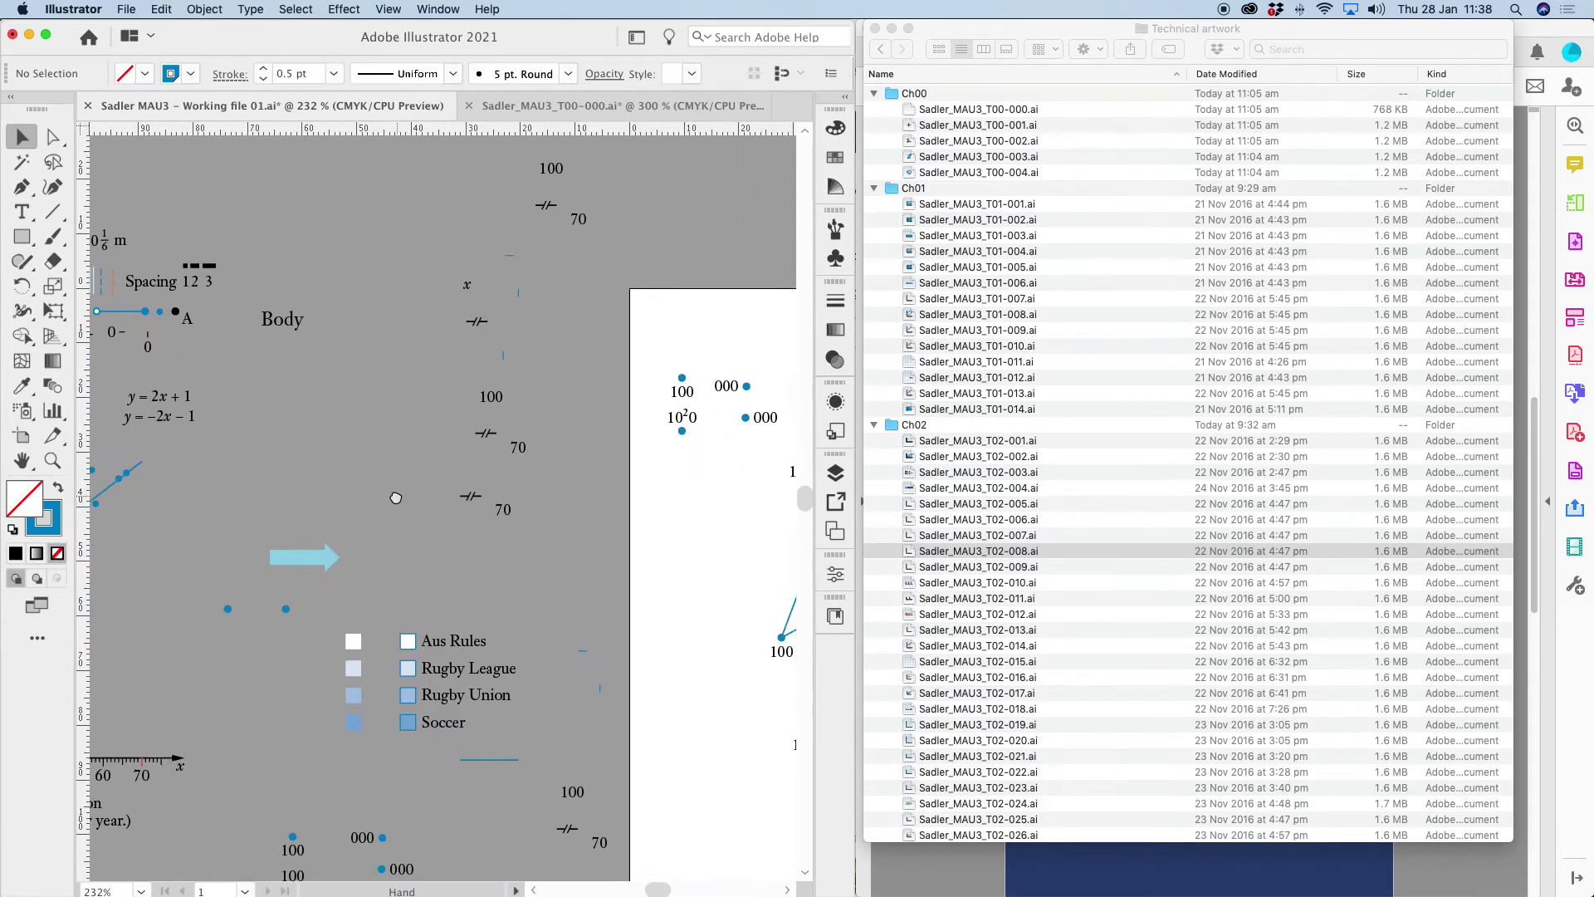
- Open Sadler_MAU3_T02-048.ai from the Ch02 folder, view its whole graph, and close the file
scroll(947, 662, "down", 11)
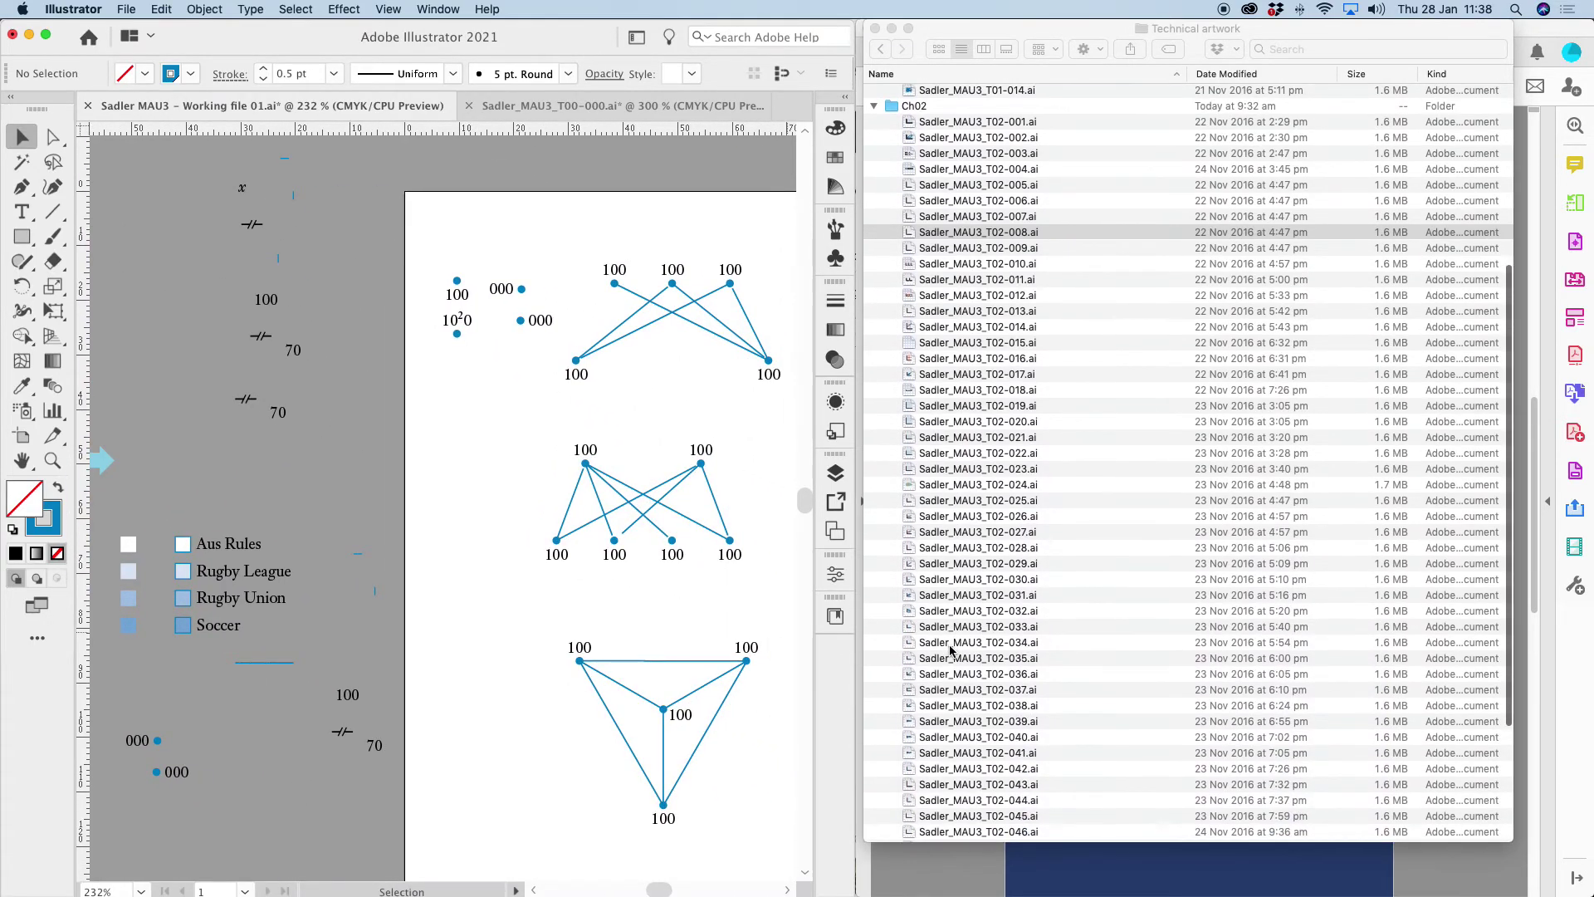
double_click(963, 660)
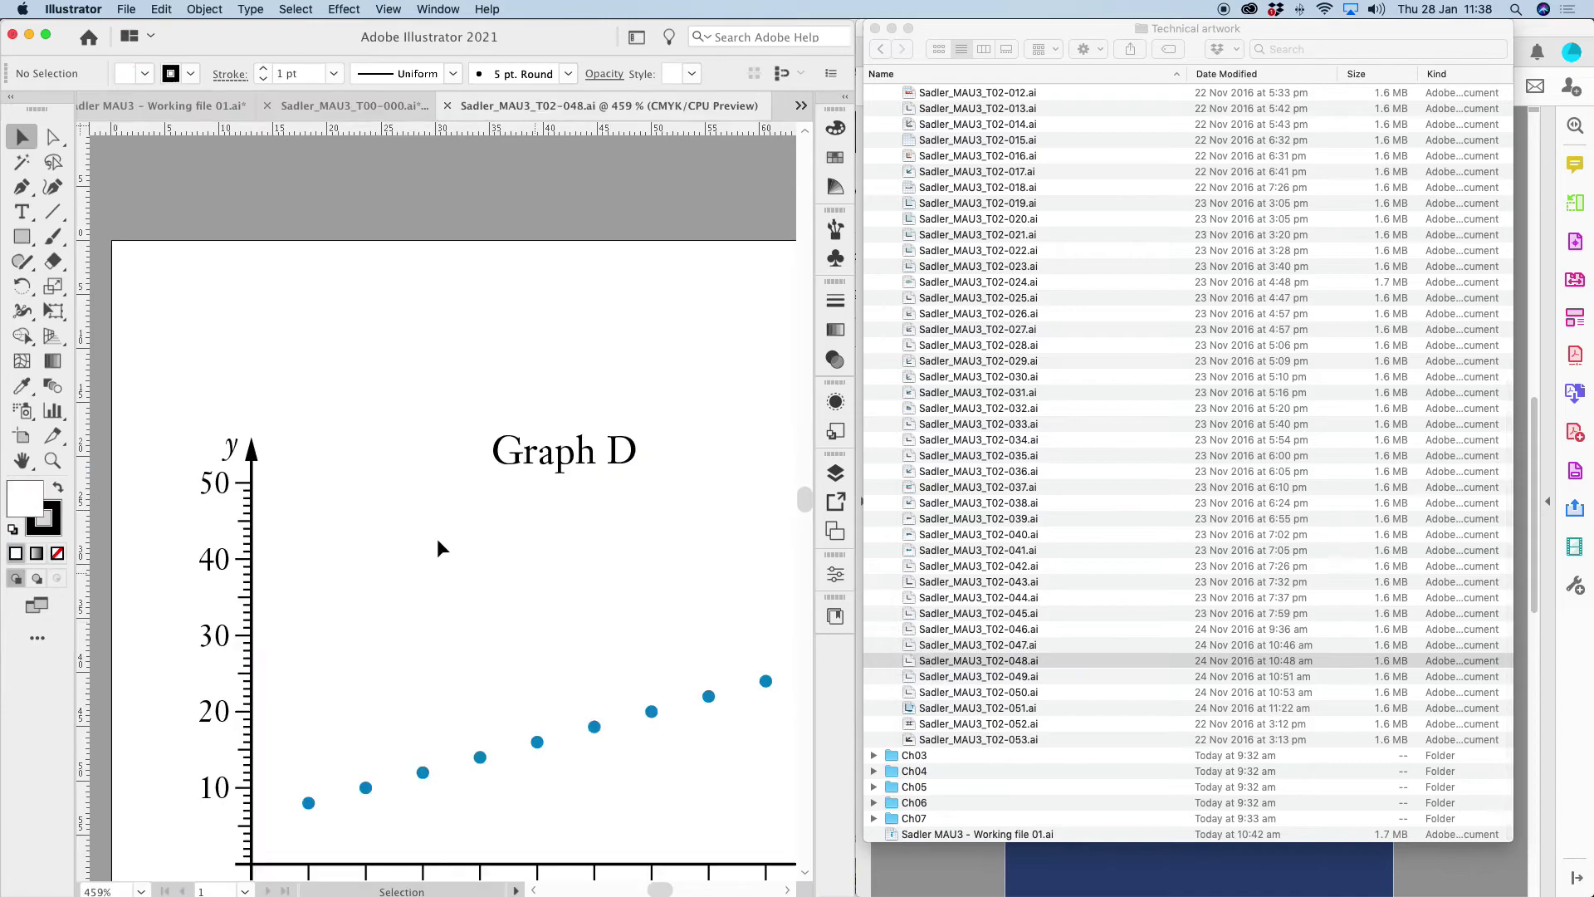
left_click_drag(381, 570, 285, 381)
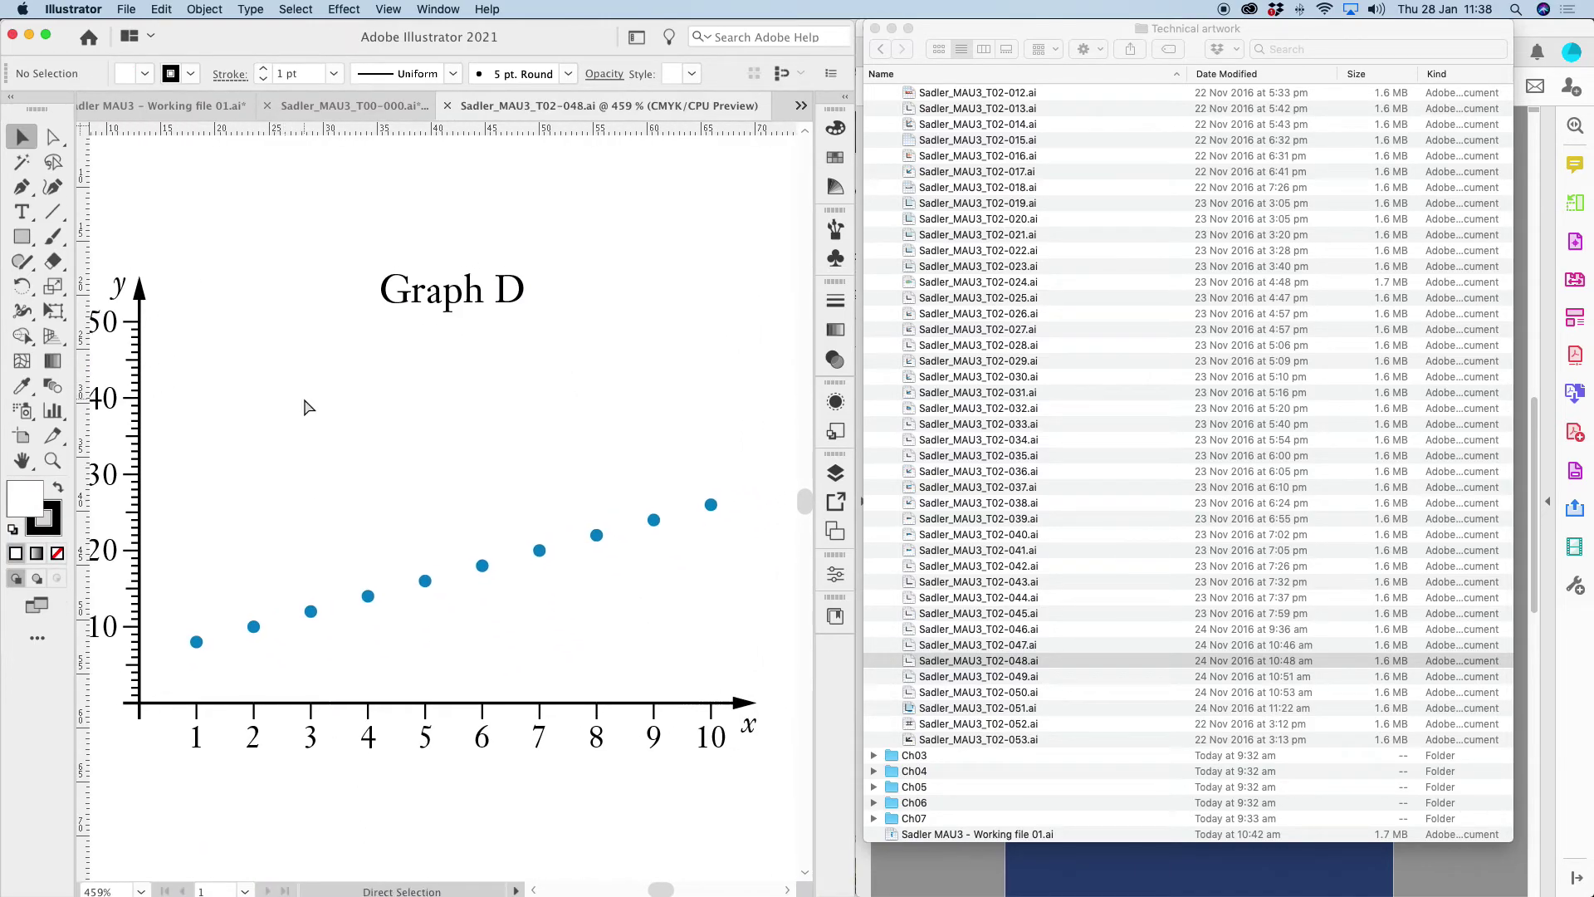
key("super+w")
- Bring TT AI.pdf back into view in Acrobat, and show Sadler_MAU3_T00-000.ai in Illustrator
key("super+Tab")
left_click(301, 440)
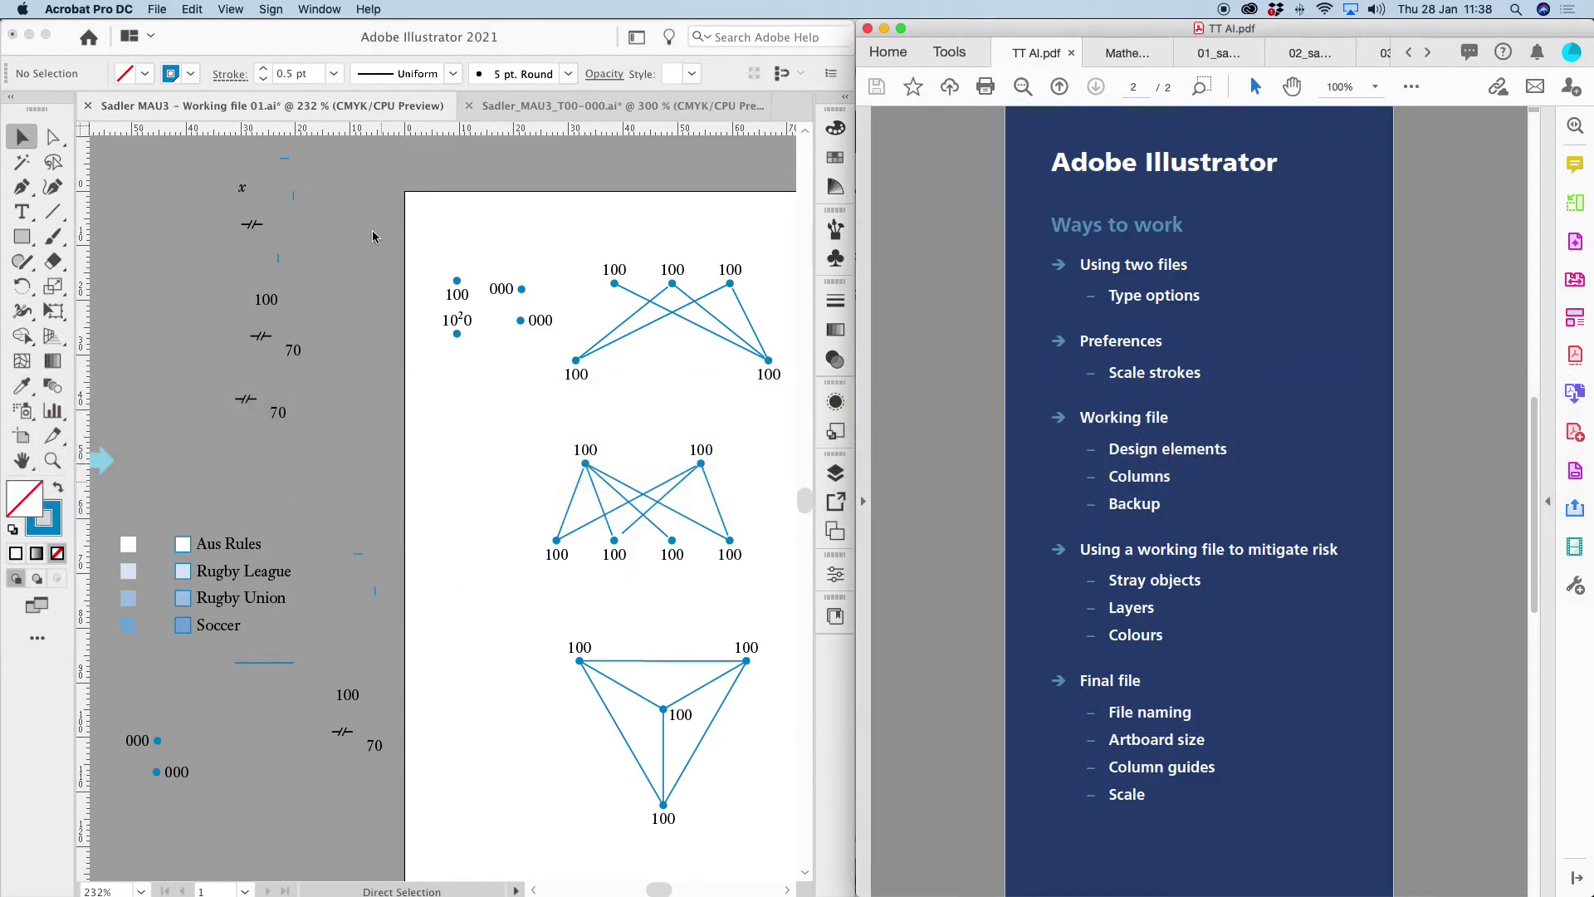
left_click(566, 108)
left_click(528, 108)
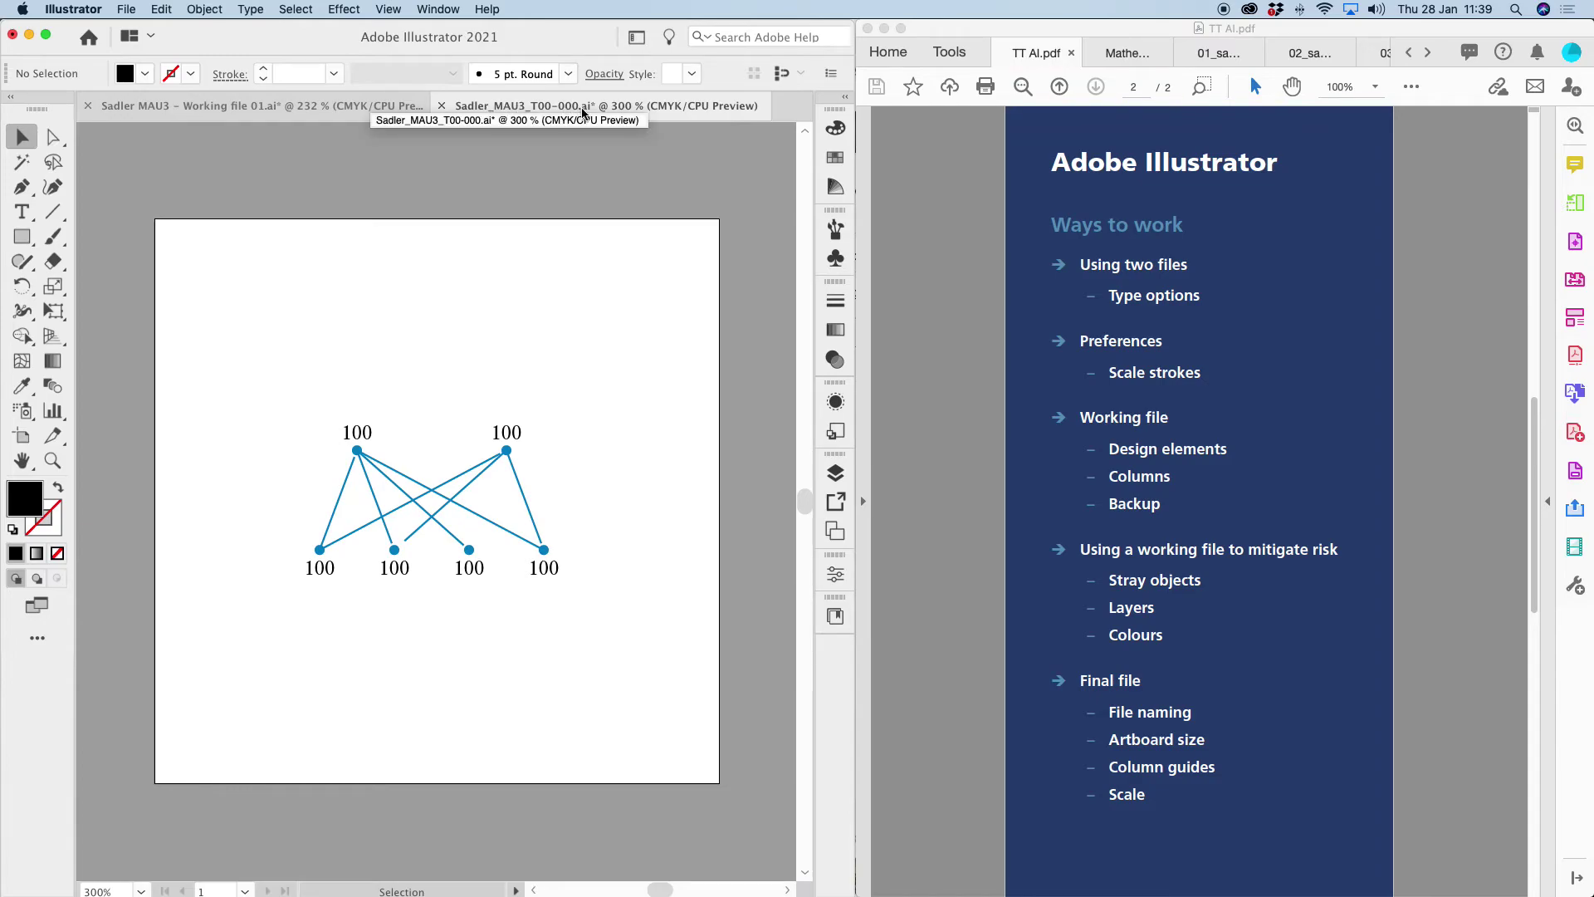
- Save the figure file as Sadler_MAU3_T09-001.ai in the Ch00 folder with Illustrator 2020 compatibility, and return to the working file
left_click(127, 9)
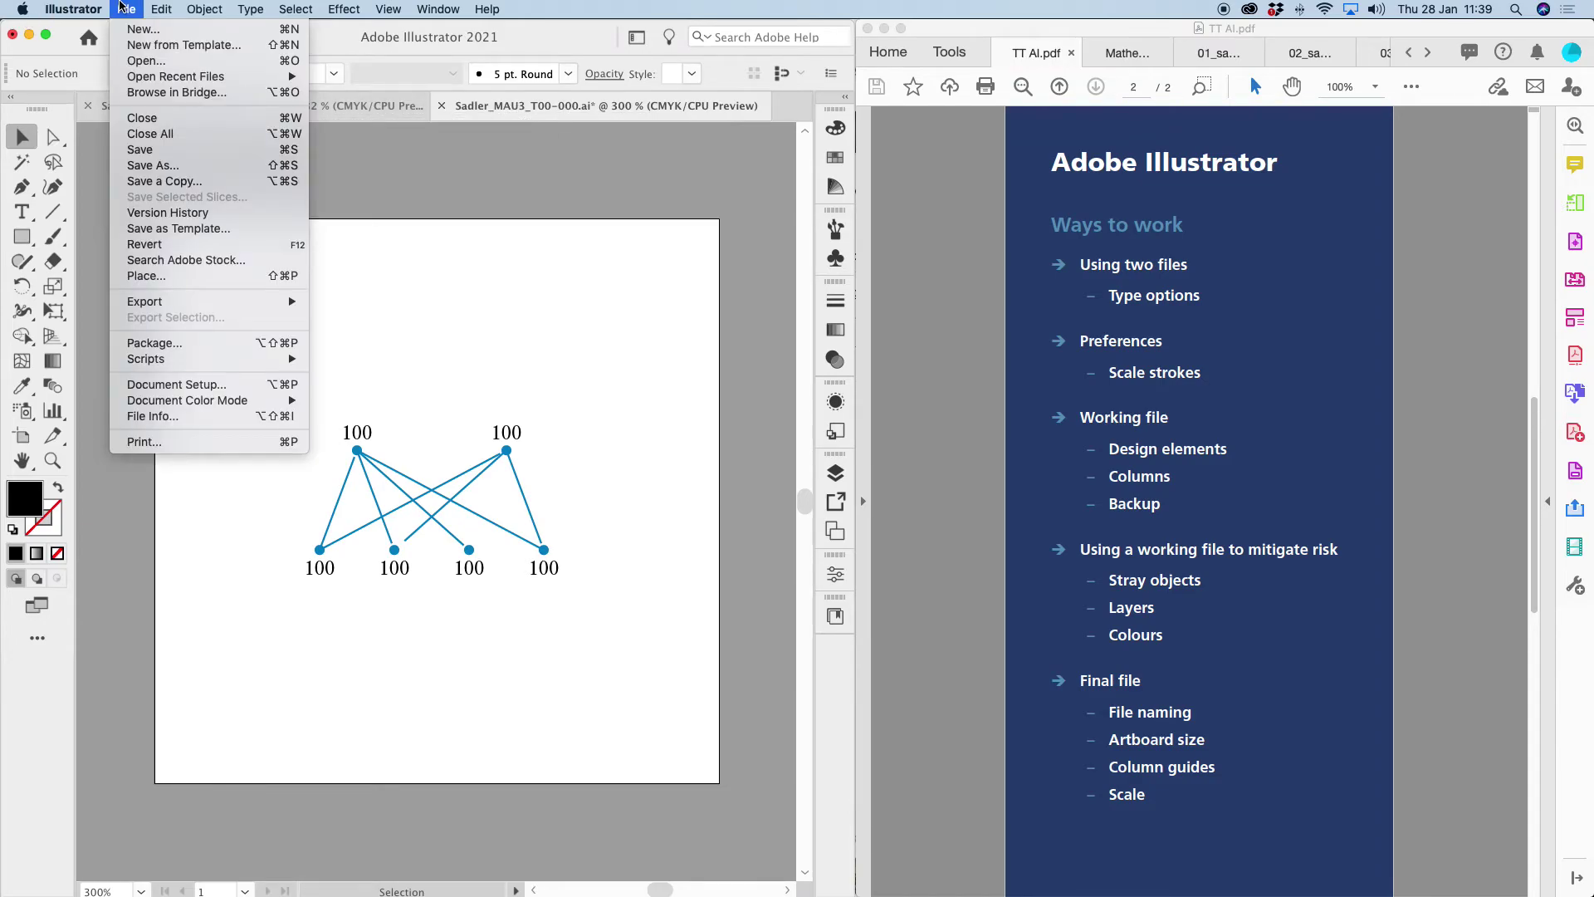
left_click(151, 170)
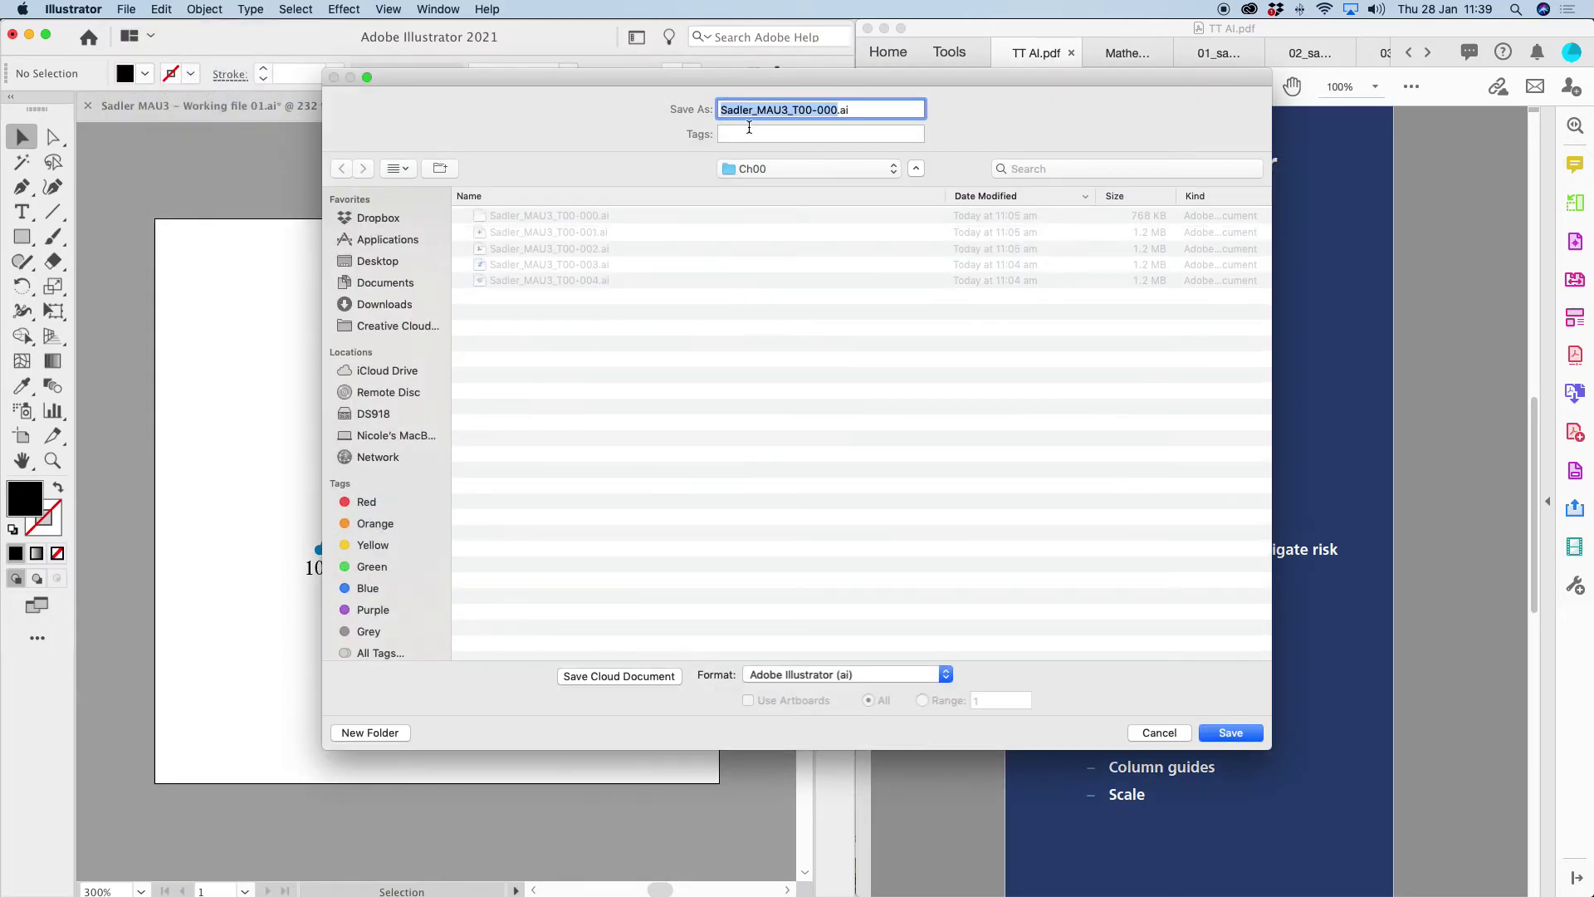
left_click(811, 110)
key("BackSpace")
type("9")
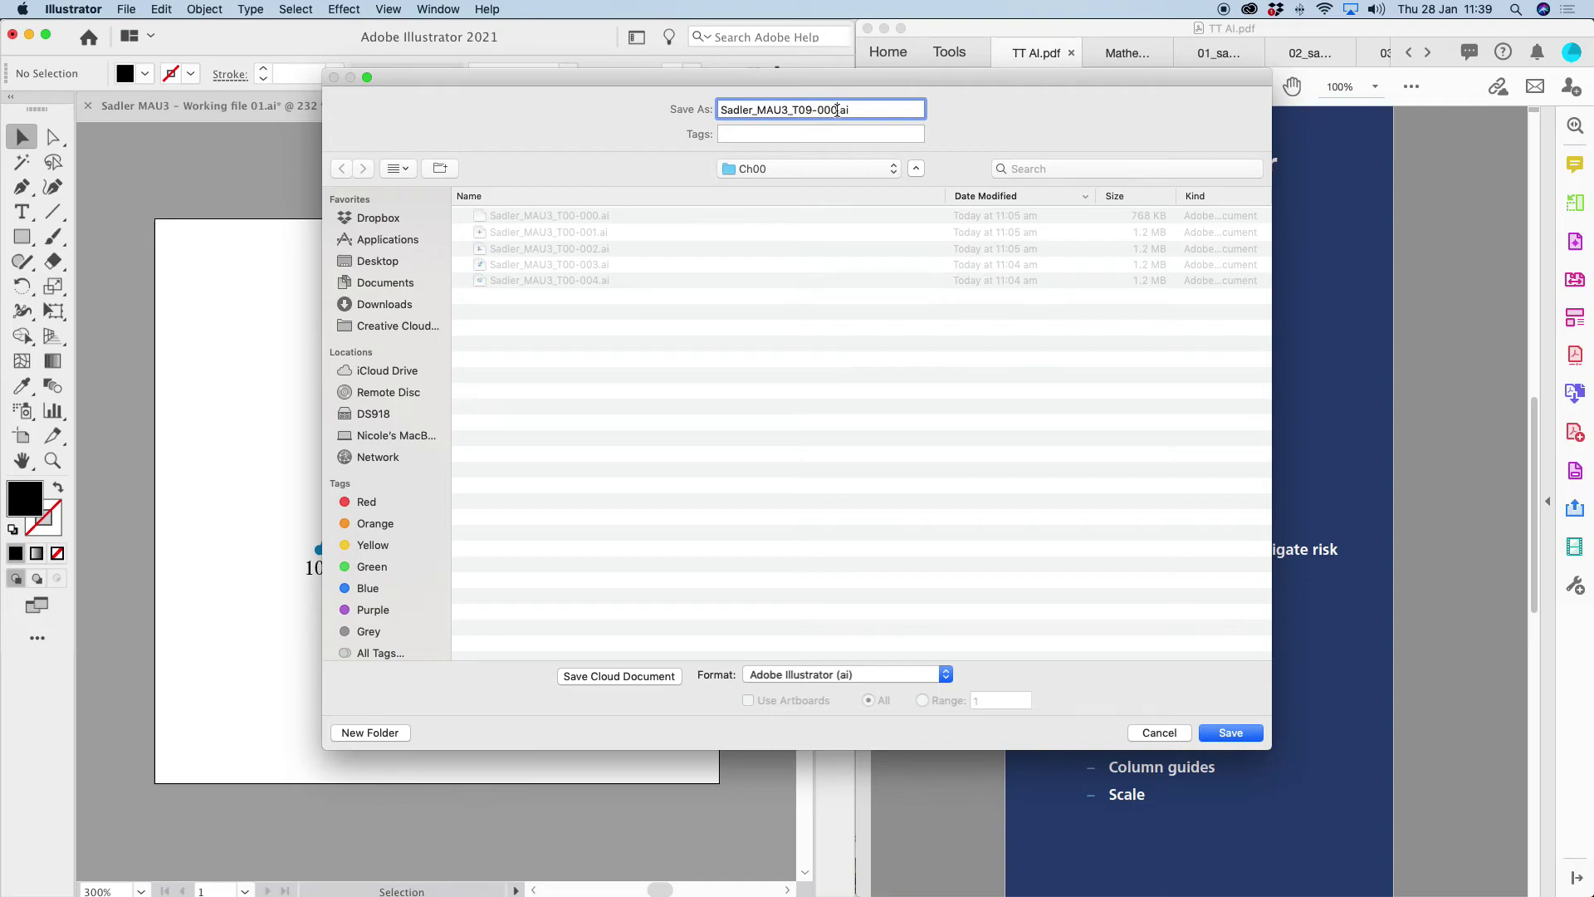
key("BackSpace")
type("1")
left_click(1233, 733)
left_click(1140, 853)
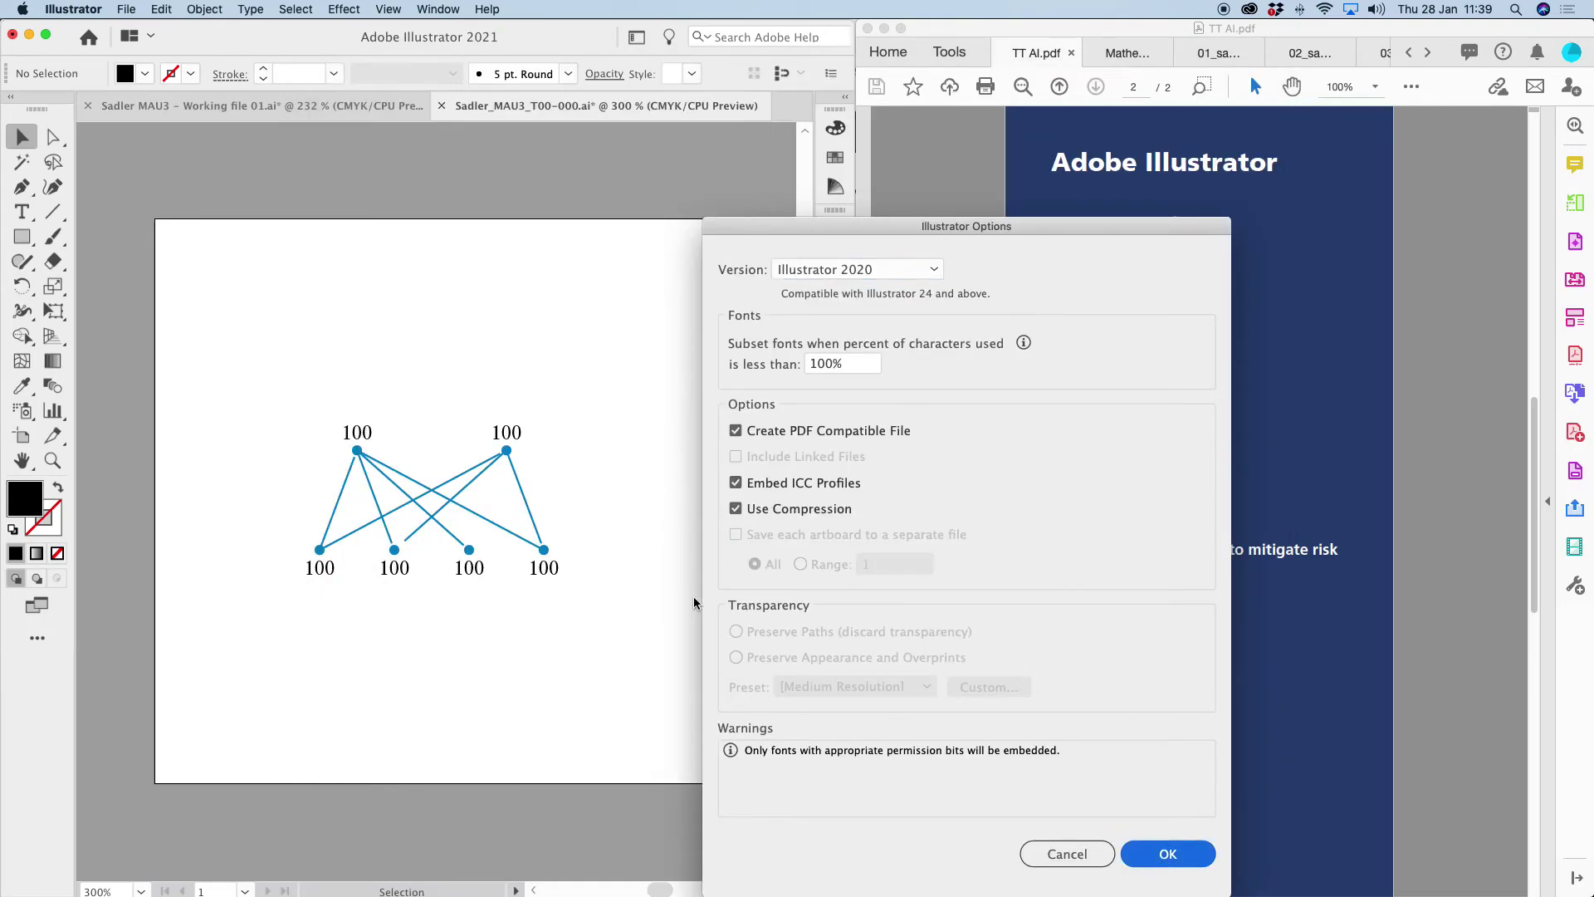
left_click(178, 106)
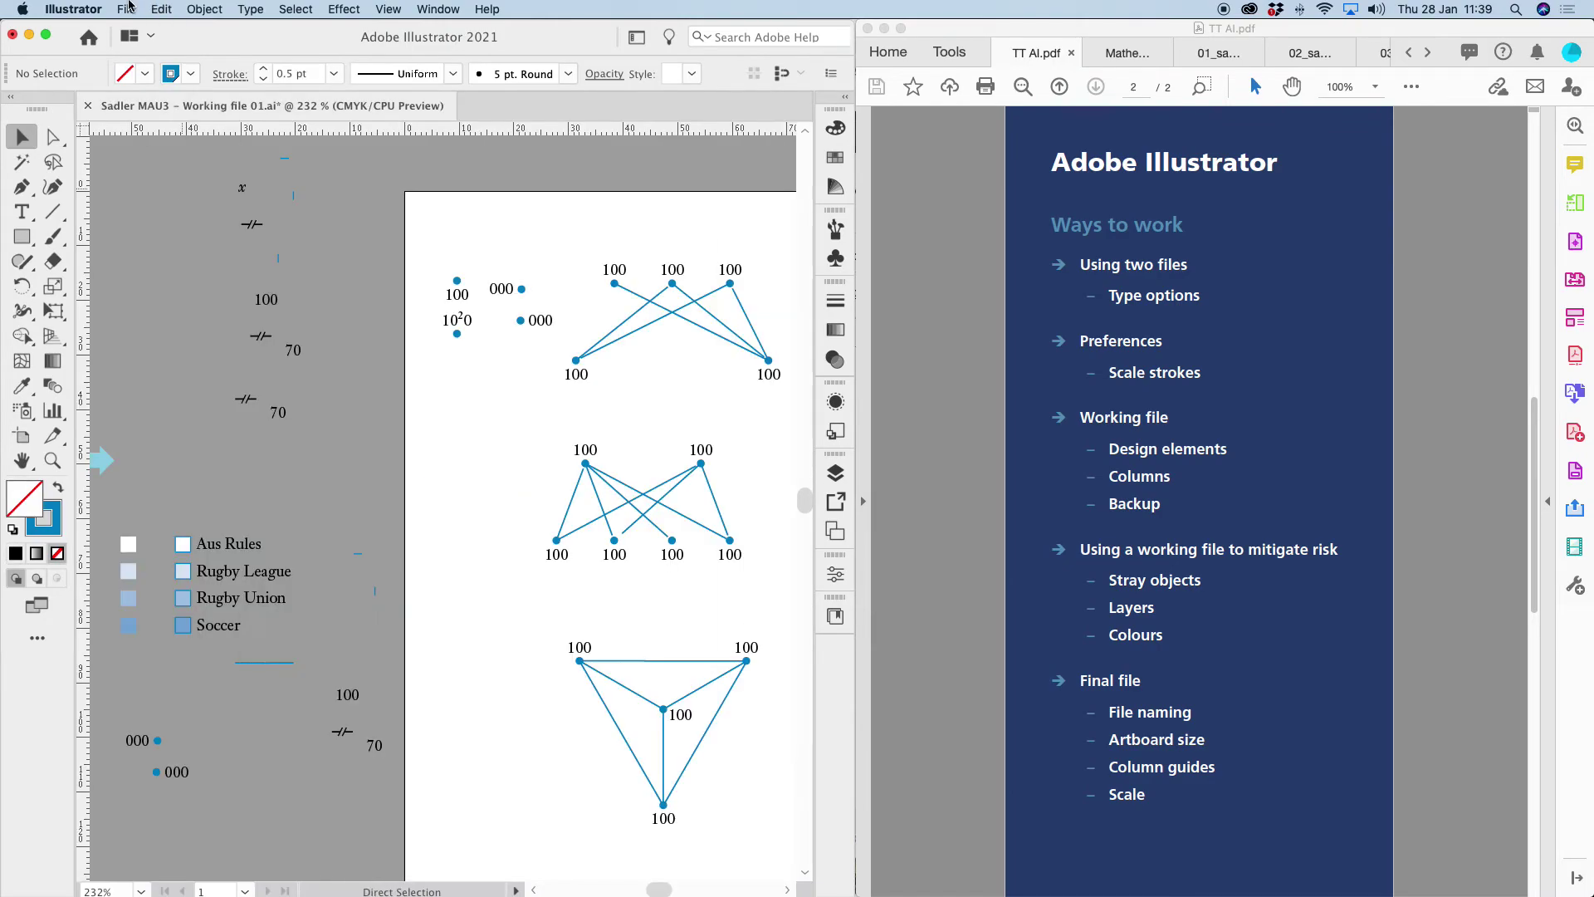
left_click(126, 9)
mouse_move(141, 80)
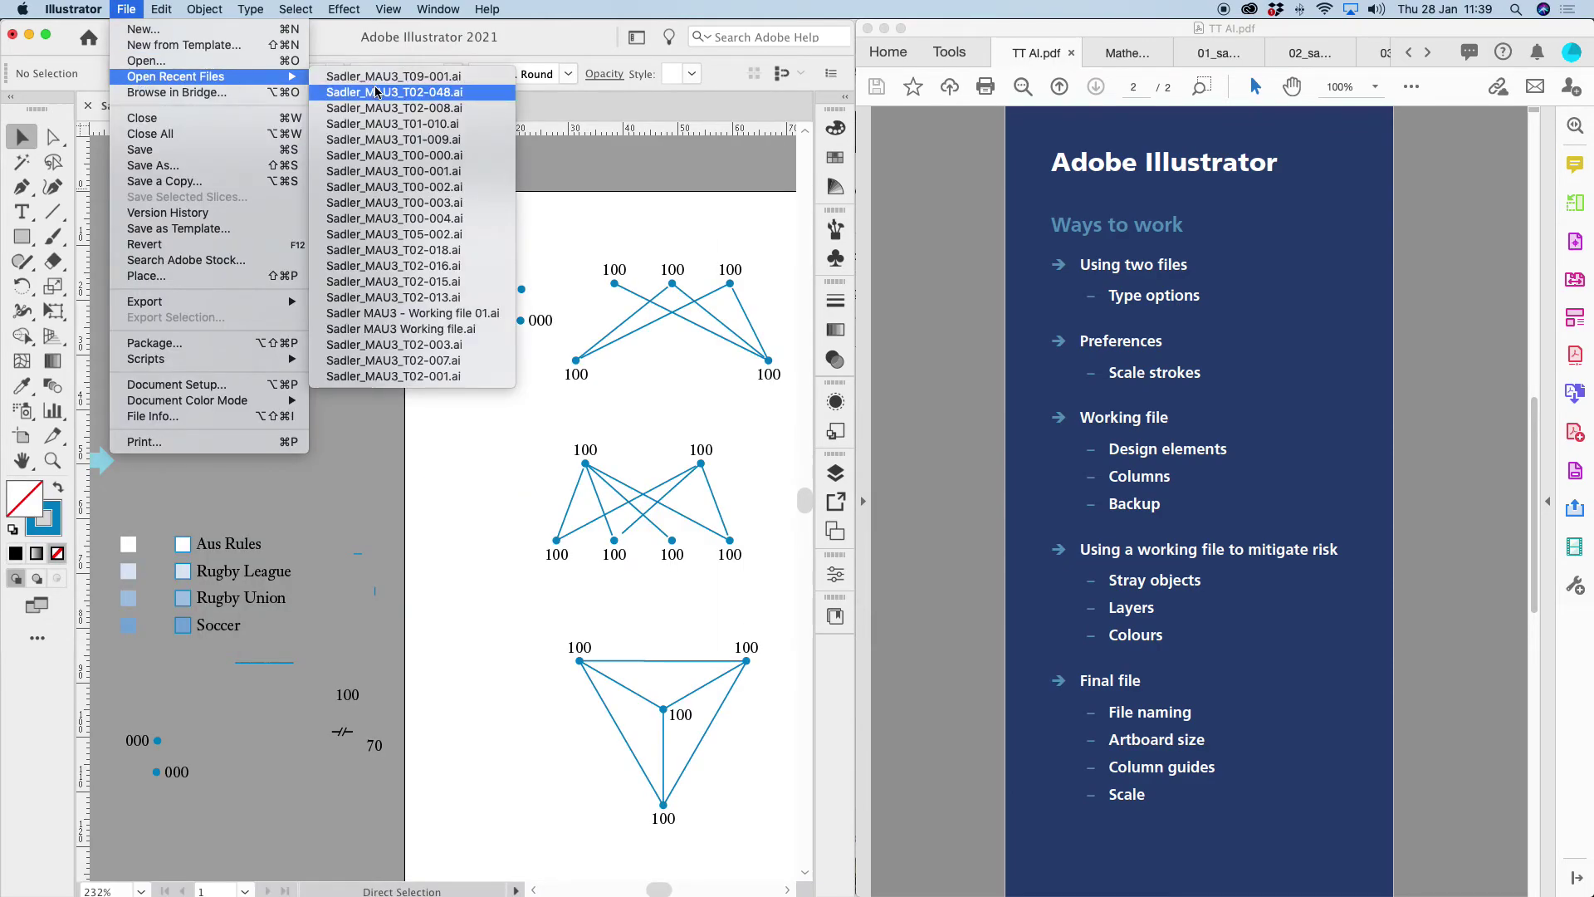
left_click(456, 539)
- Open the blank Sadler_MAU3_T00-000.ai from the Ch00 folder in Finder, and bring TT AI.pdf back beside Illustrator
key("super+Tab")
key("super+Tab")
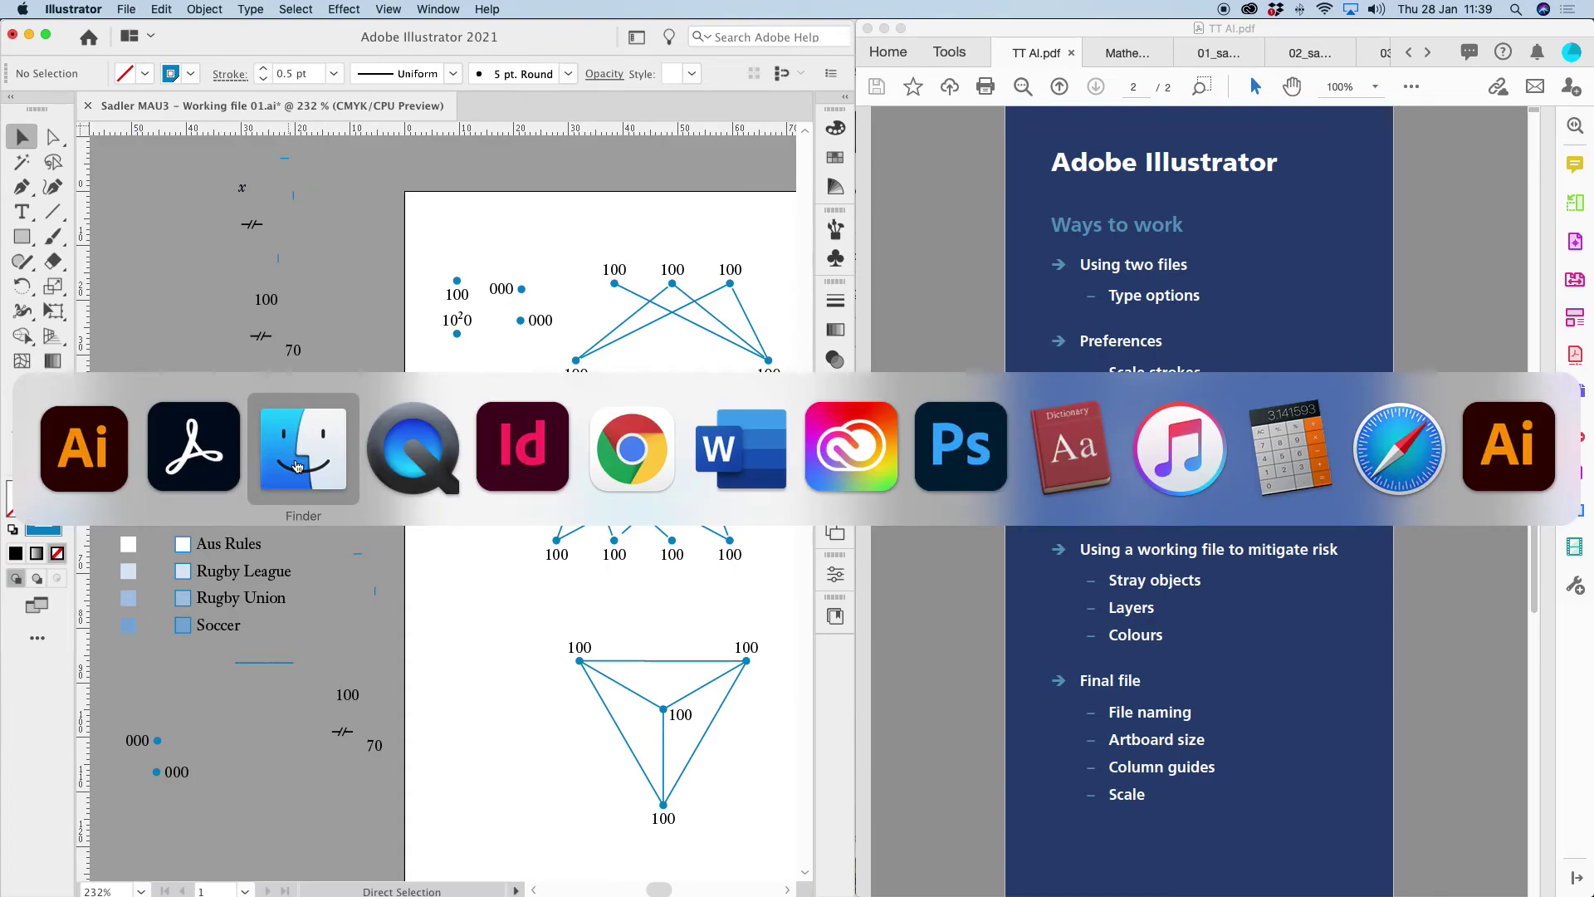
scroll(1024, 404, "down", 2)
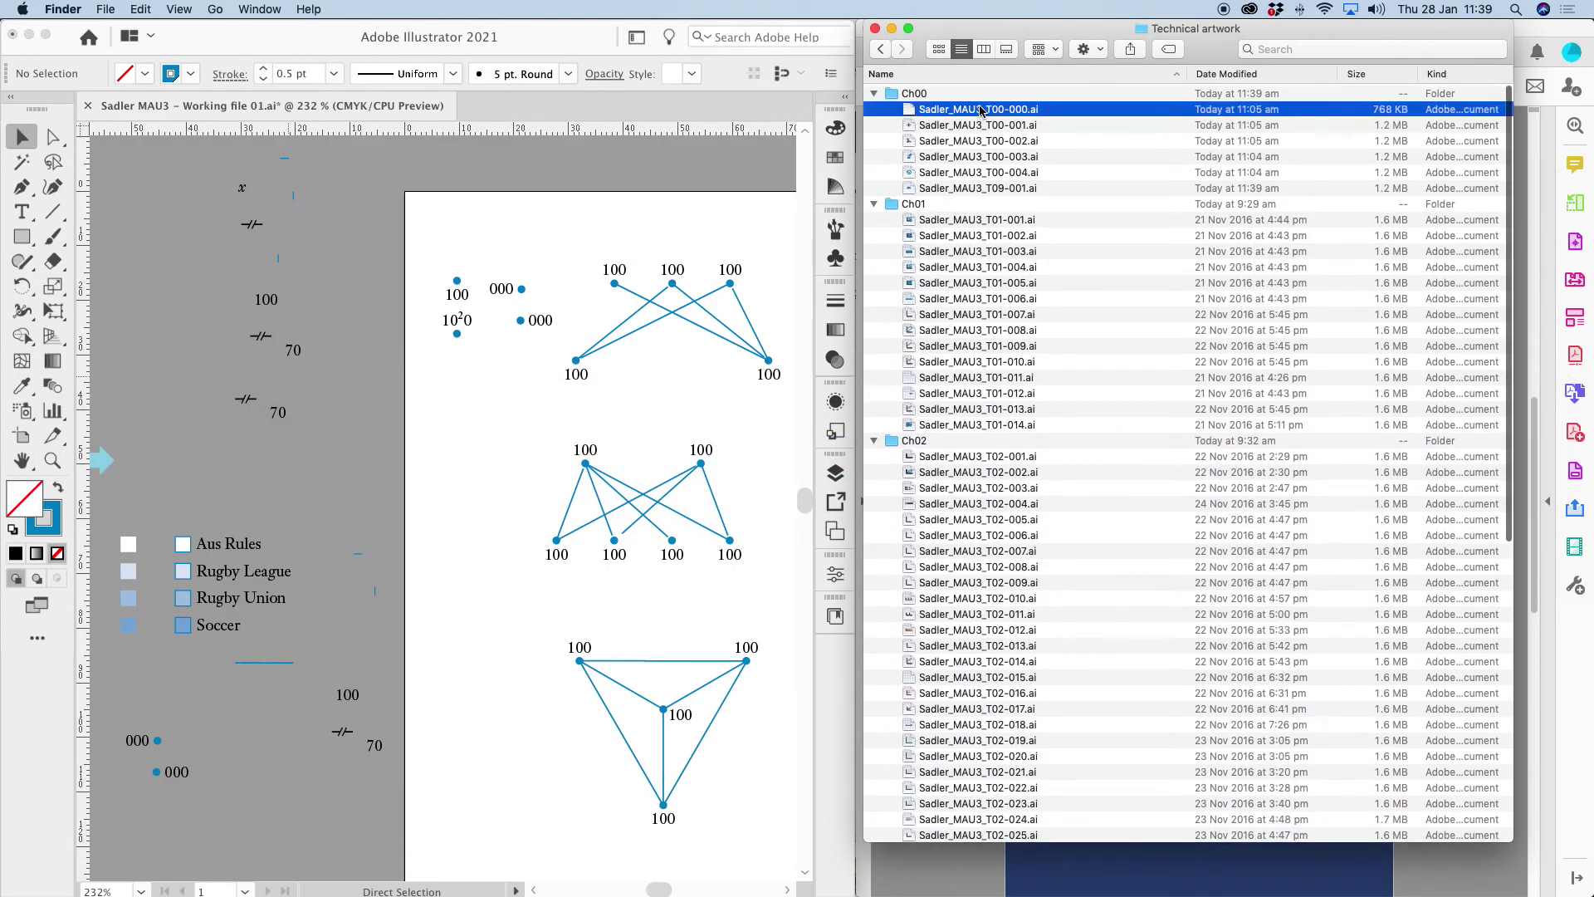
double_click(979, 110)
key("super+Tab")
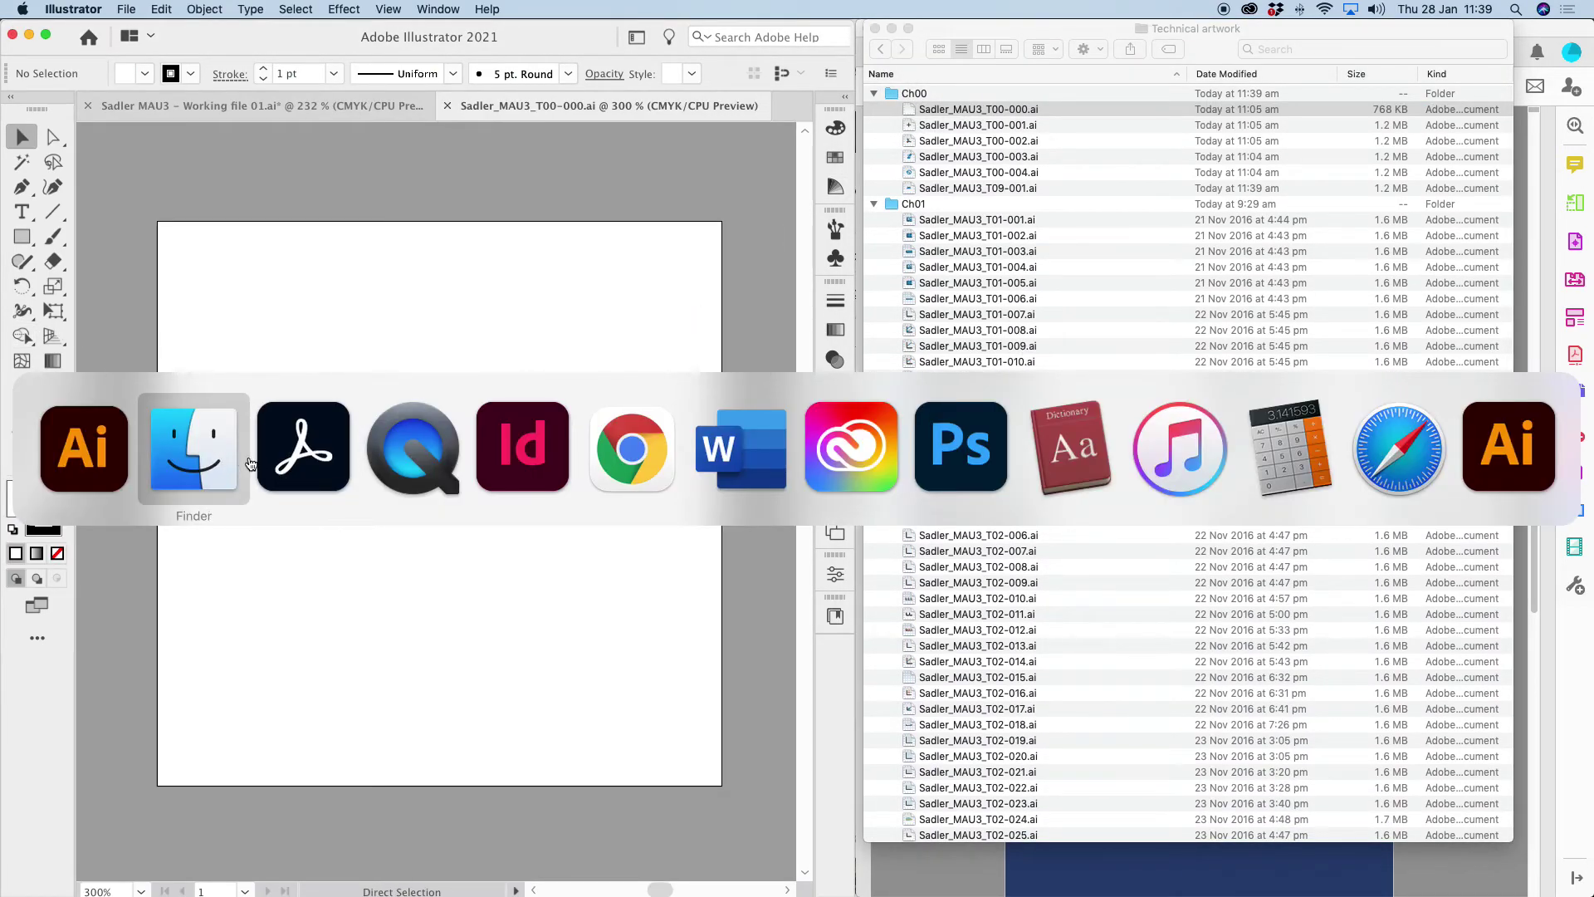
left_click(330, 461)
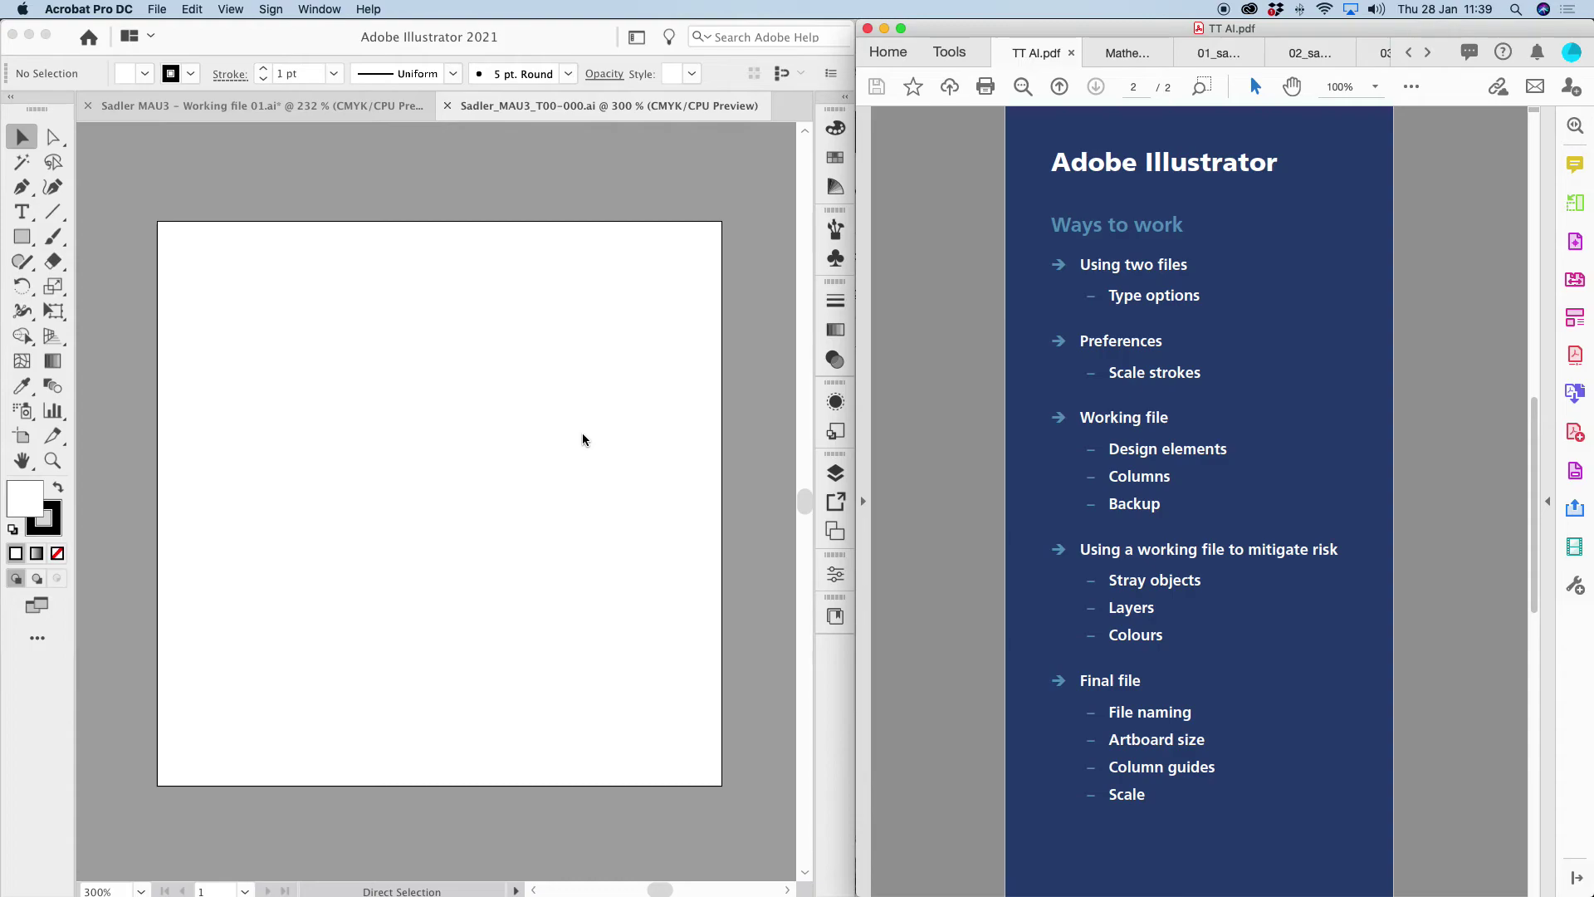
- Copy the middle line-and-dot figure from the working file into Sadler_MAU3_T00-000.ai, and deselect it
left_click(197, 111)
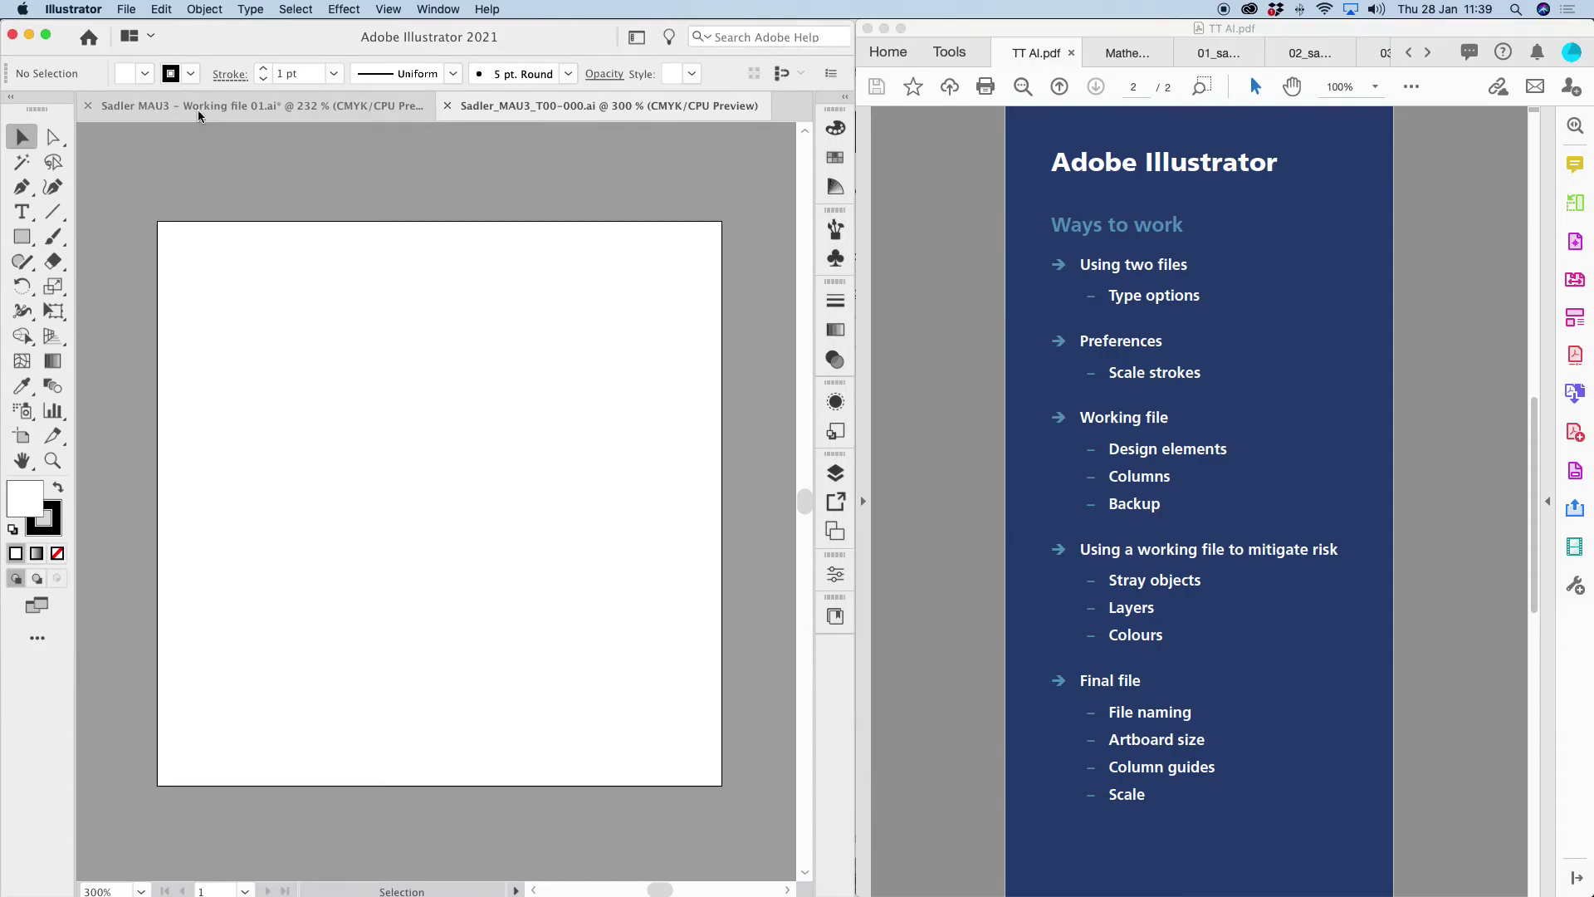
left_click_drag(499, 400, 785, 587)
left_click(542, 114)
key("super+v")
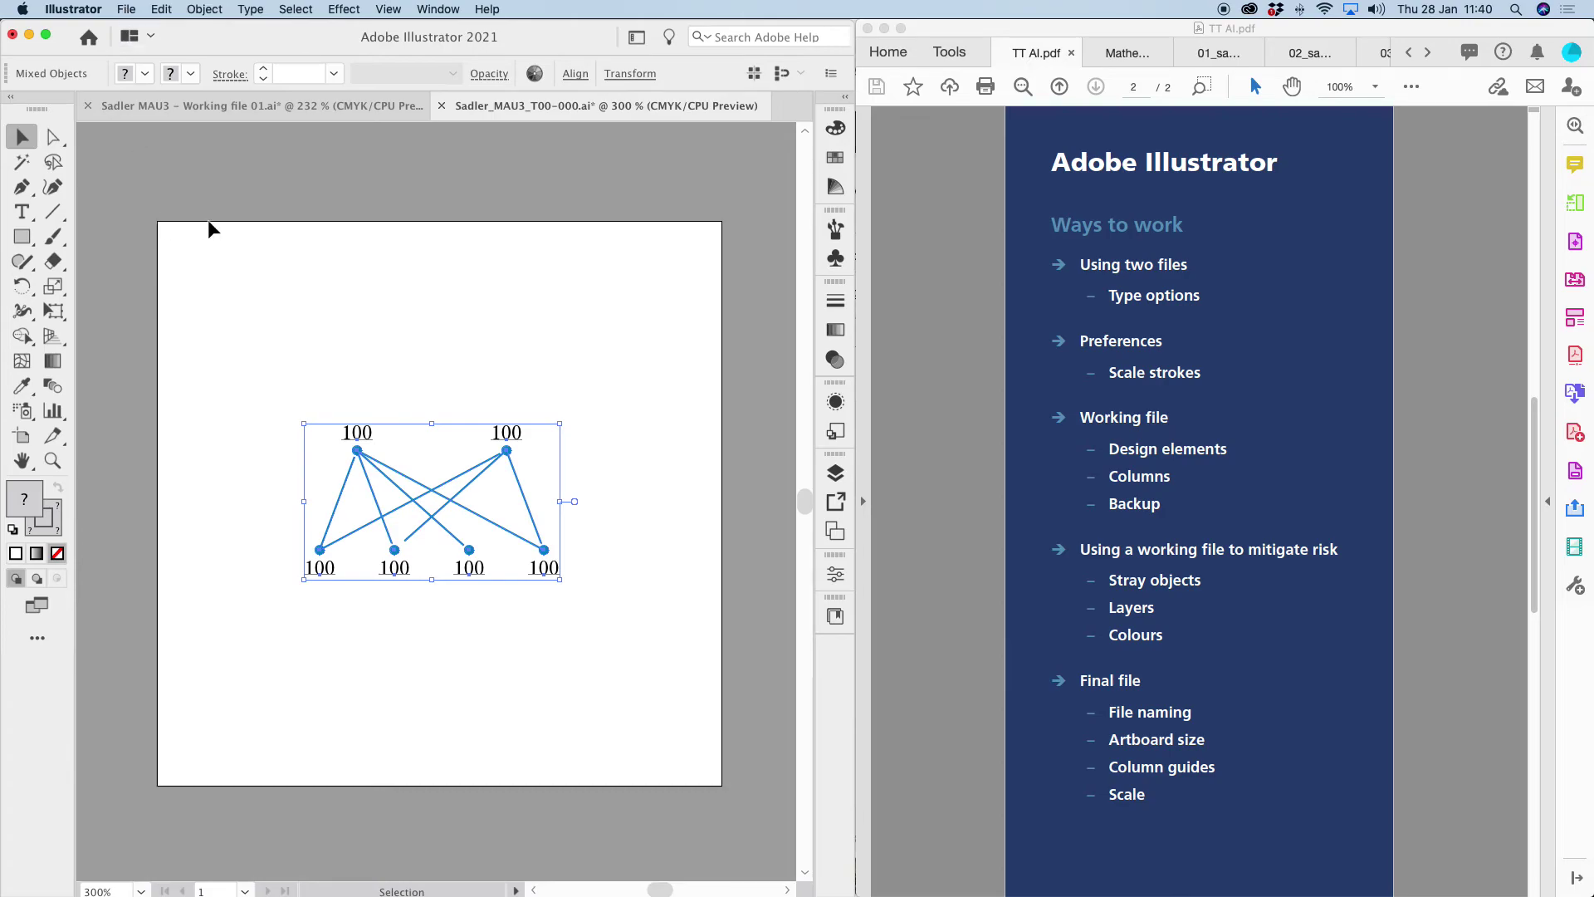
left_click(321, 266)
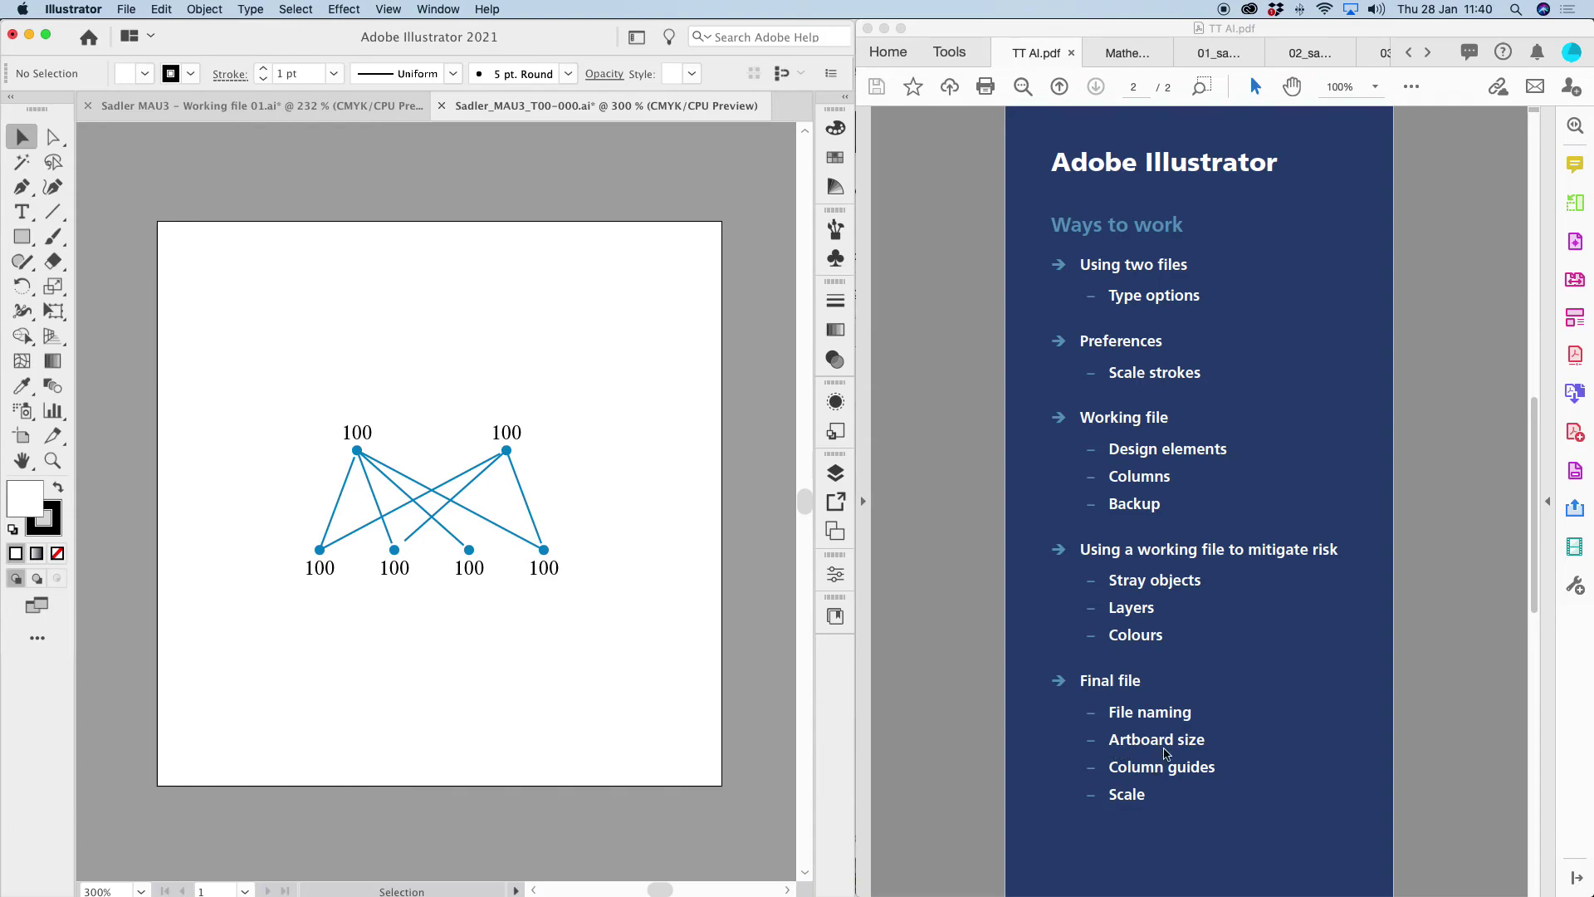
- Inspect the artboard bounds around the pasted figure with the Artboard tool
left_click(23, 437)
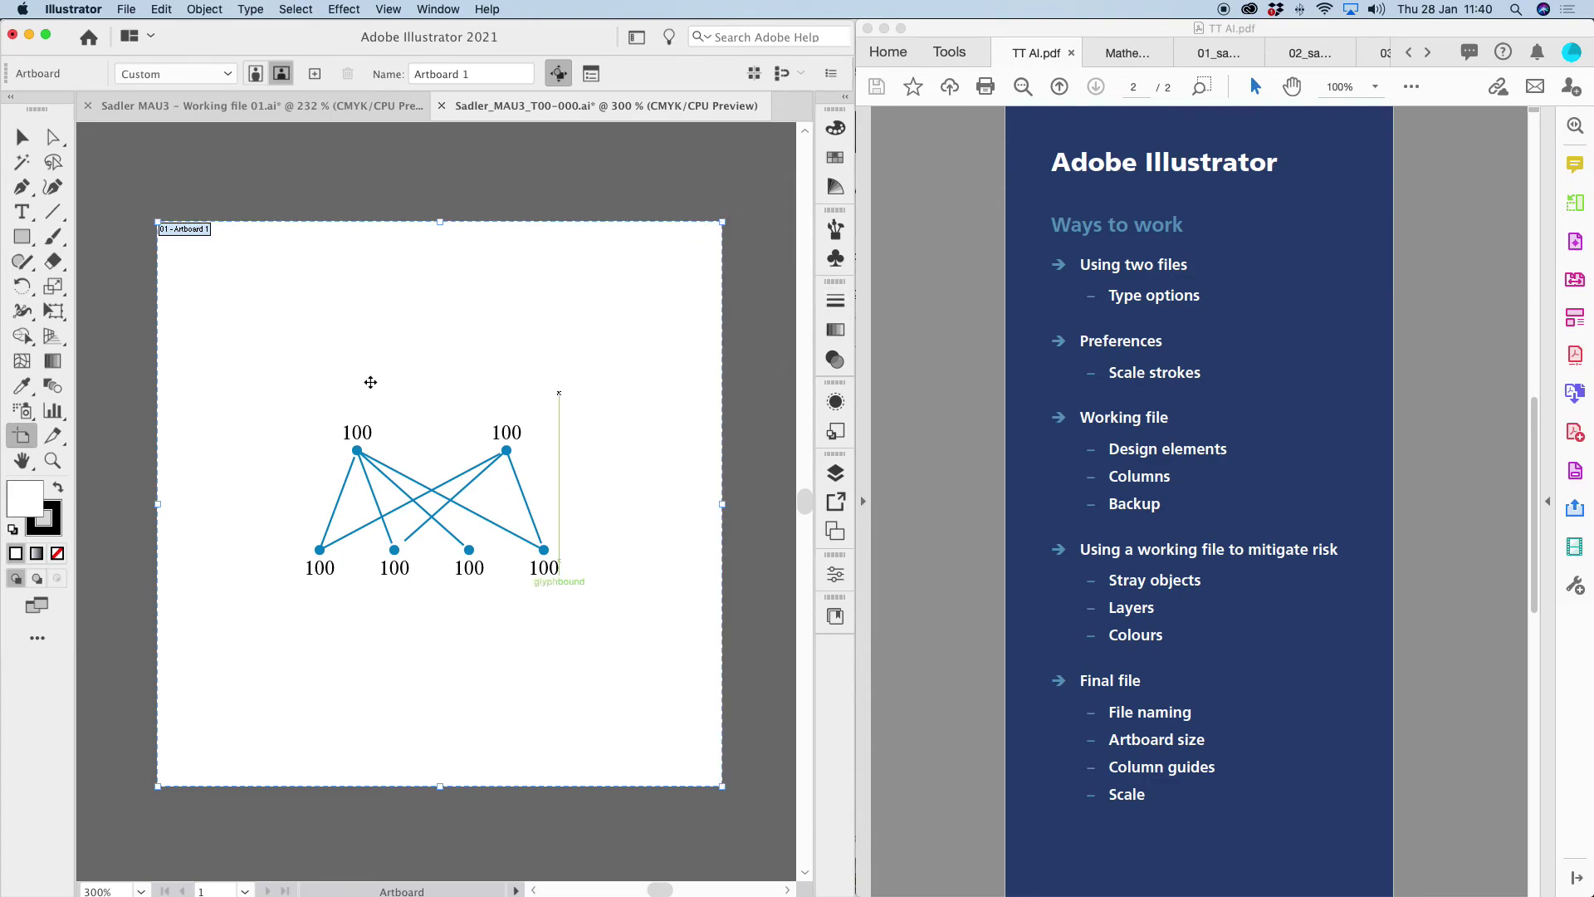
left_click(22, 137)
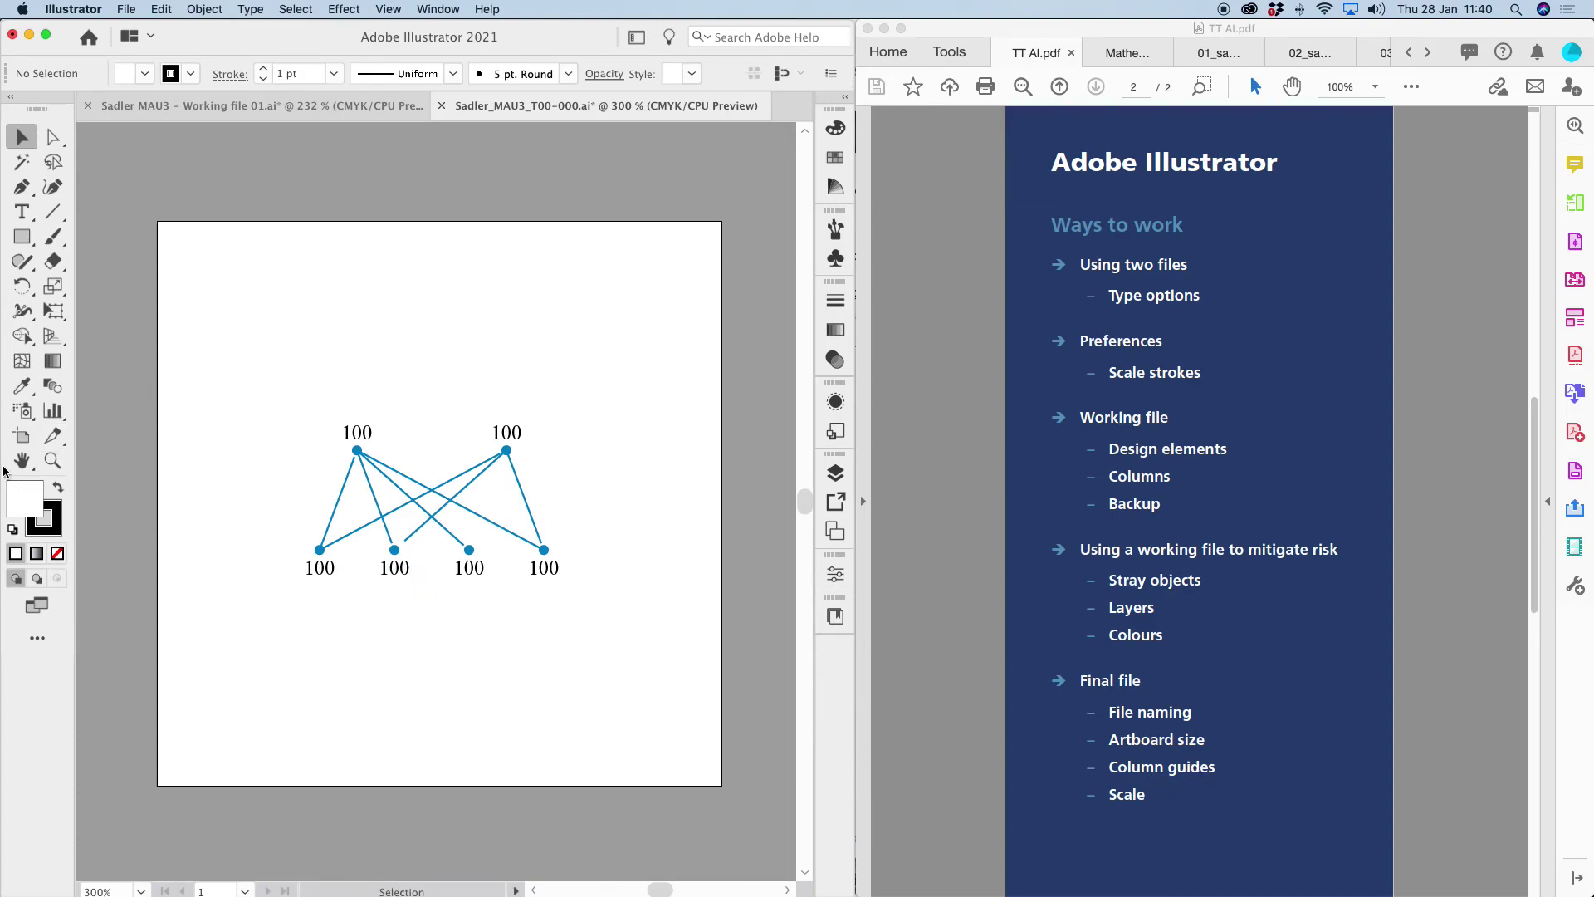
- Show the rulers and place a vertical guide about 16 mm from the artboard's left edge
key("super+r")
left_click_drag(83, 476, 272, 490)
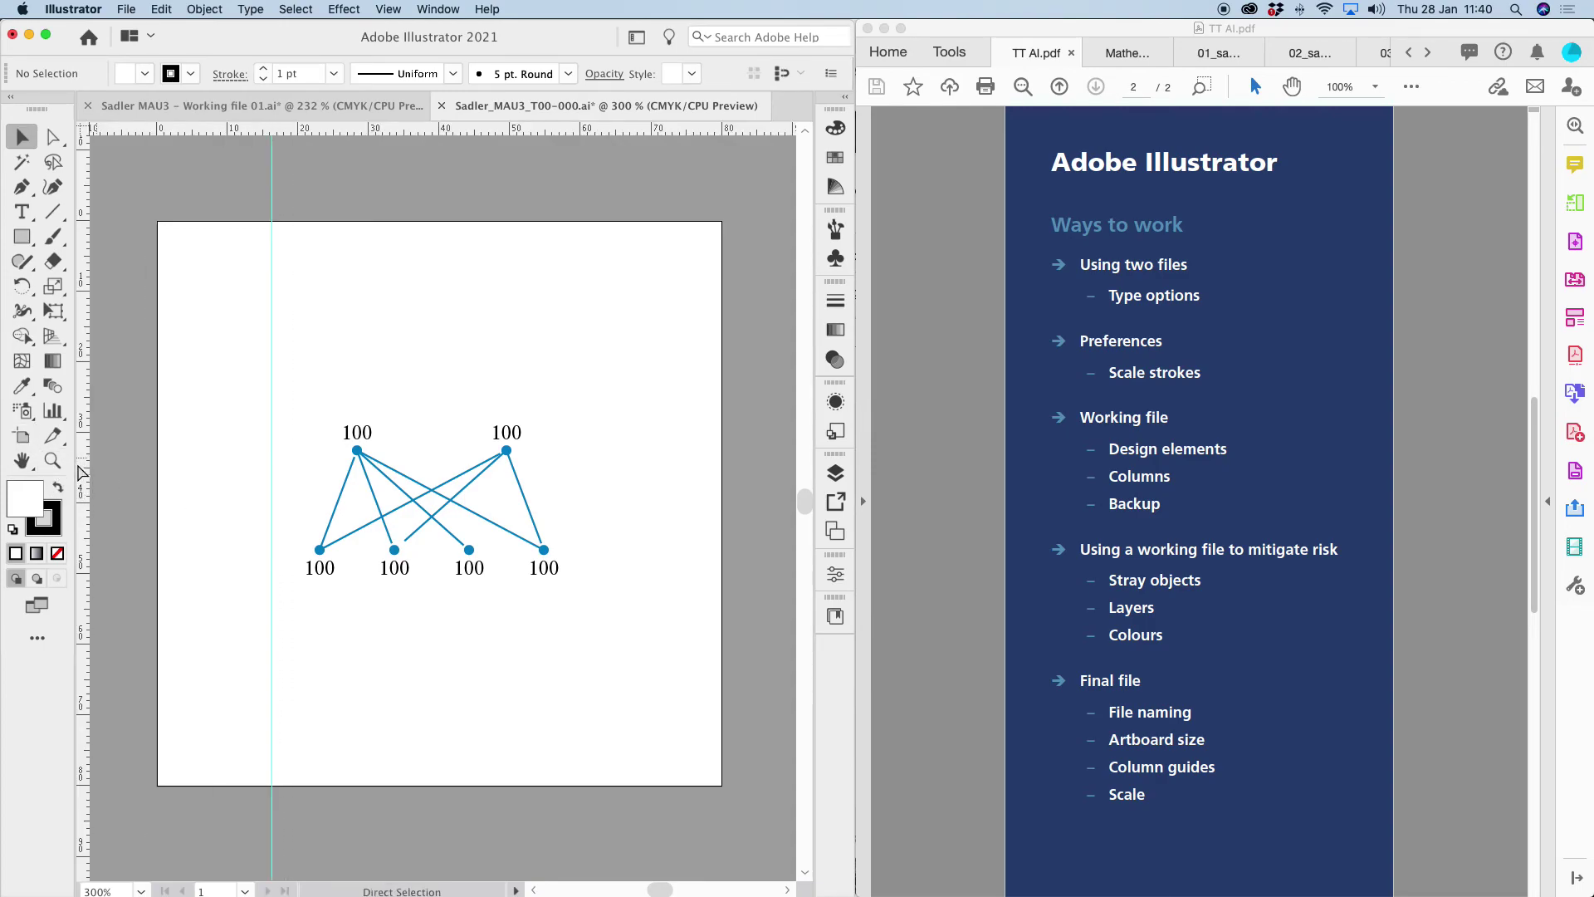
- Place a second vertical guide about 58 mm from the artboard's left edge, and set the magnification to 300%
left_click_drag(88, 465, 566, 502)
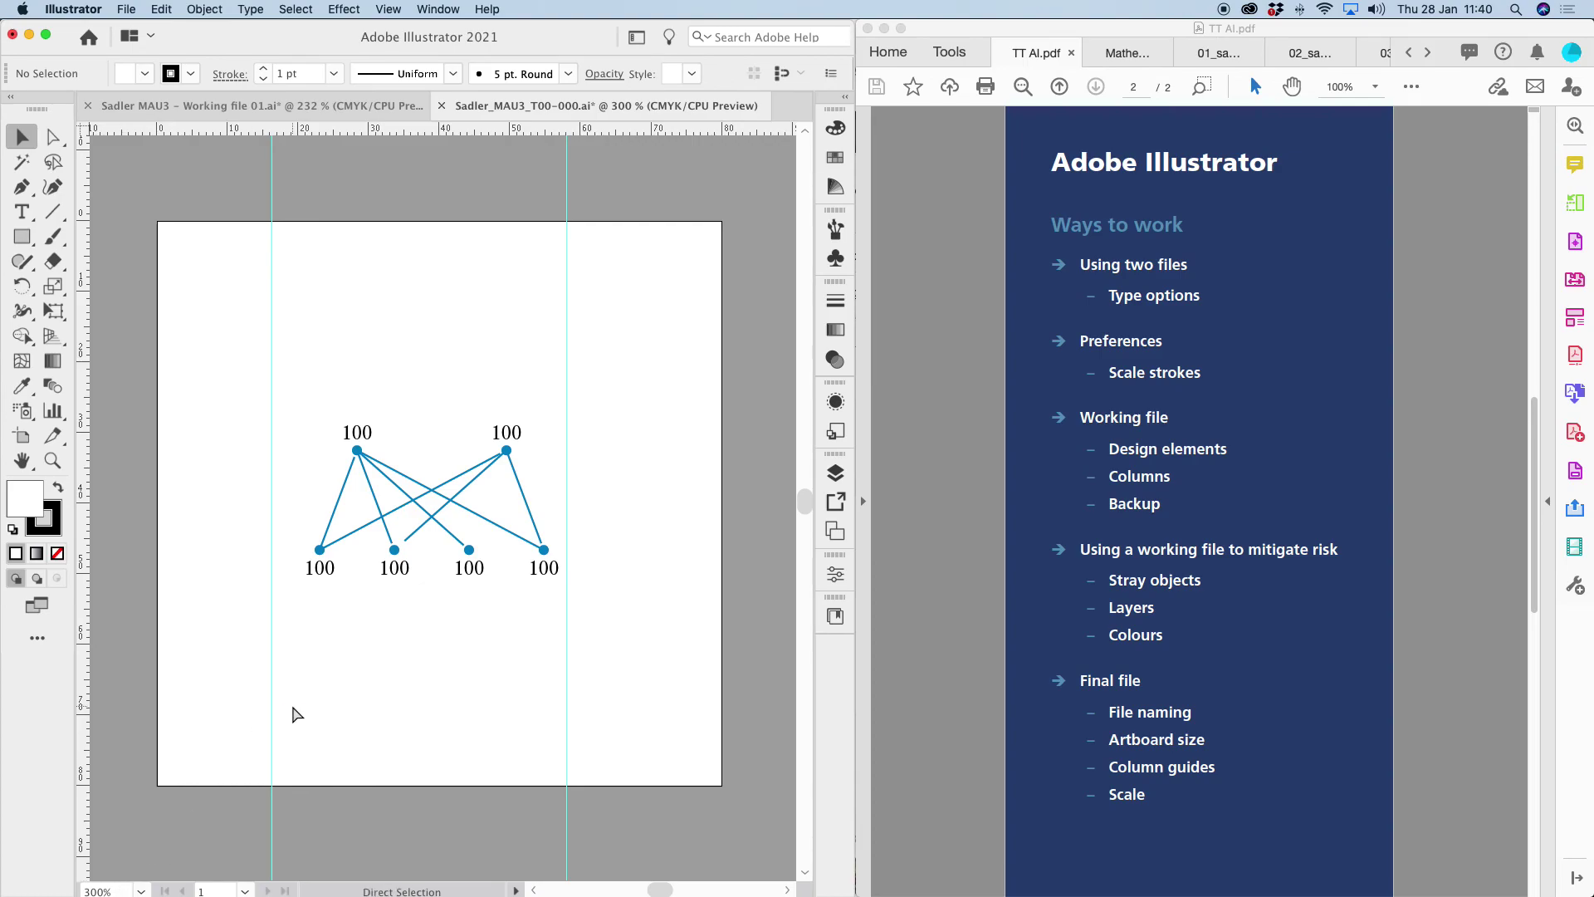
key("super+equal")
double_click(108, 891)
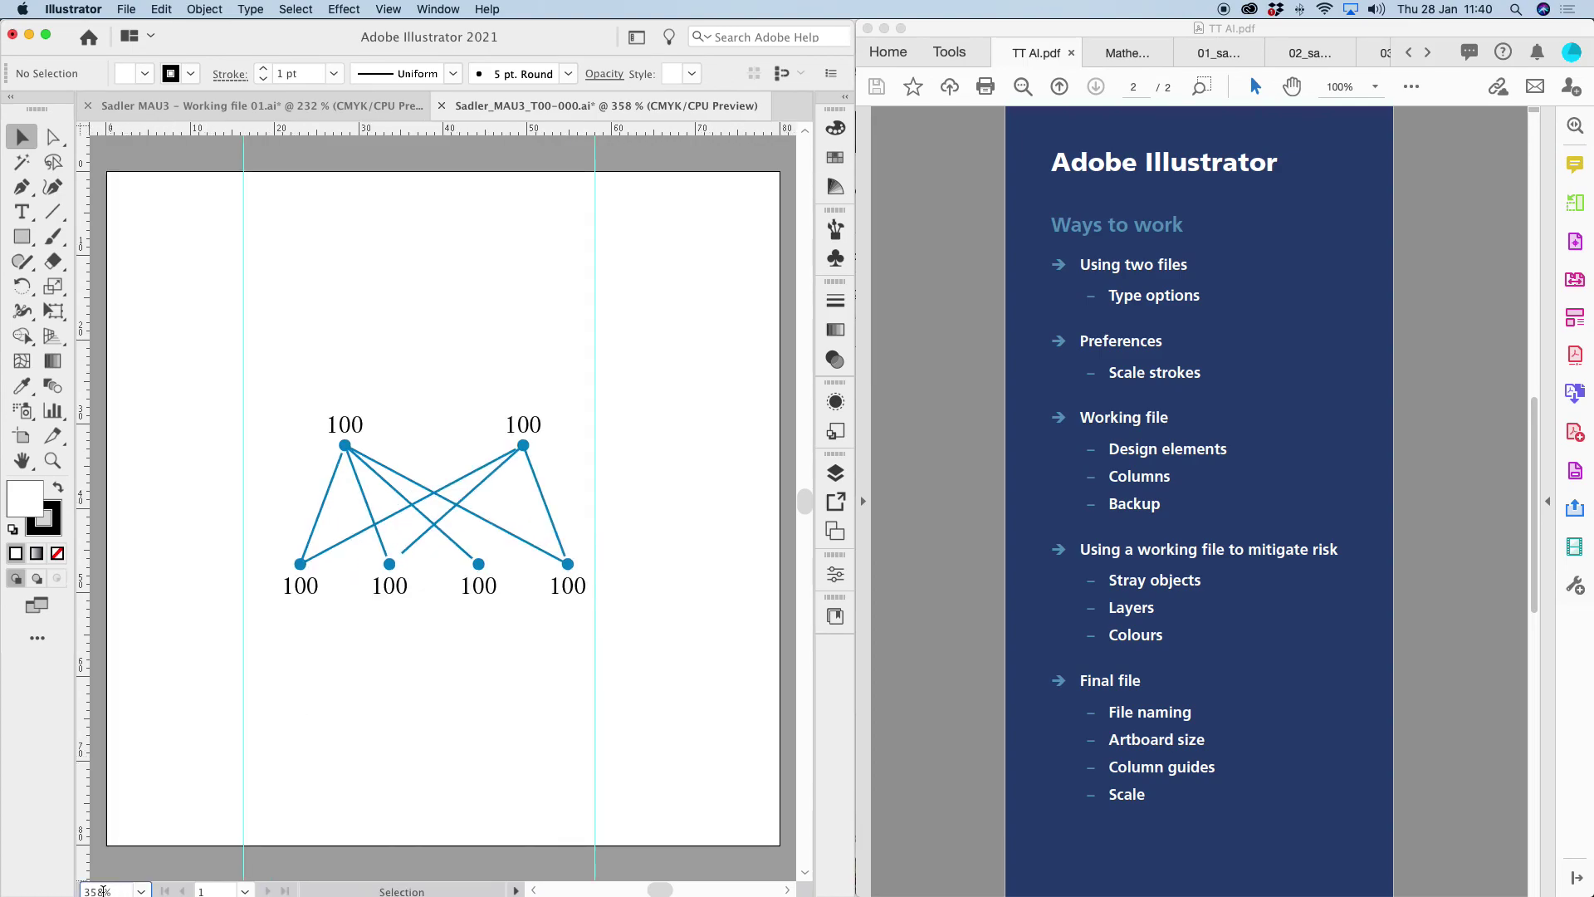
type("300")
key("Return")
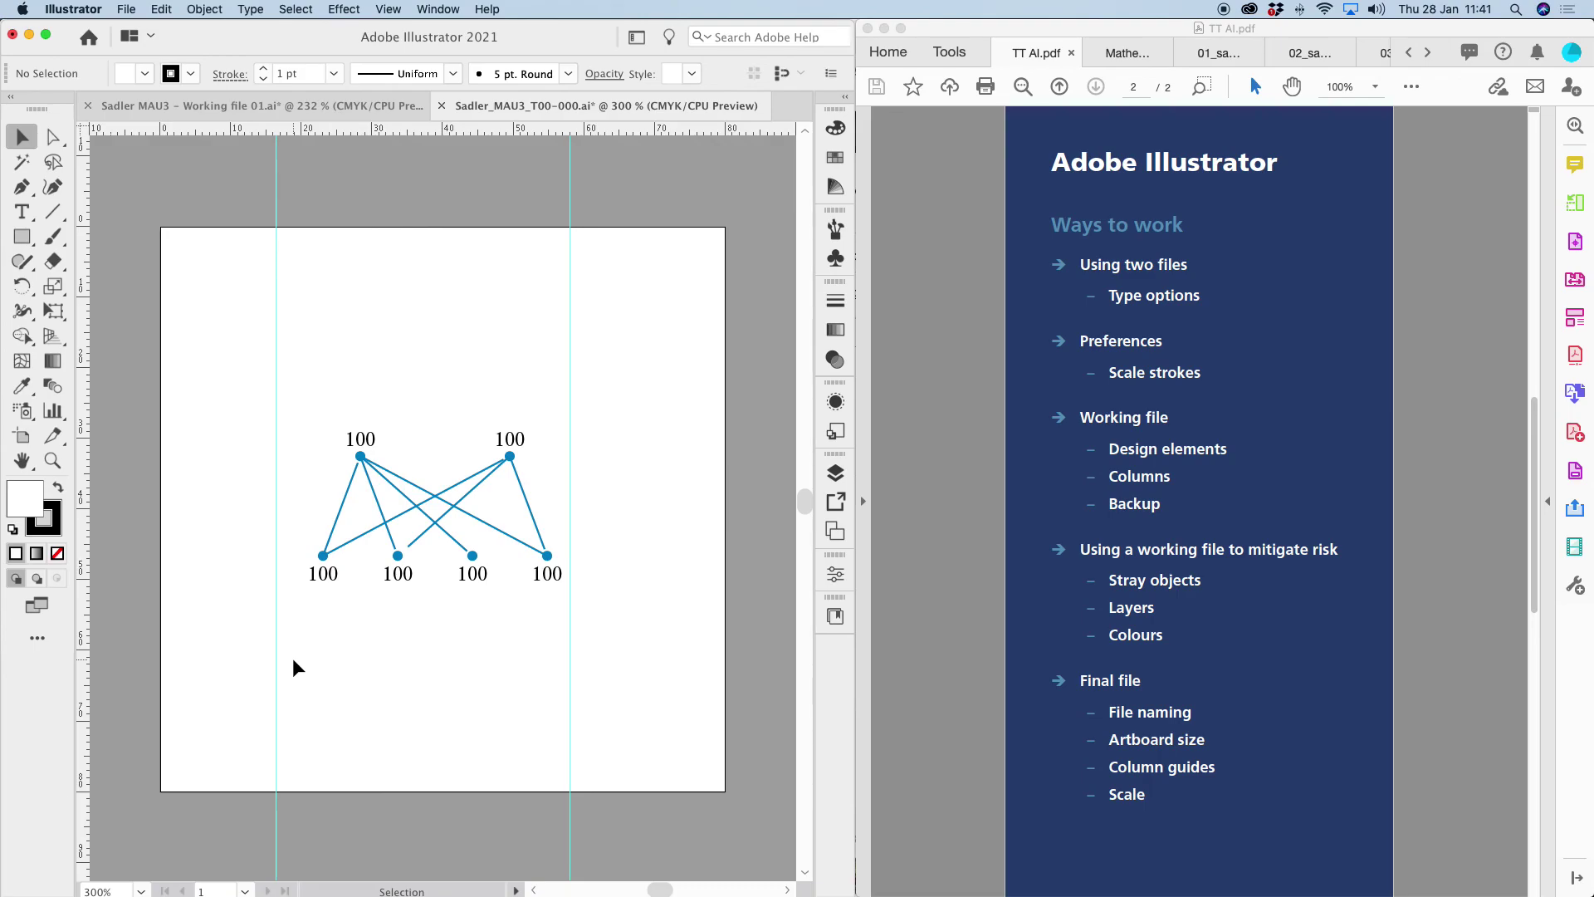
- Select and copy the upper line-and-dot figure with three dots above two in Sadler MAU3 – Working file 01.ai
left_click(172, 106)
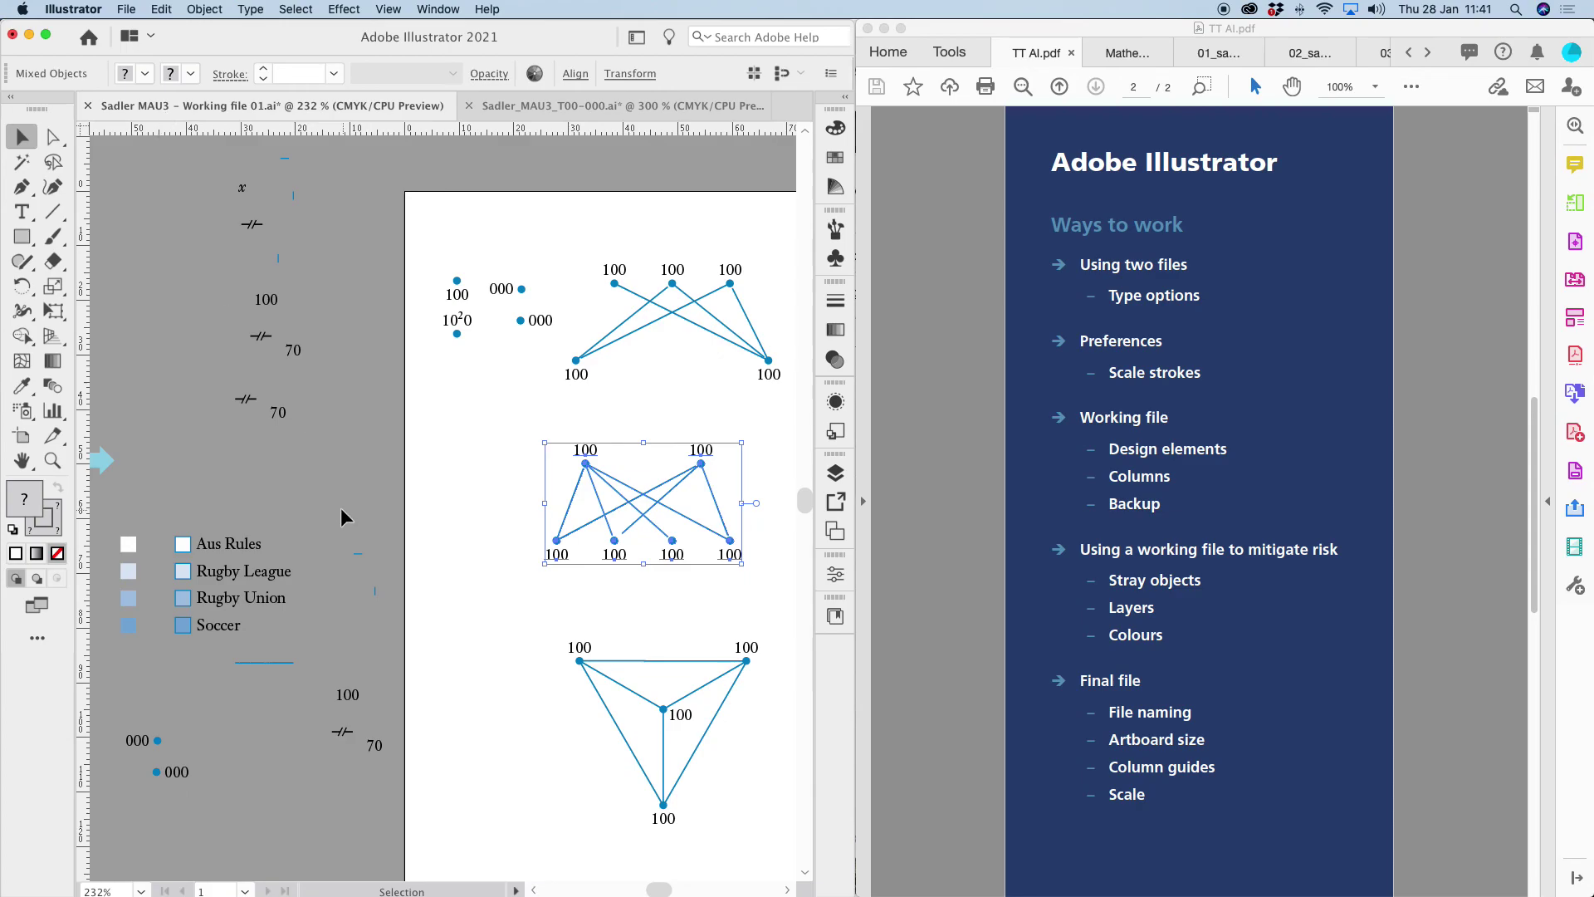
left_click(52, 460)
left_click_drag(555, 259, 782, 409)
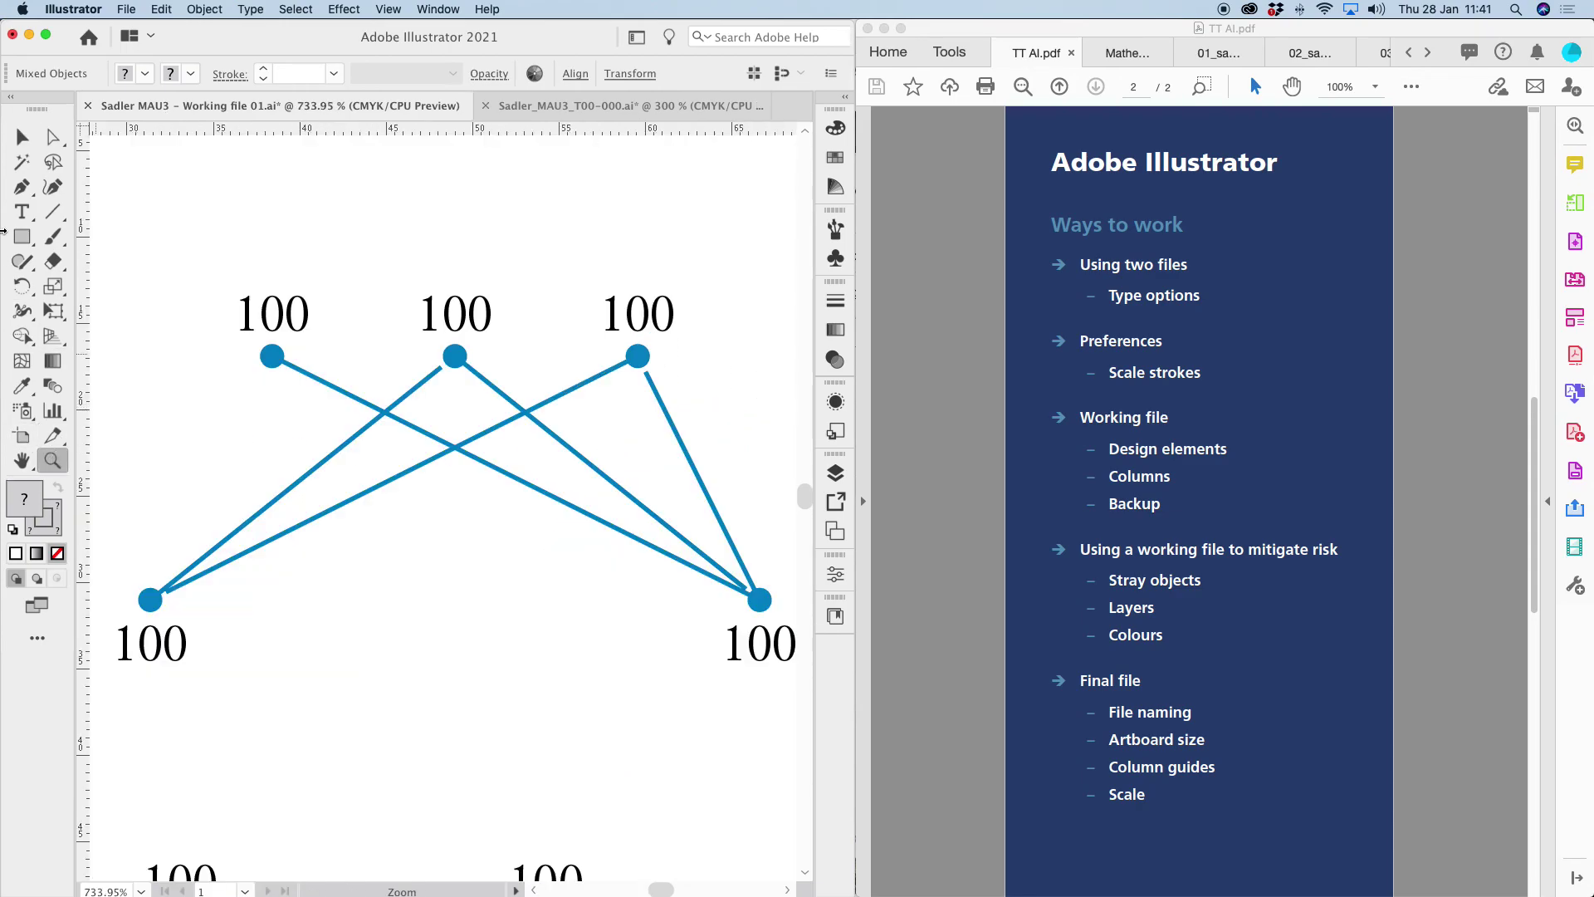
left_click(24, 137)
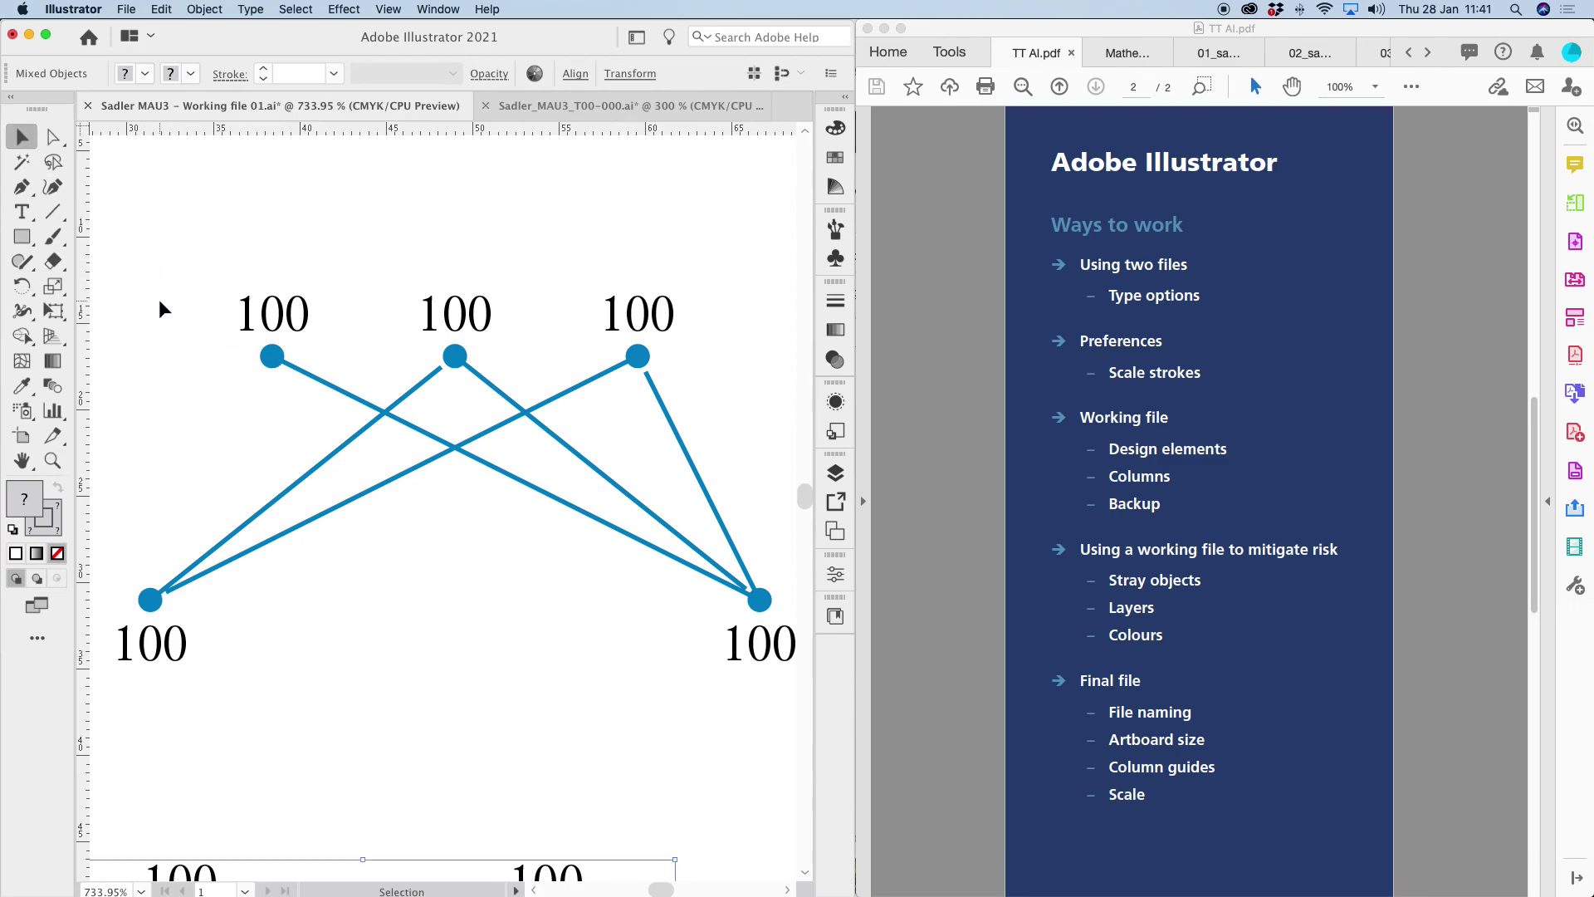
left_click_drag(111, 244, 601, 490)
scroll(540, 564, "right", 10)
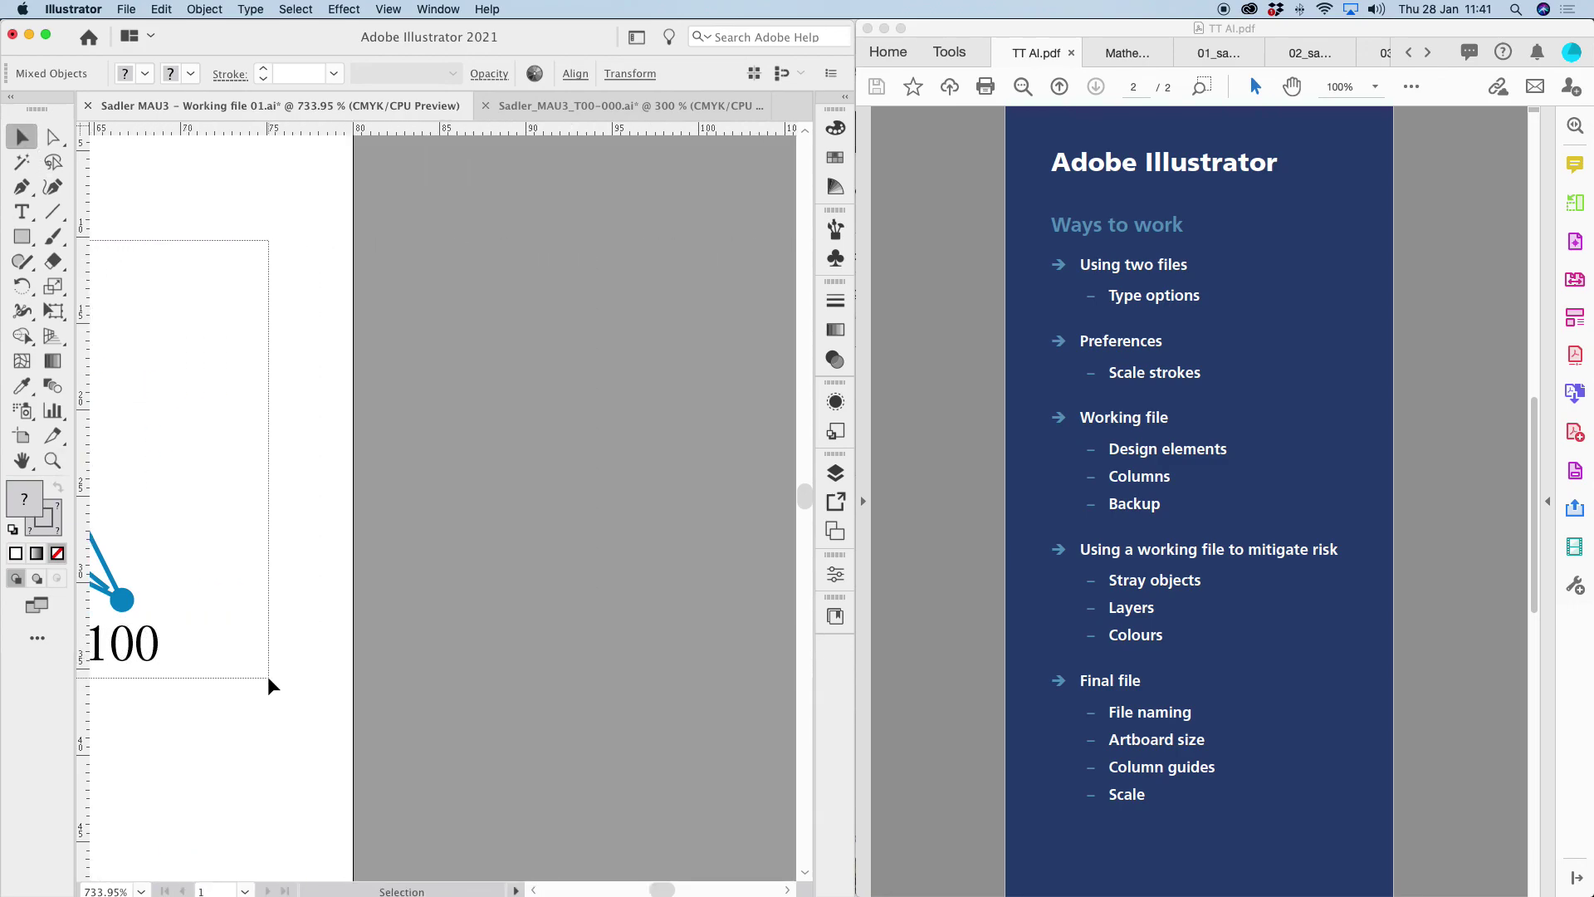
key("super+minus")
- Replace the existing figure in Sadler_MAU3_T00-000.ai with the copied five-dot figure
left_click(548, 105)
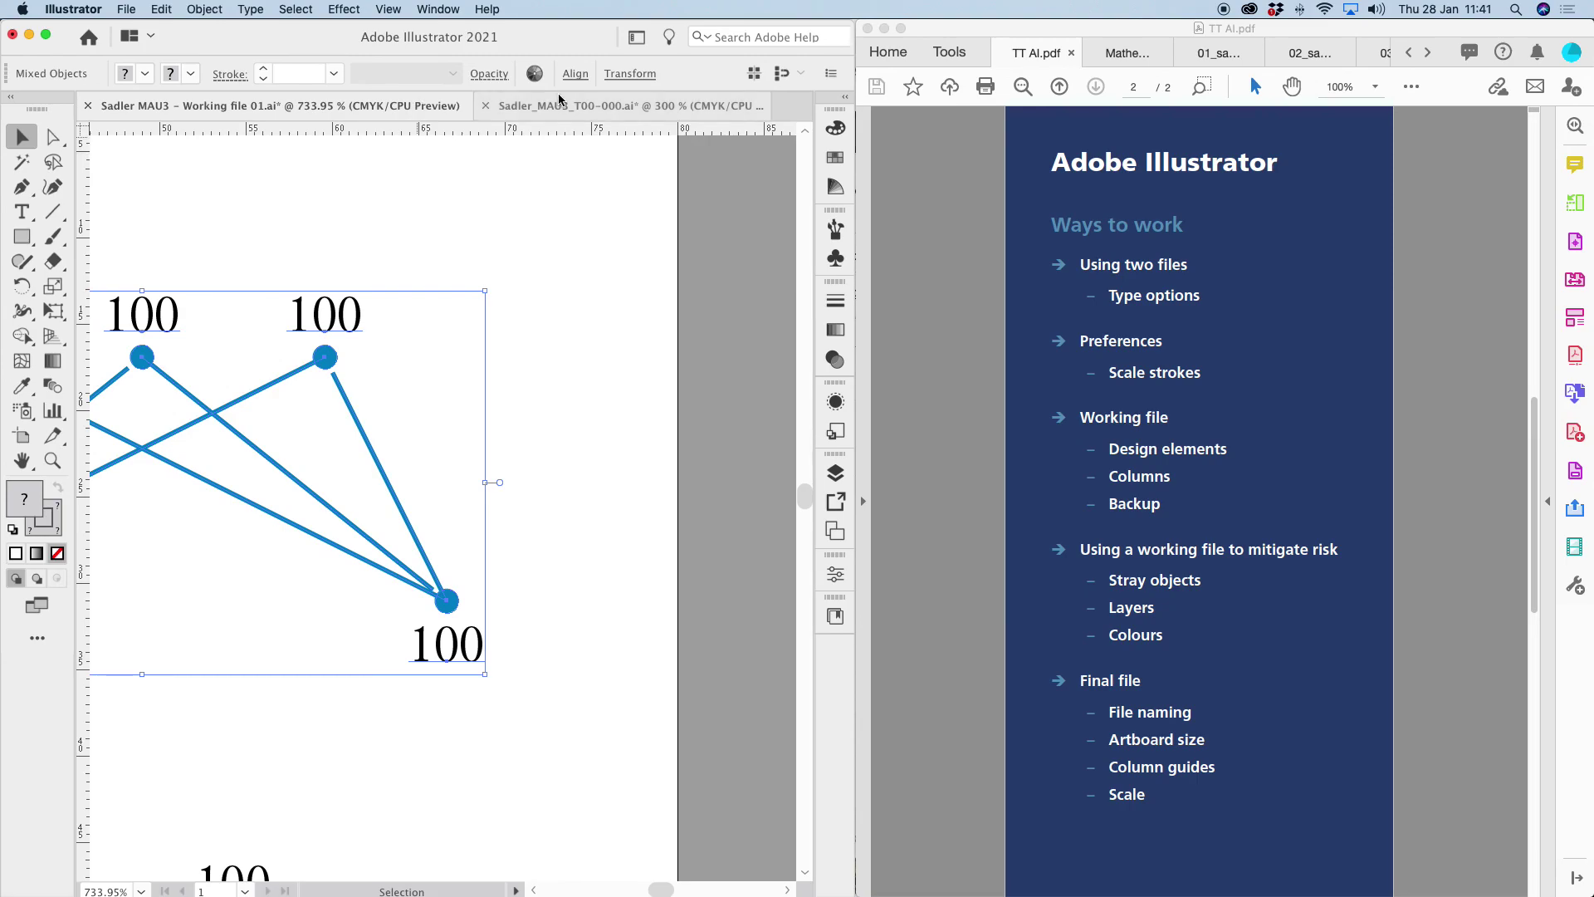
key("super+a")
key("BackSpace")
key("super+v")
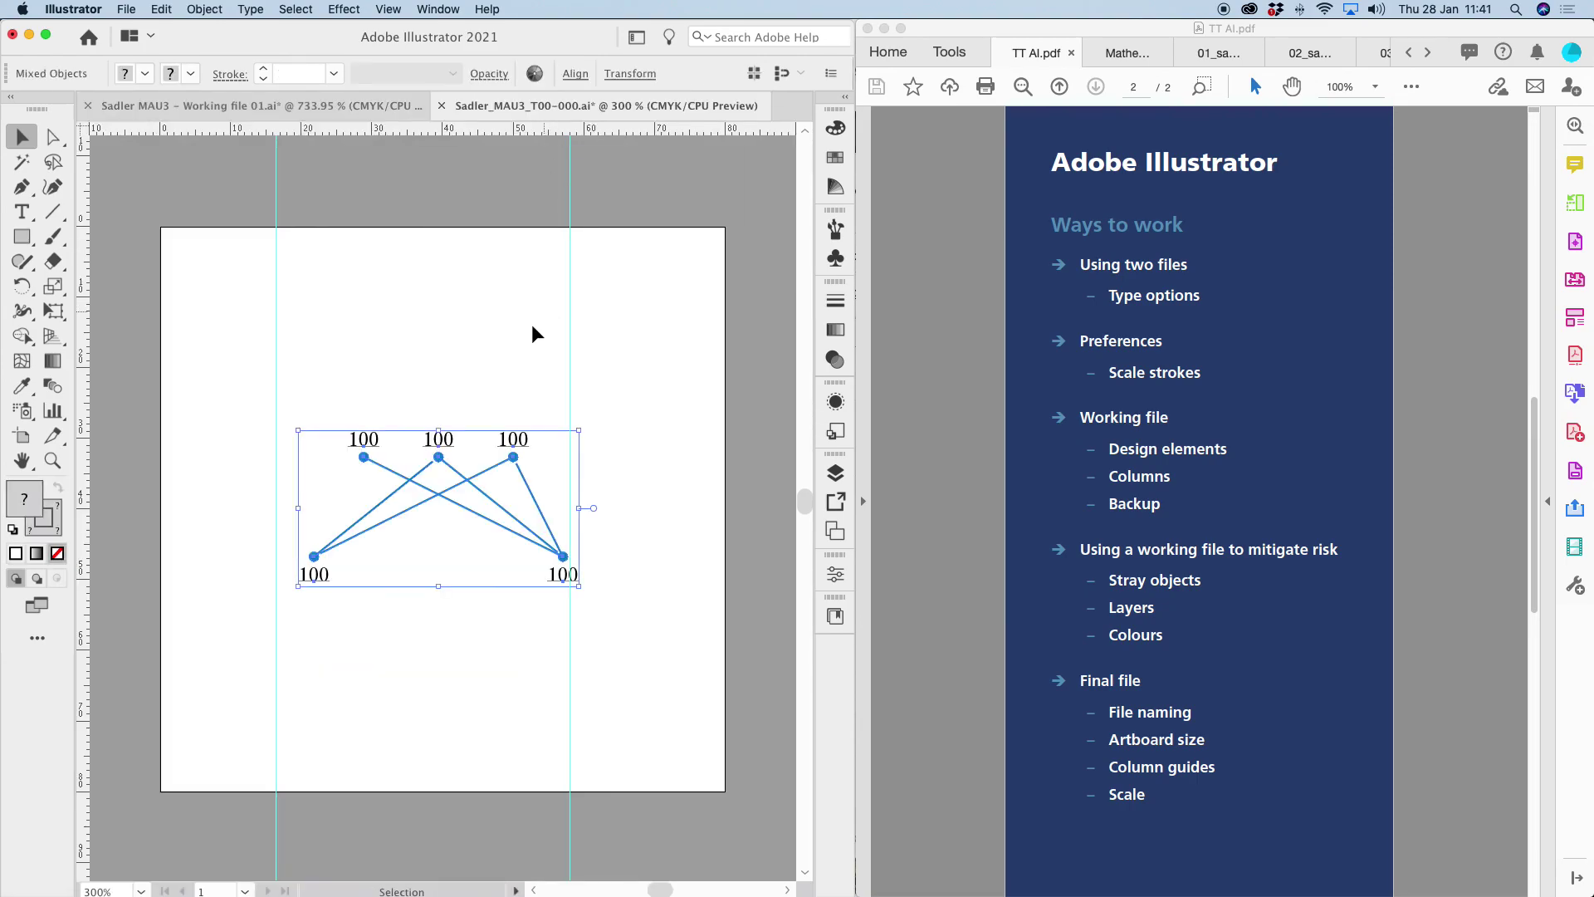